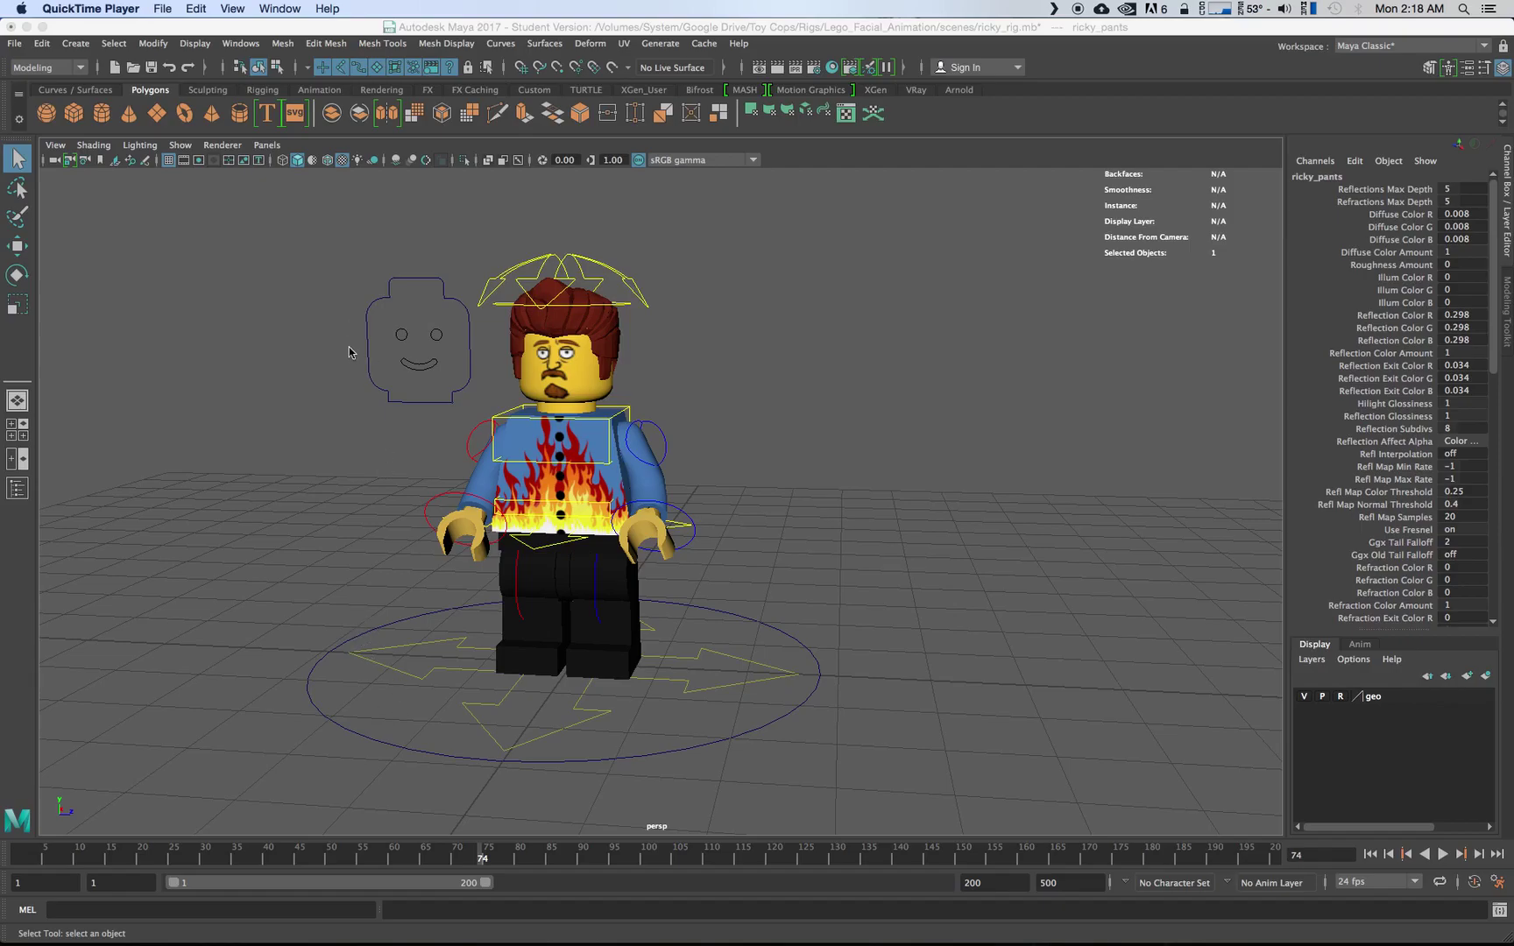
- Select the facial control curve beside the character's head and examine its Facial Expression and Eye Control attributes
{"action": "left_click_drag", "start_coordinate": [350, 347], "coordinate": [405, 426]}
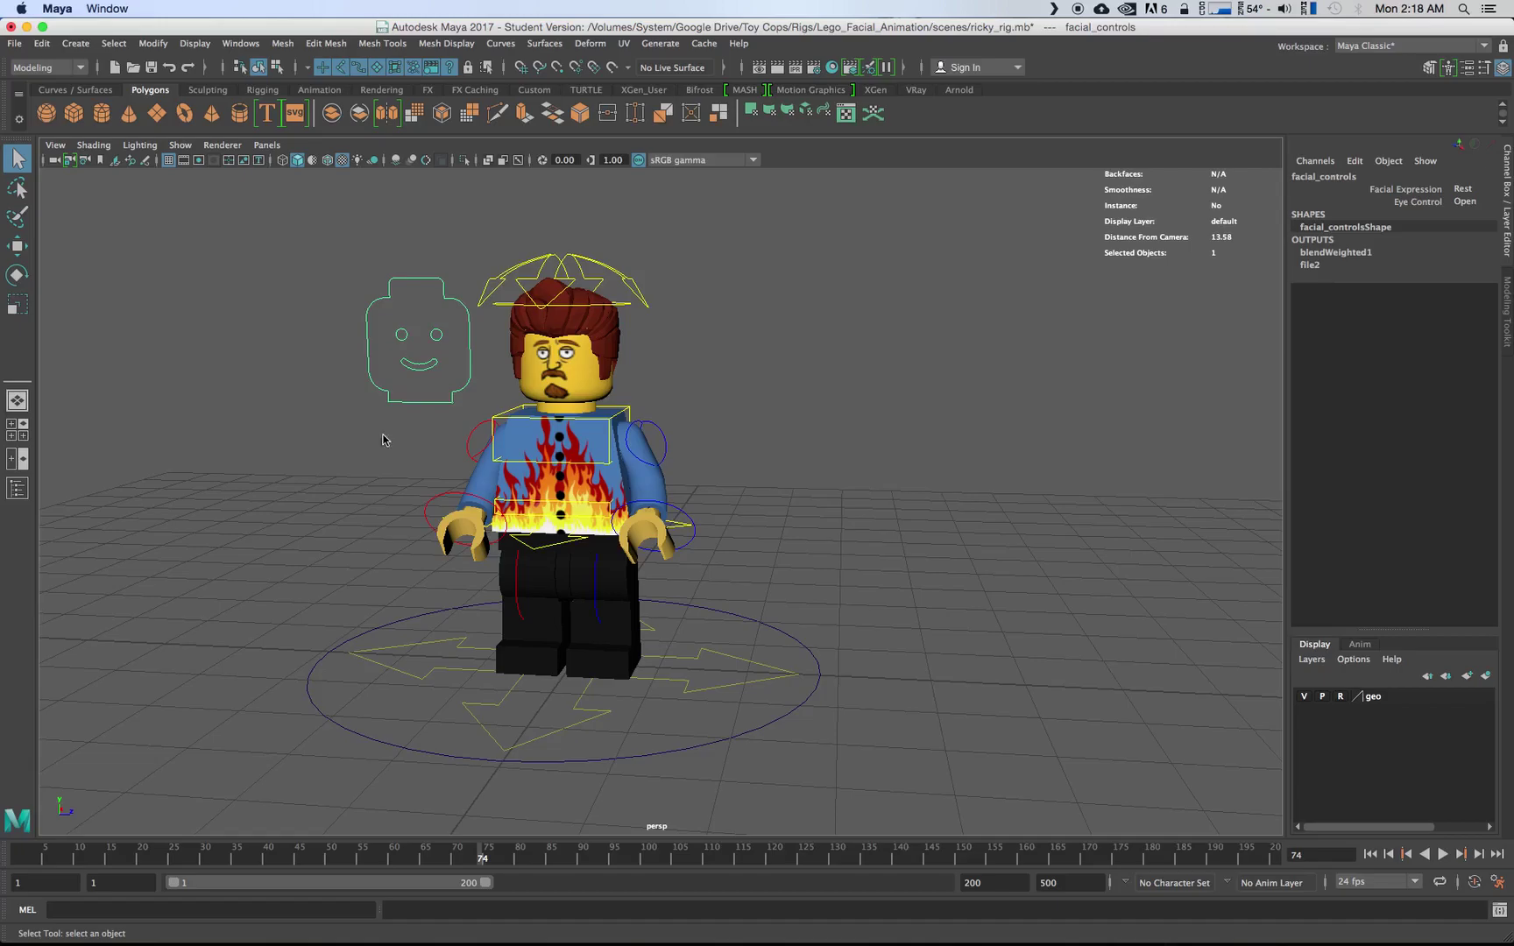
{"action": "mouse_move", "coordinate": [362, 447]}
{"action": "left_mouse_down", "text": "alt"}
{"action": "mouse_move", "coordinate": [419, 449]}
{"action": "mouse_move", "coordinate": [378, 444]}
{"action": "left_mouse_up", "text": "alt"}
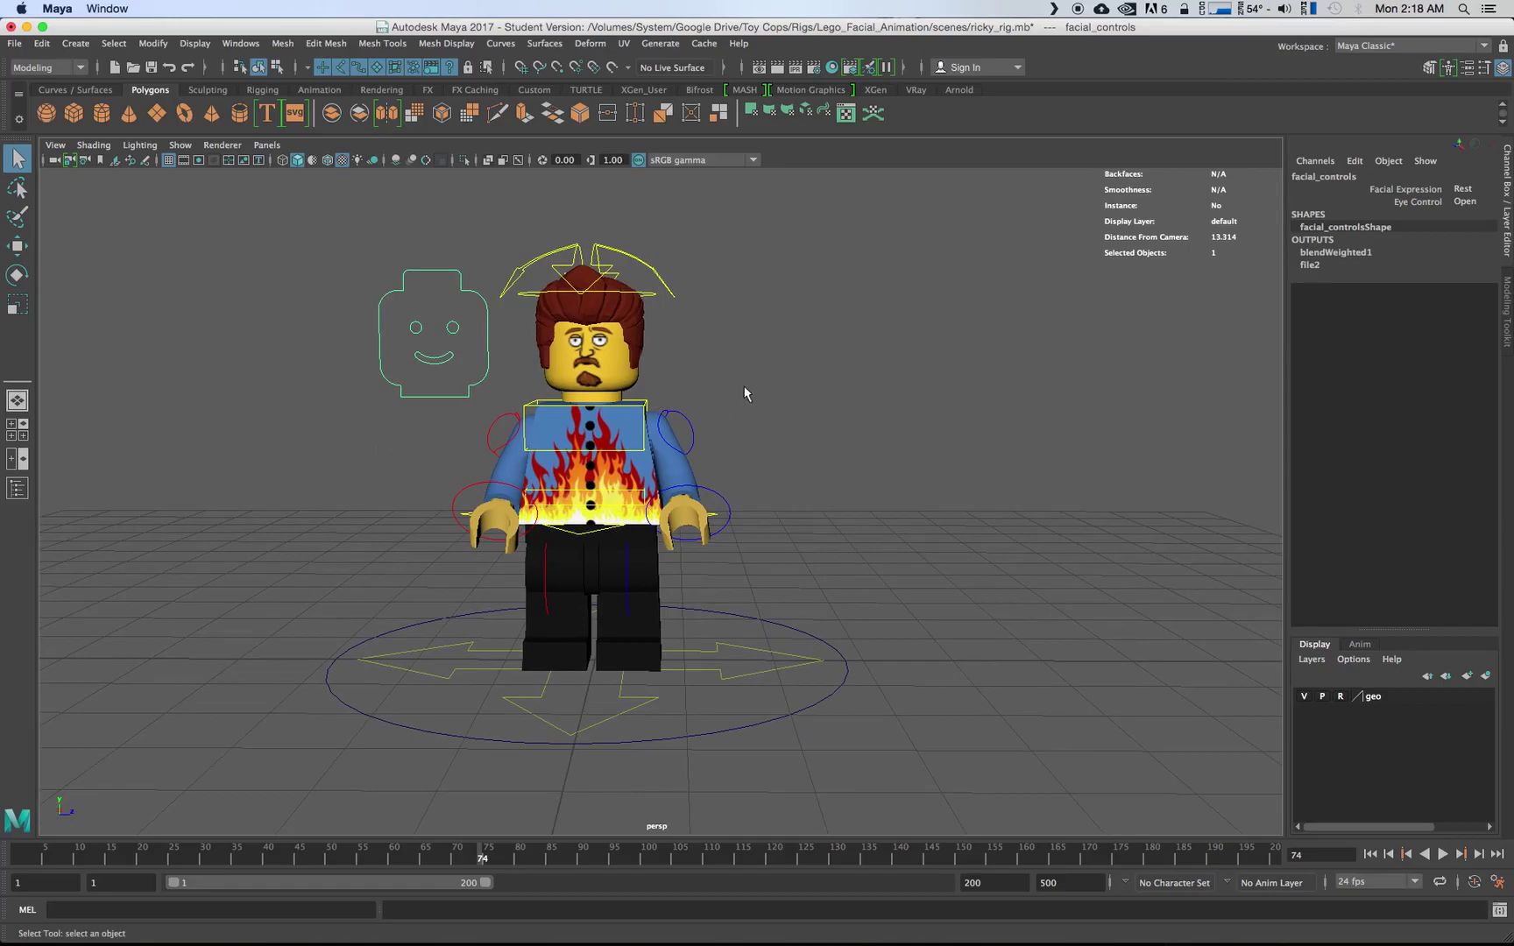
{"action": "left_click_drag", "start_coordinate": [746, 393], "coordinate": [608, 415], "text": "alt"}
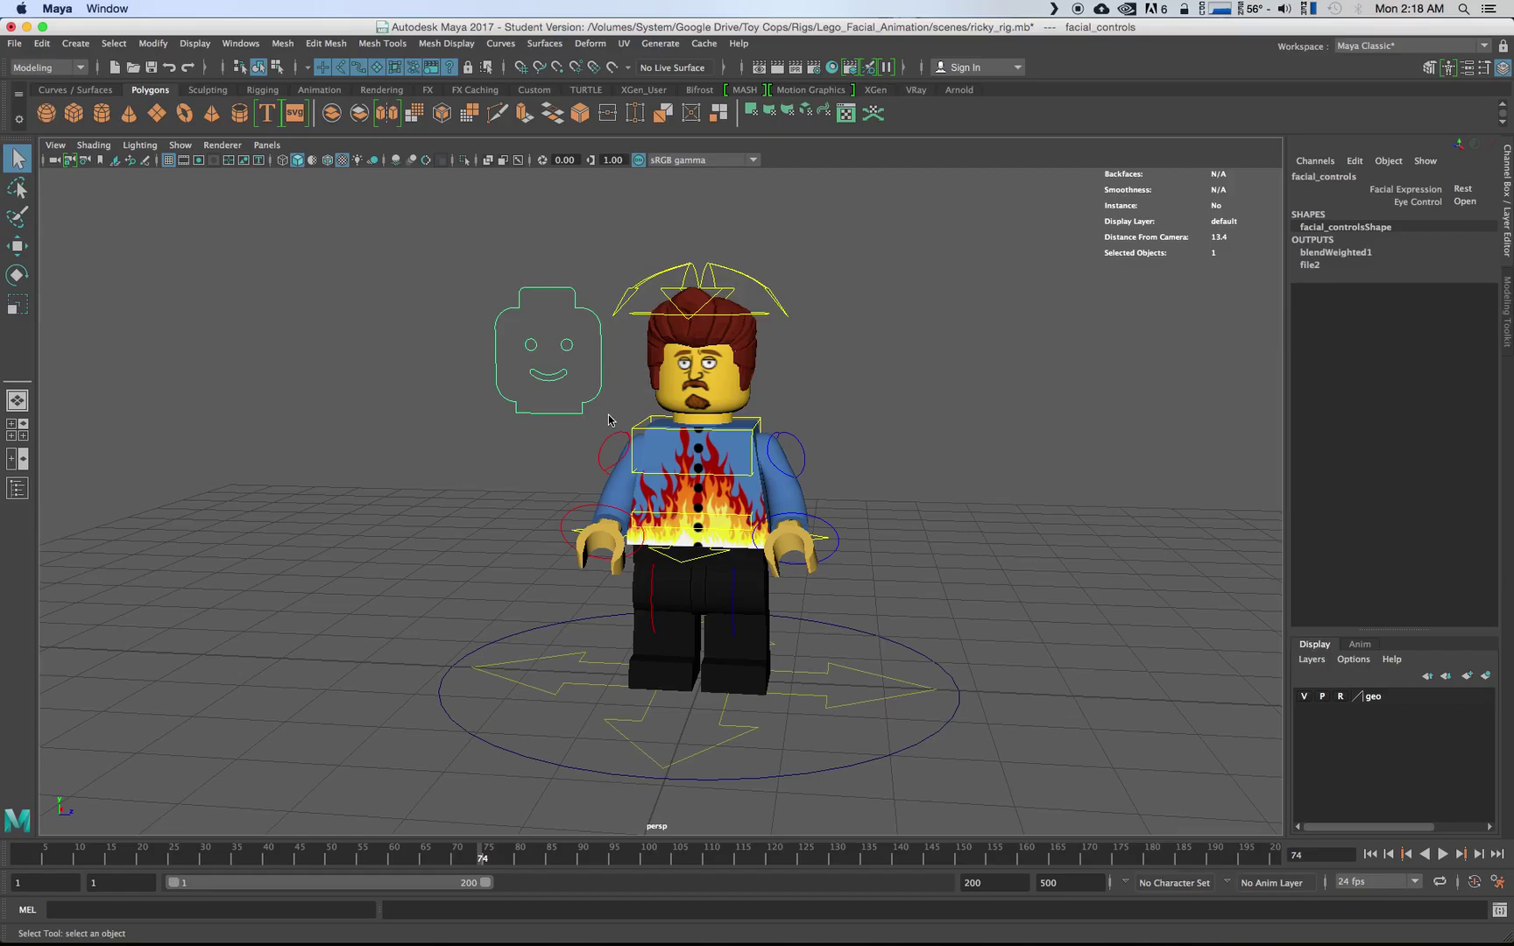
{"action": "left_click", "coordinate": [762, 377]}
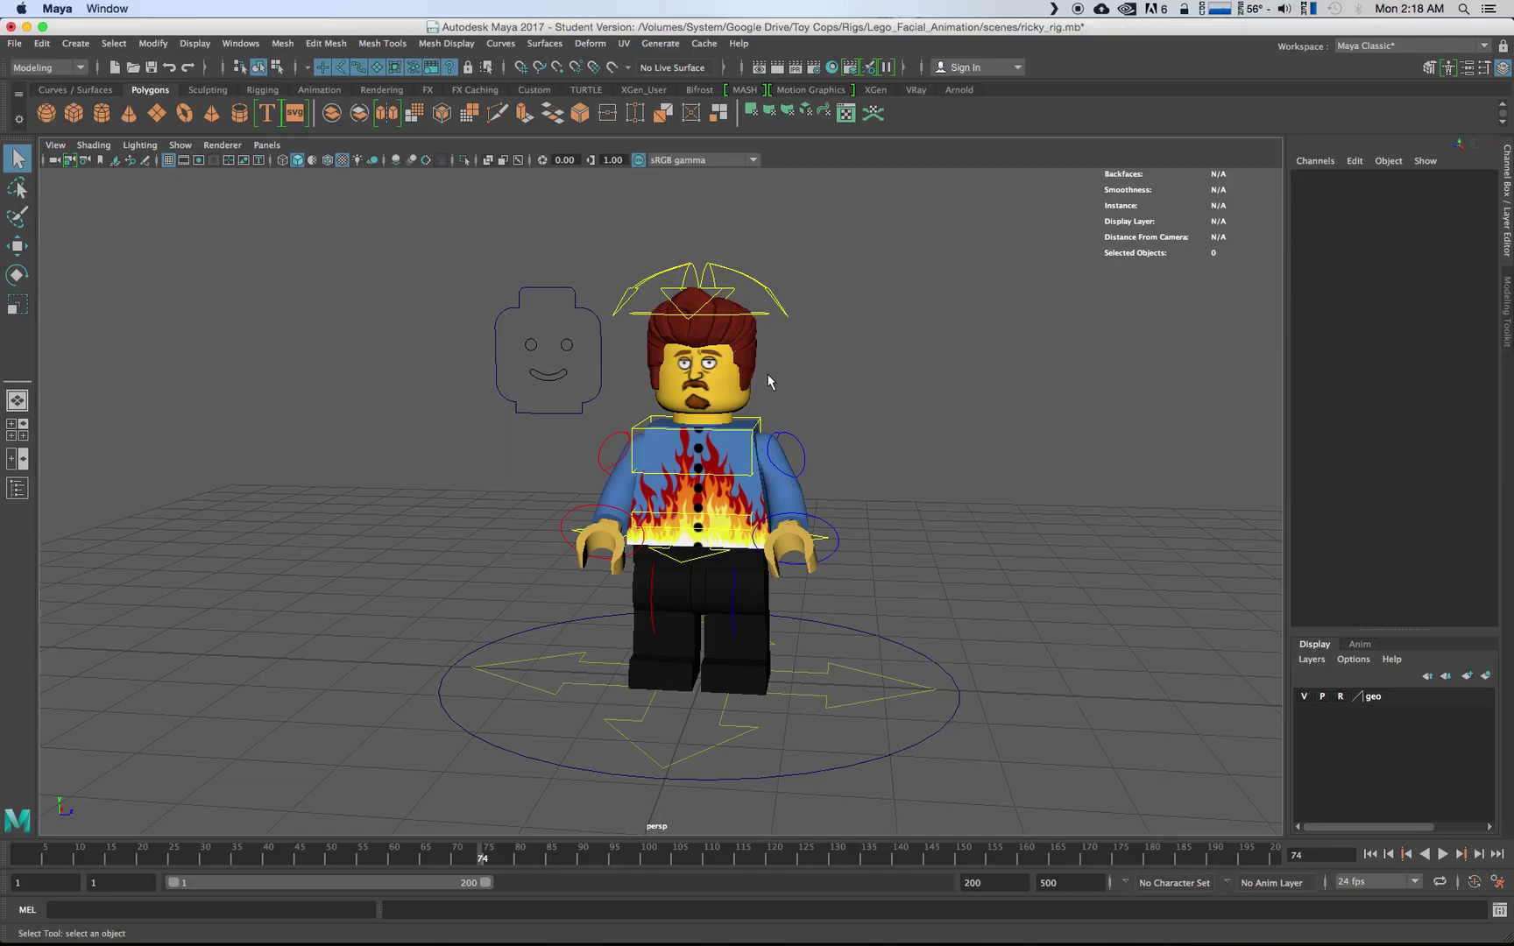
{"action": "left_click_drag", "start_coordinate": [812, 365], "coordinate": [794, 361], "text": "alt"}
{"action": "middle_click_drag", "start_coordinate": [794, 362], "coordinate": [798, 331], "text": "alt"}
{"action": "left_click_drag", "start_coordinate": [796, 327], "coordinate": [808, 331], "text": "alt"}
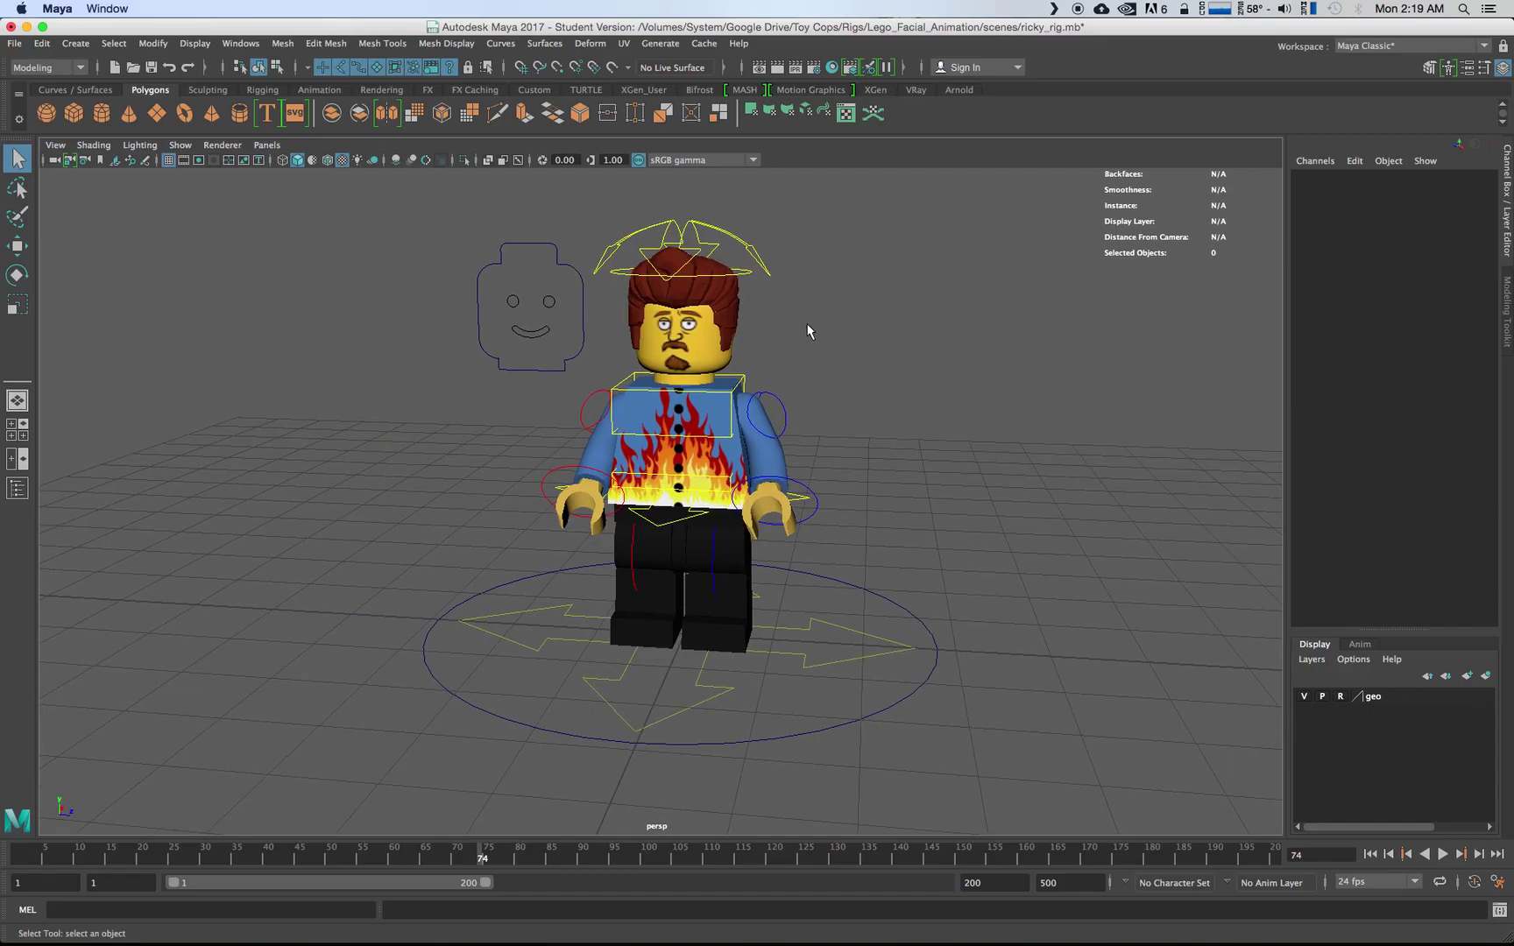
{"action": "left_click_drag", "start_coordinate": [495, 310], "coordinate": [414, 283]}
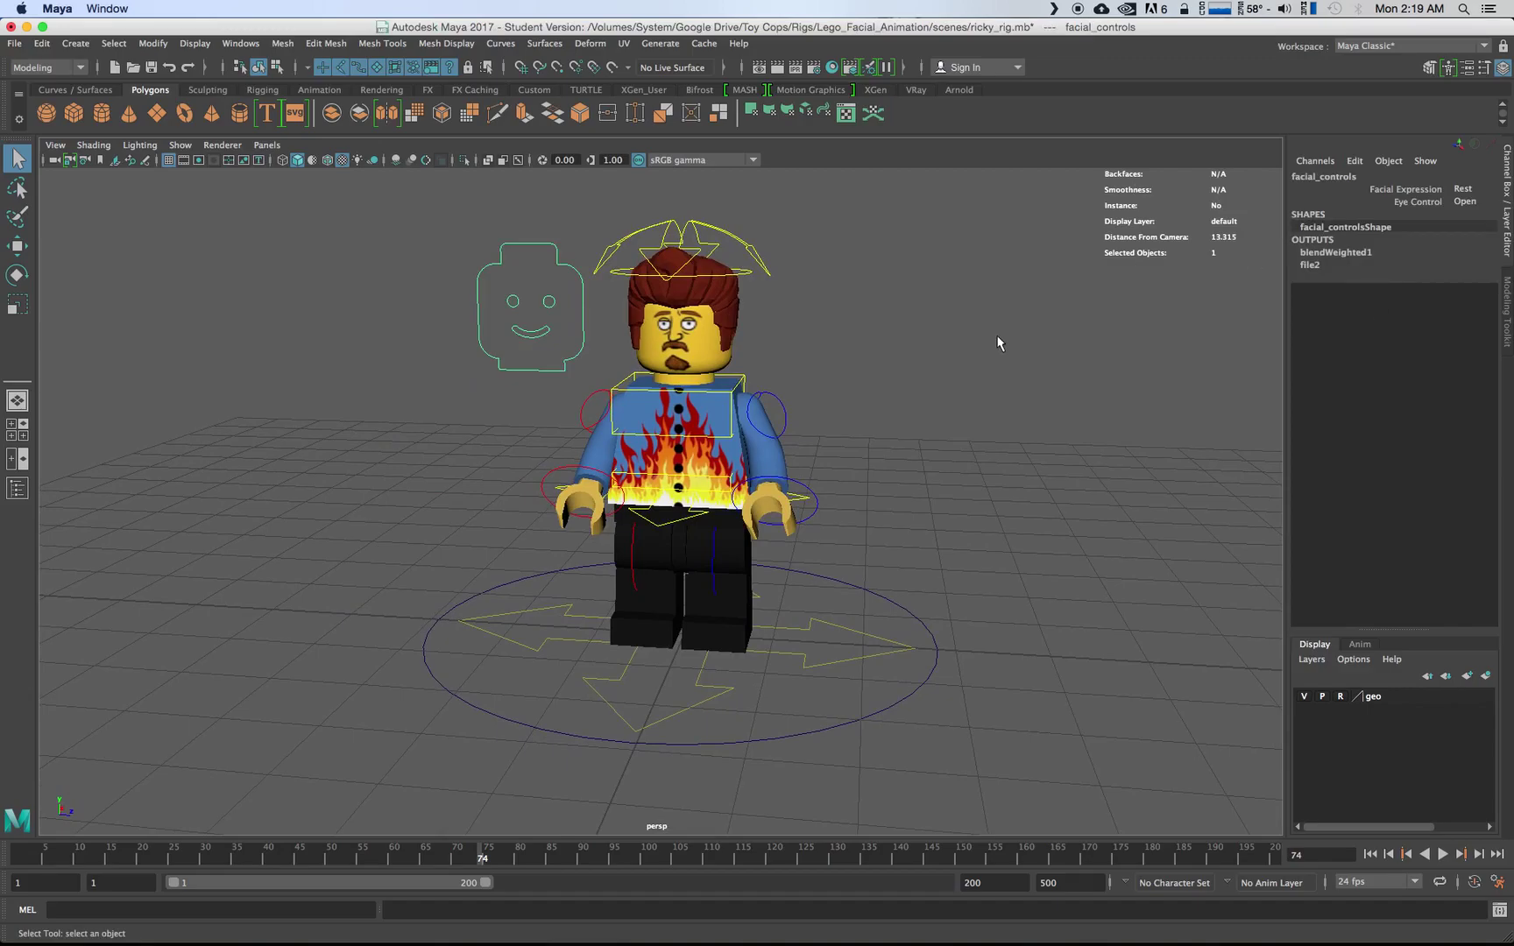
{"action": "middle_click_drag", "start_coordinate": [935, 332], "coordinate": [963, 339], "text": "alt"}
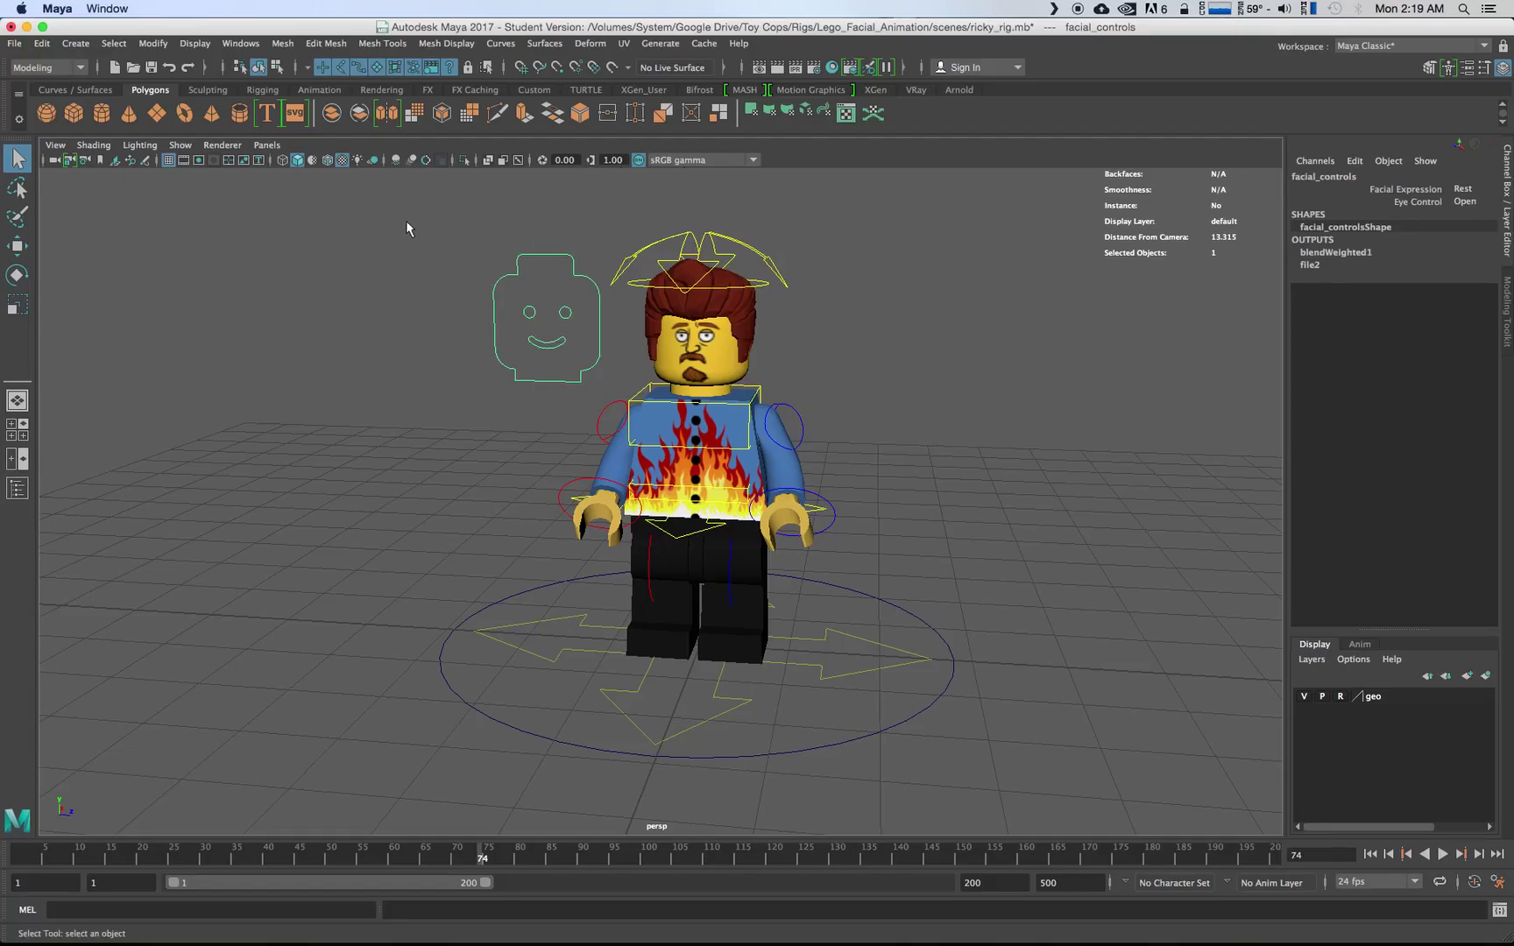
- Open the Hypershade and inspect the ricky_face and ricky_pants materials
{"action": "left_click", "coordinate": [832, 67]}
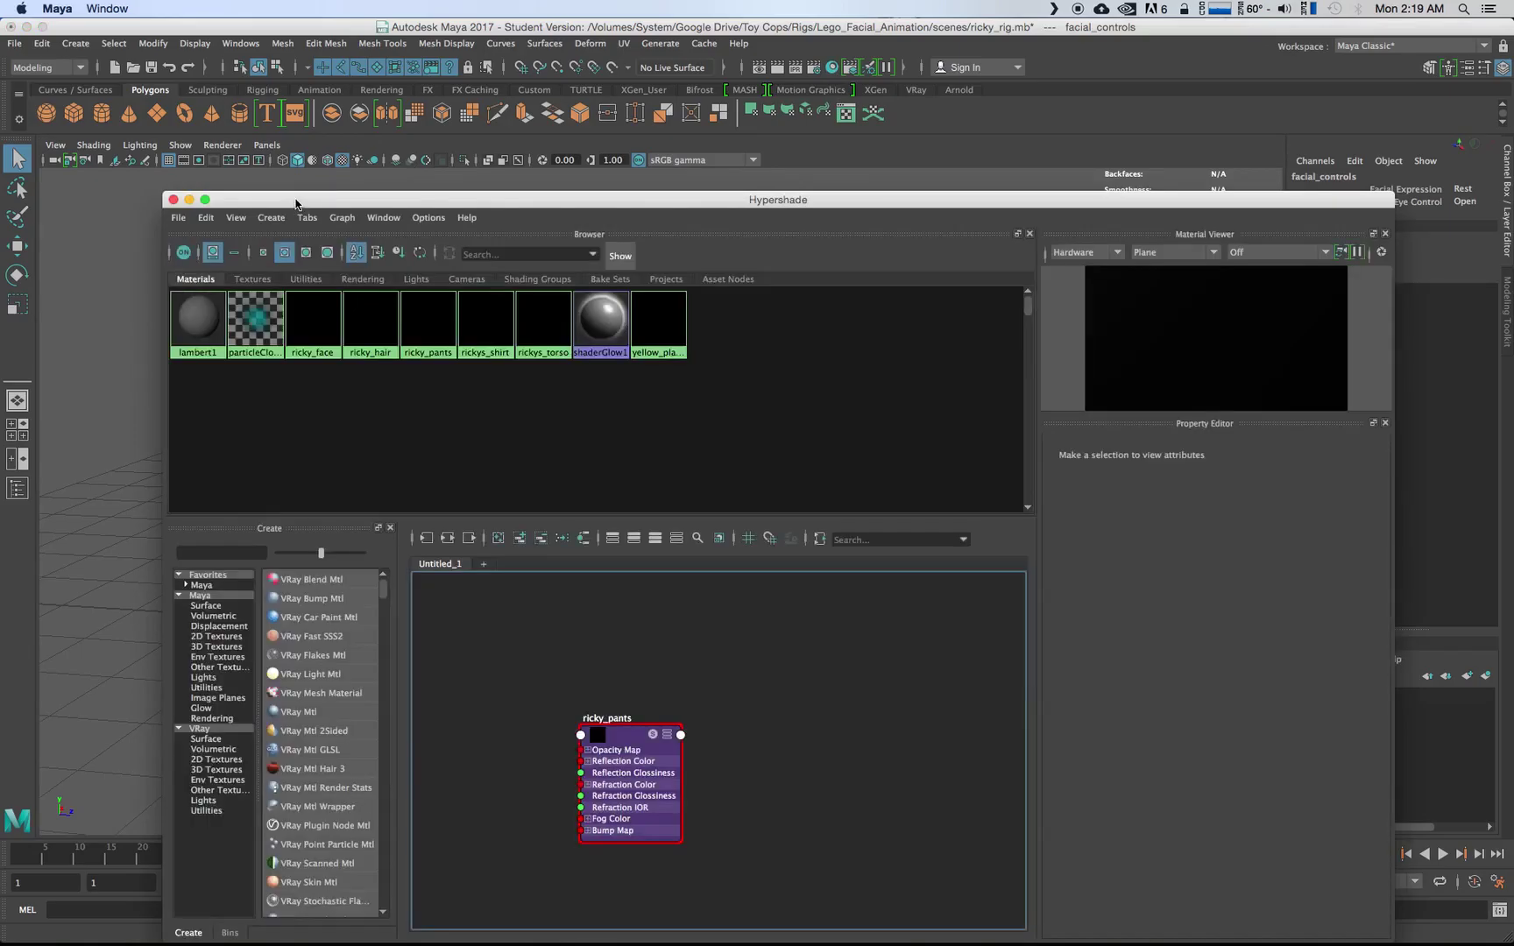
{"action": "left_click_drag", "start_coordinate": [295, 204], "coordinate": [229, 155]}
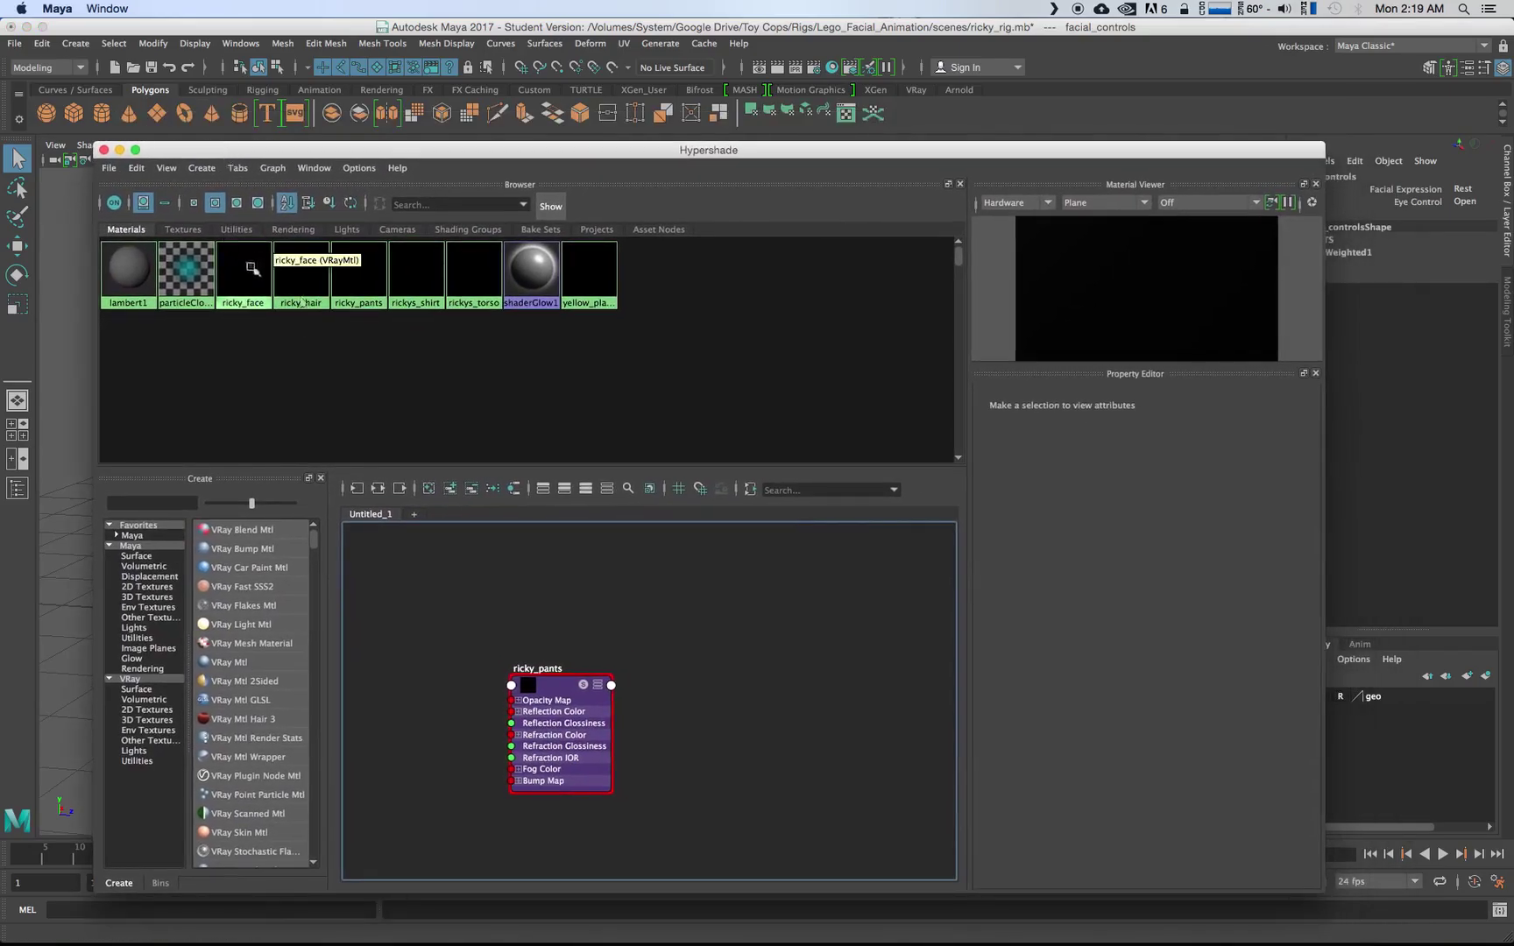
{"action": "left_click", "coordinate": [252, 270]}
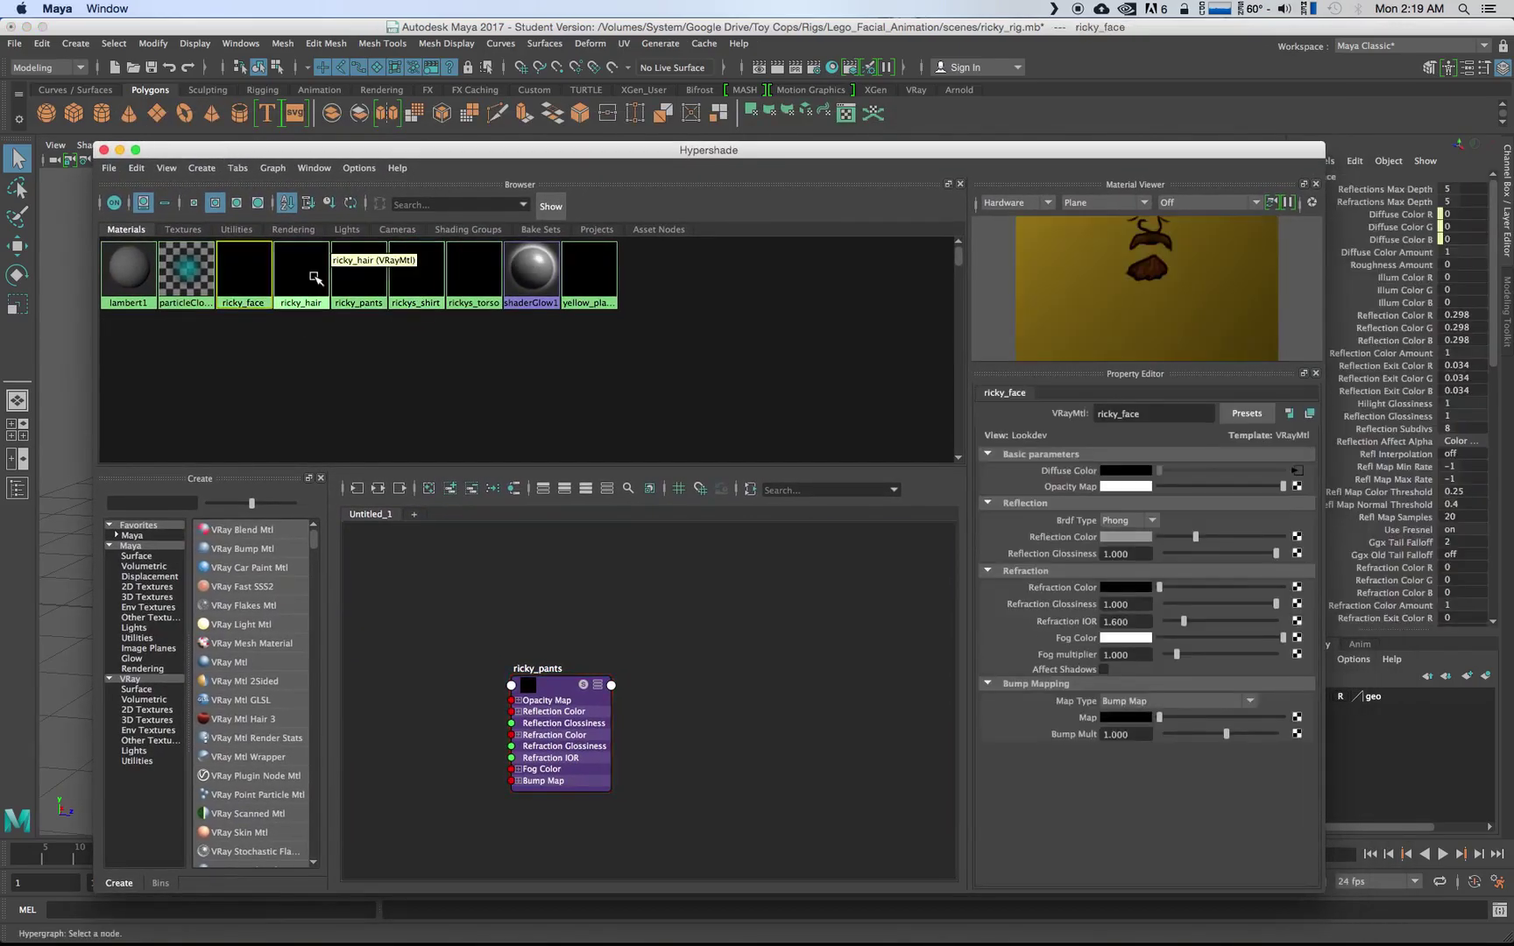
{"action": "left_click", "coordinate": [359, 272]}
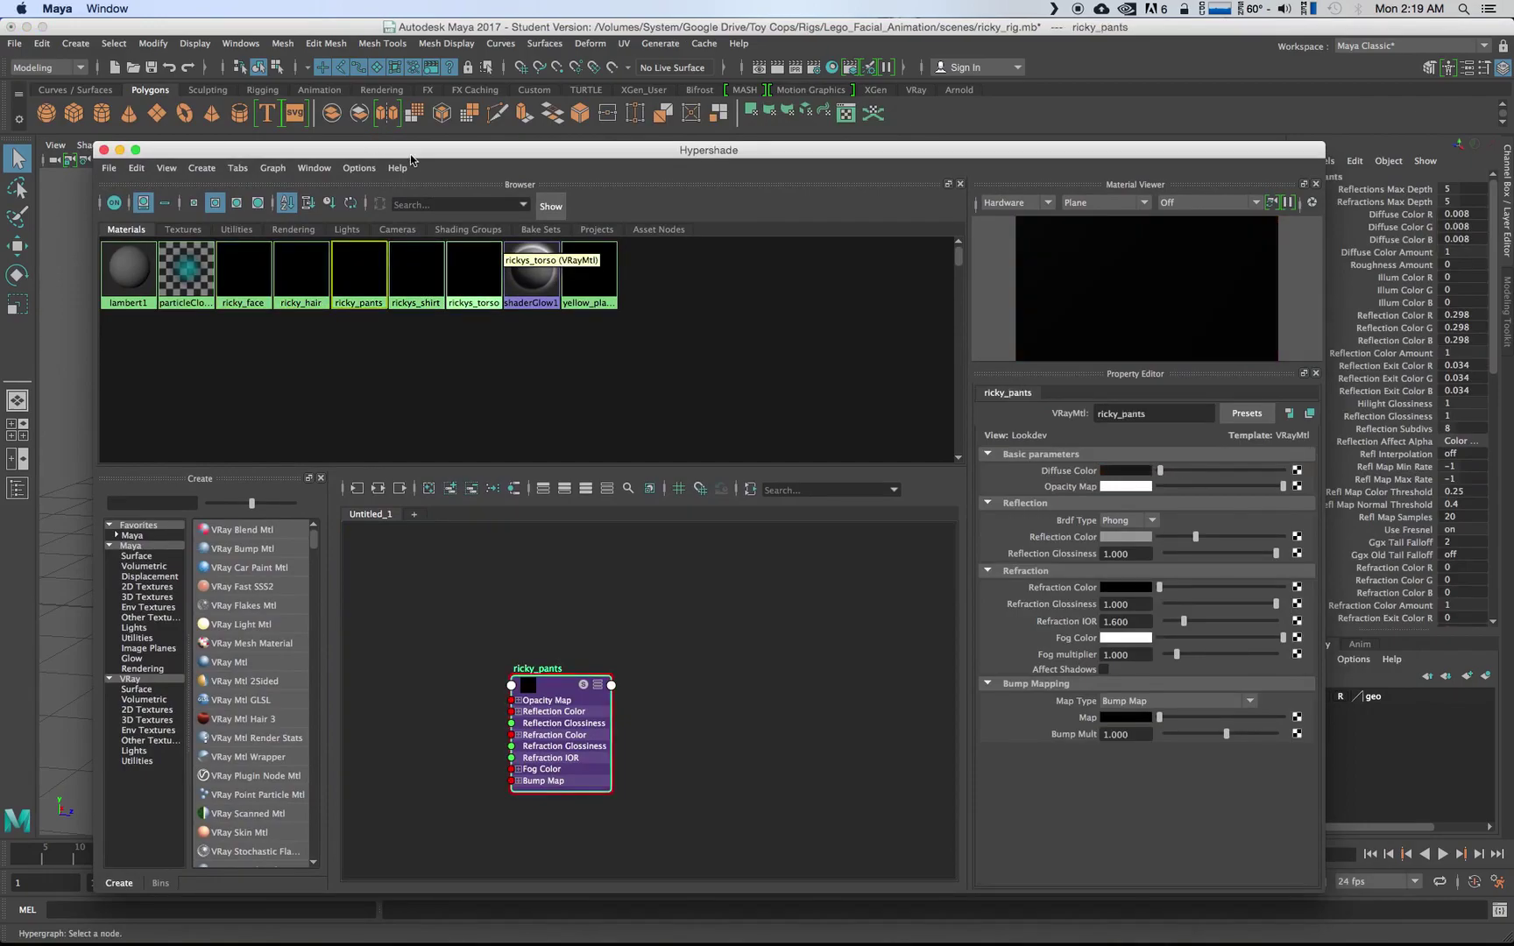
- Create a VRay Switch Mtl and remove the ricky_pants node from the Hypershade work area
{"action": "left_click_drag", "start_coordinate": [408, 154], "coordinate": [369, 505]}
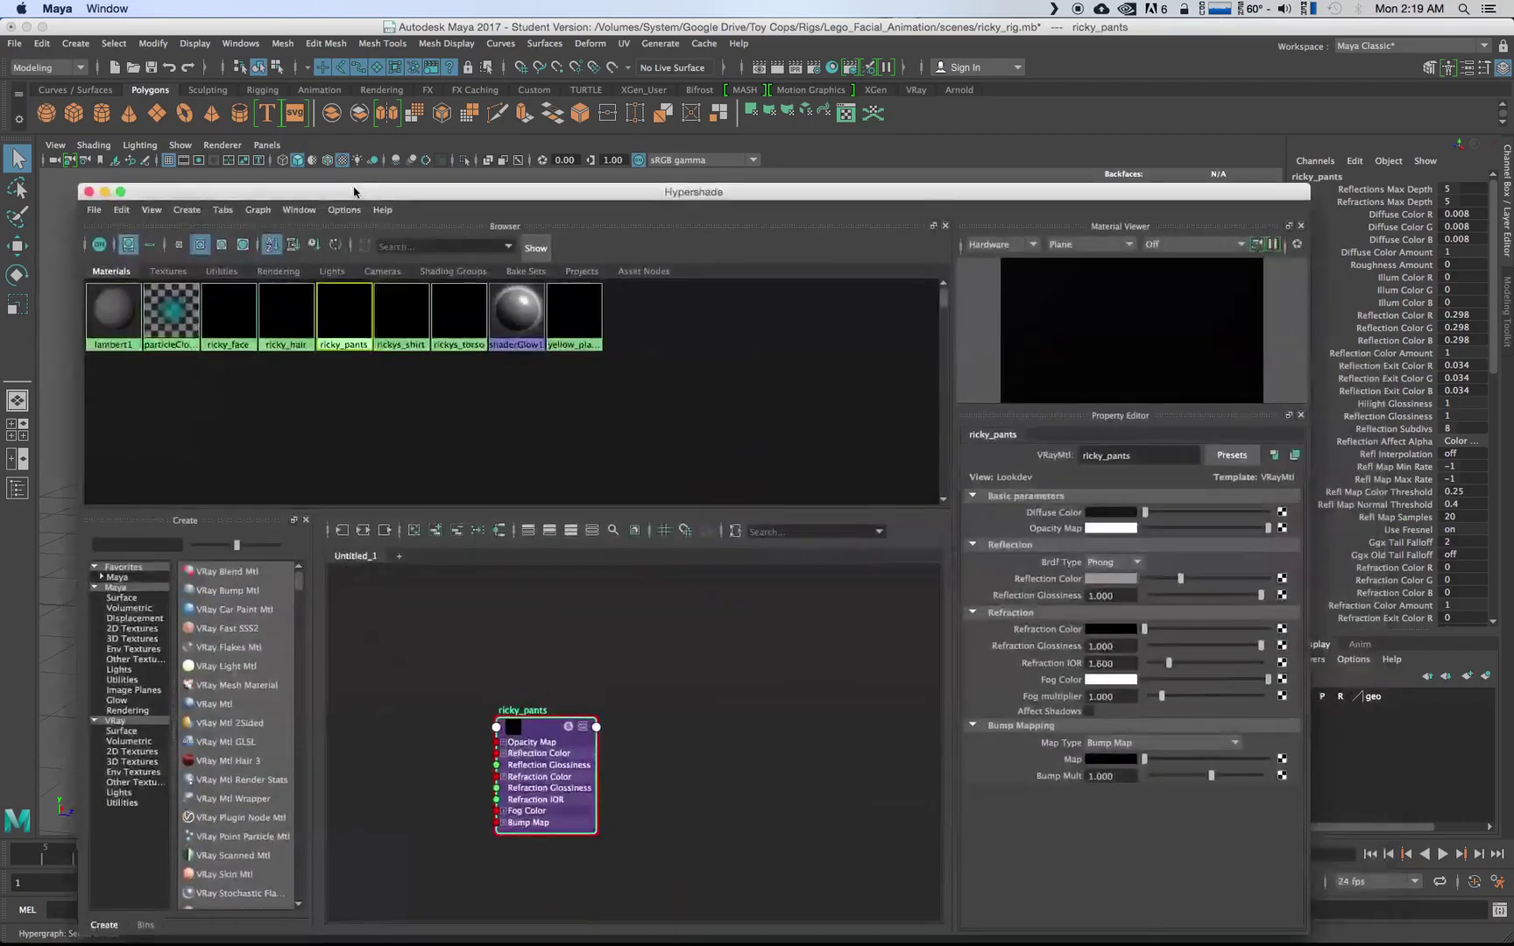
{"action": "left_click_drag", "start_coordinate": [354, 191], "coordinate": [380, 173]}
{"action": "left_click", "coordinate": [173, 529]}
{"action": "type", "text": "switch"}
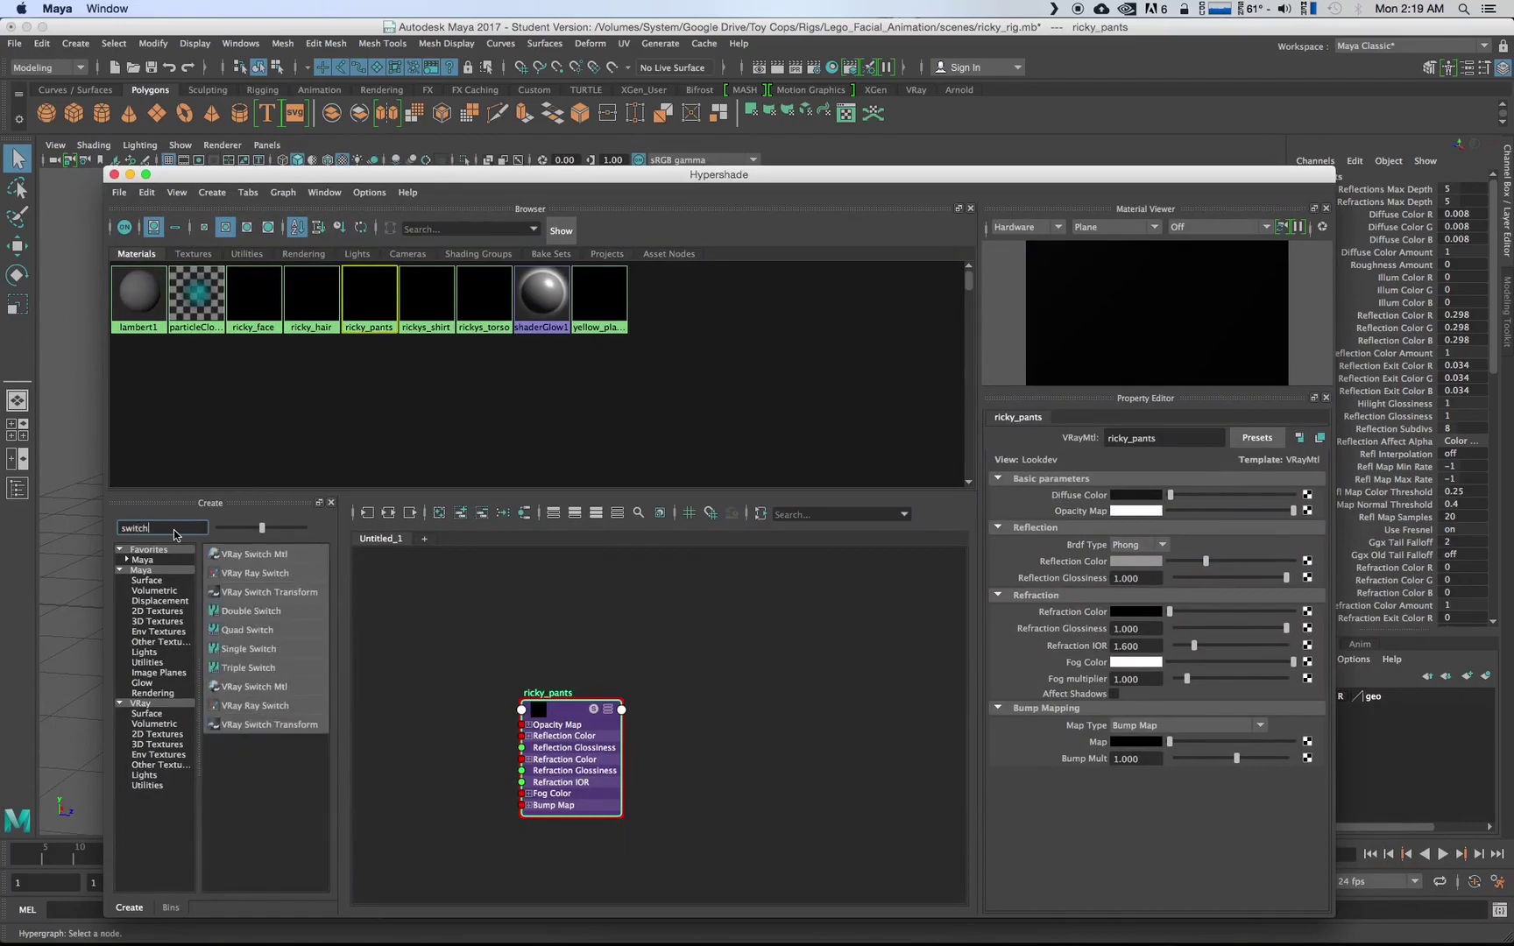
{"action": "left_click", "coordinate": [254, 554]}
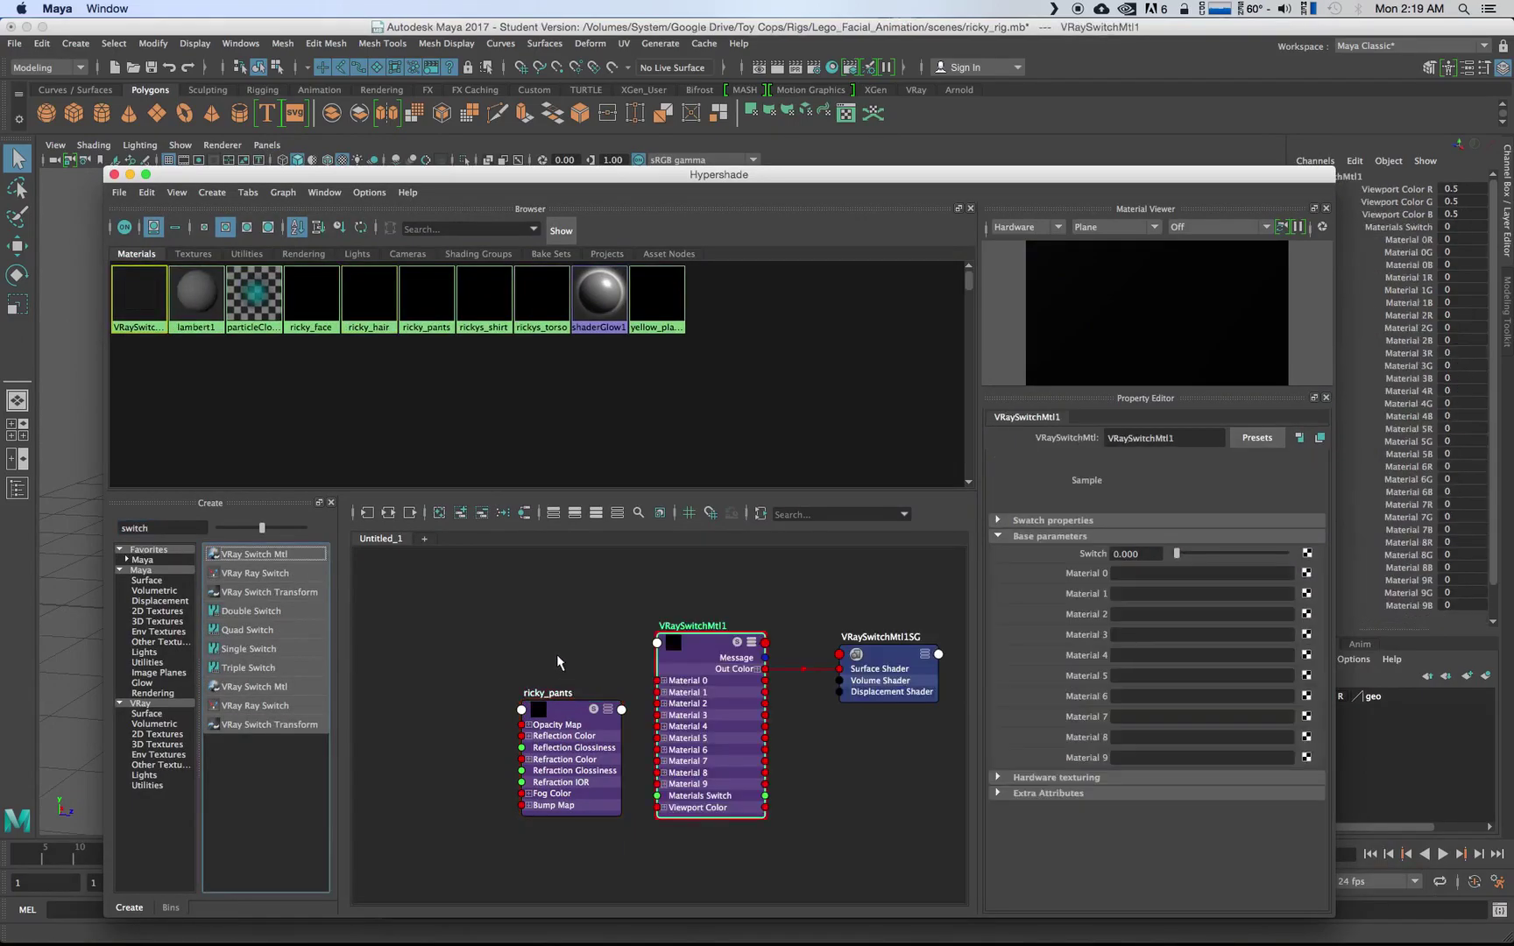
{"action": "left_click_drag", "start_coordinate": [446, 650], "coordinate": [560, 741]}
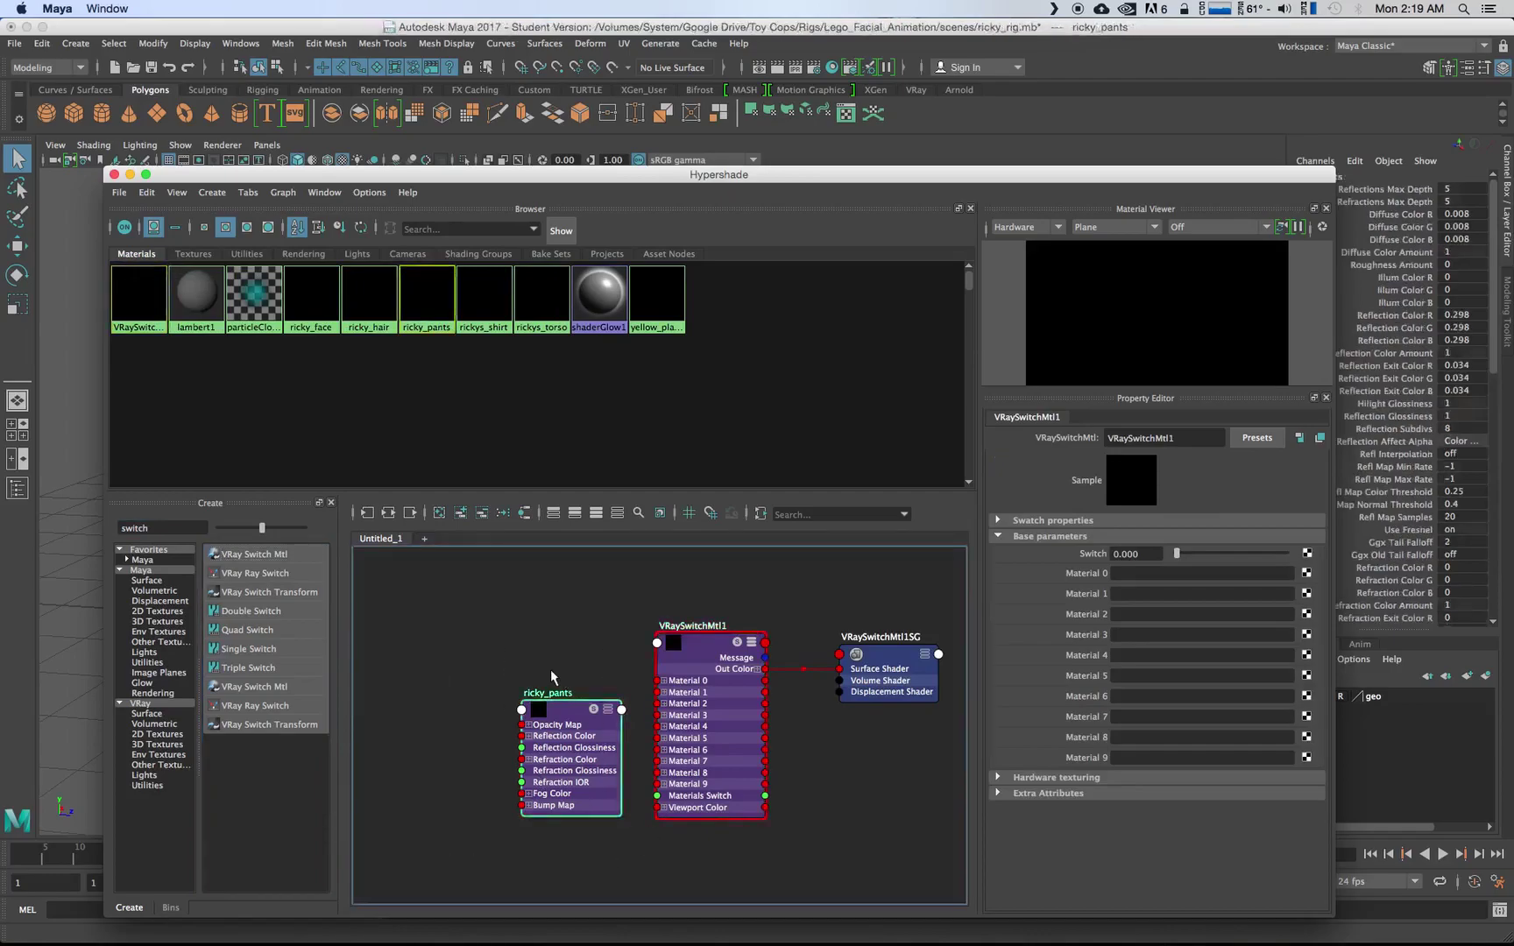
{"action": "left_click", "coordinate": [481, 514]}
{"action": "left_click_drag", "start_coordinate": [596, 600], "coordinate": [912, 818]}
- Rename the new VRay switch material as Face_Material
{"action": "left_click", "coordinate": [158, 313]}
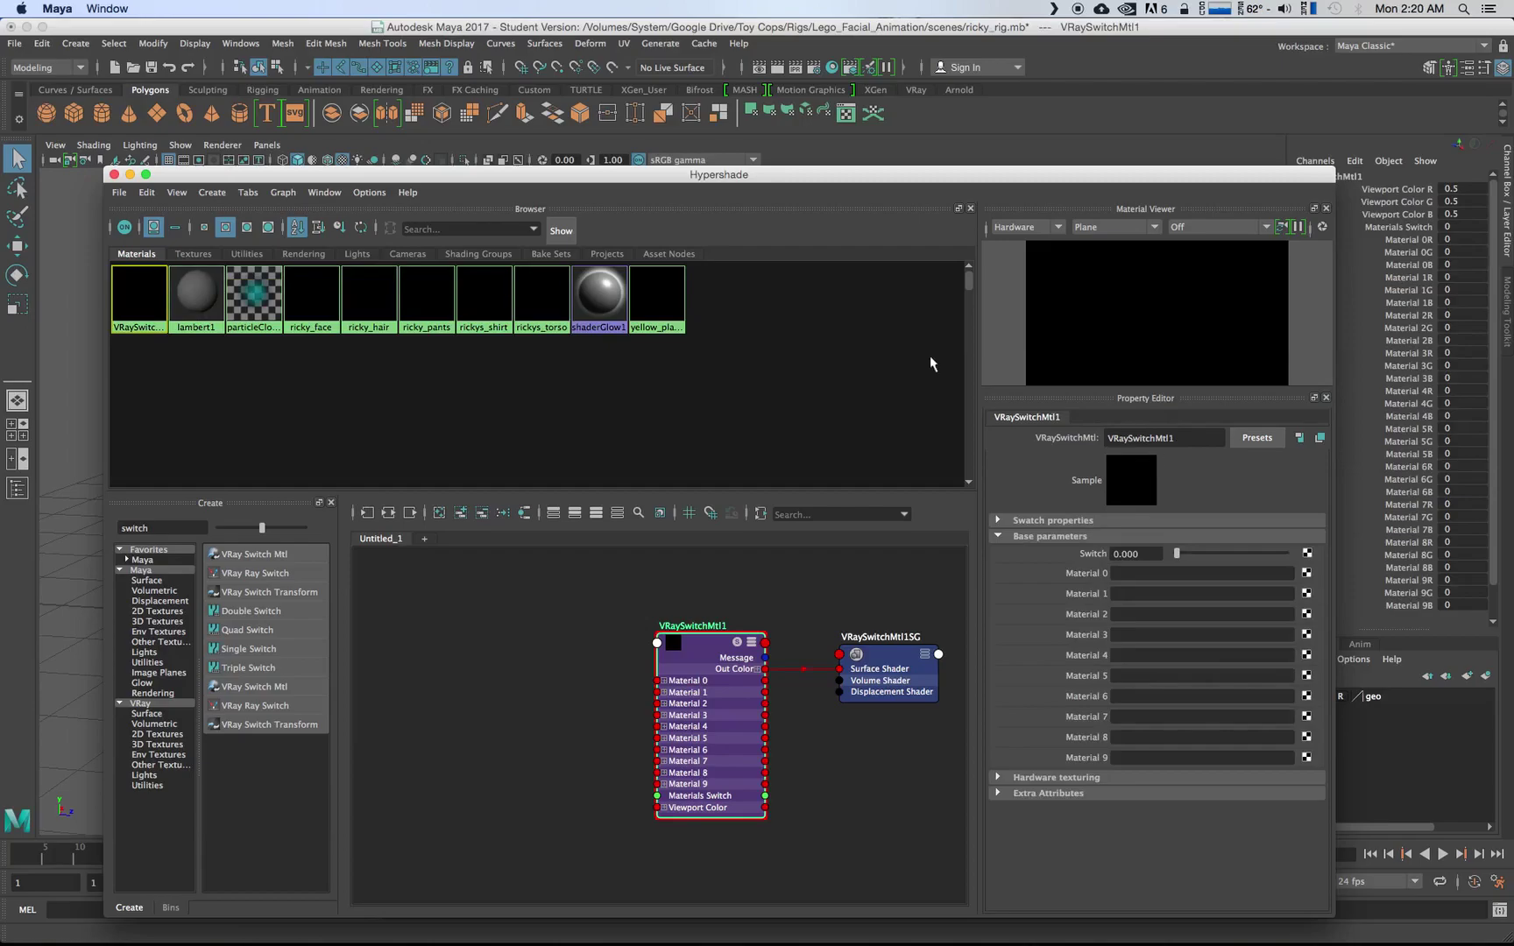
{"action": "key", "text": "ctrl+a"}
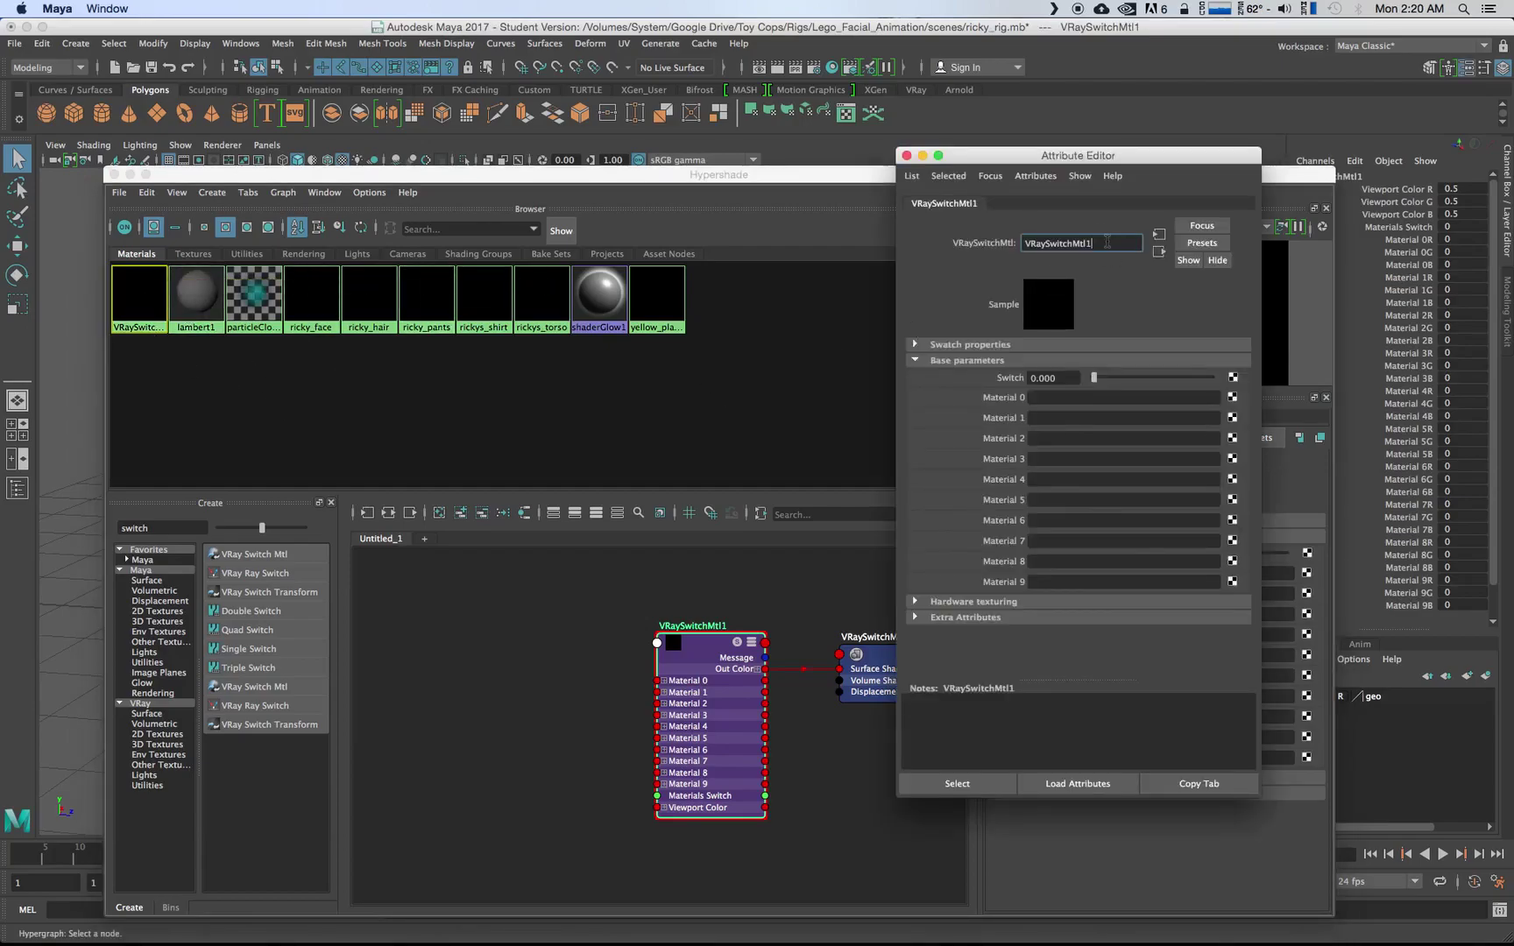
{"action": "double_click", "coordinate": [1107, 242]}
{"action": "type", "text": "Face_Material"}
{"action": "key", "text": "Return"}
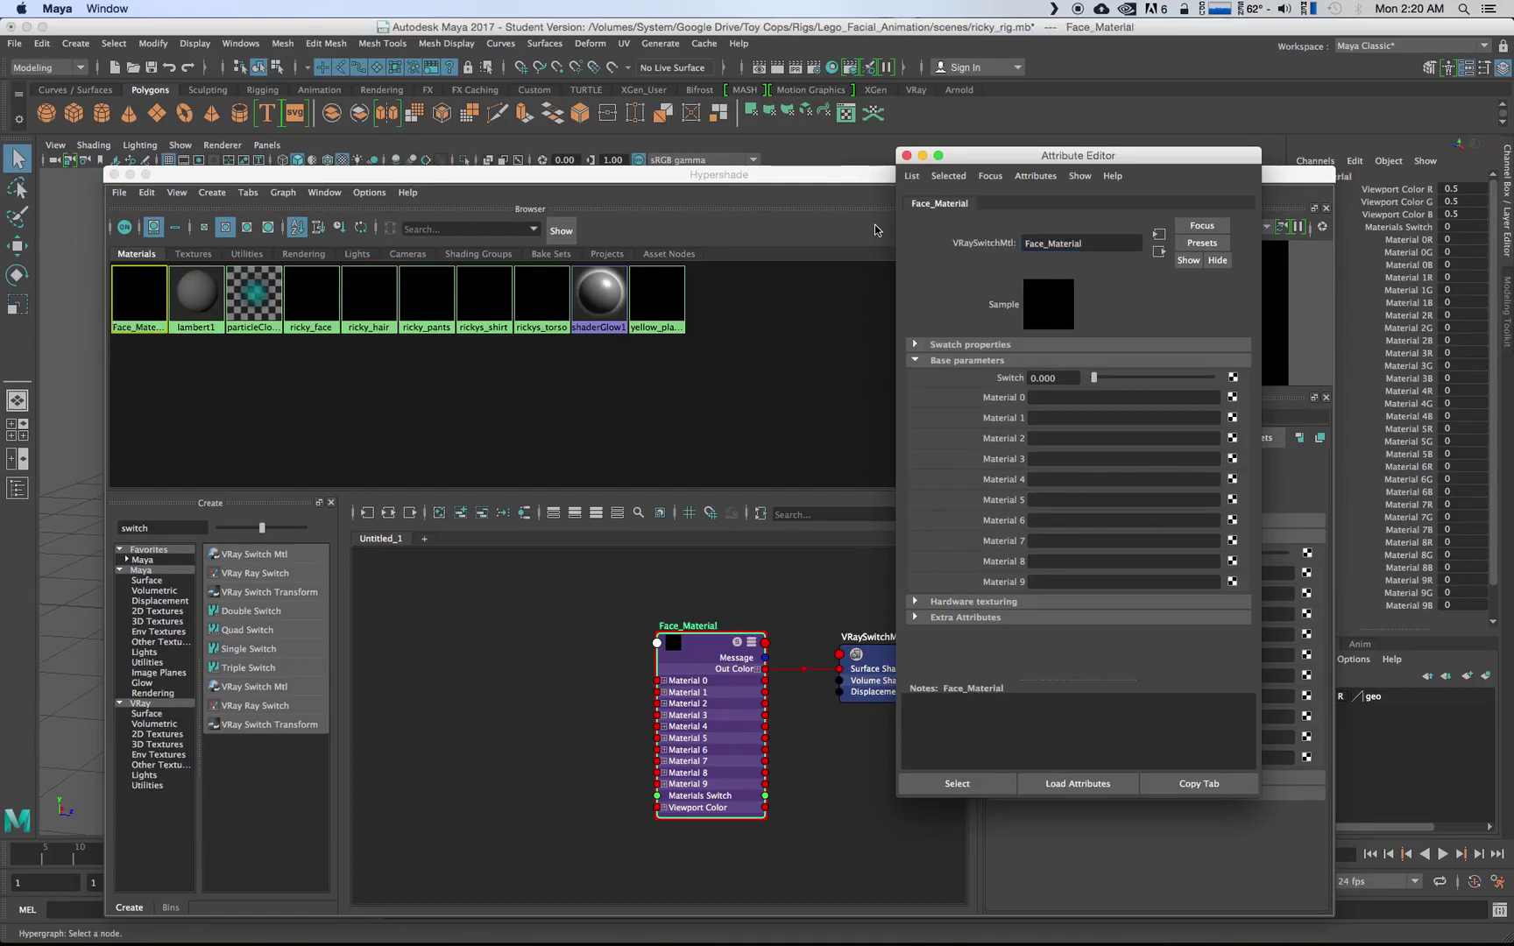
{"action": "left_click", "coordinate": [797, 305]}
{"action": "left_click_drag", "start_coordinate": [1078, 155], "coordinate": [1284, 134]}
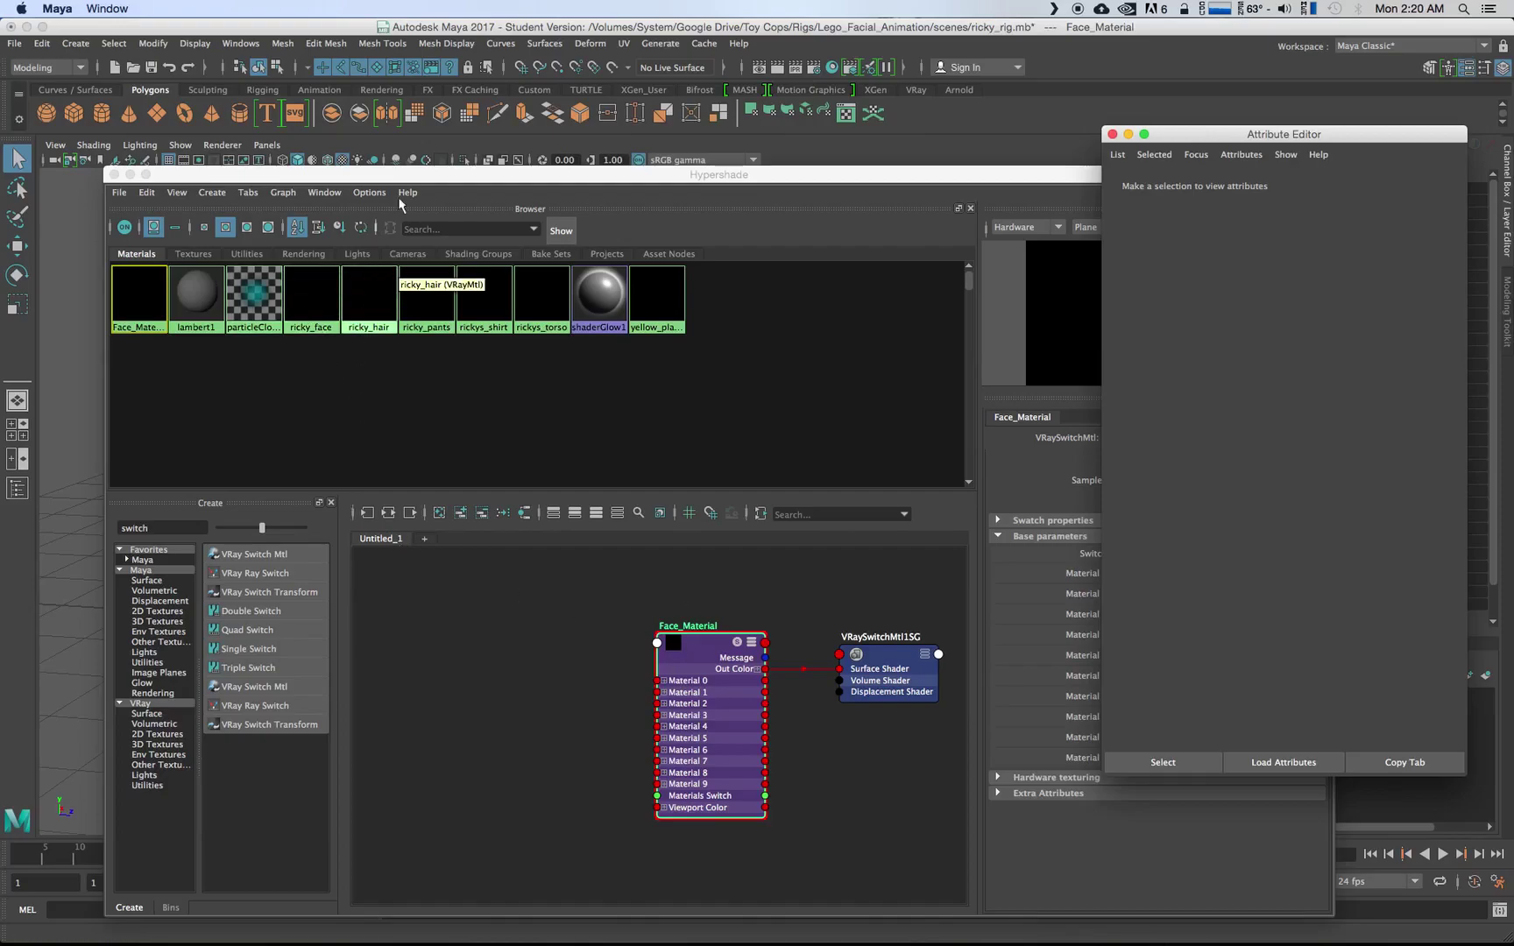
- Select the objects that use the ricky_face material, and duplicate that material without its texture network
{"action": "left_click_drag", "start_coordinate": [396, 178], "coordinate": [389, 460]}
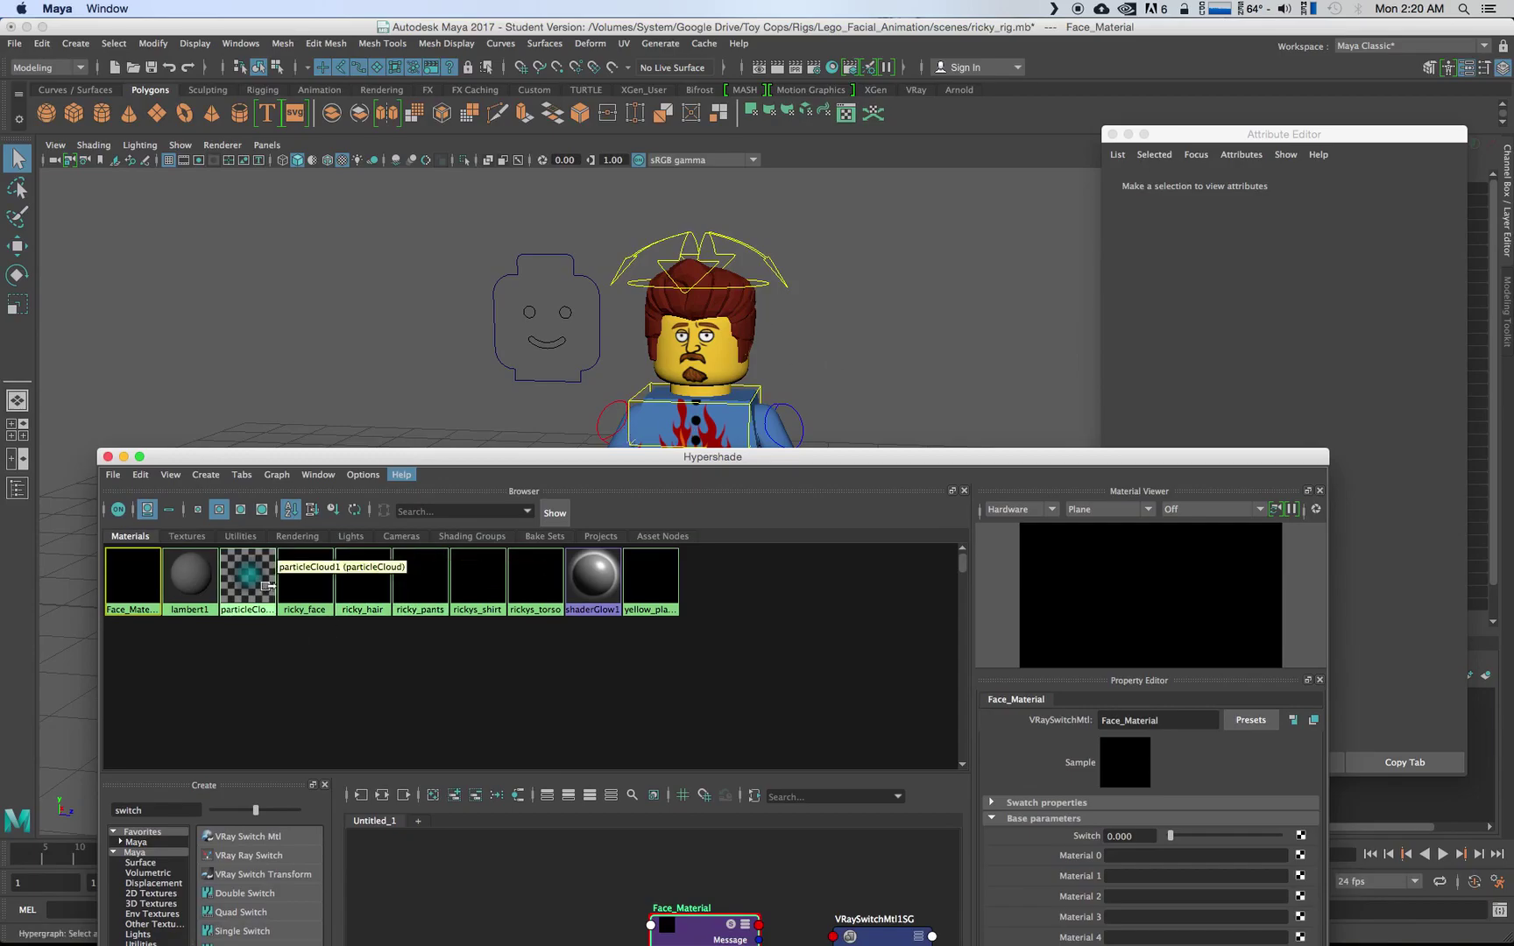
{"action": "right_click_drag", "start_coordinate": [307, 580], "coordinate": [421, 578]}
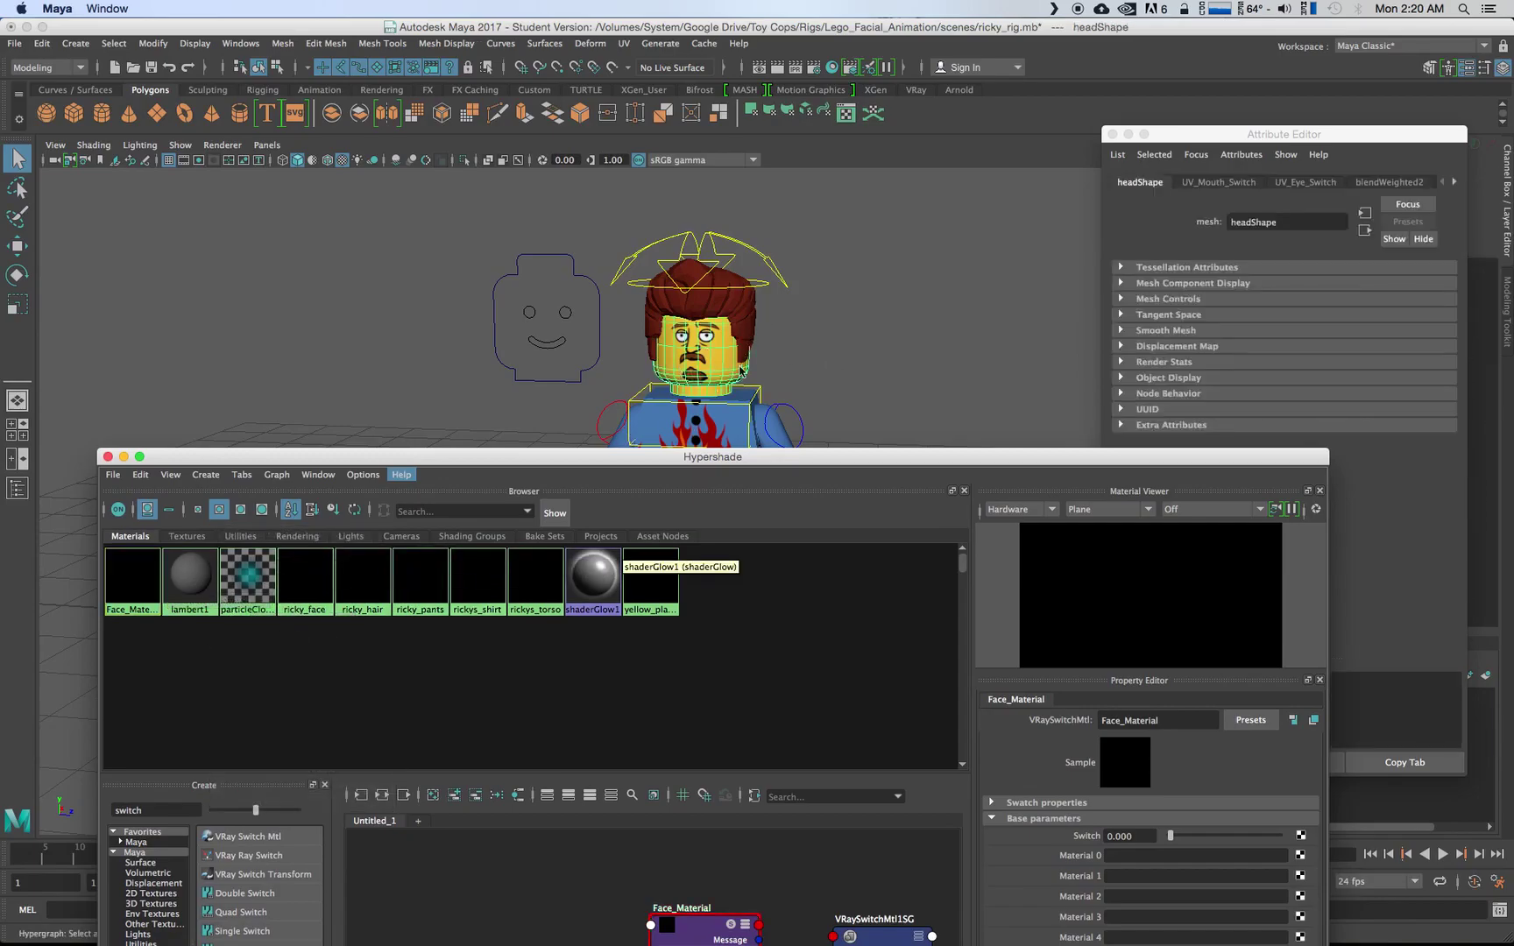
{"action": "left_click", "coordinate": [305, 578]}
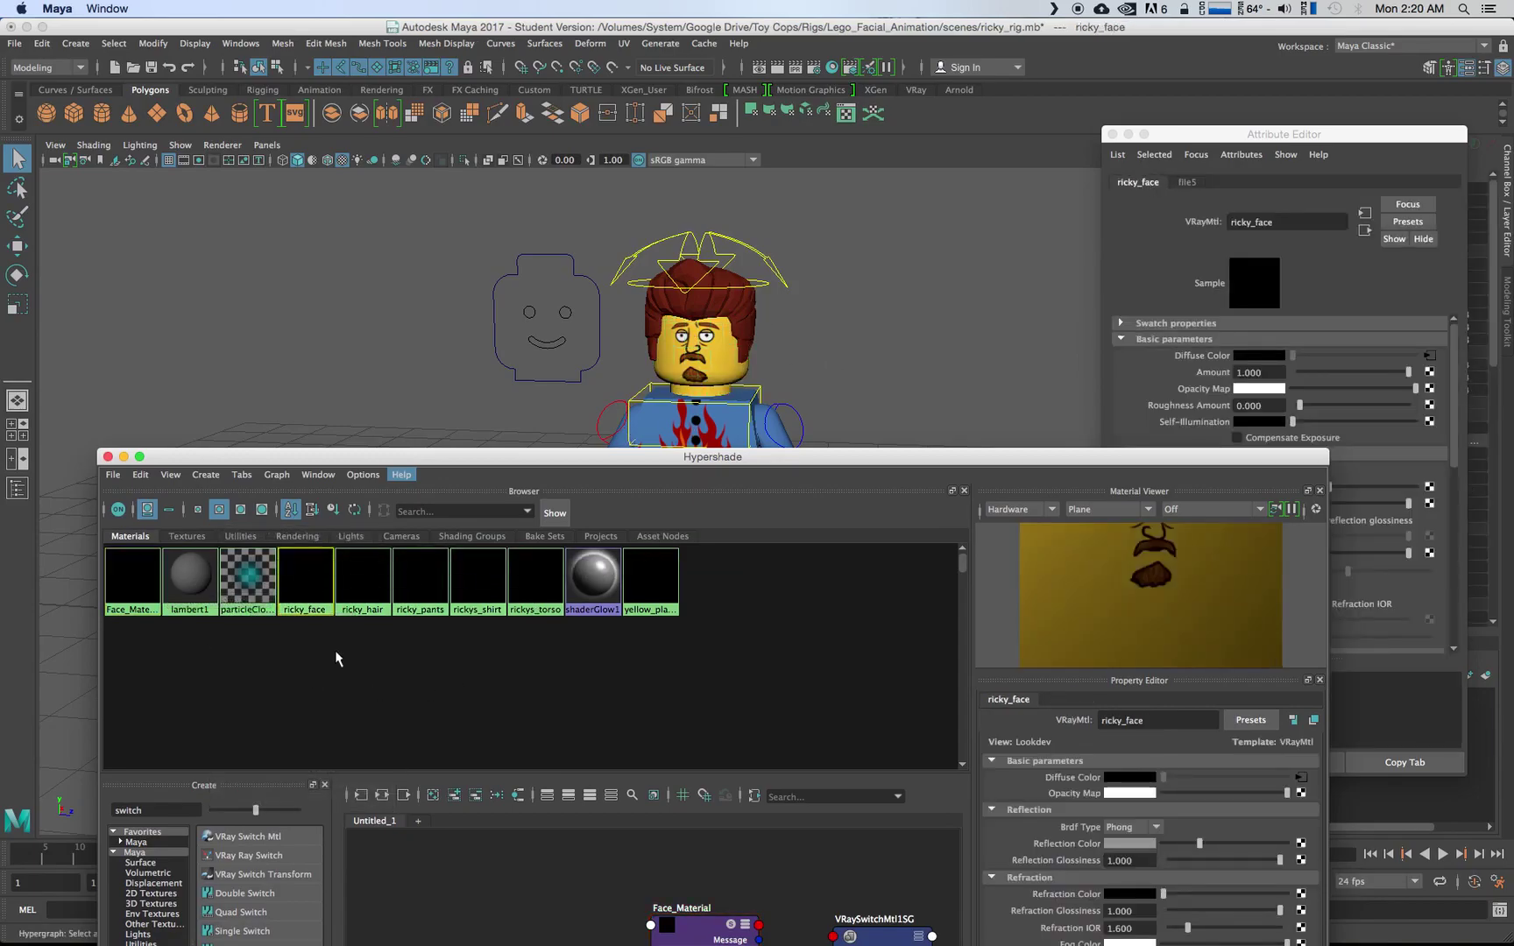
{"action": "middle_click_drag", "start_coordinate": [305, 580], "coordinate": [352, 679]}
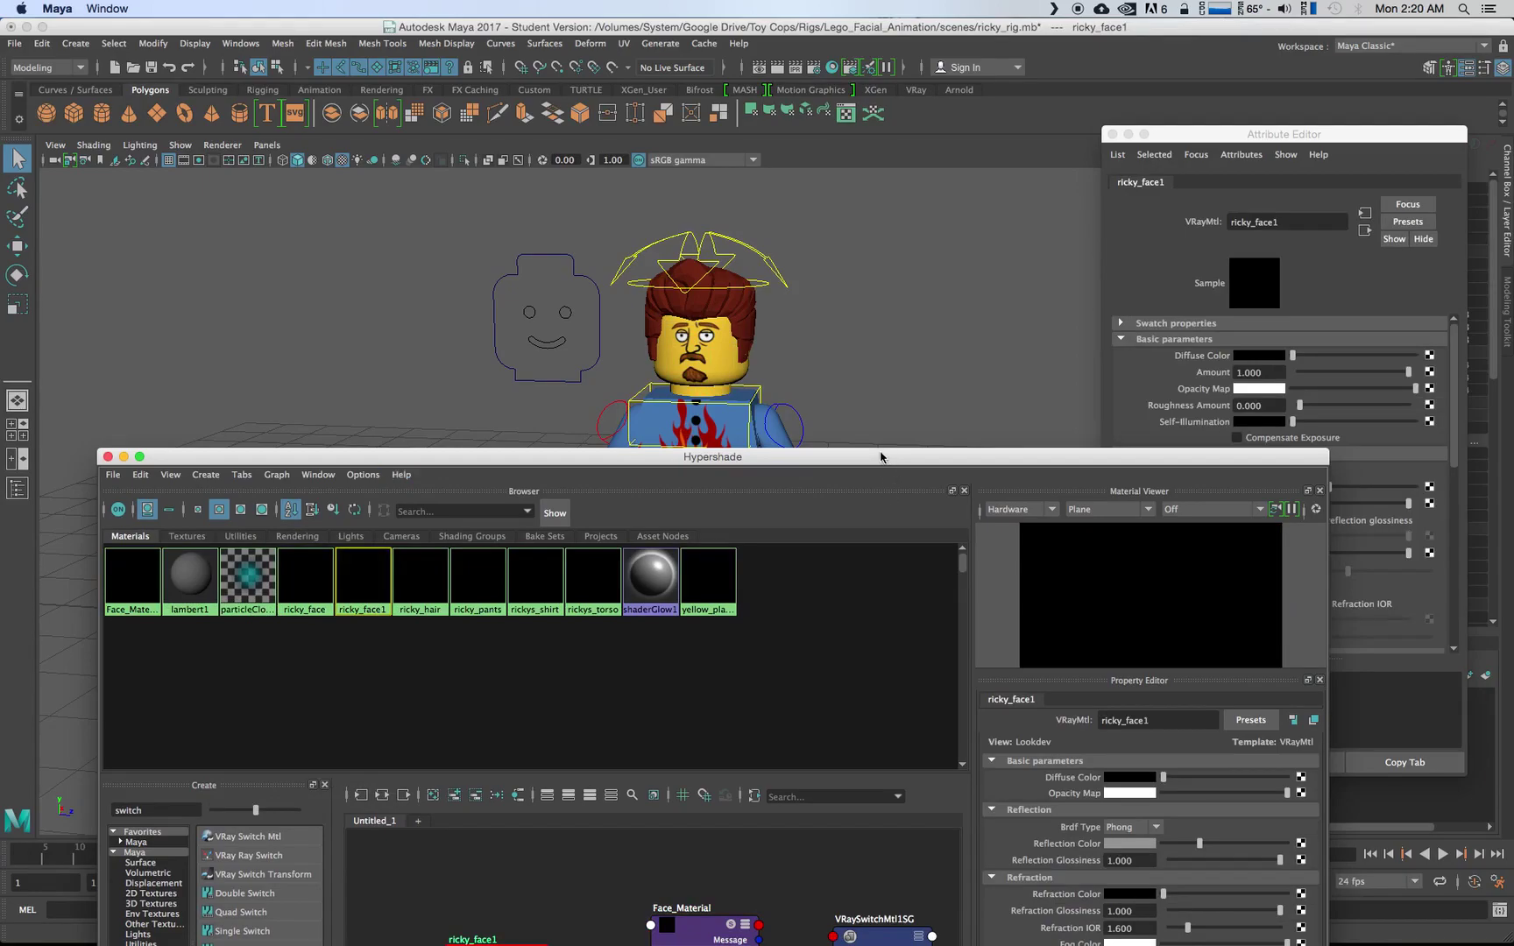
- Connect a File texture to the Diffuse Color of the duplicated face material
{"action": "left_click_drag", "start_coordinate": [744, 457], "coordinate": [701, 272]}
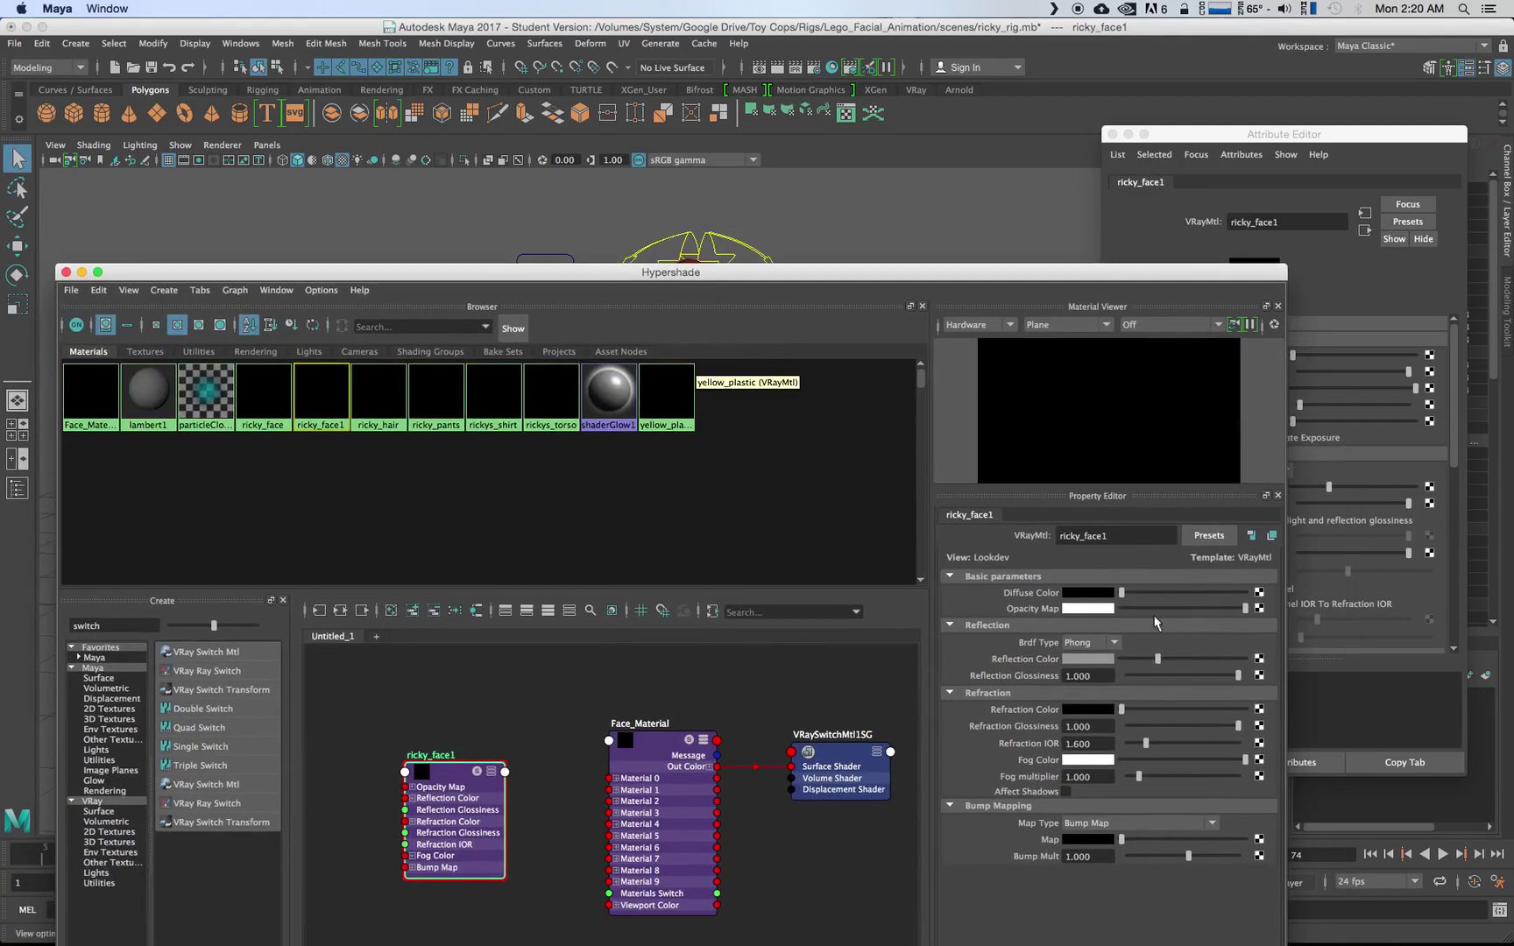
{"action": "left_click", "coordinate": [1260, 594]}
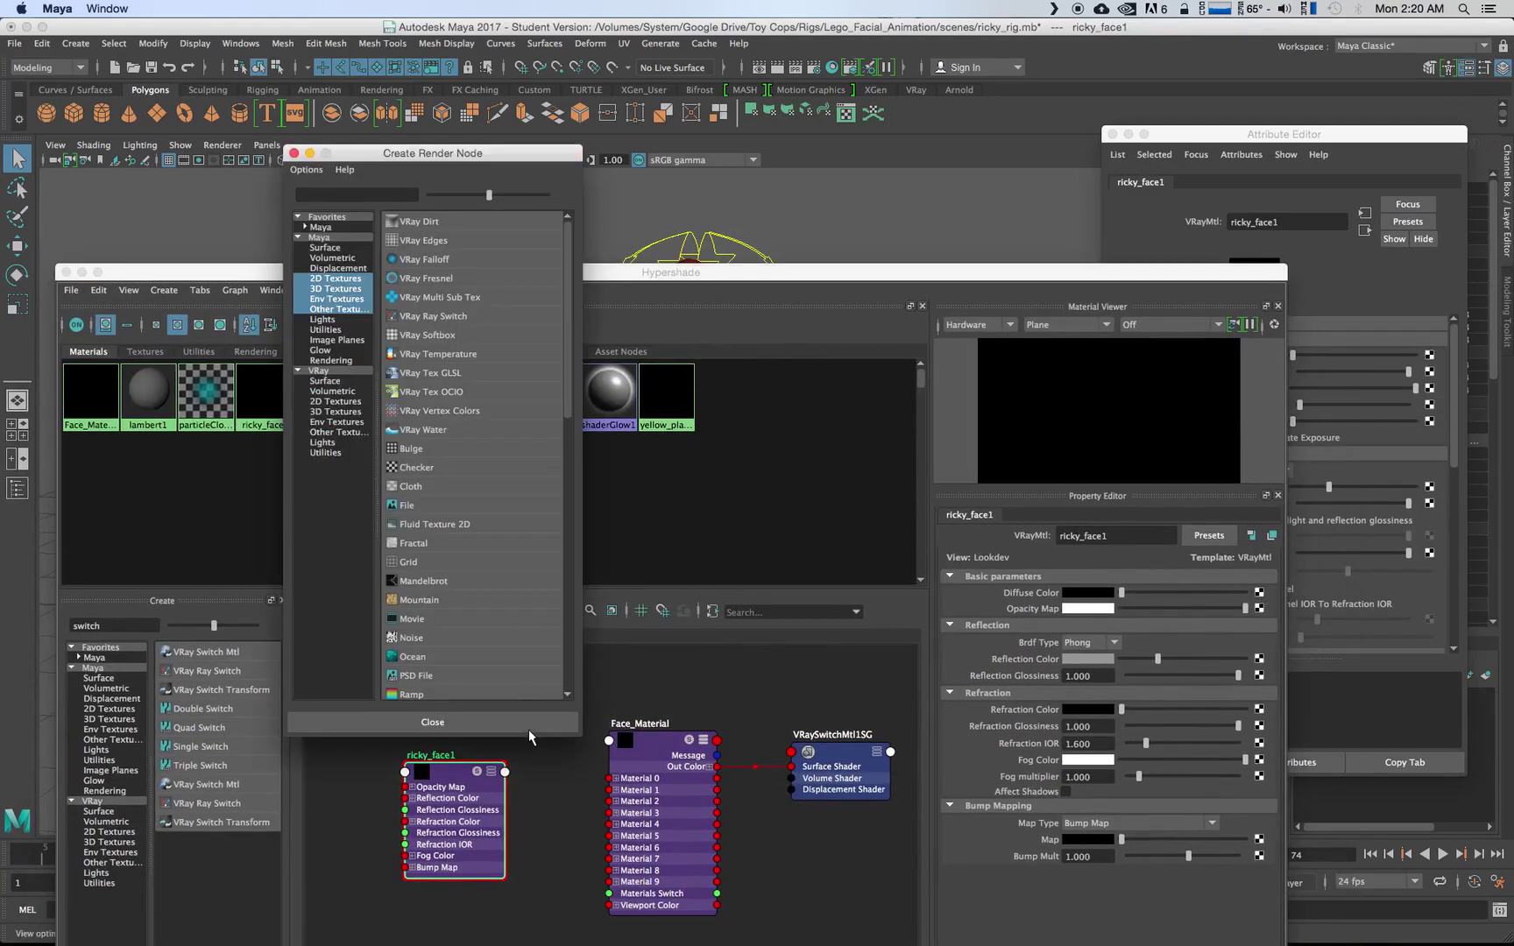
{"action": "left_click", "coordinate": [415, 514]}
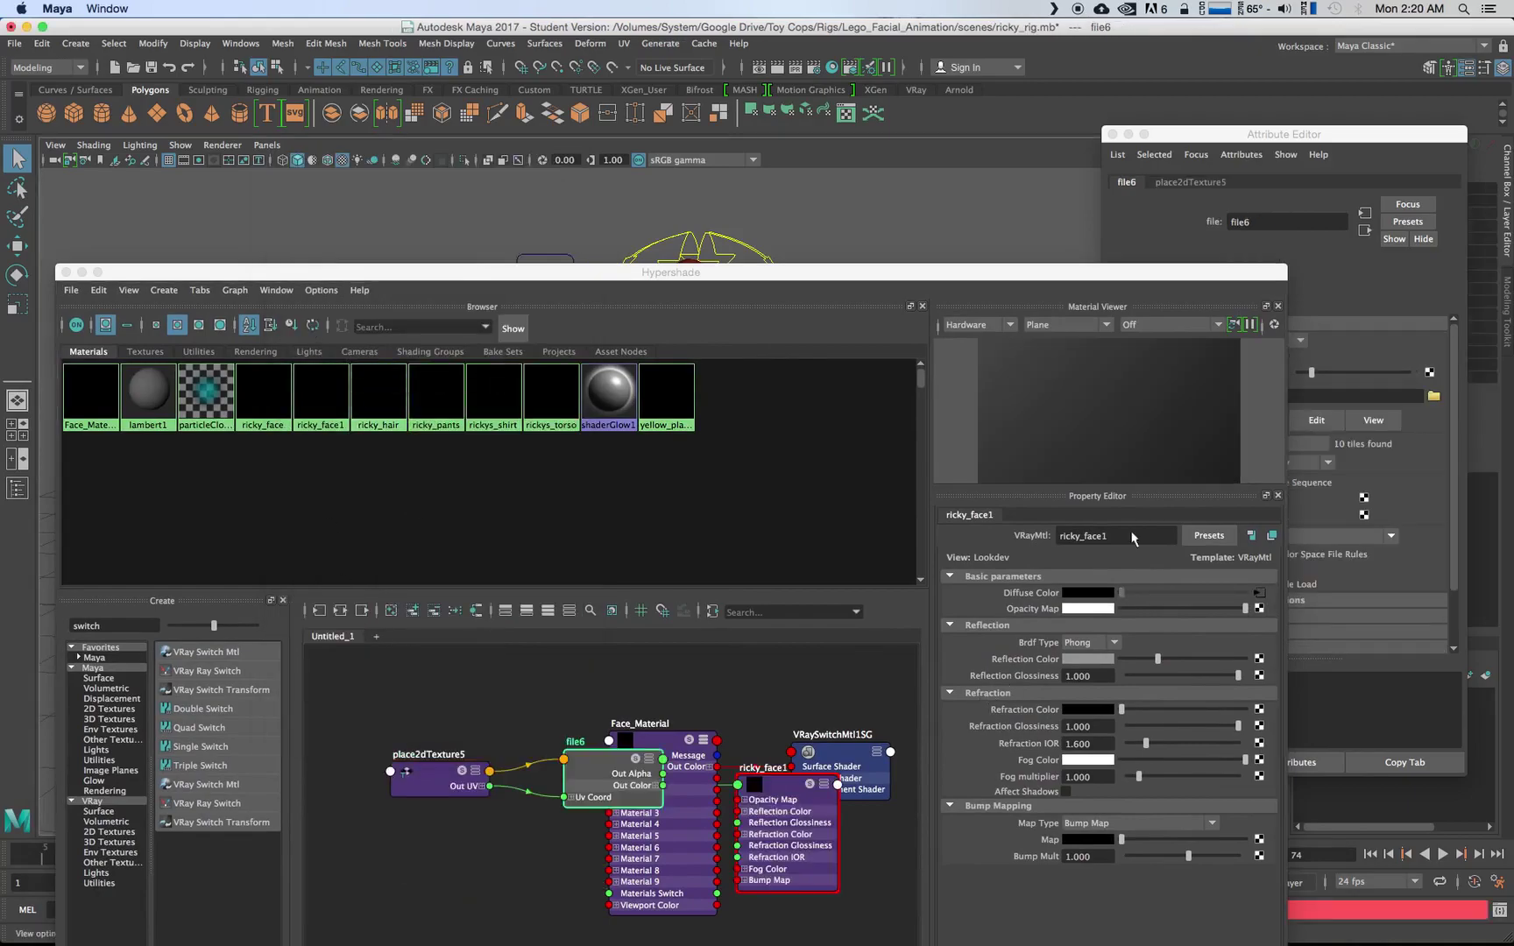
- Load face.1001.jpg from the sourceimages/faces/cop folder as the image of the new file texture
{"action": "left_click", "coordinate": [1406, 292]}
{"action": "left_click", "coordinate": [1434, 397]}
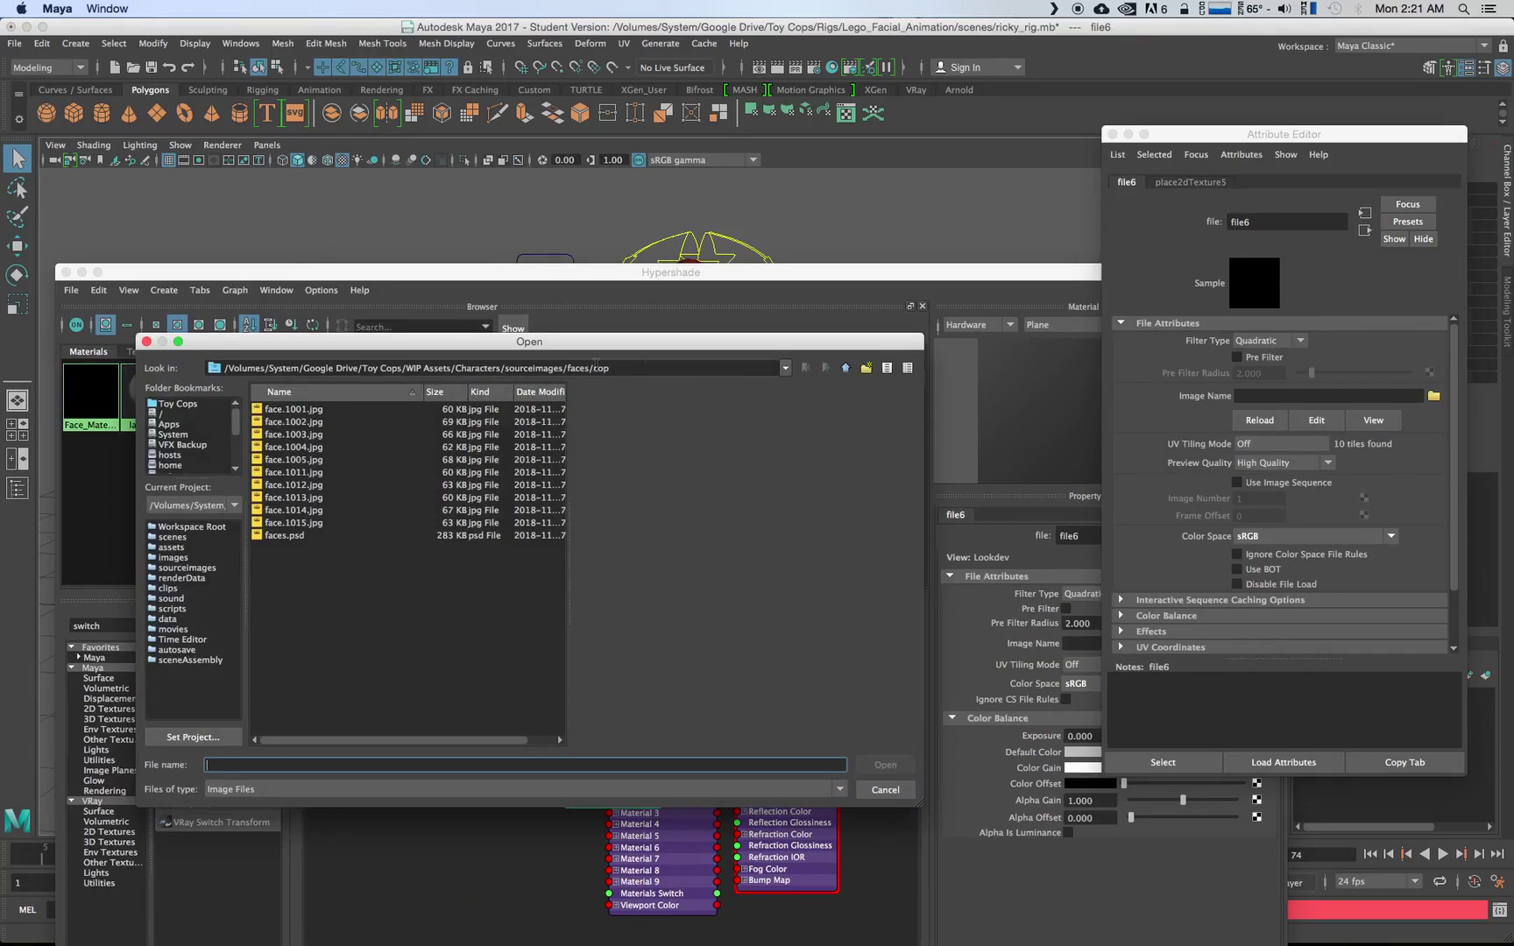
{"action": "left_click", "coordinate": [571, 370]}
{"action": "left_click", "coordinate": [846, 368]}
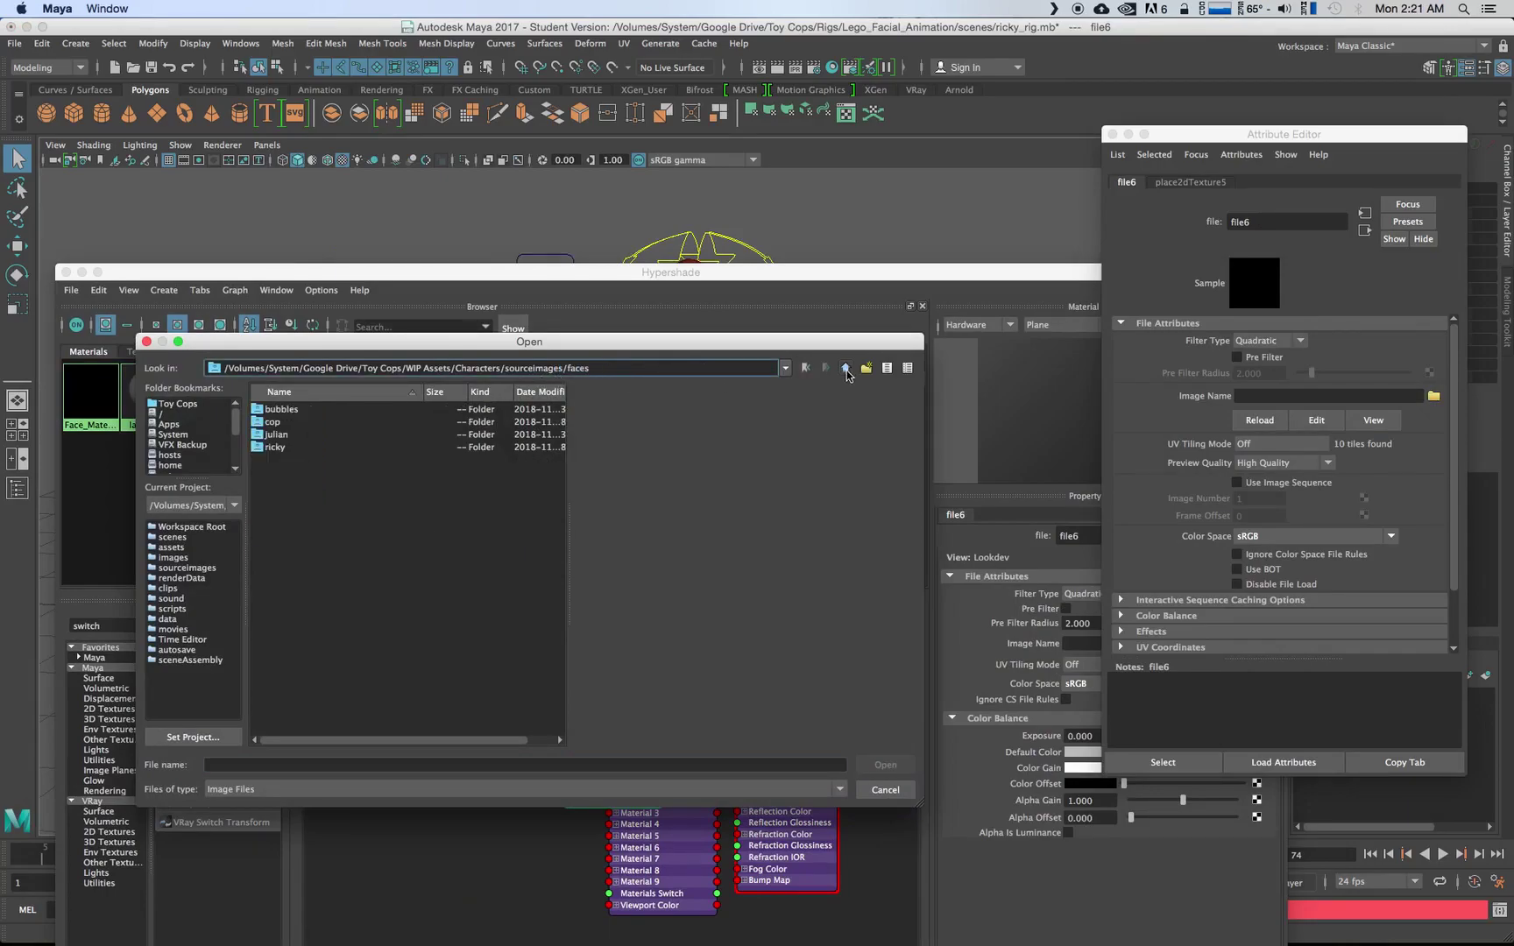
{"action": "double_click", "coordinate": [276, 448]}
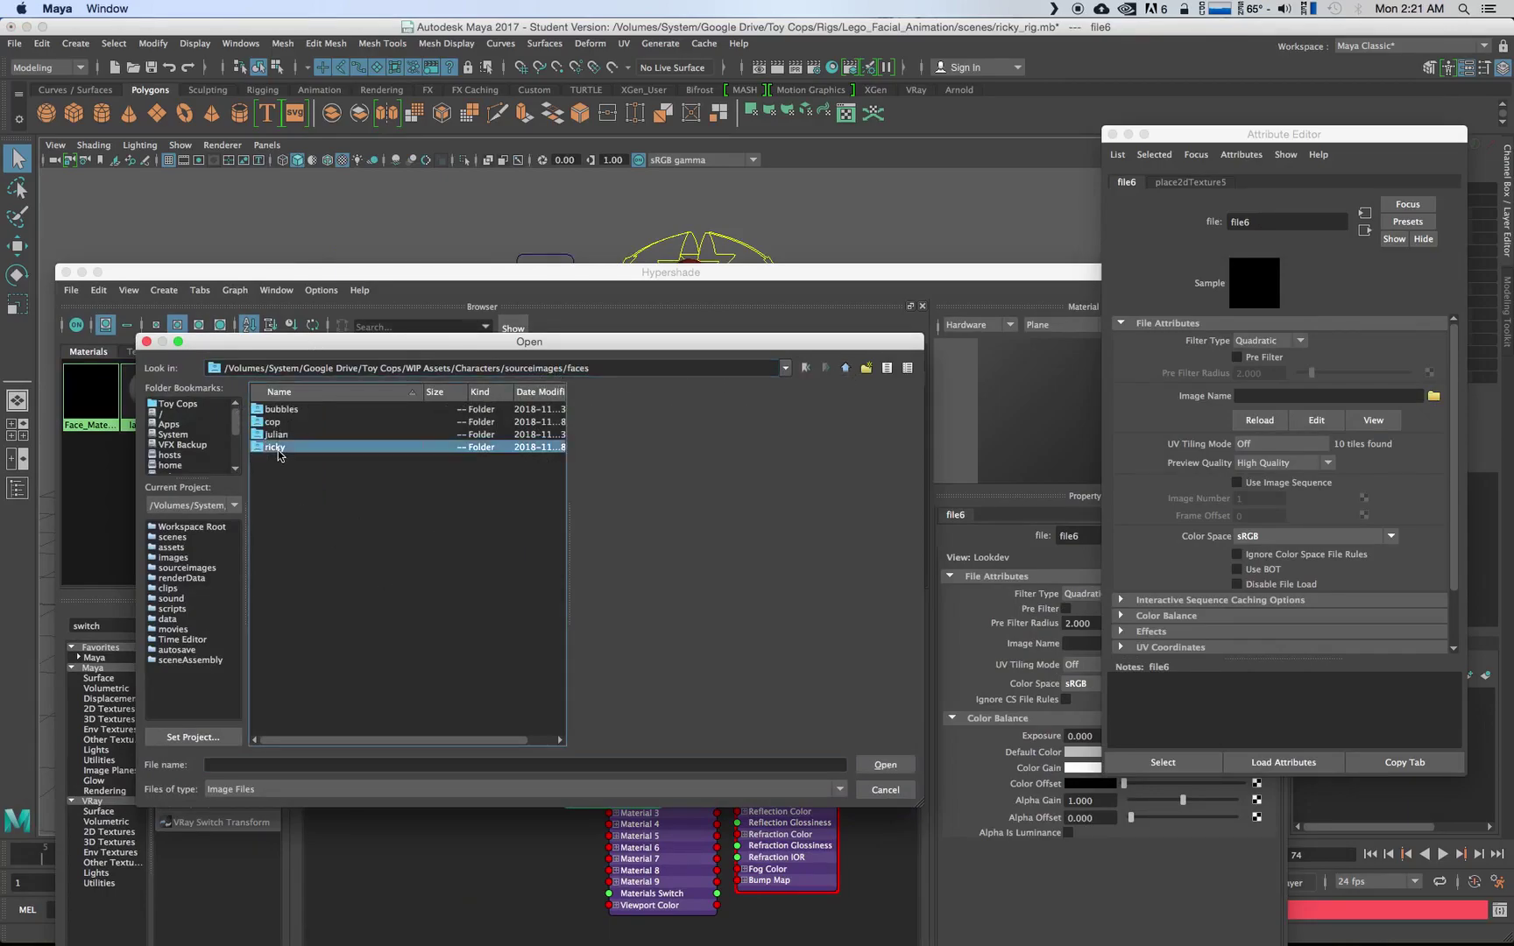
{"action": "left_click", "coordinate": [846, 368]}
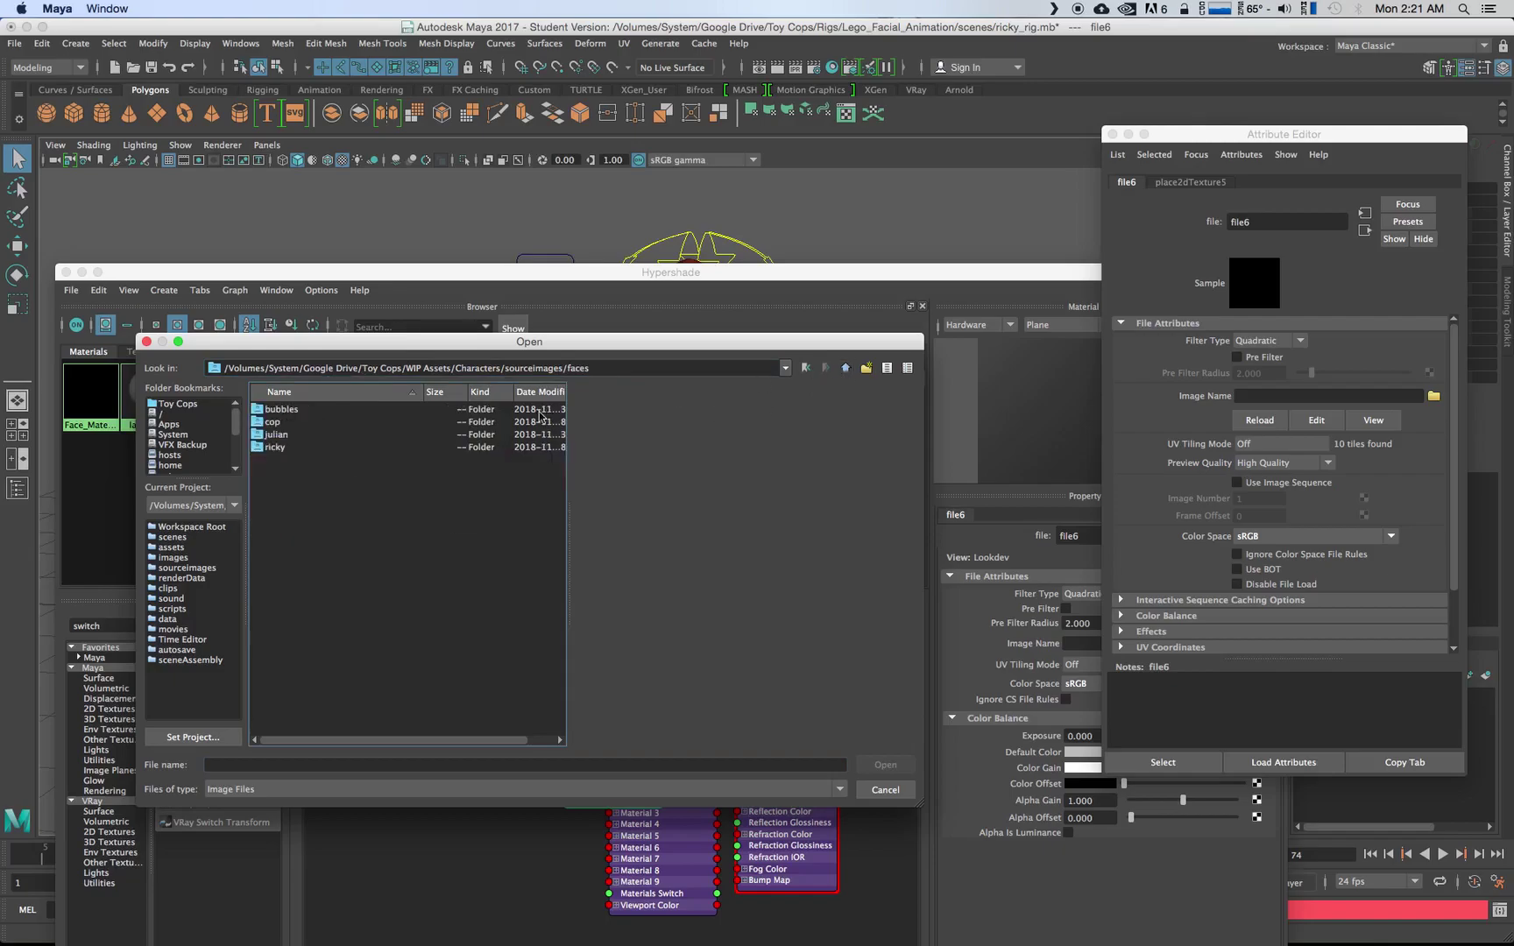
{"action": "double_click", "coordinate": [277, 424]}
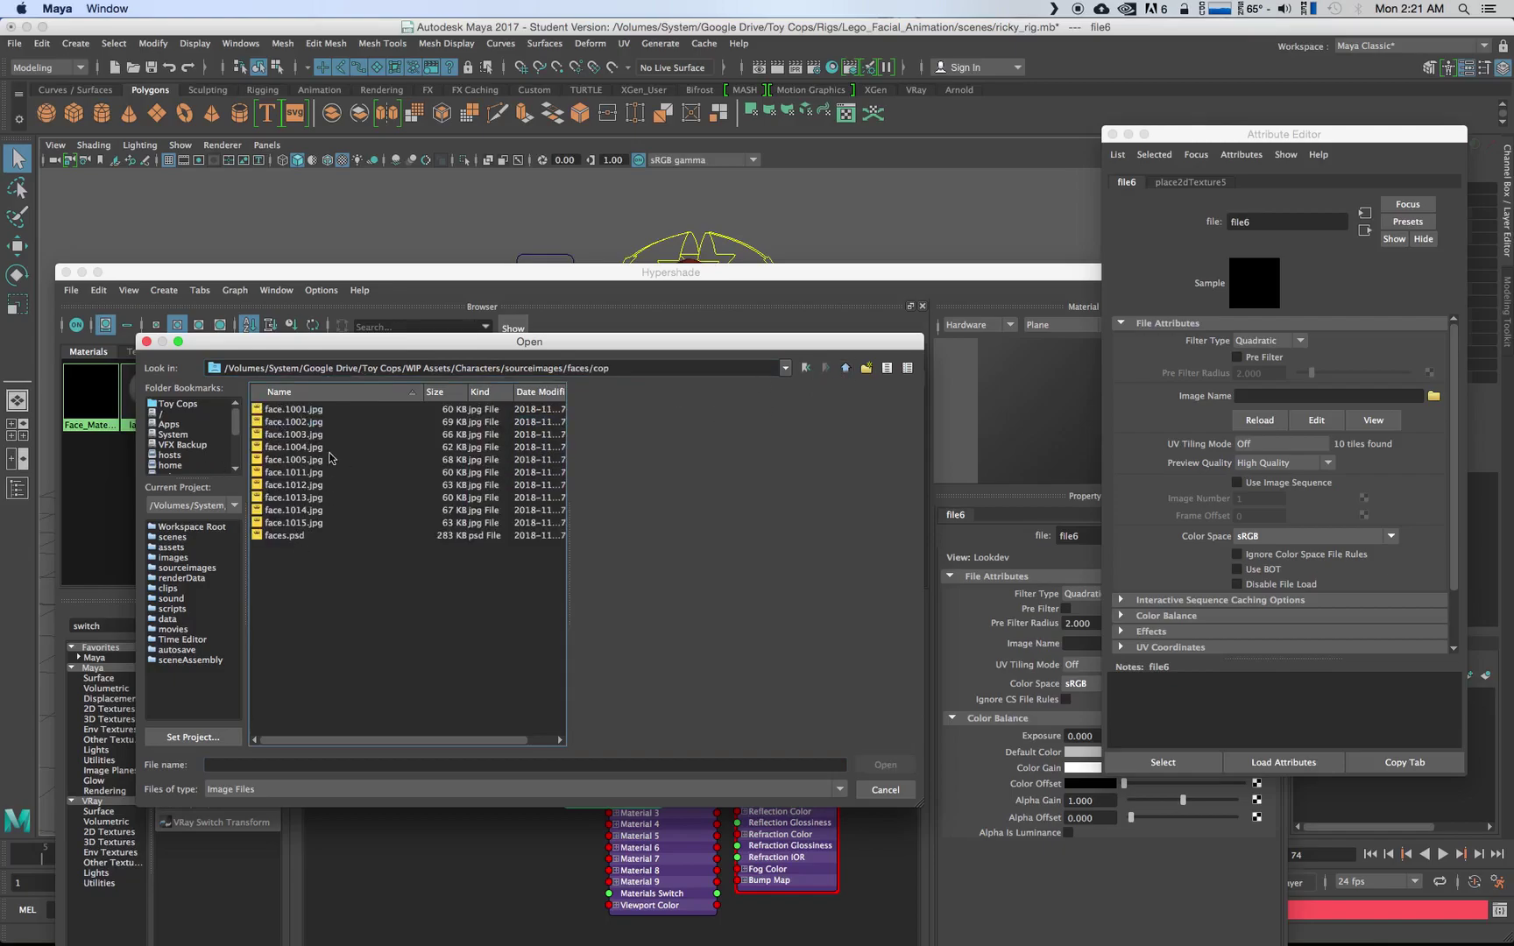
{"action": "left_click", "coordinate": [294, 410]}
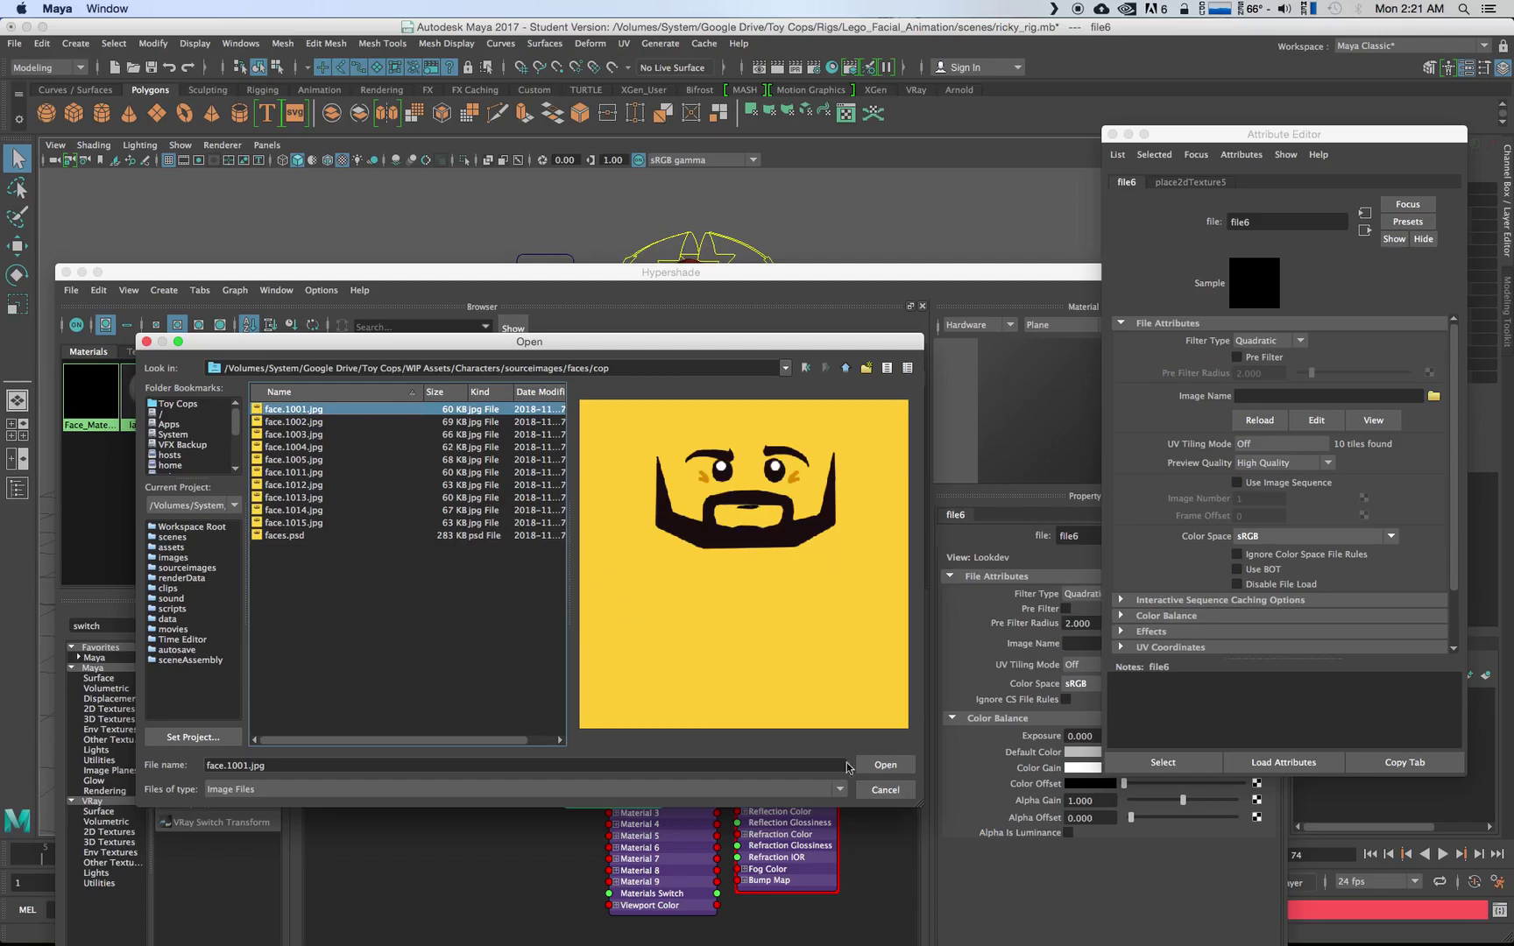
{"action": "left_click", "coordinate": [881, 765]}
- Set the file texture's UV Tiling Mode to UDIM (Mari)
{"action": "left_click_drag", "start_coordinate": [1284, 134], "coordinate": [578, 149]}
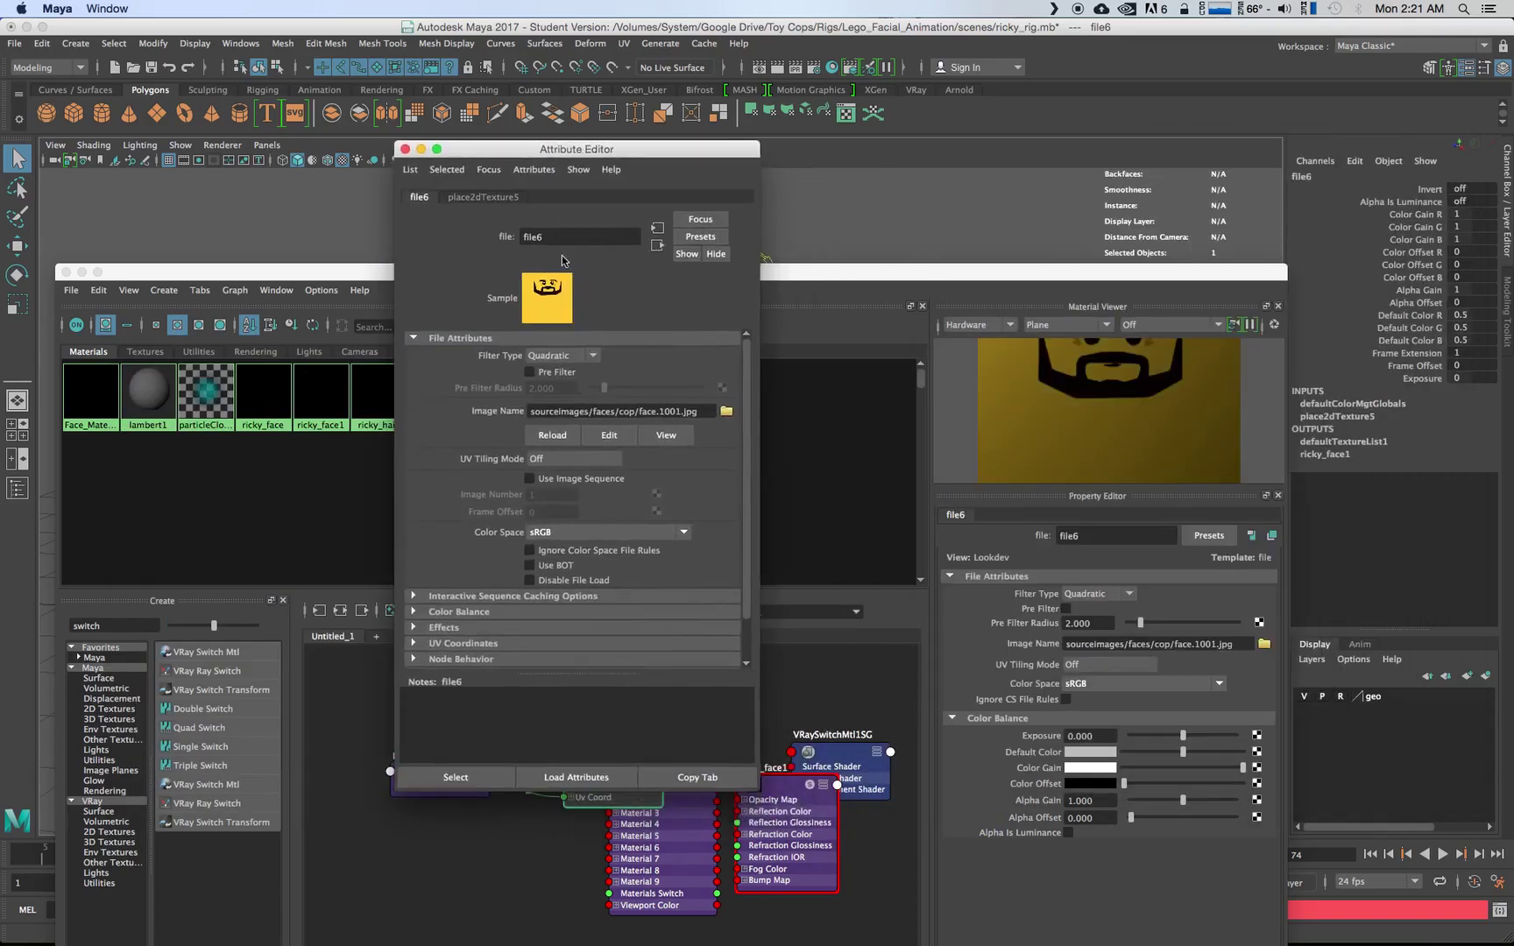
{"action": "left_click", "coordinate": [534, 460]}
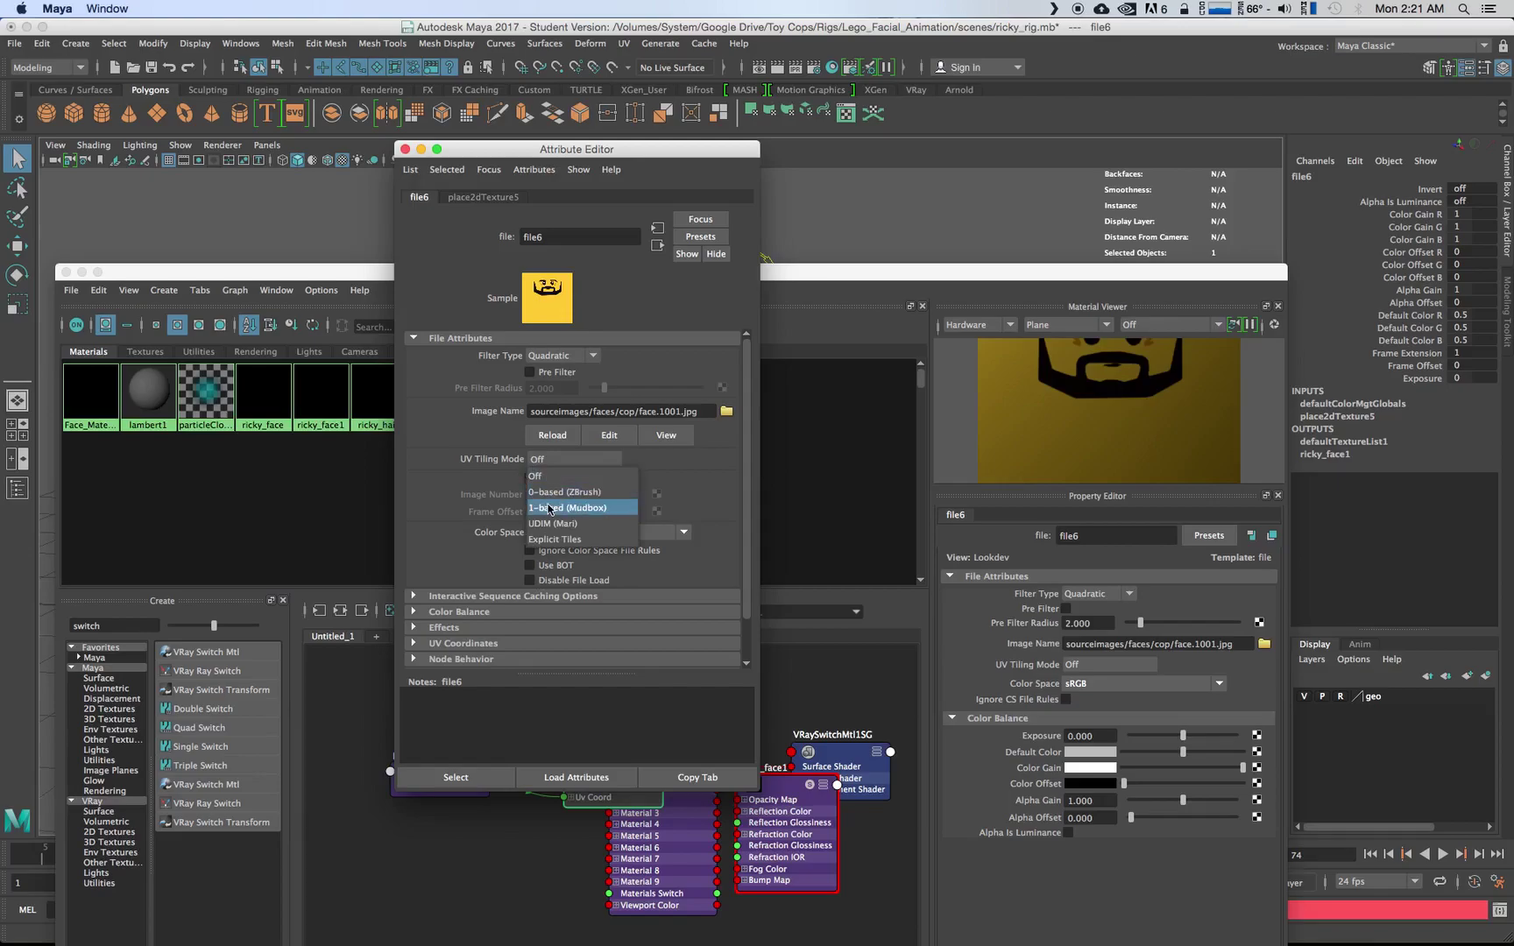
{"action": "left_click", "coordinate": [557, 524]}
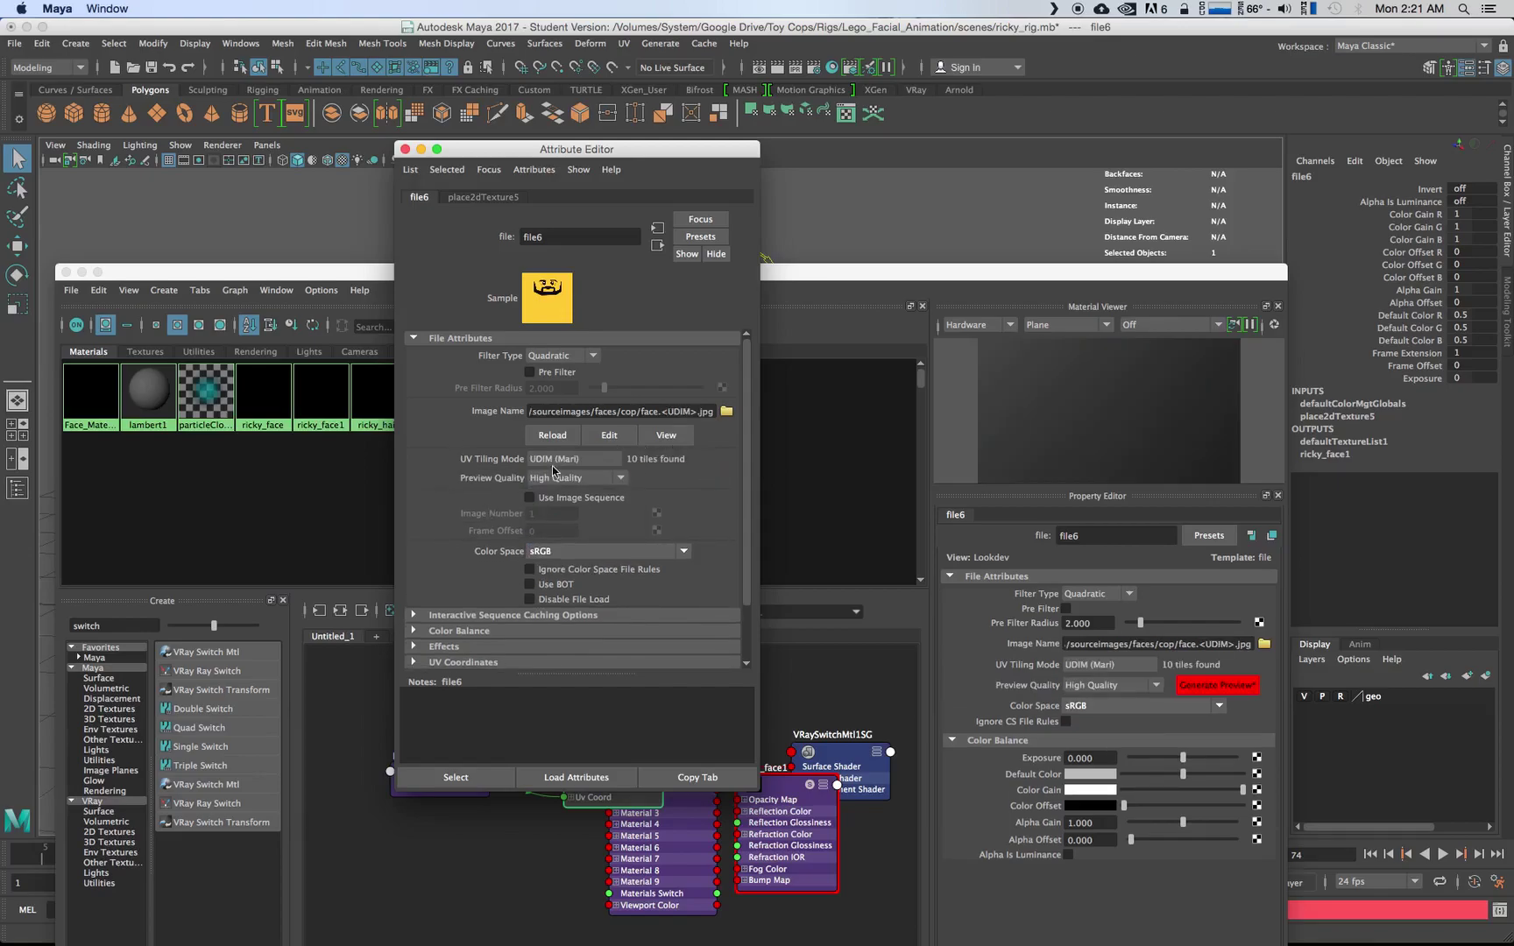
- Reload the file6 UDIM texture, generate its tile preview, and close its attributes
{"action": "left_click", "coordinate": [552, 434]}
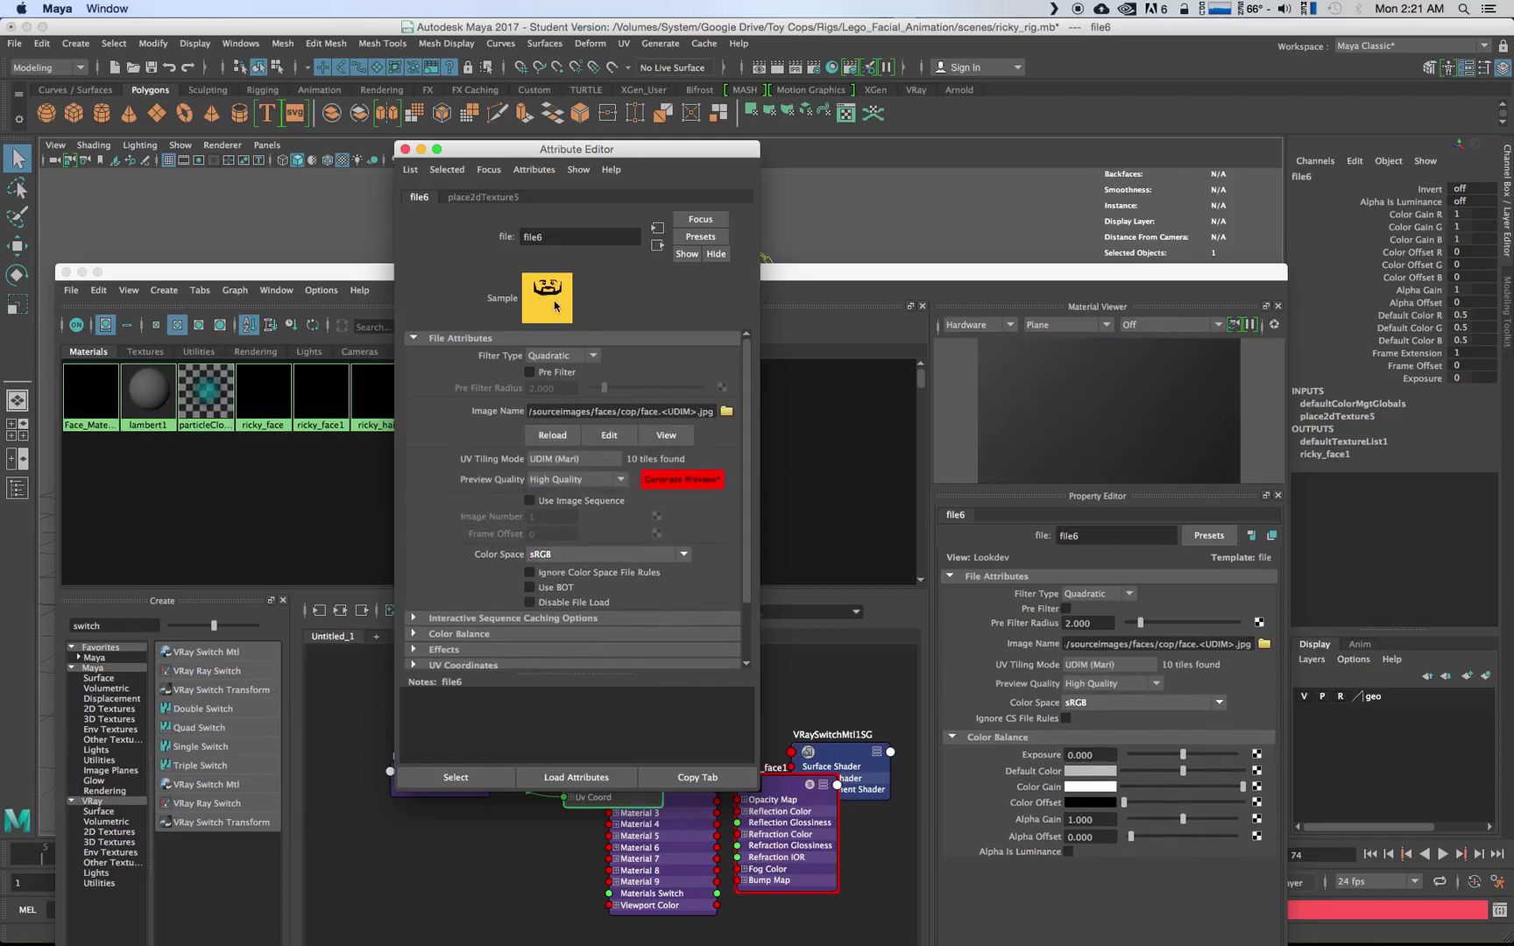
{"action": "left_click", "coordinate": [666, 479]}
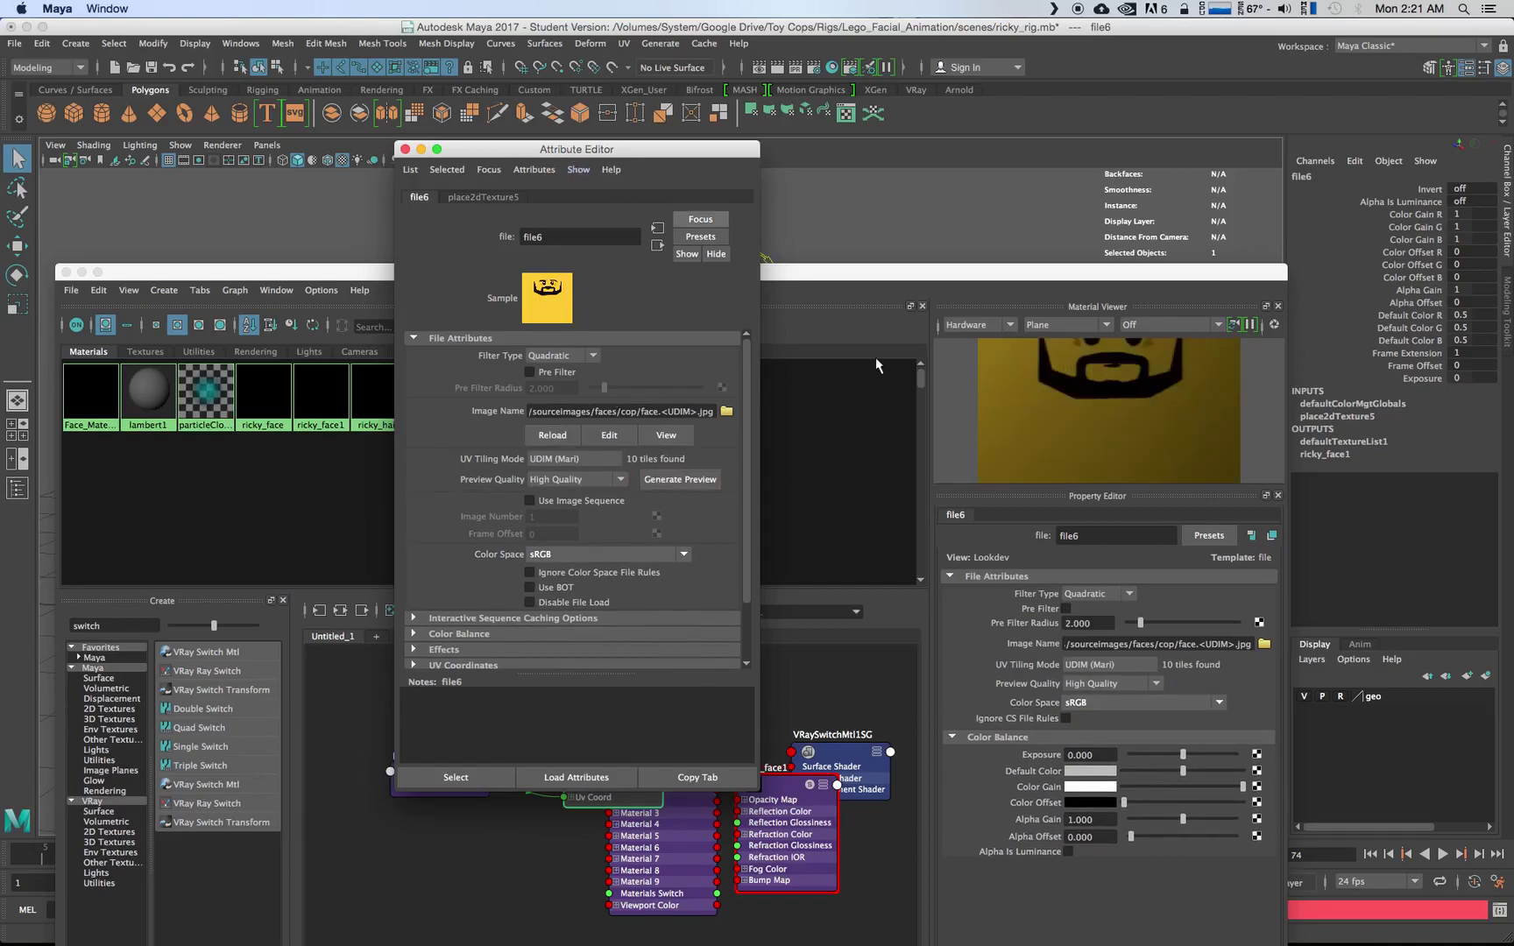
{"action": "left_click_drag", "start_coordinate": [511, 151], "coordinate": [710, 146]}
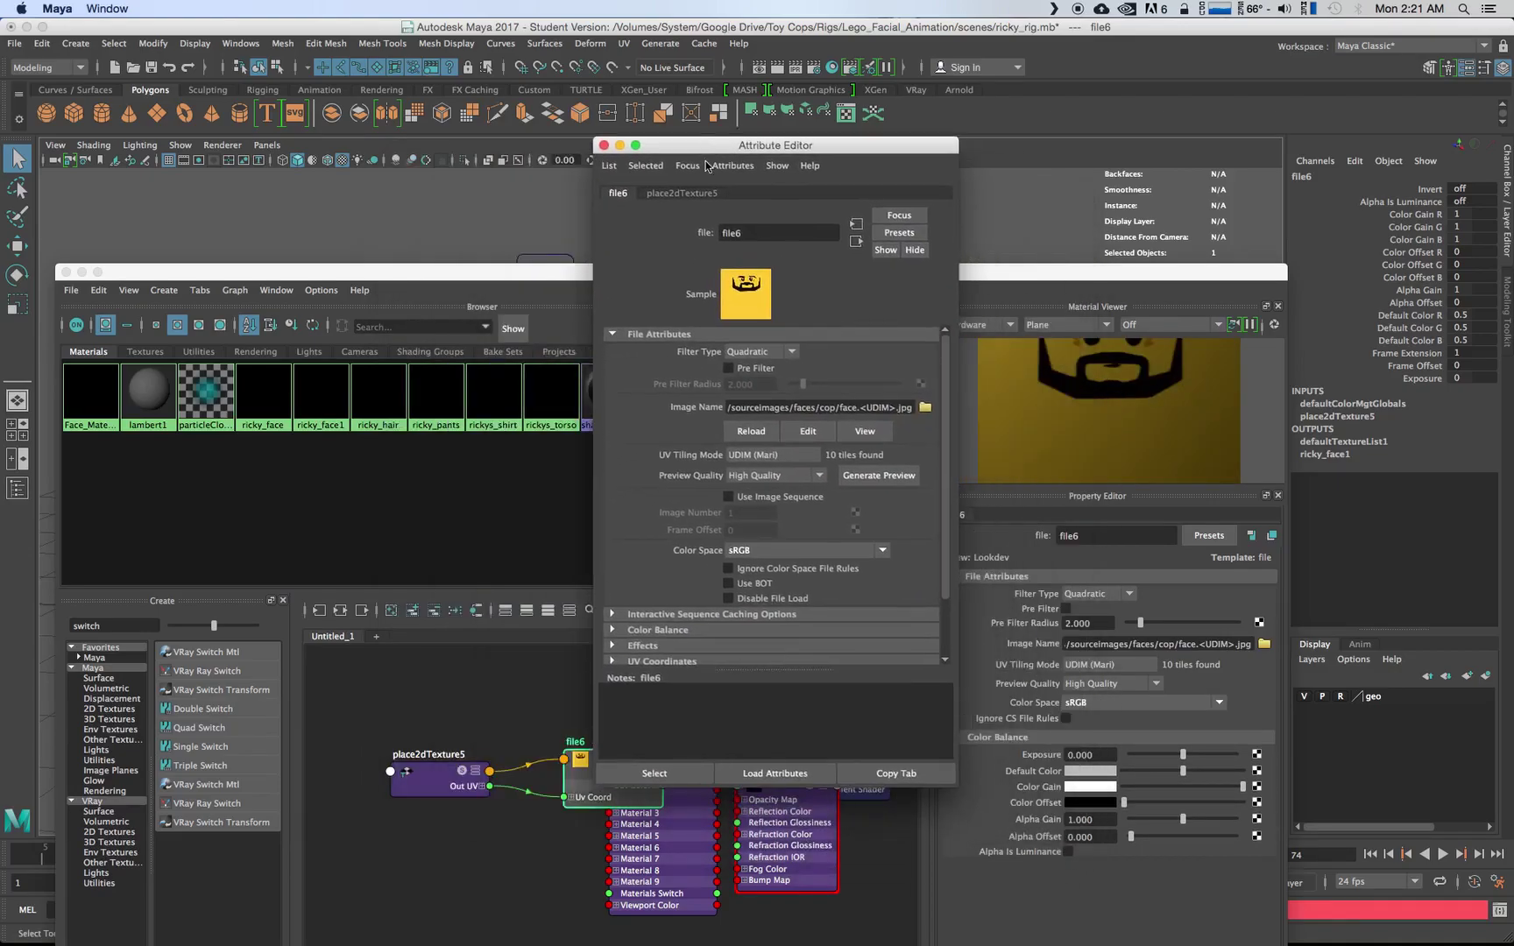
{"action": "left_click", "coordinate": [602, 145]}
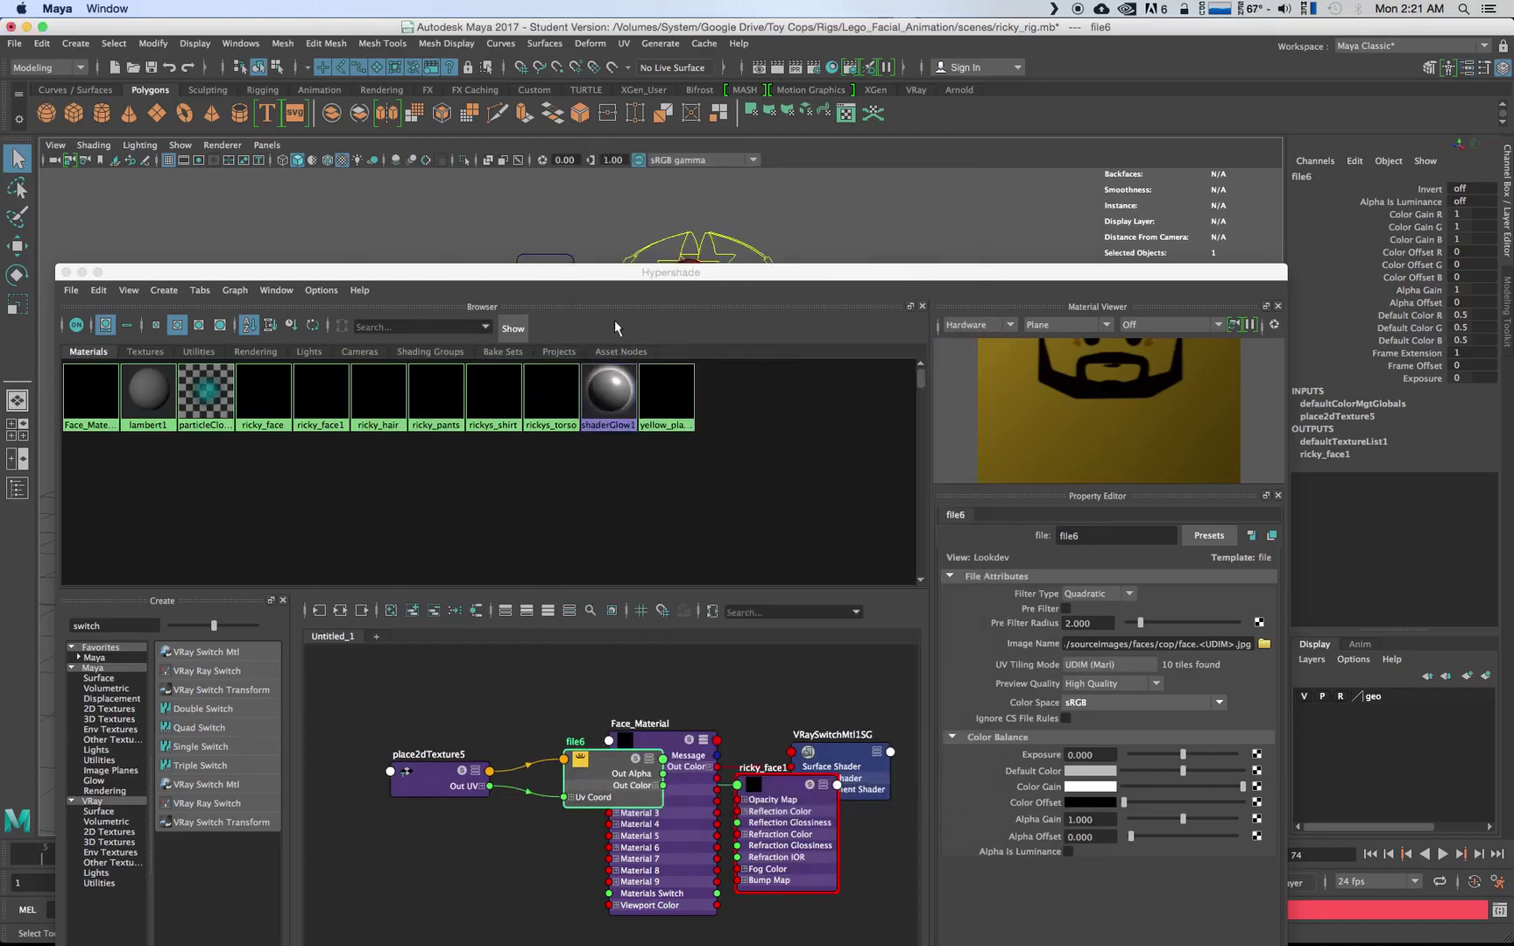
- Rename the duplicated ricky_face1 material as cop_face
{"action": "left_click", "coordinate": [304, 515]}
{"action": "double_click", "coordinate": [321, 394]}
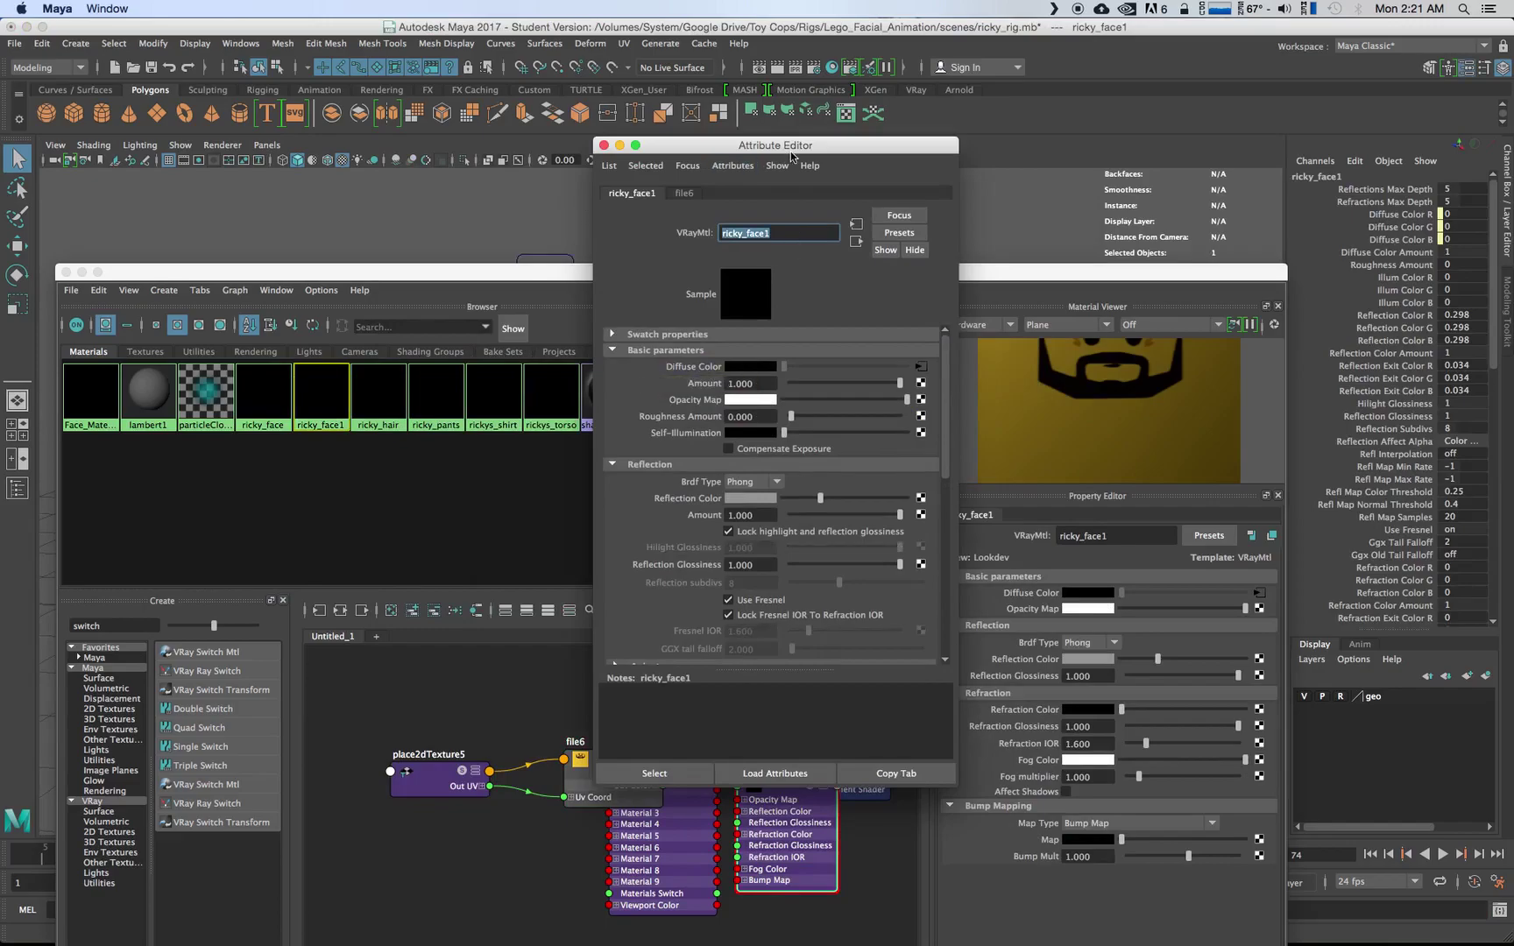
{"action": "type", "text": "cop_face"}
{"action": "key", "text": "Return"}
{"action": "left_click", "coordinate": [603, 146]}
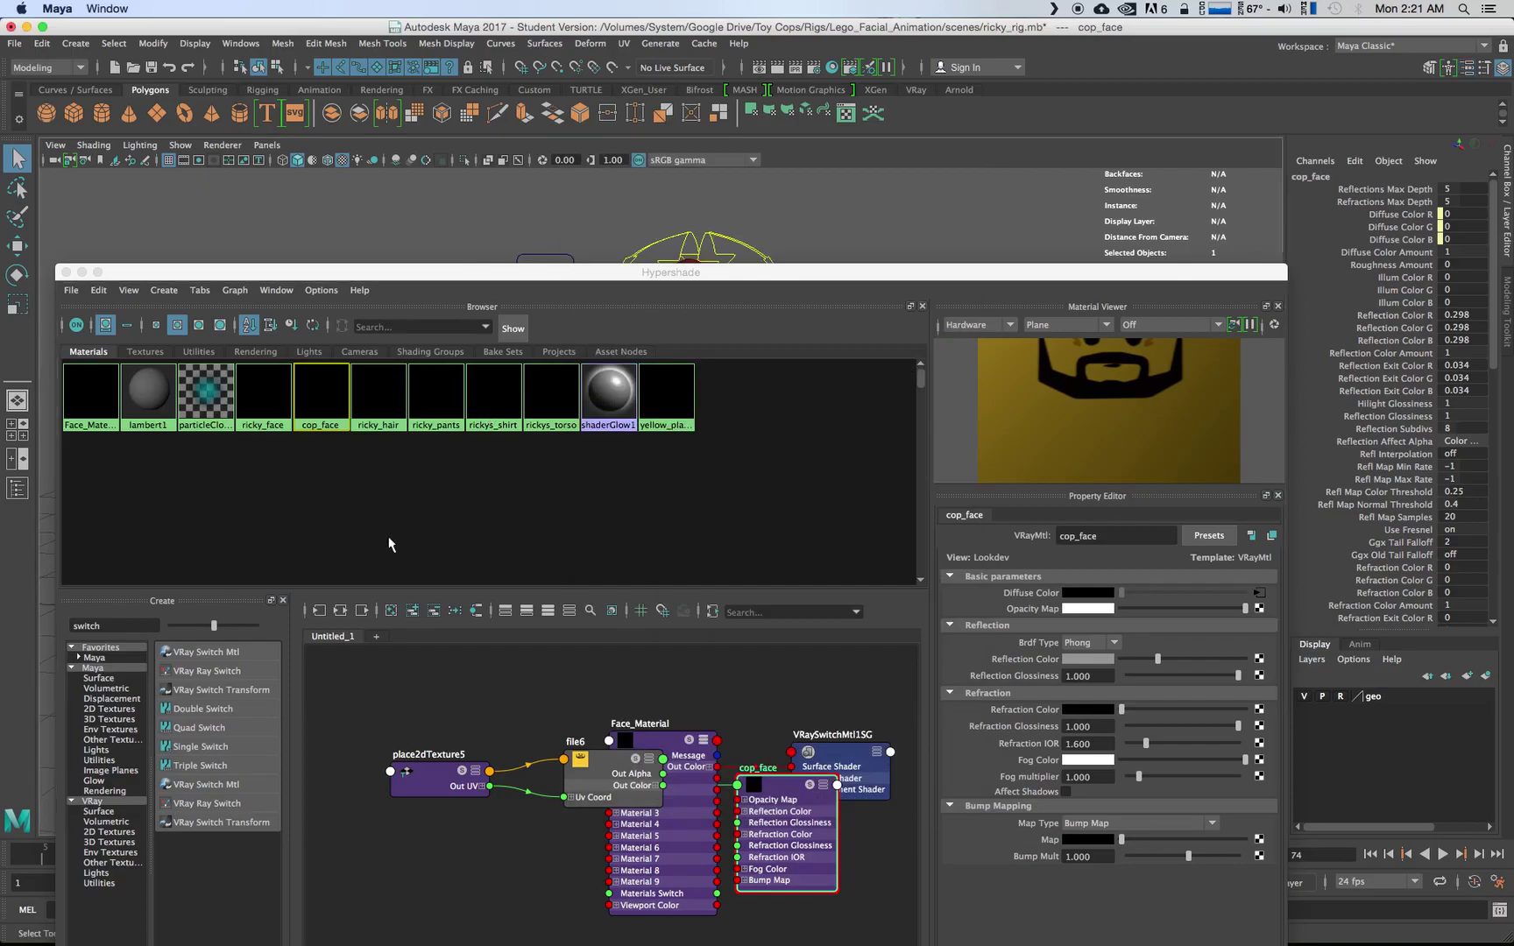
- Move the cop_face material and its file6 and place2dTexture5 nodes clear of Face_Material, upstream of it in the node graph
{"action": "left_click_drag", "start_coordinate": [320, 467], "coordinate": [457, 729]}
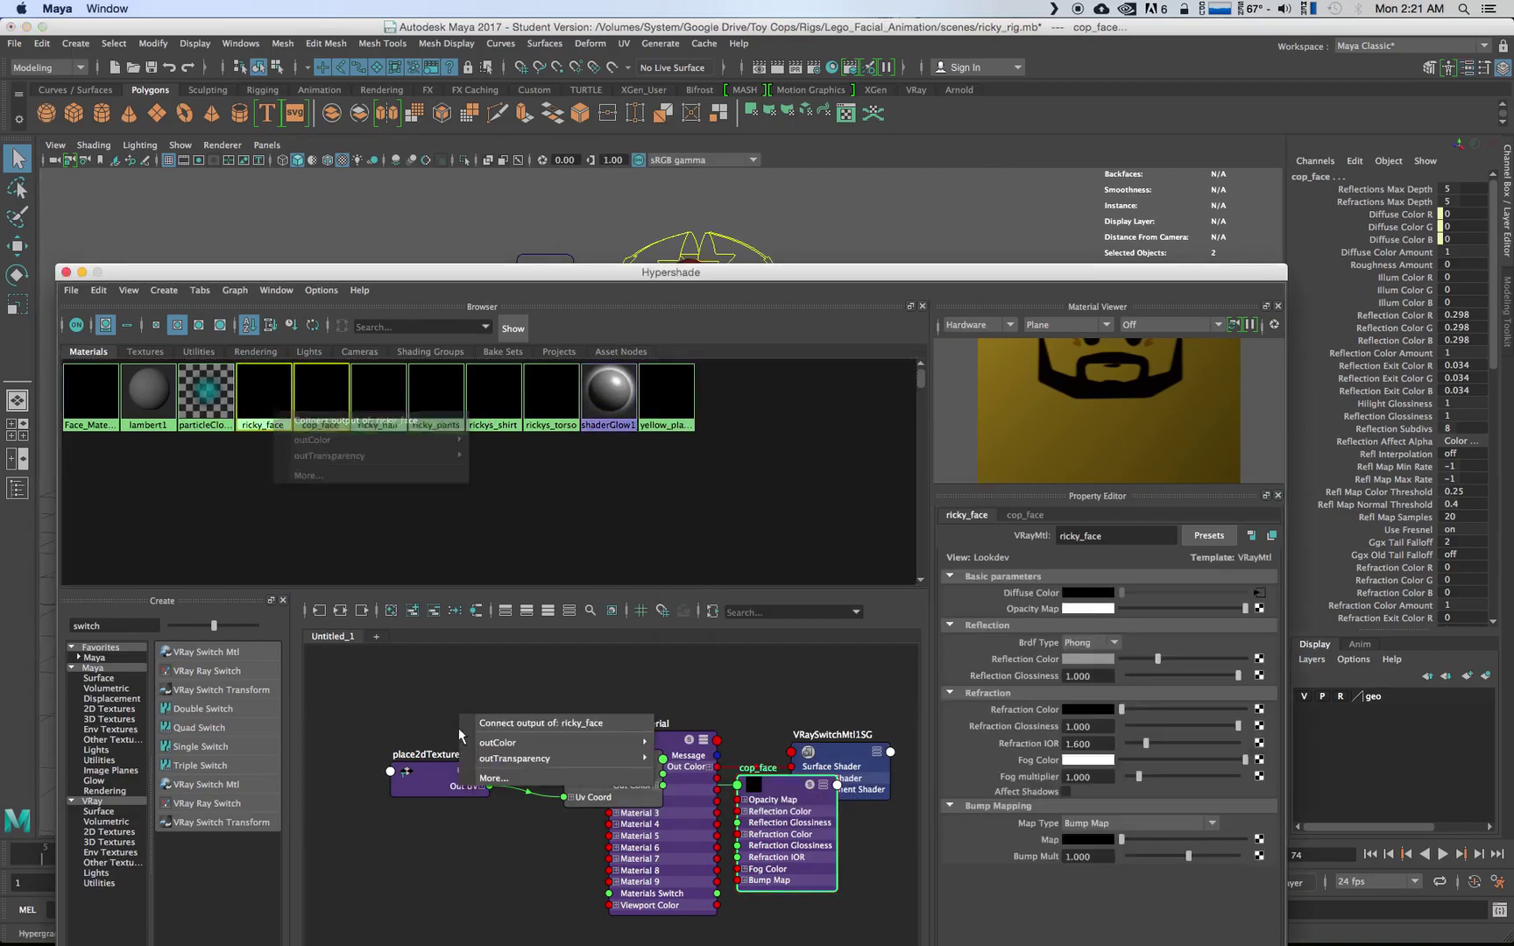
{"action": "left_click", "coordinate": [563, 779]}
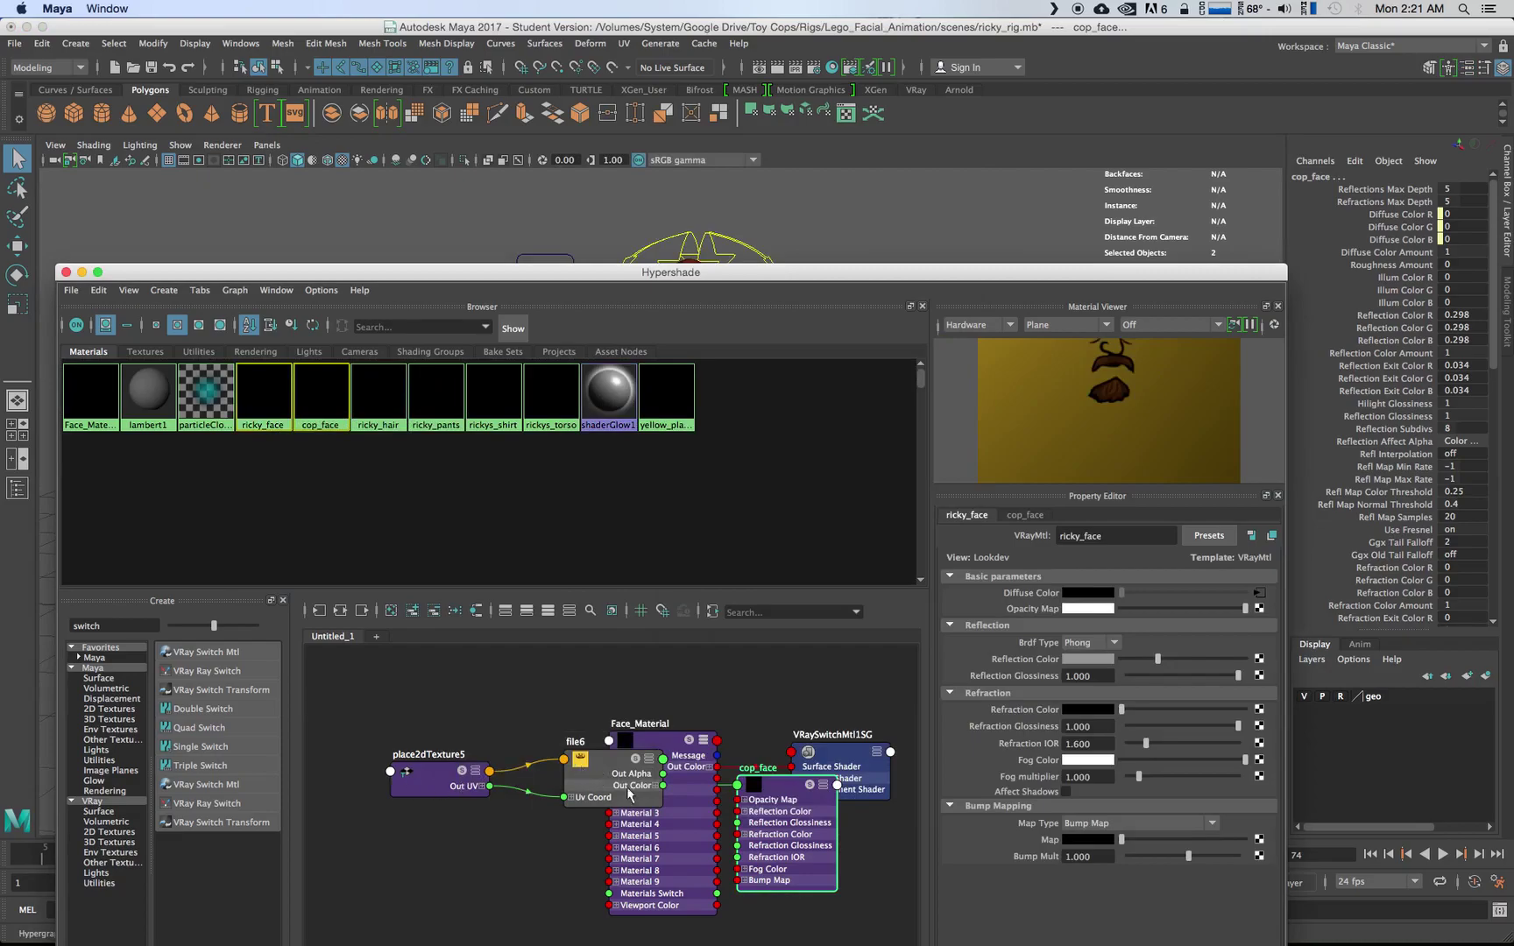
{"action": "left_click_drag", "start_coordinate": [788, 786], "coordinate": [783, 781]}
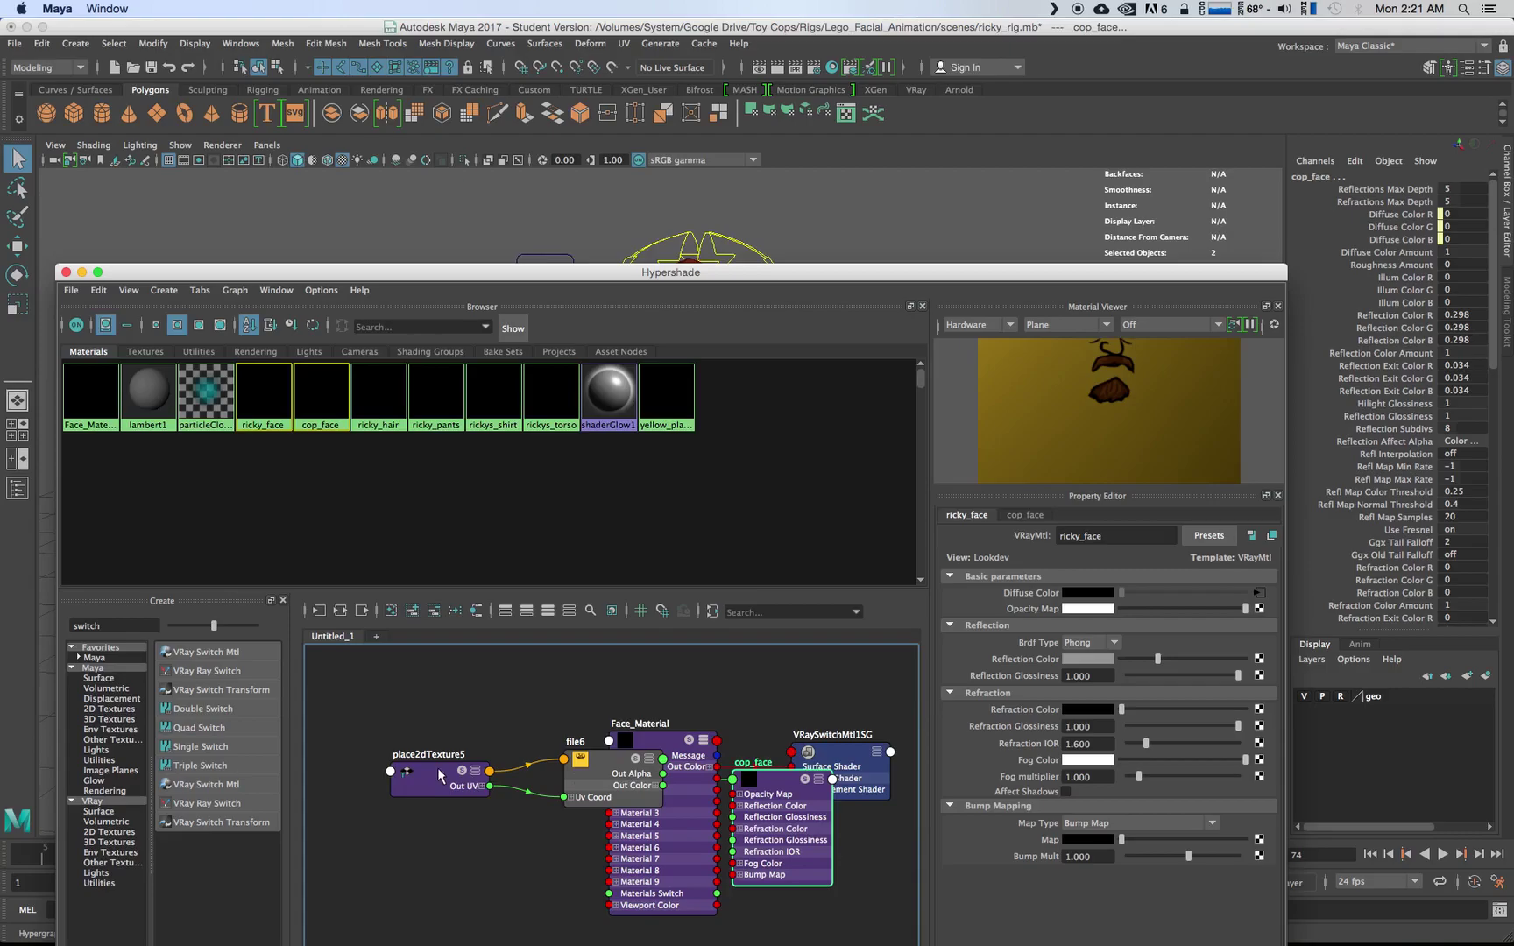
{"action": "left_click", "coordinate": [608, 769], "text": "shift"}
{"action": "left_click", "coordinate": [443, 775], "text": "shift"}
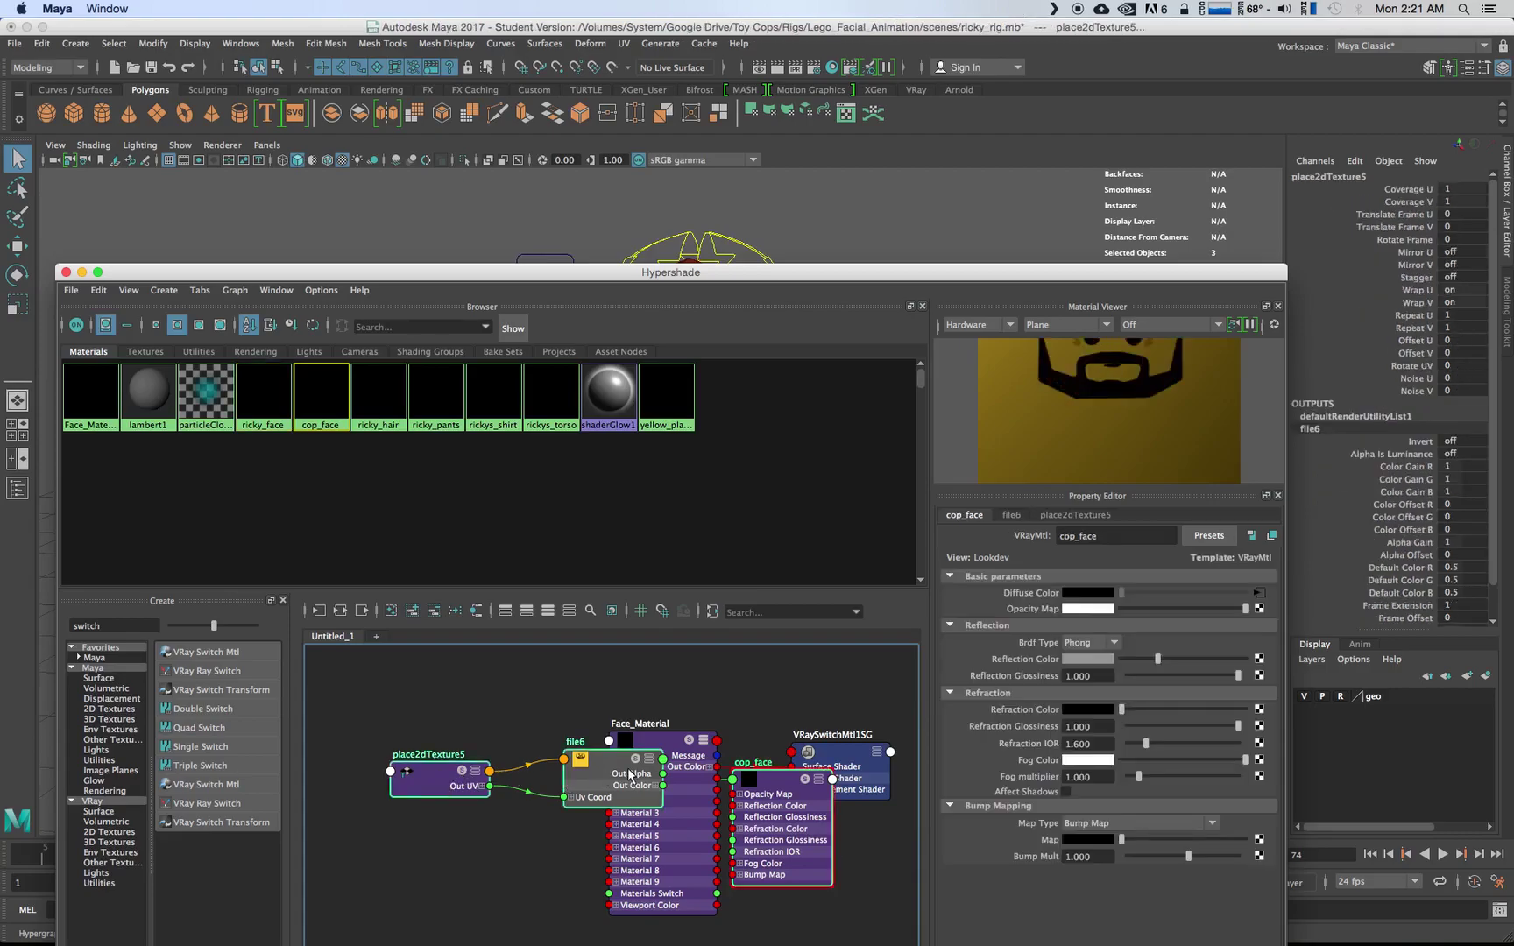
{"action": "left_click", "coordinate": [604, 787]}
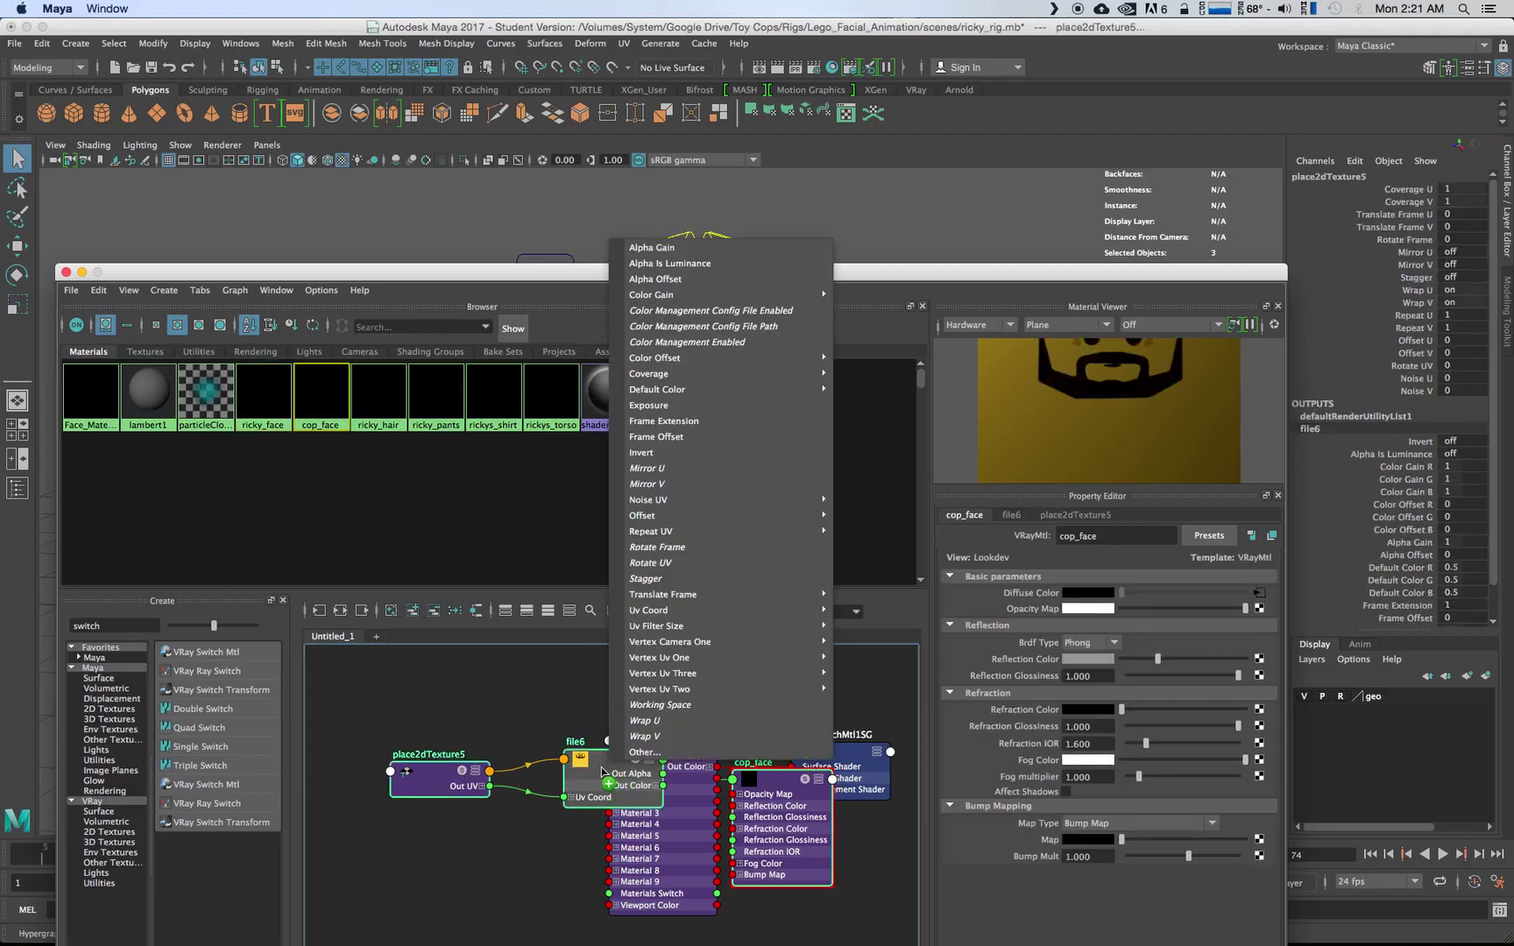
{"action": "left_click", "coordinate": [502, 739]}
{"action": "key", "text": "Escape"}
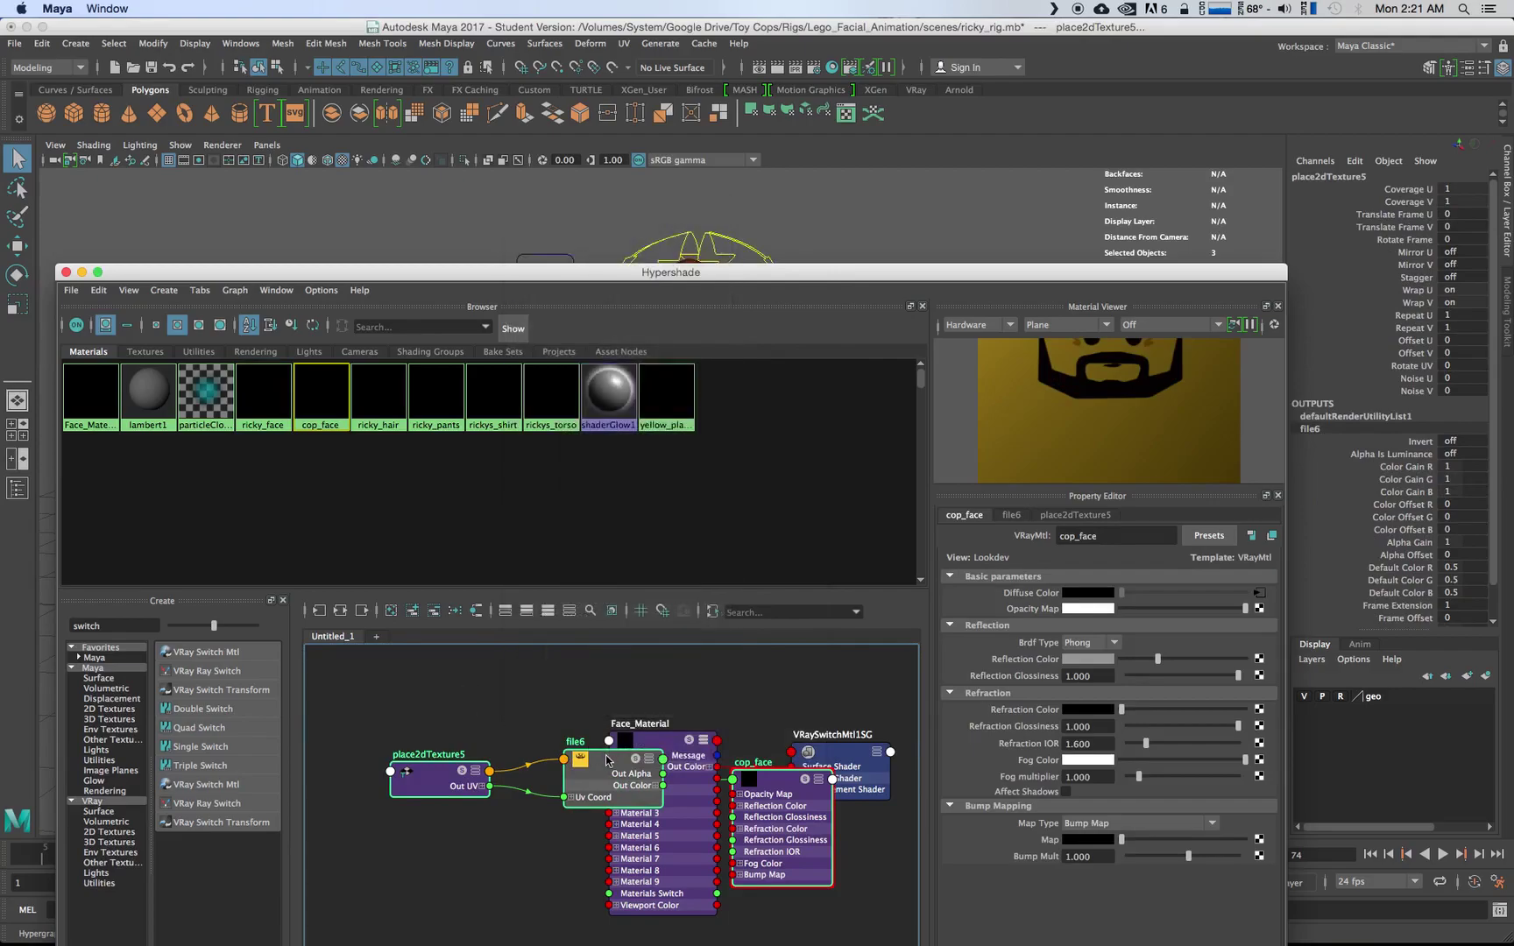
{"action": "middle_click_drag", "start_coordinate": [602, 751], "coordinate": [473, 832]}
{"action": "left_click_drag", "start_coordinate": [472, 834], "coordinate": [391, 746]}
{"action": "scroll", "coordinate": [611, 791], "scroll_direction": "down", "scroll_amount": 4}
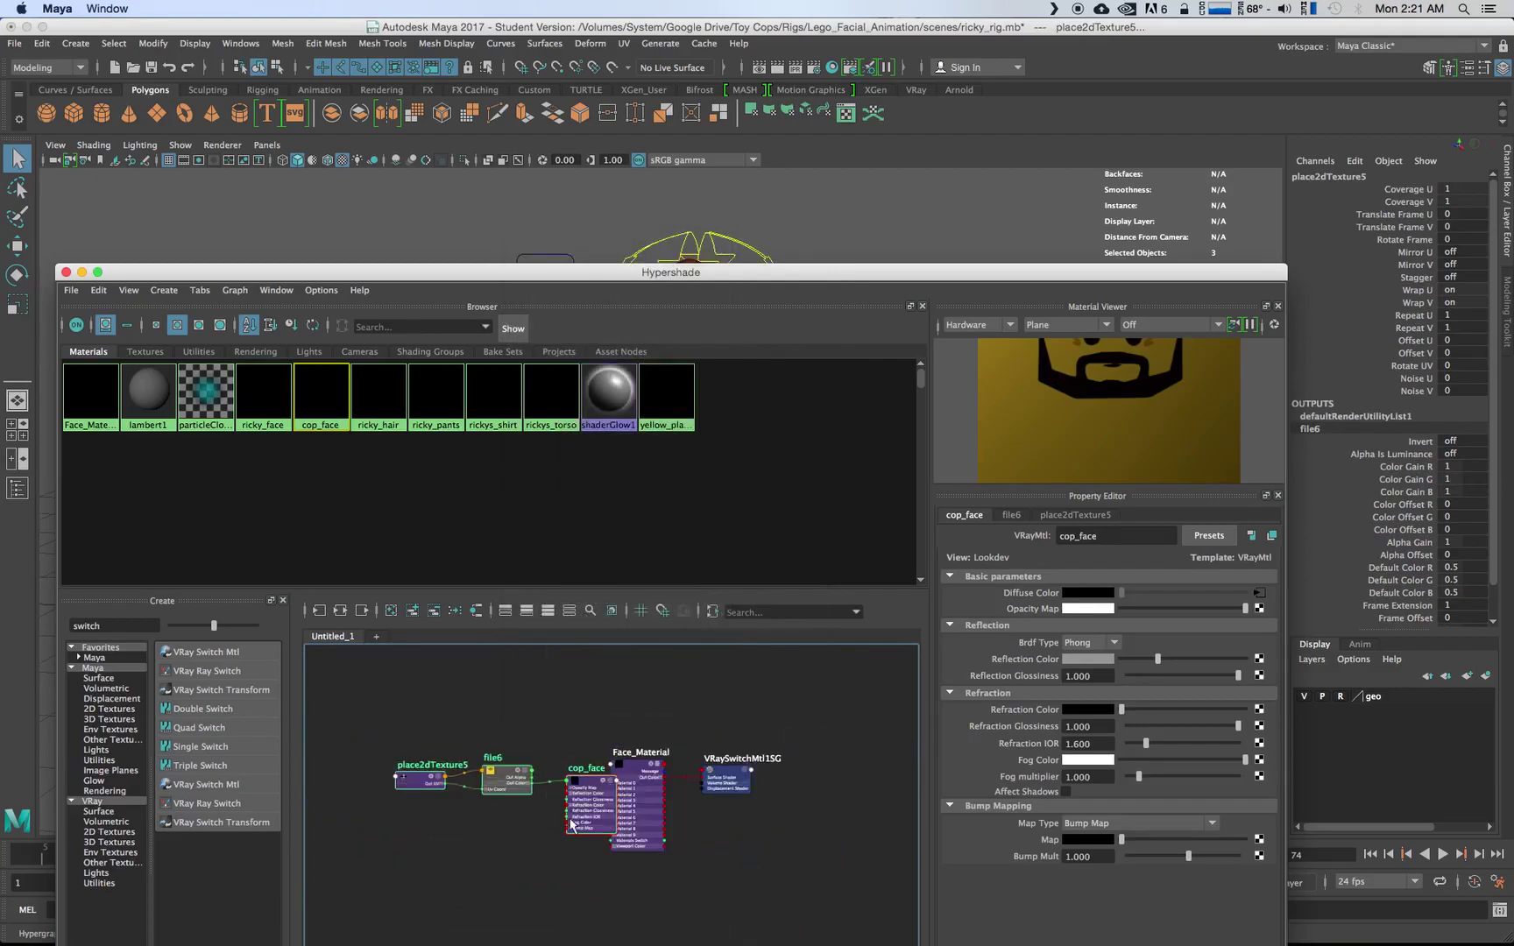
{"action": "left_click_drag", "start_coordinate": [580, 778], "coordinate": [529, 838]}
{"action": "middle_click_drag", "start_coordinate": [540, 833], "coordinate": [557, 804]}
{"action": "left_click_drag", "start_coordinate": [557, 805], "coordinate": [550, 705]}
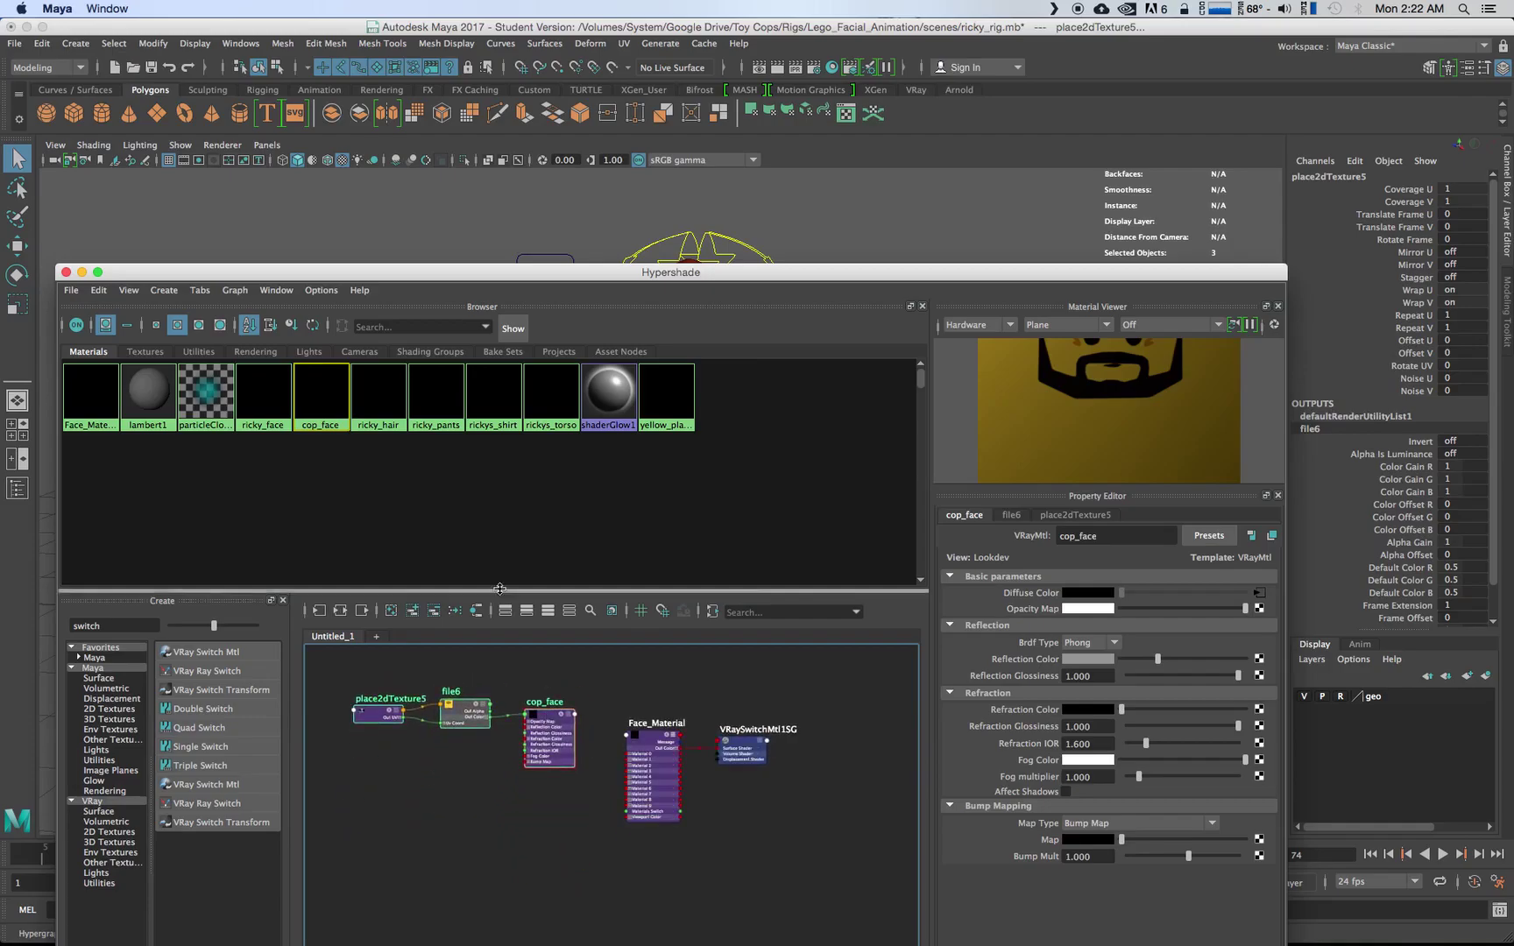
- Add the ricky_face material to the node graph below cop_face
{"action": "left_click", "coordinate": [268, 399]}
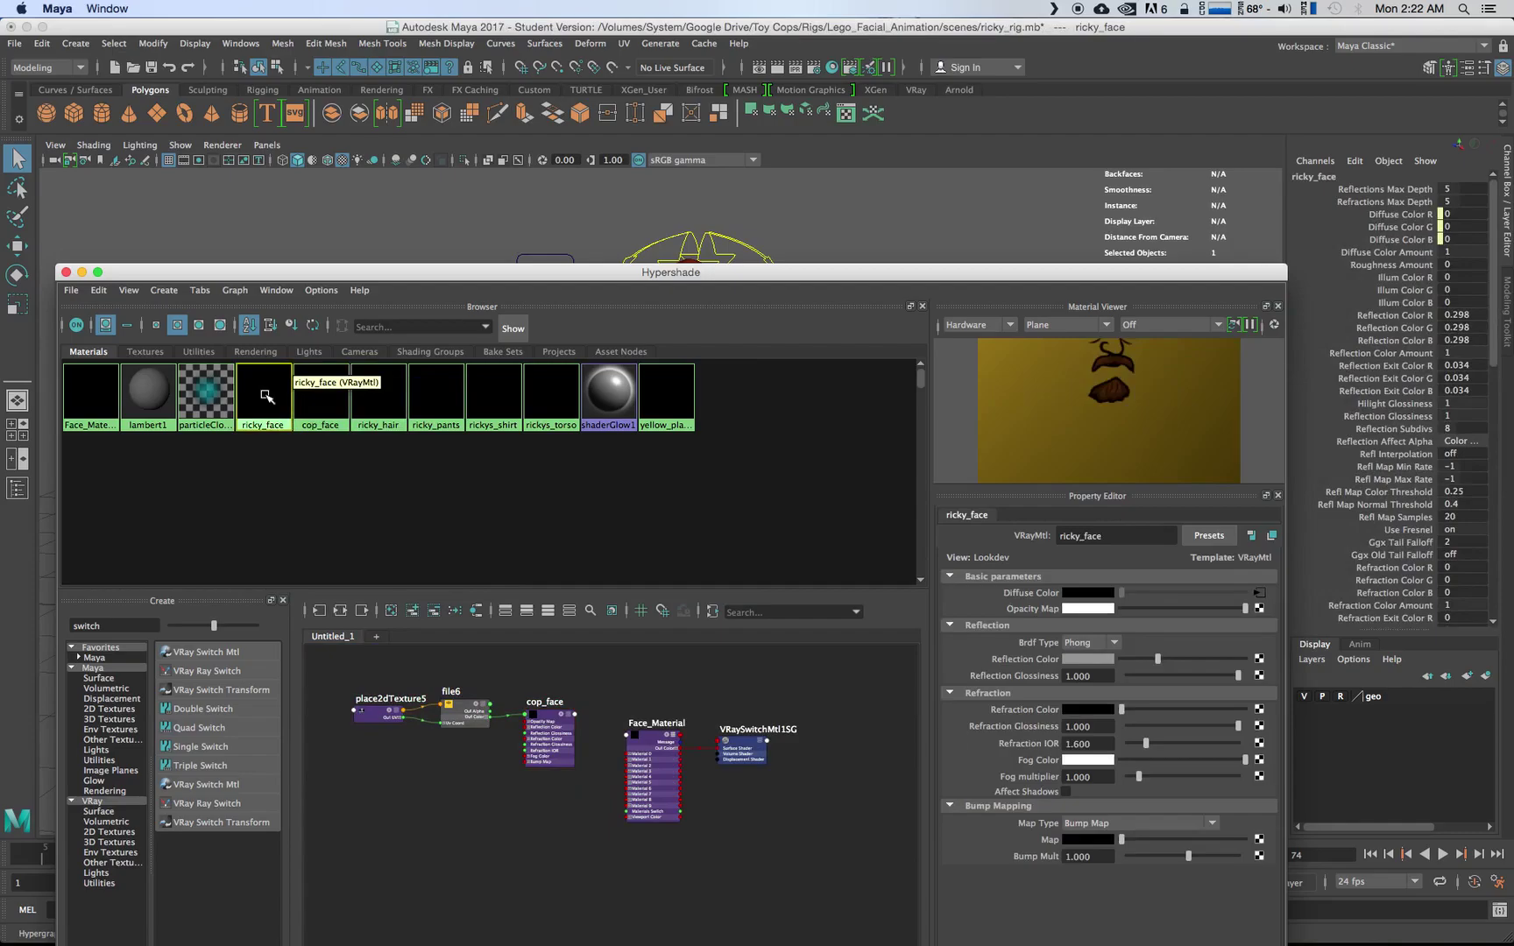
{"action": "left_click_drag", "start_coordinate": [267, 399], "coordinate": [524, 795]}
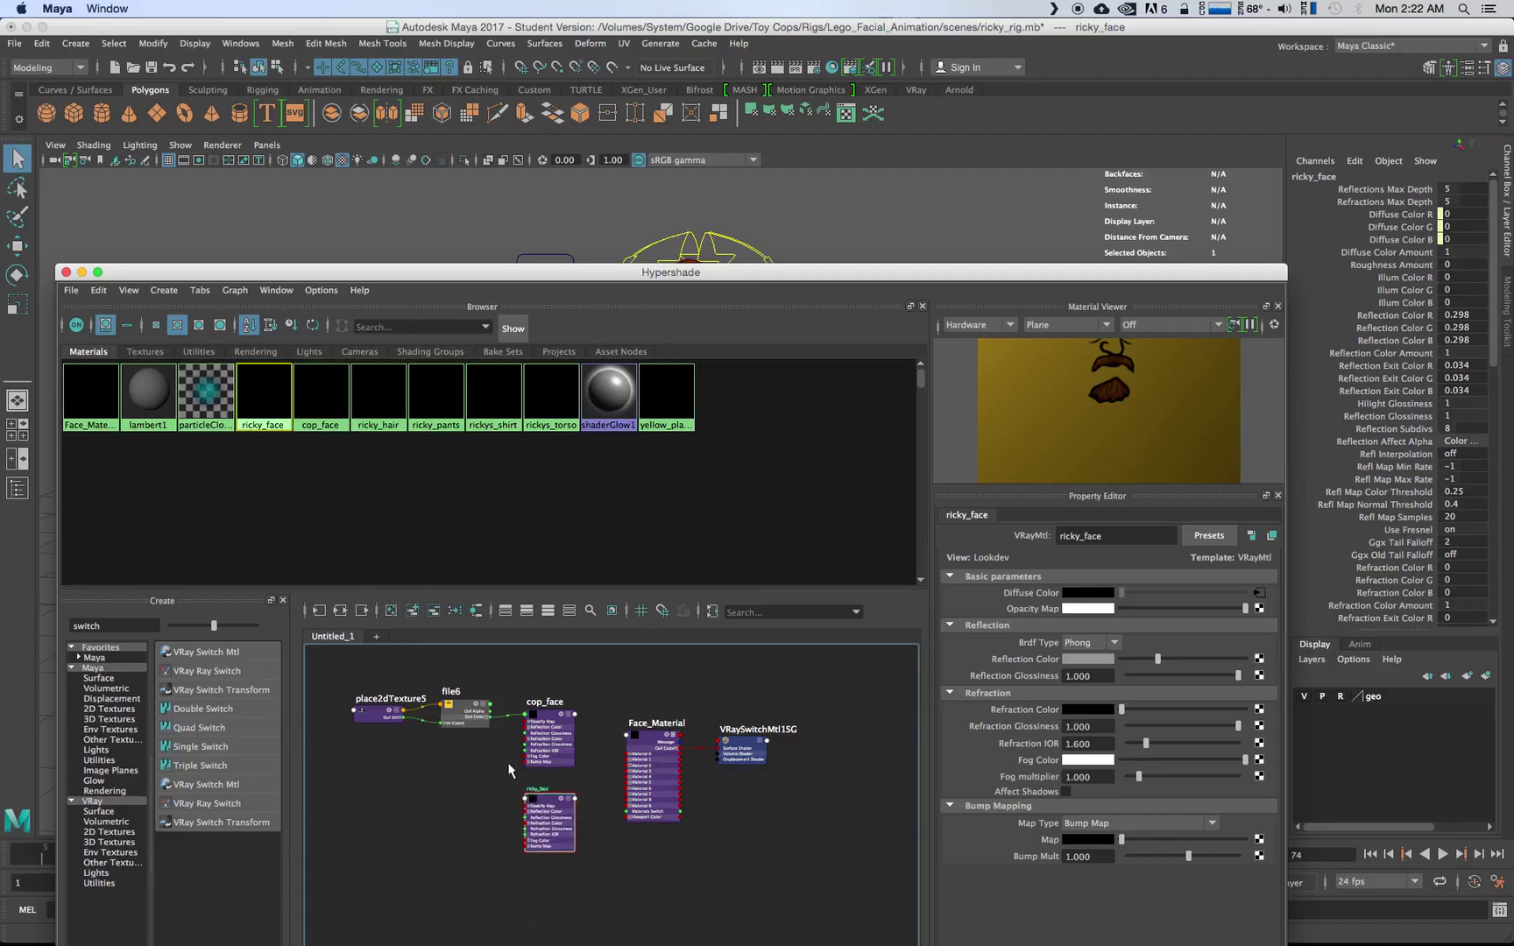
{"action": "scroll", "coordinate": [507, 762], "scroll_direction": "up", "scroll_amount": 4}
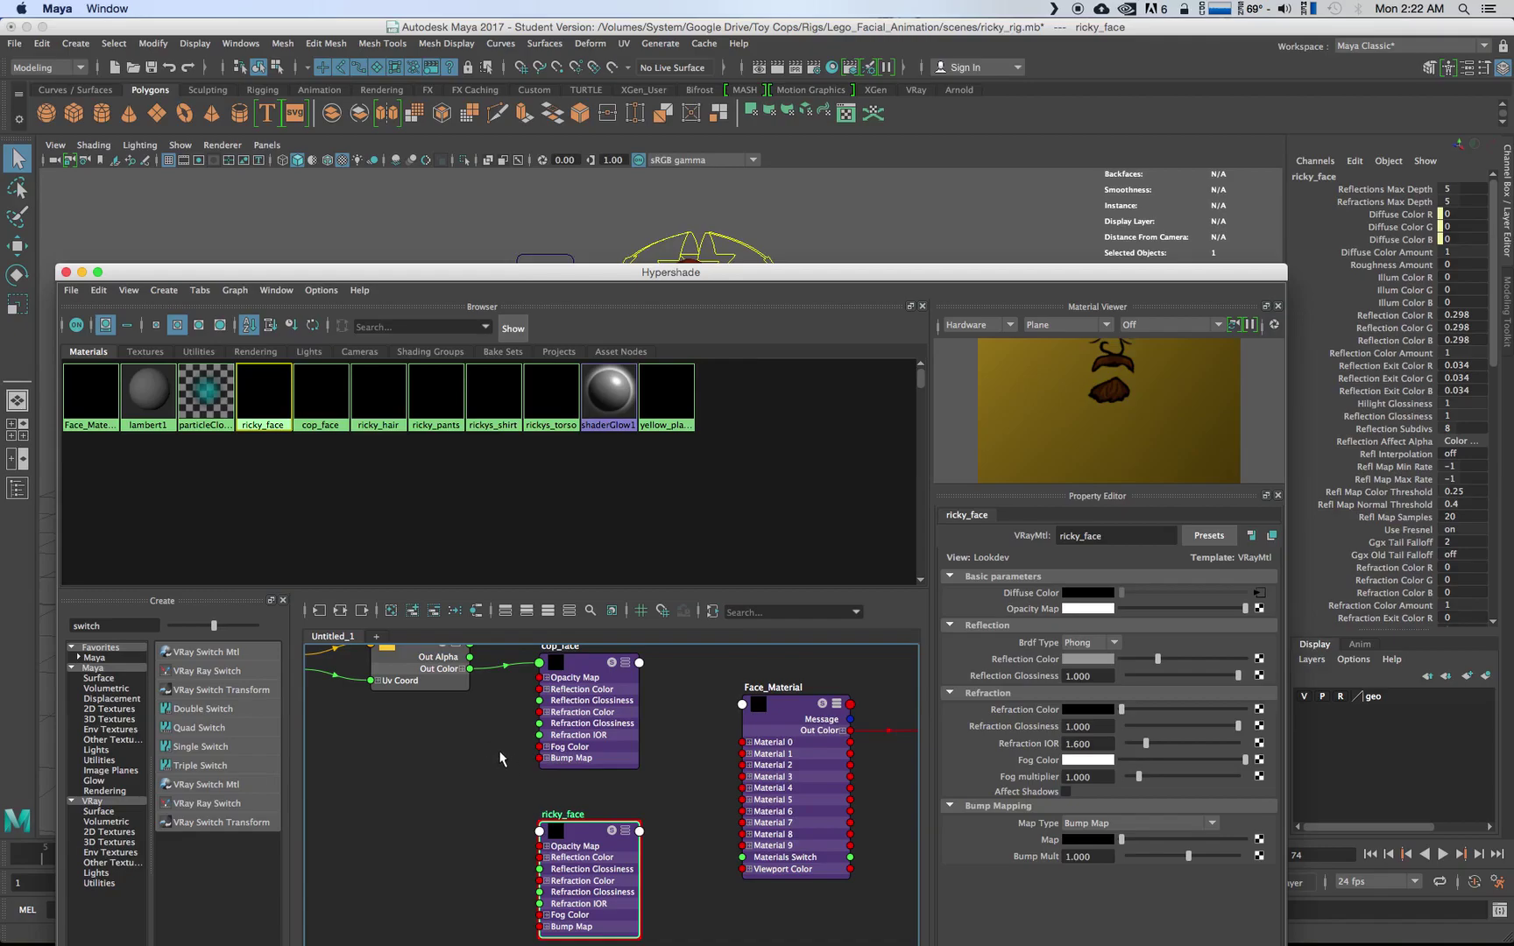
{"action": "middle_click_drag", "start_coordinate": [501, 759], "coordinate": [477, 782], "text": "alt"}
- Connect the cop_face material to the Material 0 slot of Face_Material
{"action": "left_click_drag", "start_coordinate": [608, 271], "coordinate": [626, 123]}
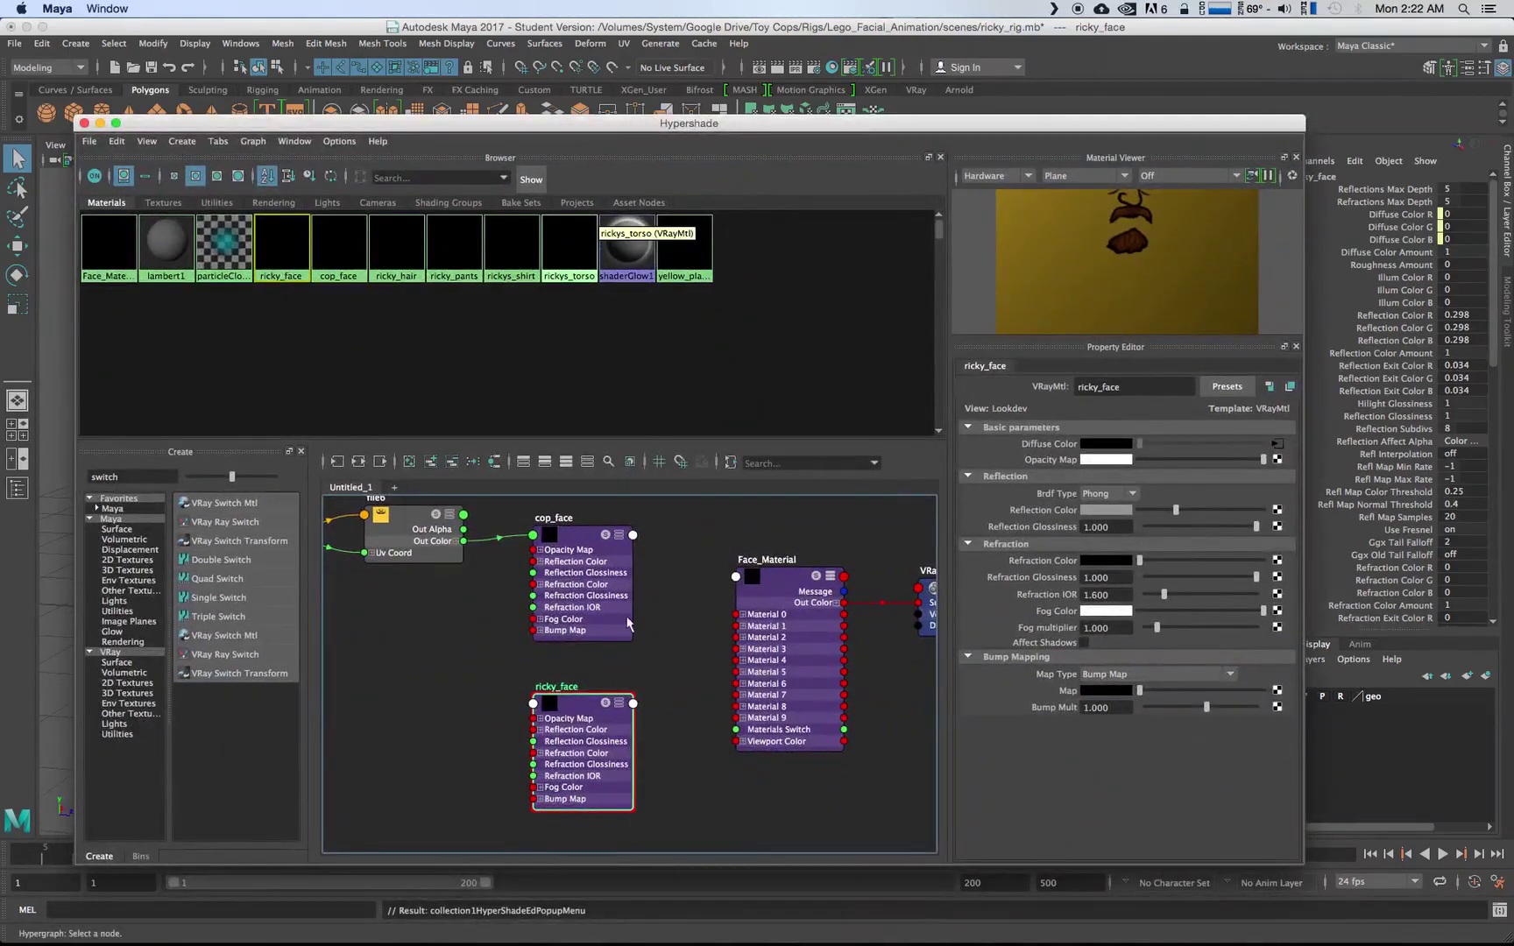
{"action": "left_click", "coordinate": [576, 536]}
{"action": "left_click", "coordinate": [780, 576]}
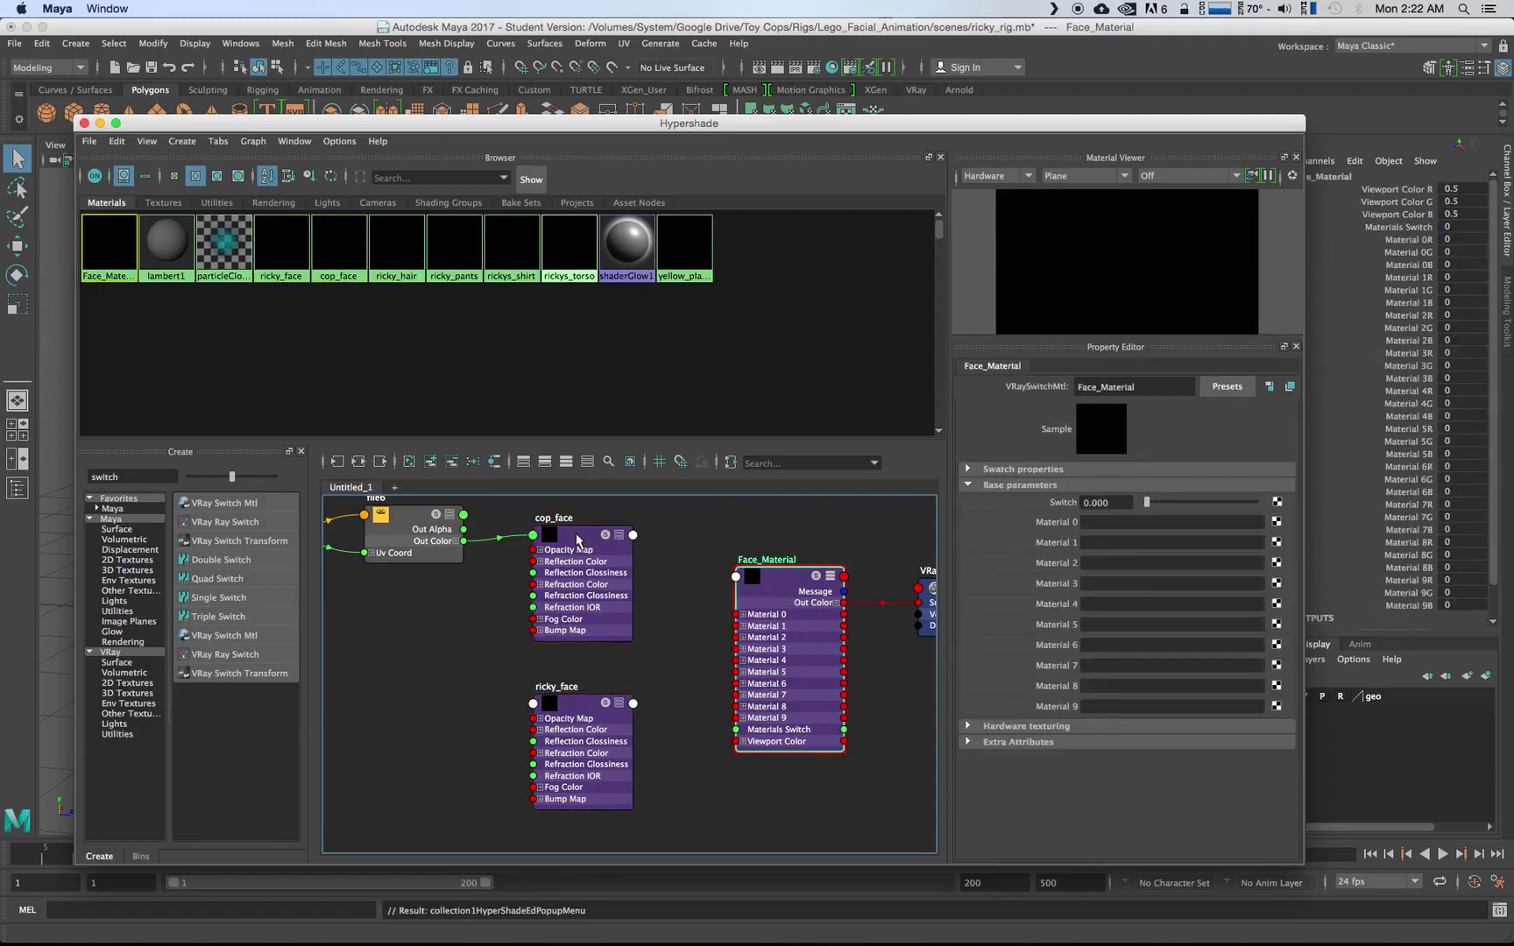
{"action": "middle_click_drag", "start_coordinate": [574, 538], "coordinate": [1111, 523]}
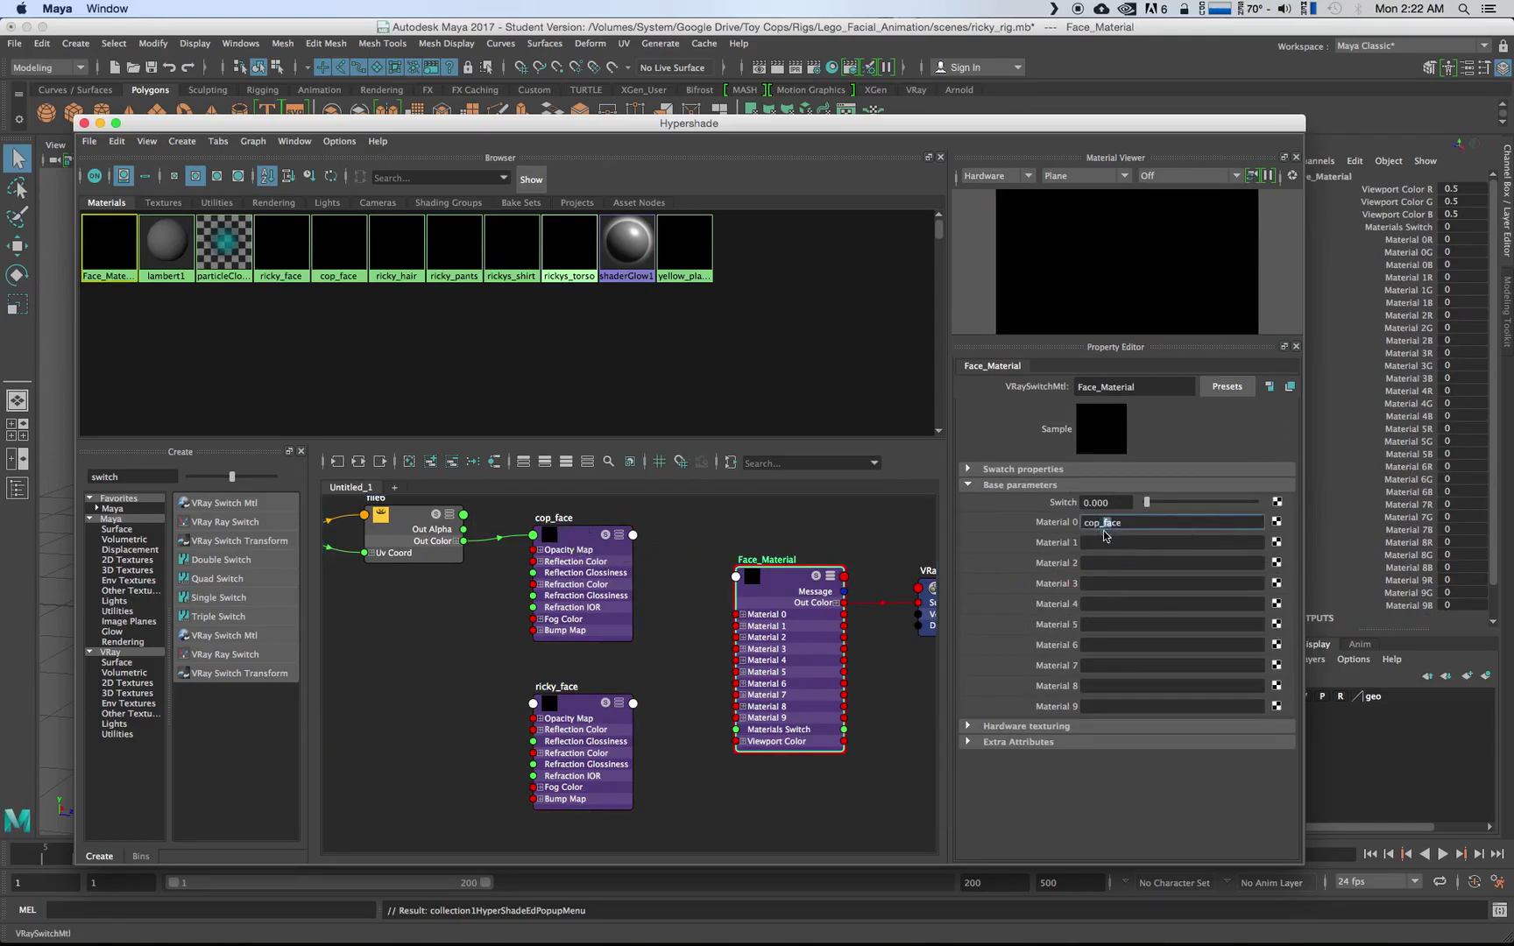
{"action": "left_click_drag", "start_coordinate": [1111, 523], "coordinate": [1133, 531]}
{"action": "left_click", "coordinate": [1131, 529]}
{"action": "key", "text": "Return"}
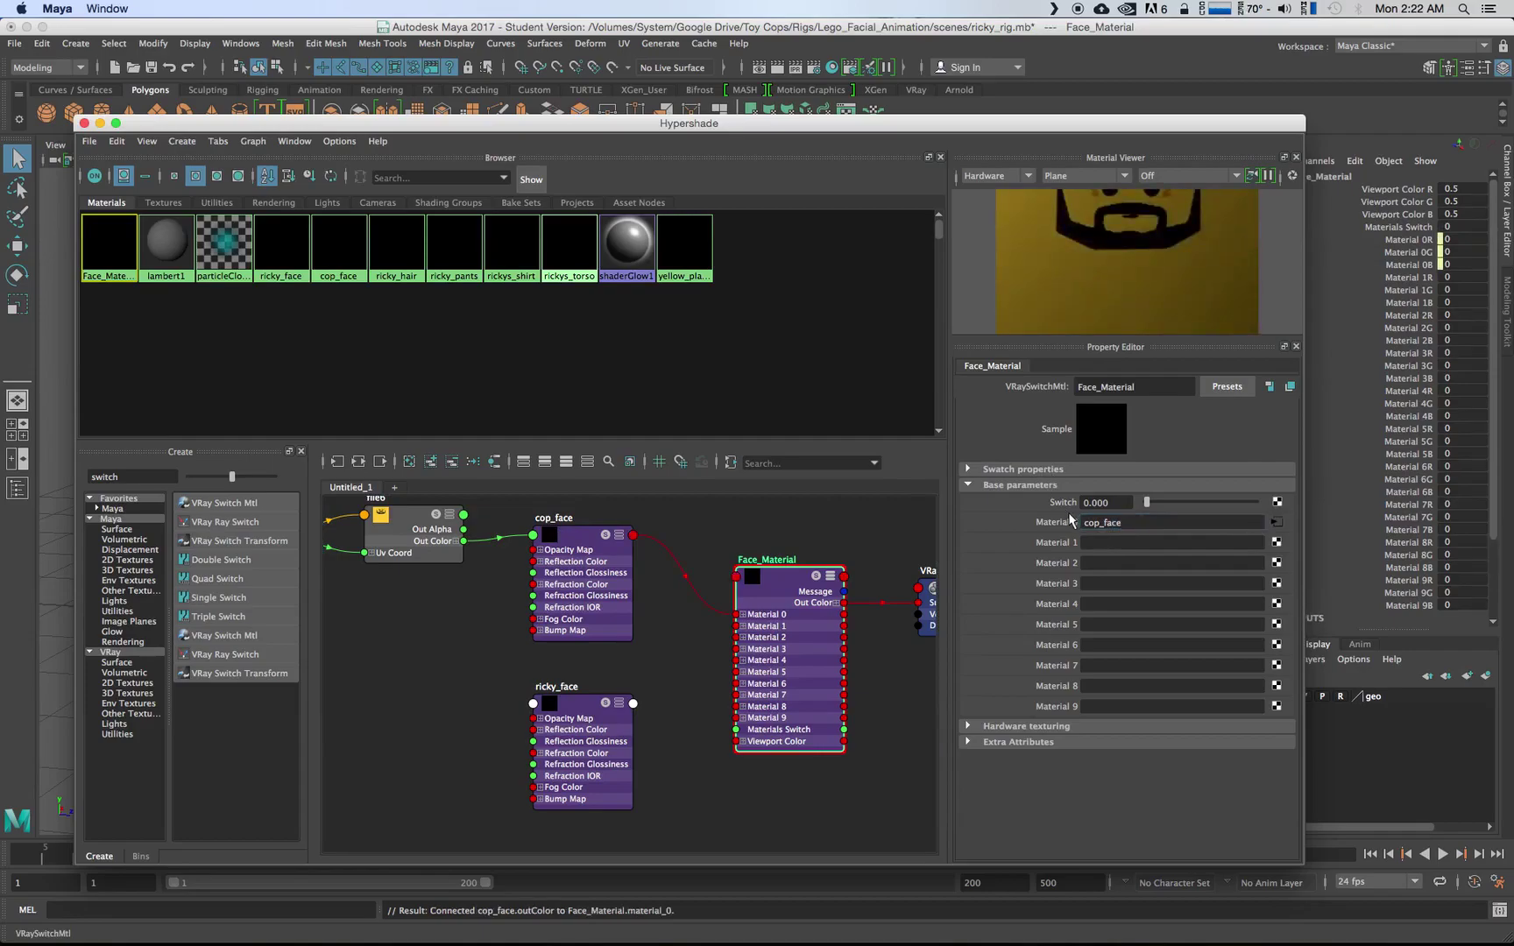
- Connect the ricky_face material to the Material 1 slot of Face_Material
{"action": "left_click", "coordinate": [586, 705]}
{"action": "right_click", "coordinate": [593, 713]}
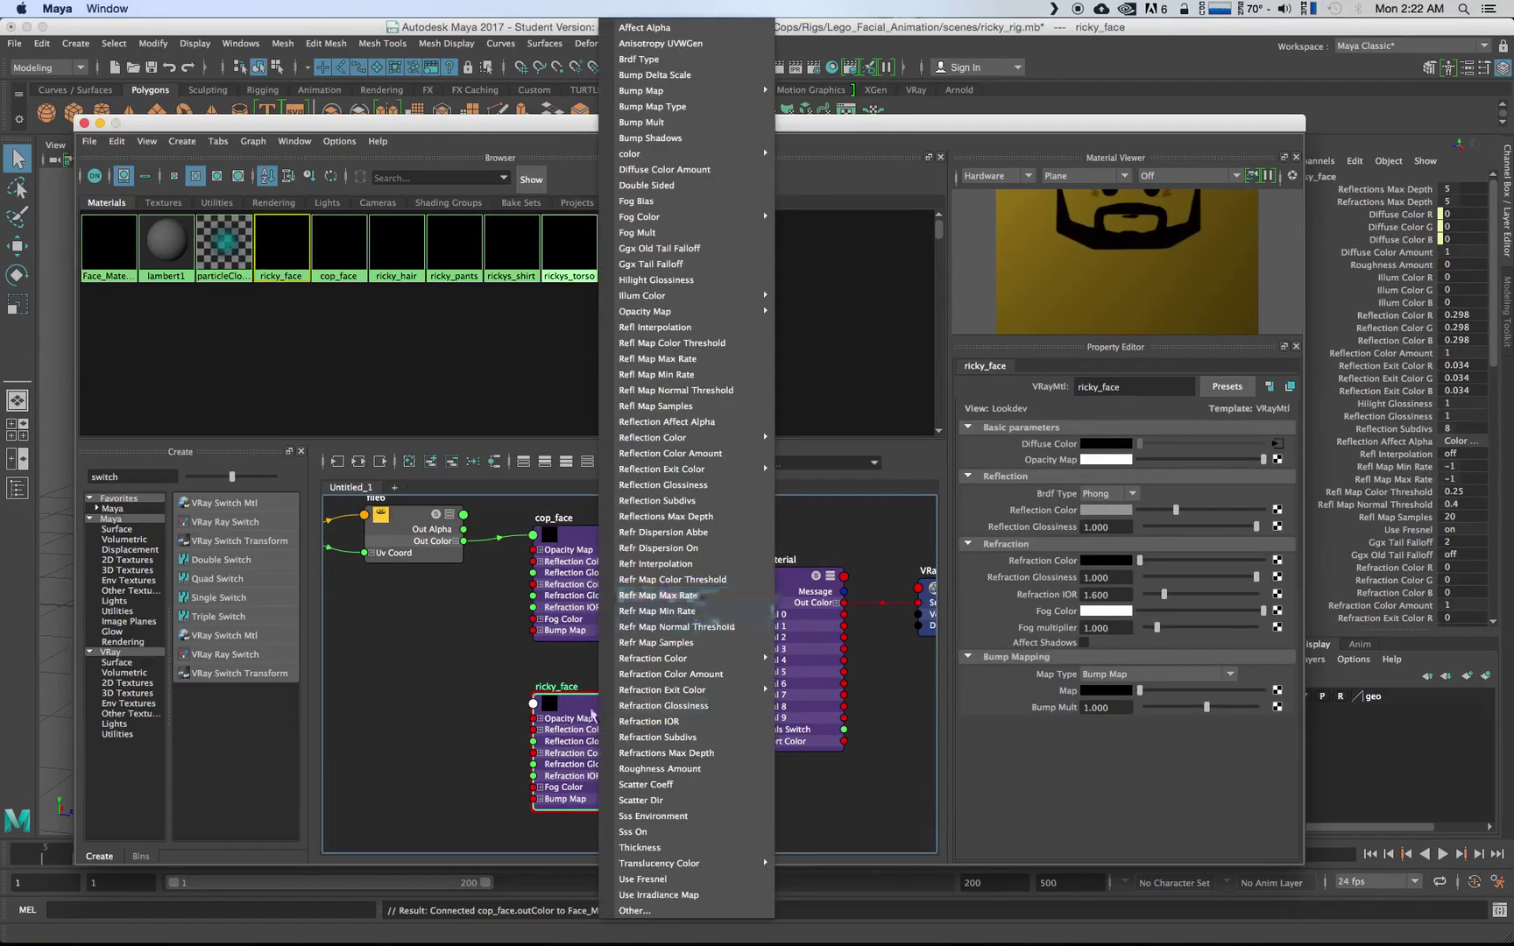
{"action": "key", "text": "Escape"}
{"action": "left_click", "coordinate": [744, 719]}
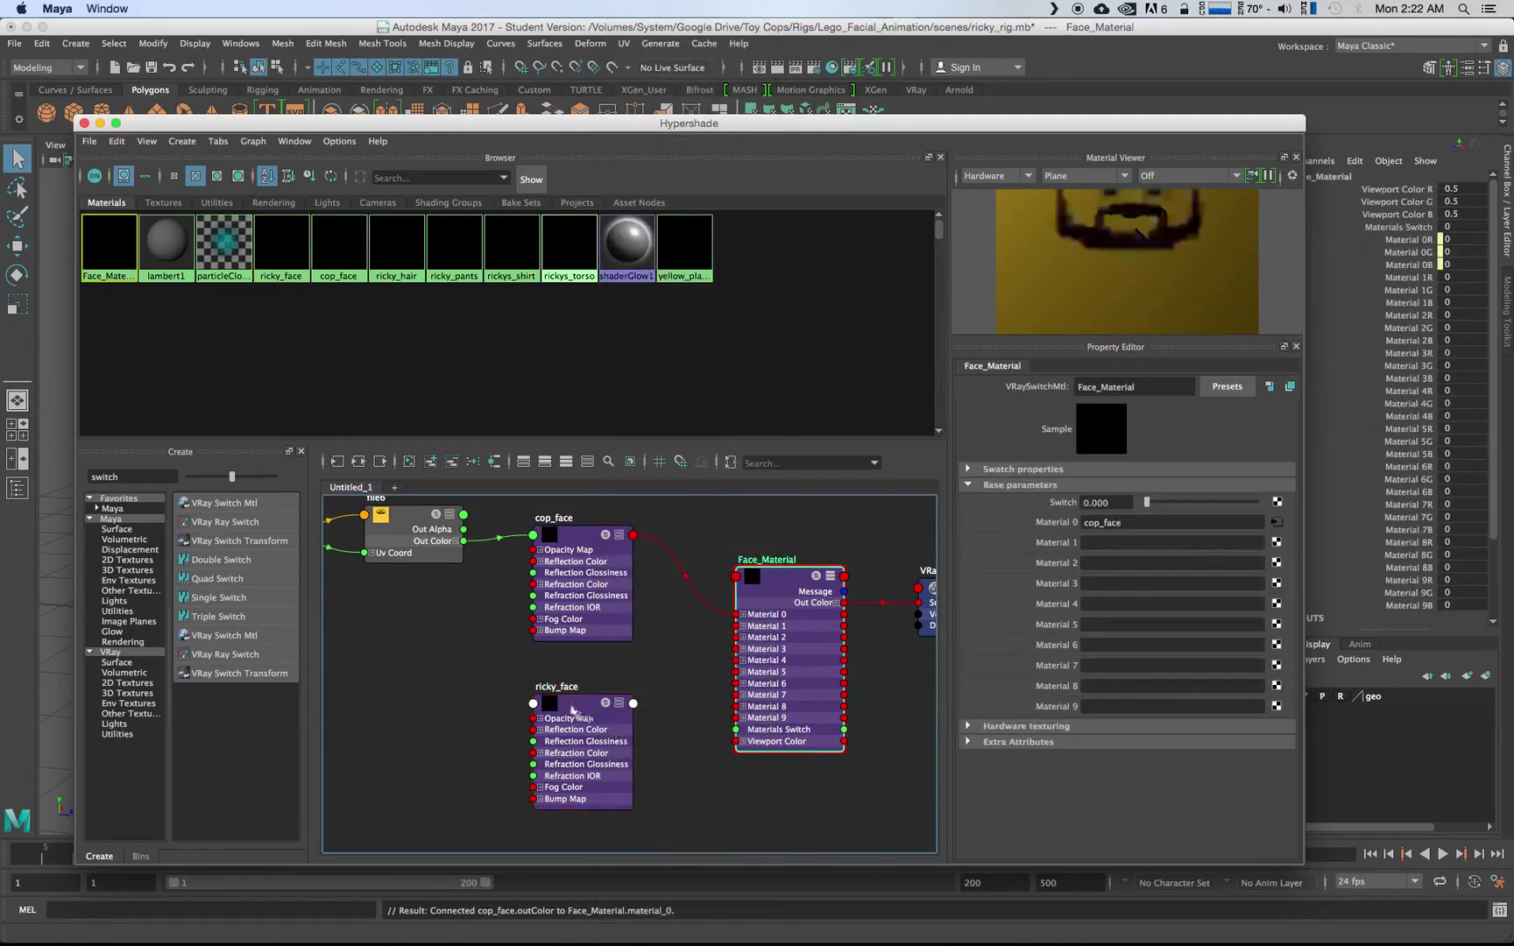
{"action": "middle_click_drag", "start_coordinate": [572, 710], "coordinate": [1106, 544]}
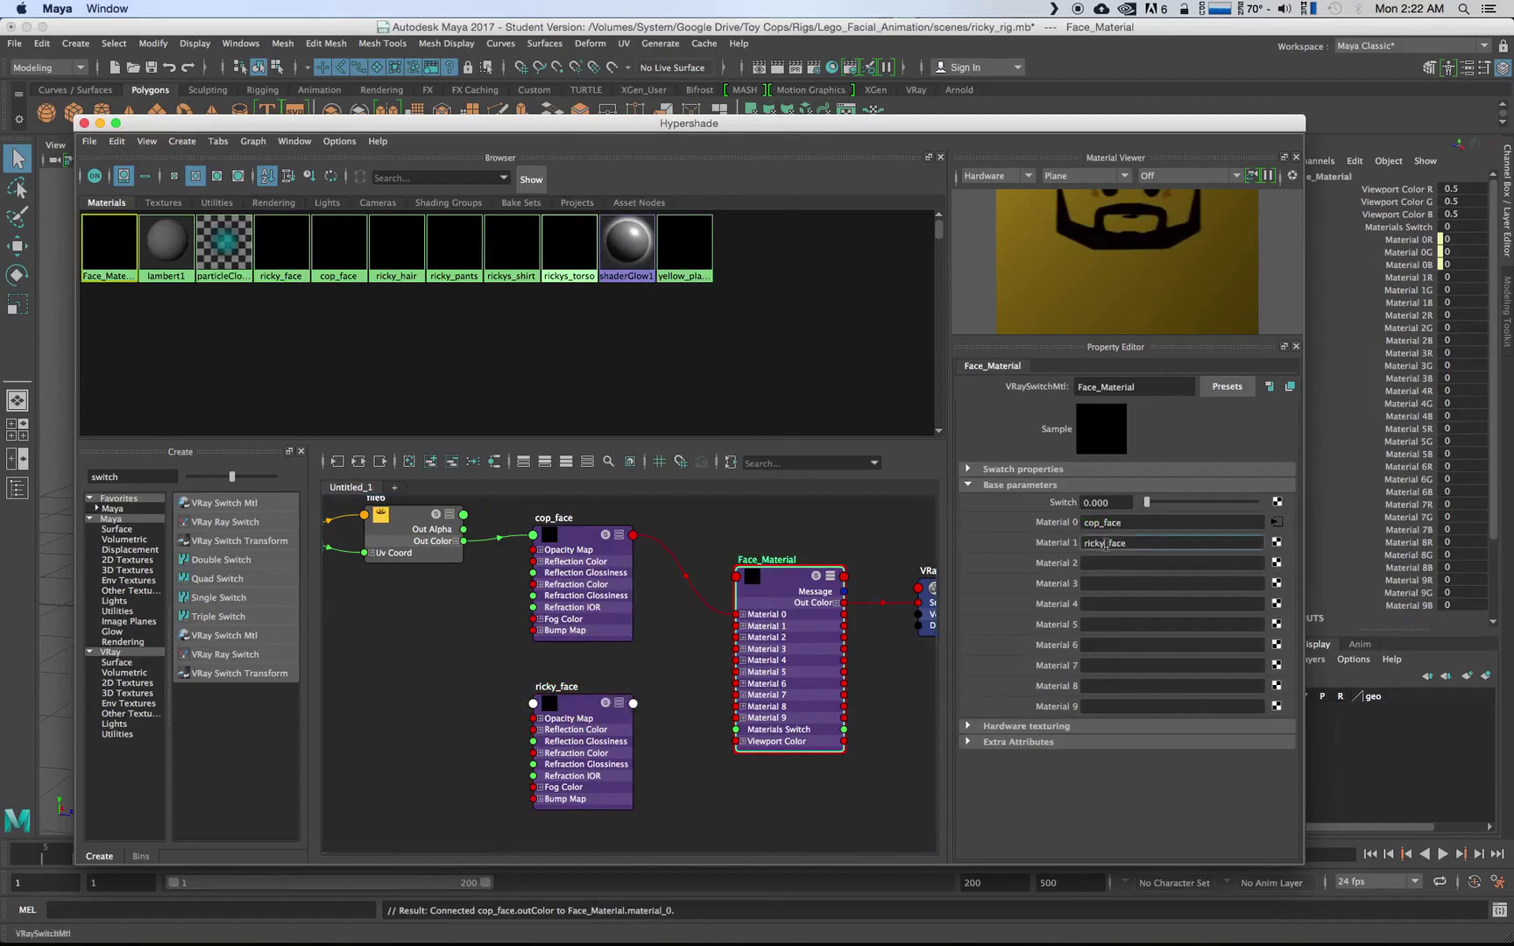
{"action": "left_click_drag", "start_coordinate": [1106, 544], "coordinate": [1157, 546]}
{"action": "key", "text": "Return"}
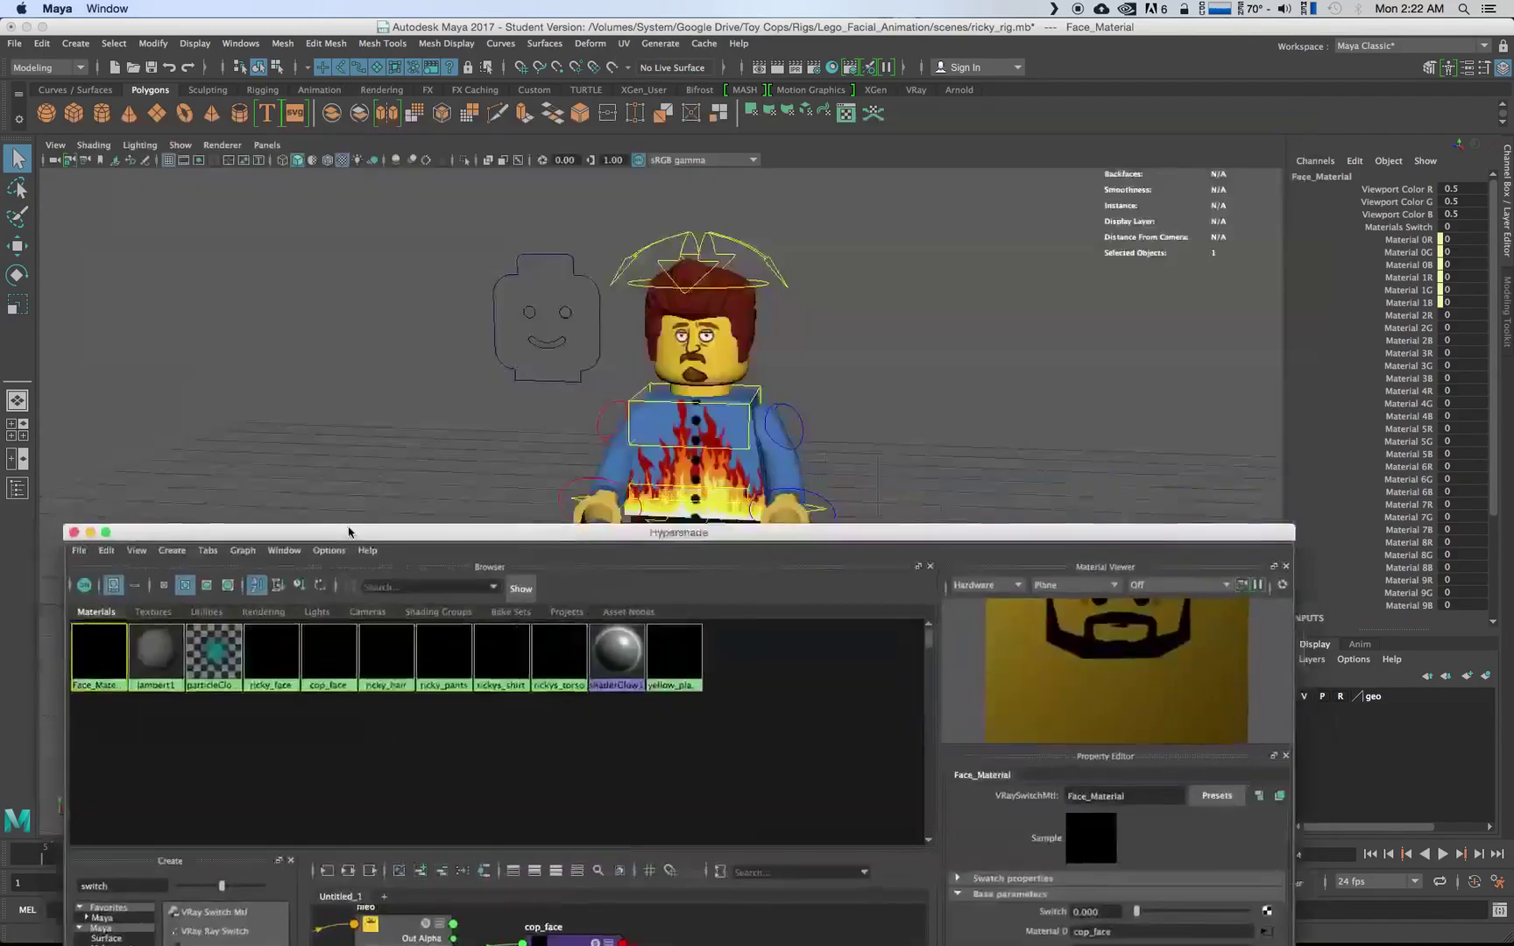
- Select the objects that use ricky_face and assign Face_Material to them
{"action": "left_click_drag", "start_coordinate": [359, 123], "coordinate": [420, 488]}
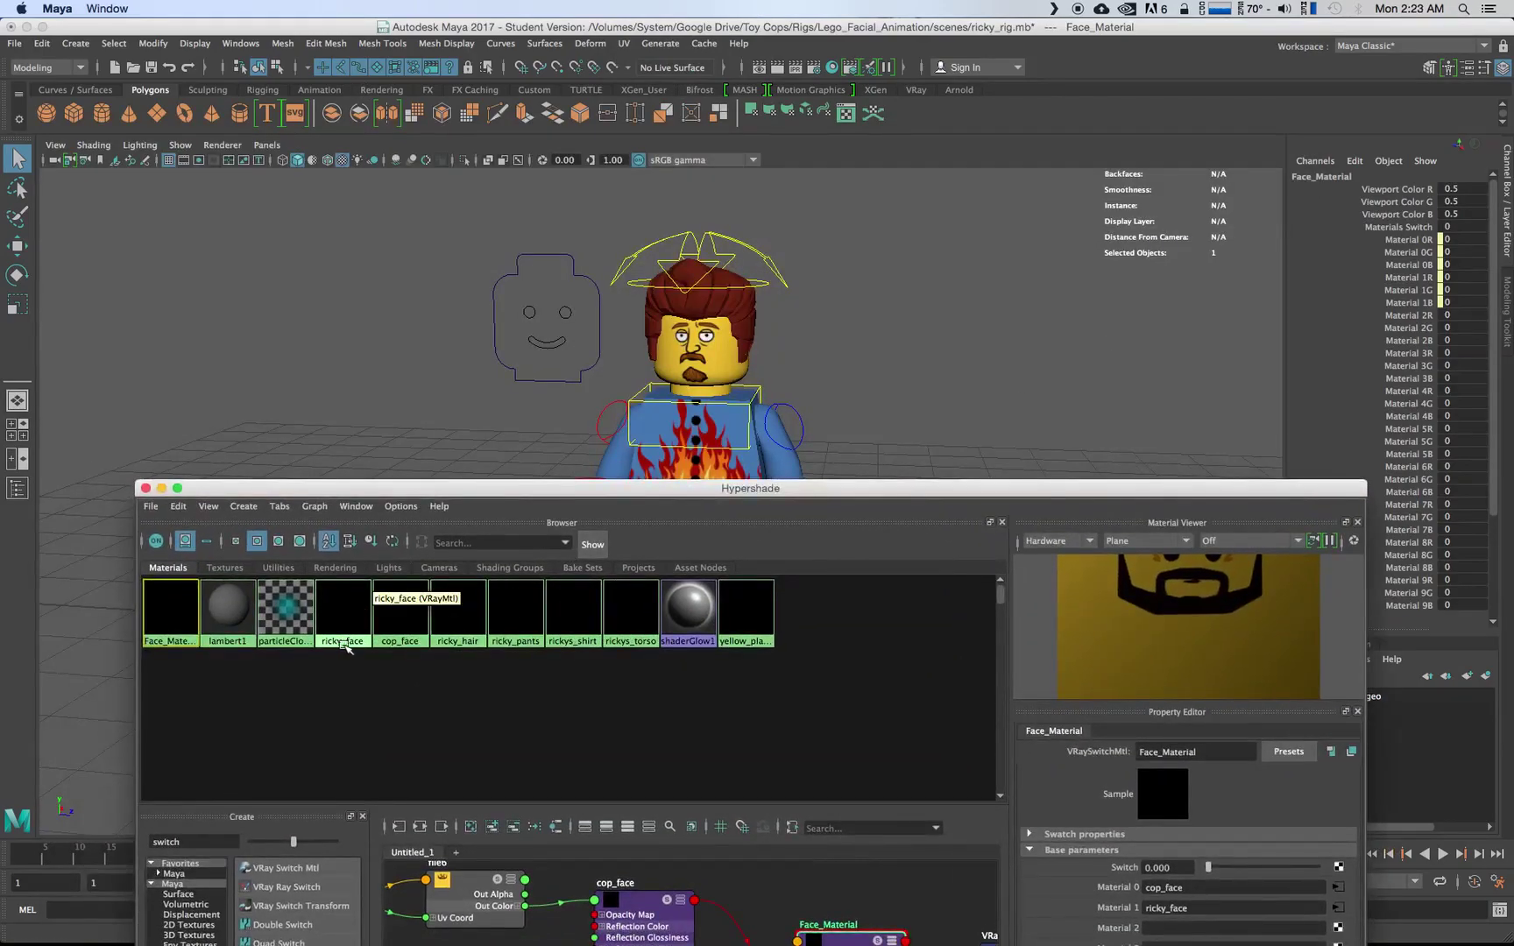
{"action": "right_click_drag", "start_coordinate": [342, 620], "coordinate": [457, 622]}
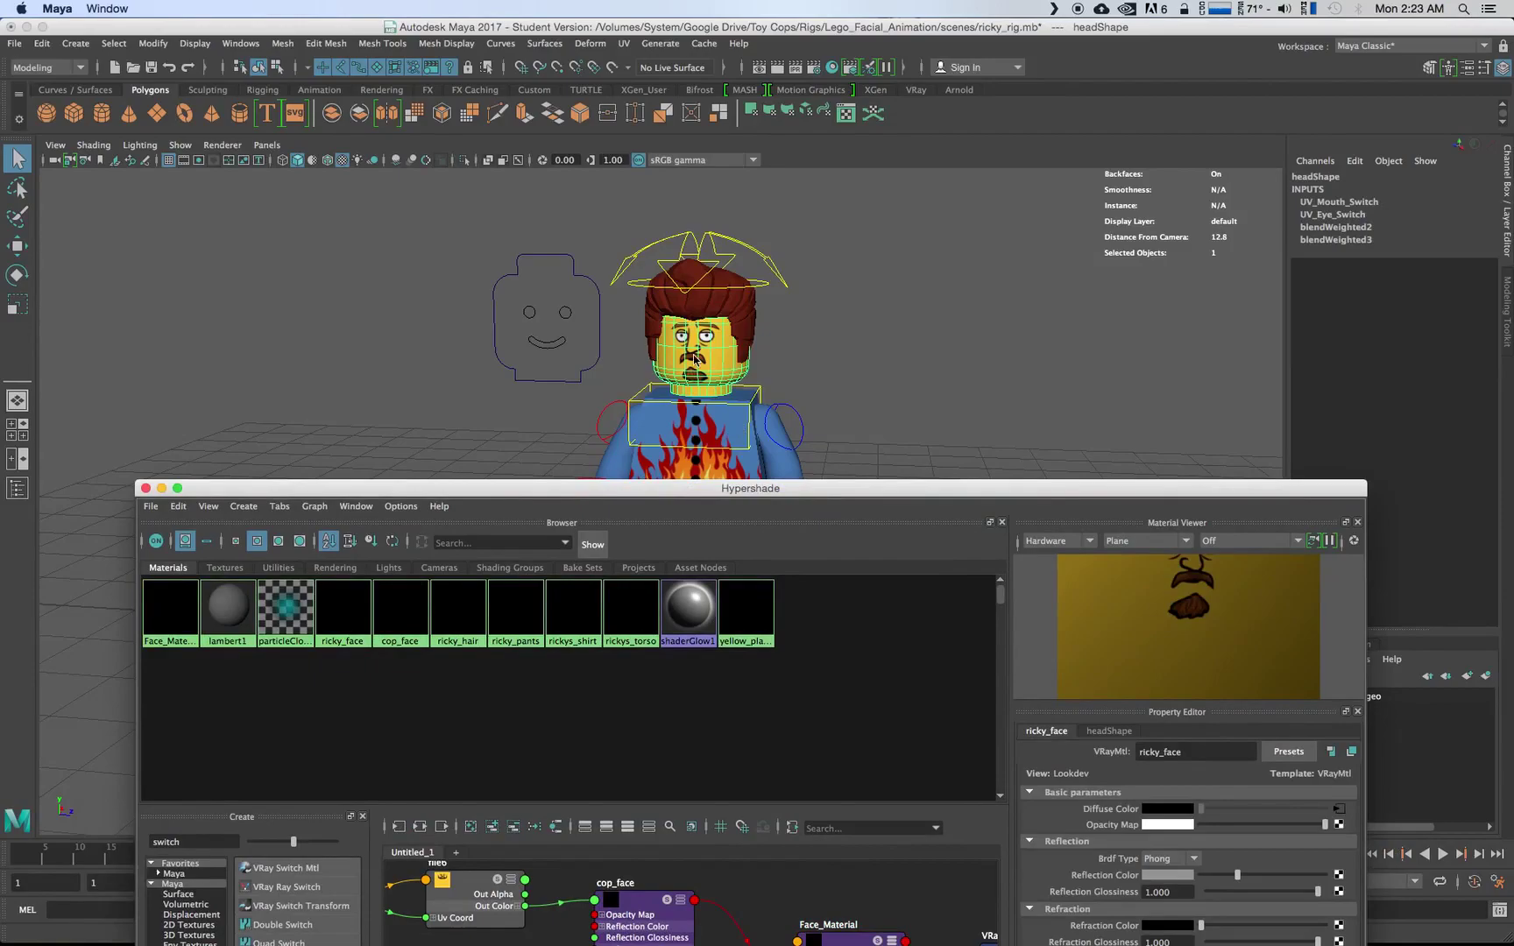
{"action": "right_click_drag", "start_coordinate": [177, 616], "coordinate": [182, 570]}
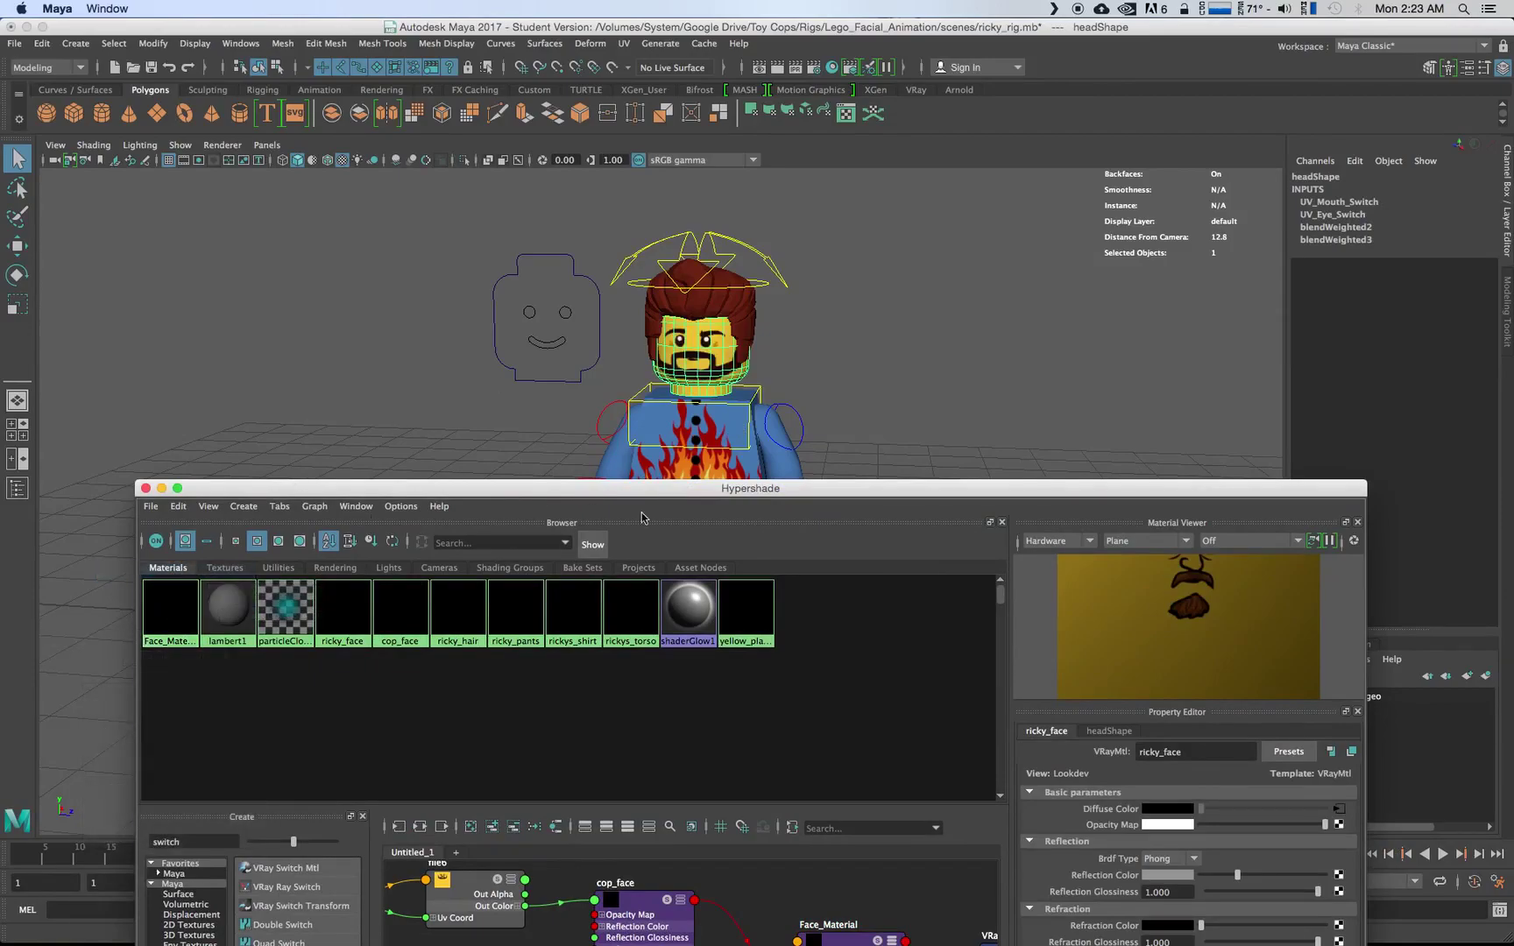
- Close the Hypershade and set Face_Material's Switch value to 1 beside the character view
{"action": "left_click_drag", "start_coordinate": [634, 495], "coordinate": [515, 284]}
{"action": "left_click", "coordinate": [734, 738]}
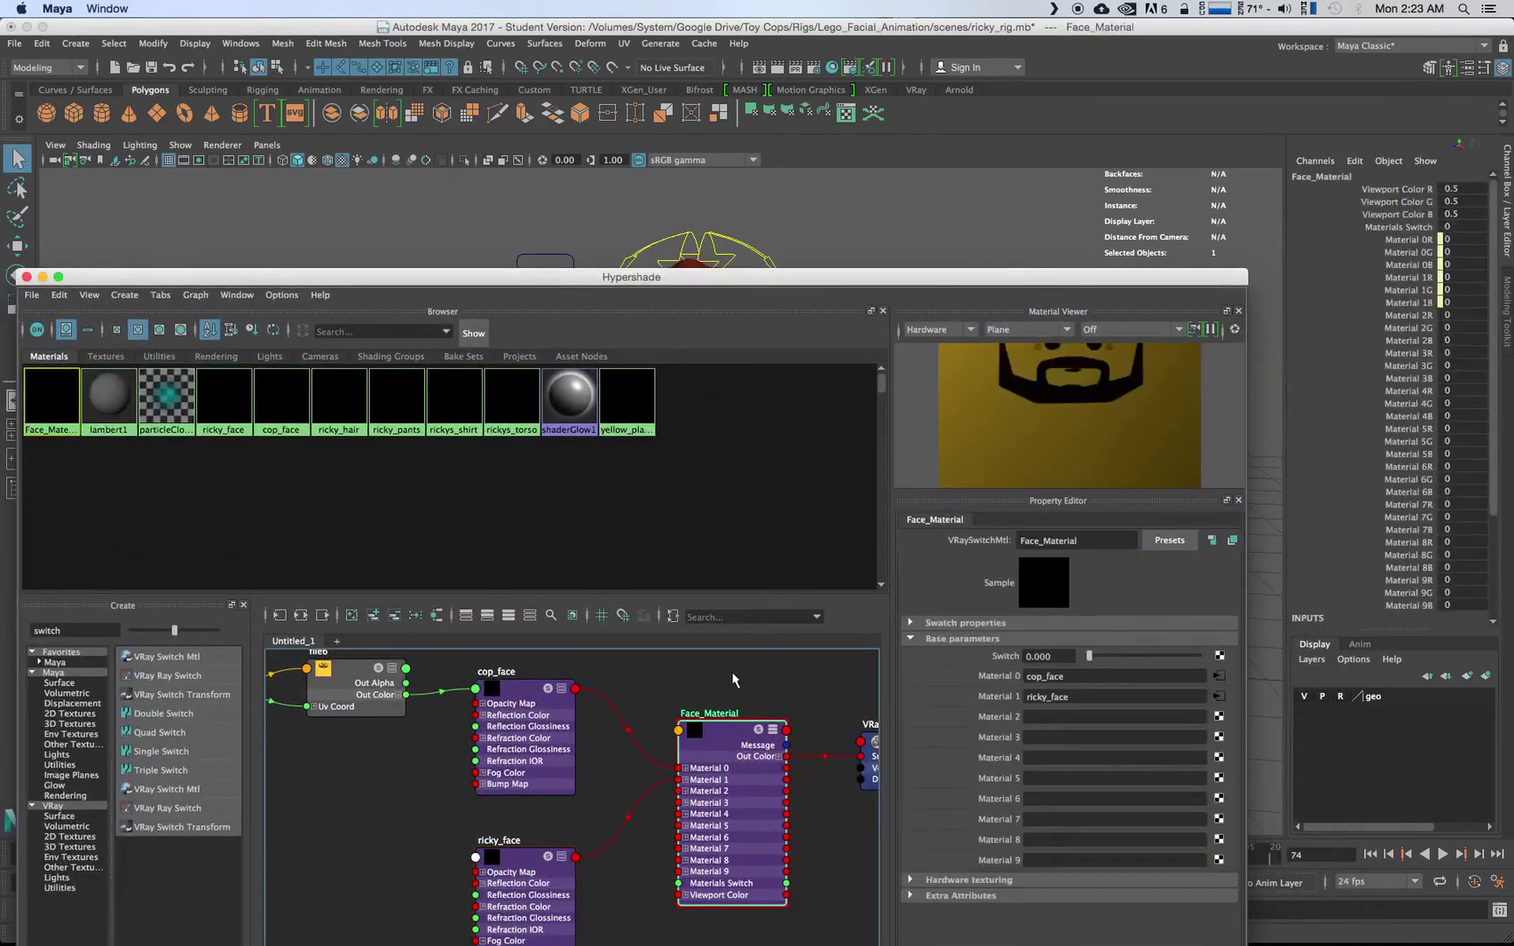
{"action": "key", "text": "ctrl+a"}
{"action": "left_click_drag", "start_coordinate": [338, 278], "coordinate": [320, 288]}
{"action": "left_click", "coordinate": [8, 286]}
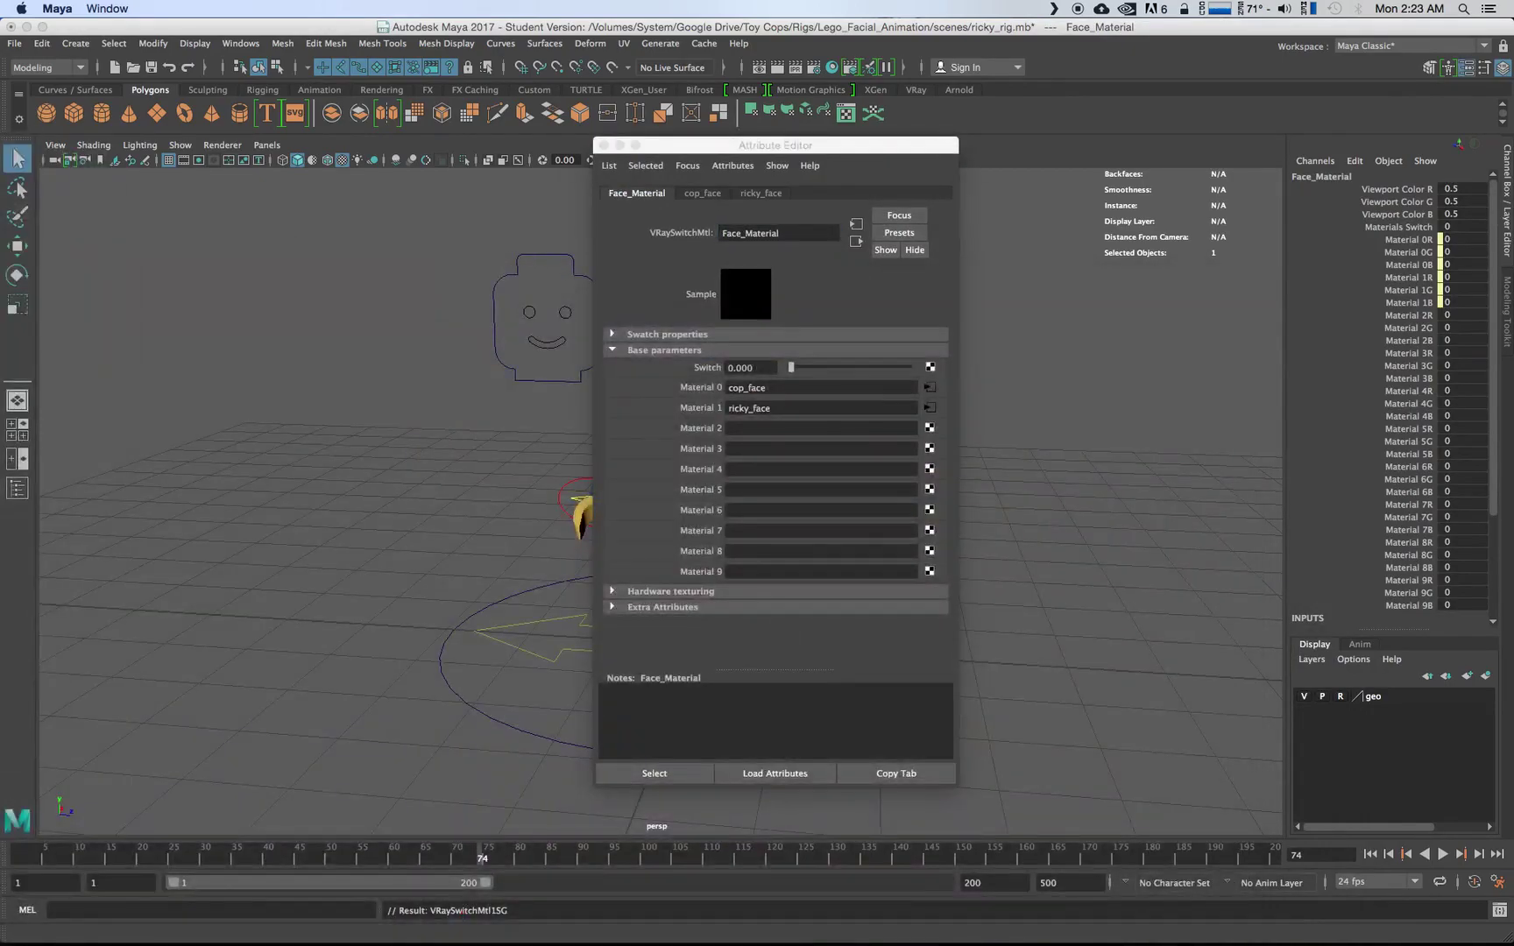
{"action": "left_click_drag", "start_coordinate": [757, 151], "coordinate": [206, 160]}
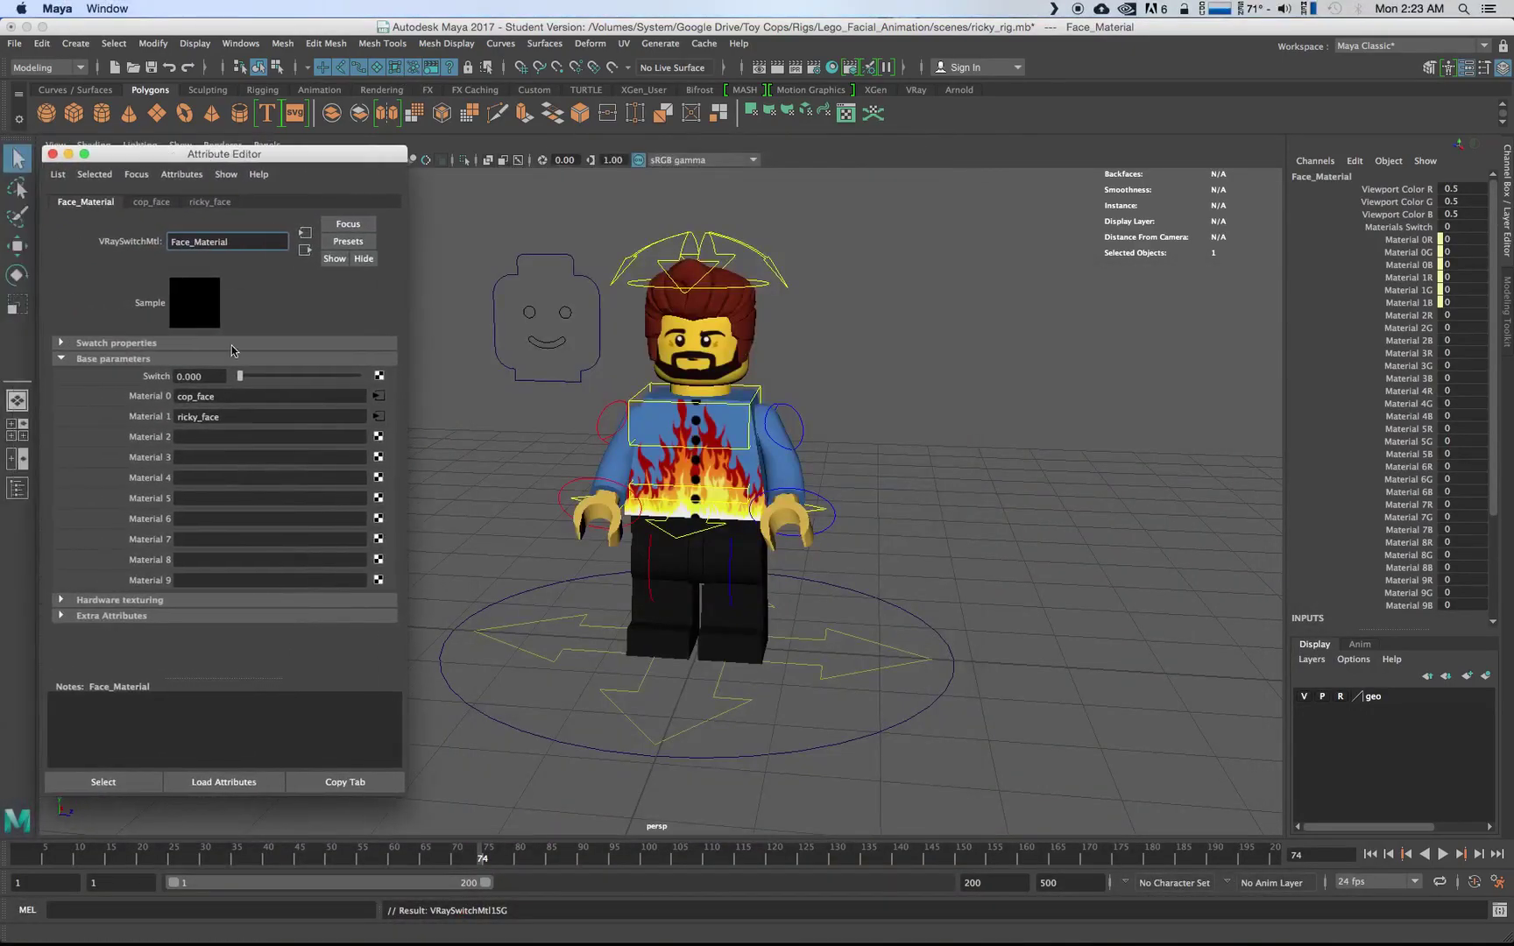
{"action": "double_click", "coordinate": [211, 375]}
{"action": "type", "text": "1"}
{"action": "key", "text": "Return"}
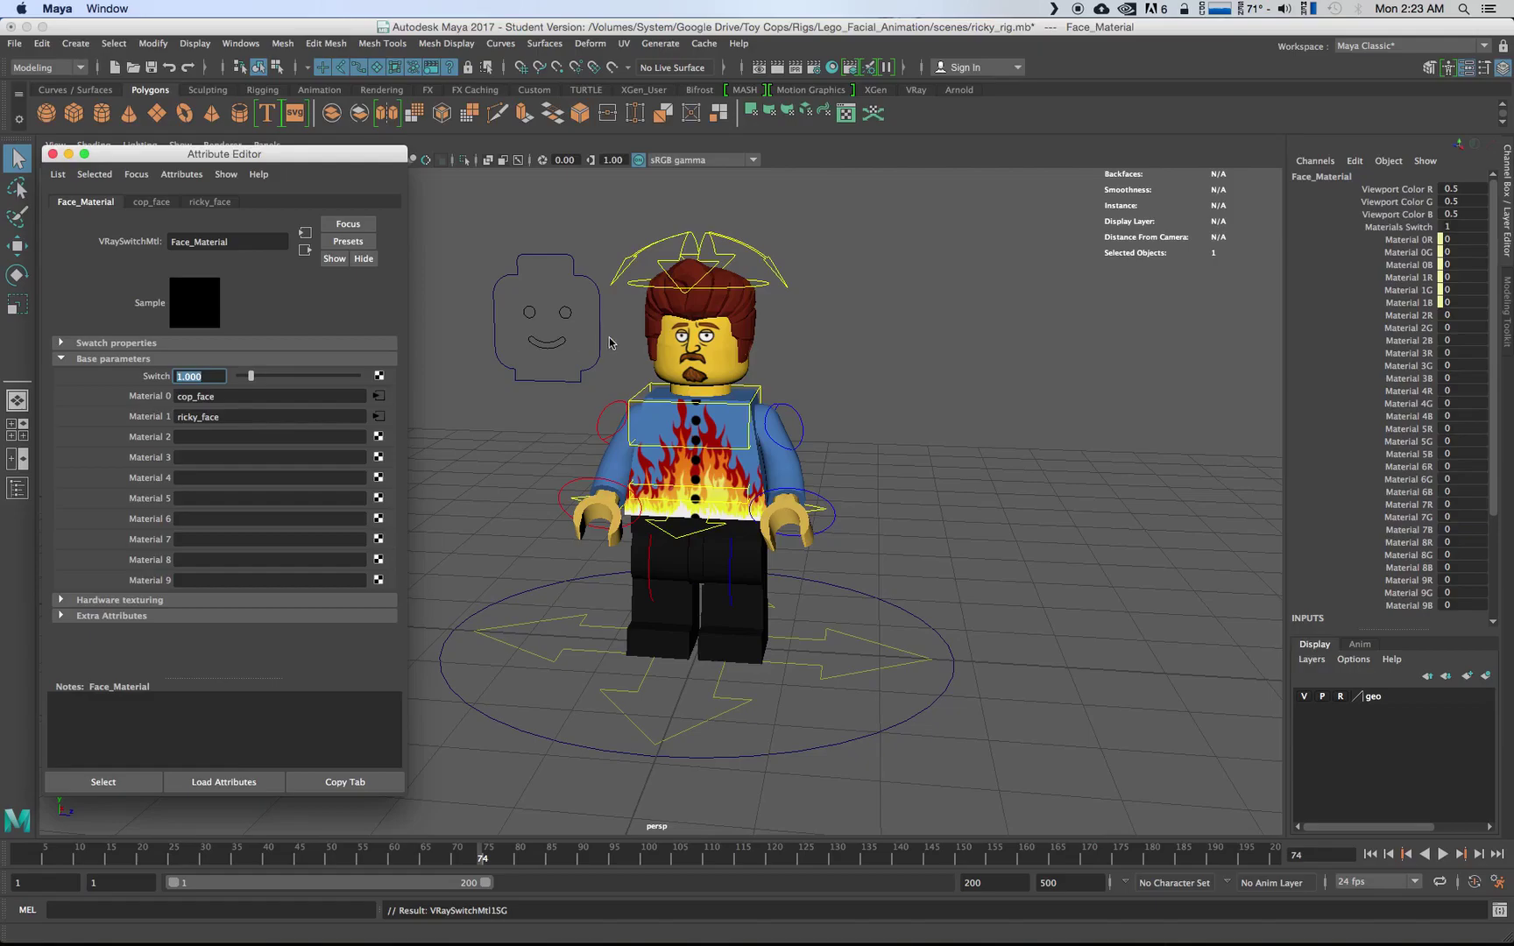
- Start a new keyable enum attribute named Character Skin on the facial control curve
{"action": "left_click", "coordinate": [600, 366]}
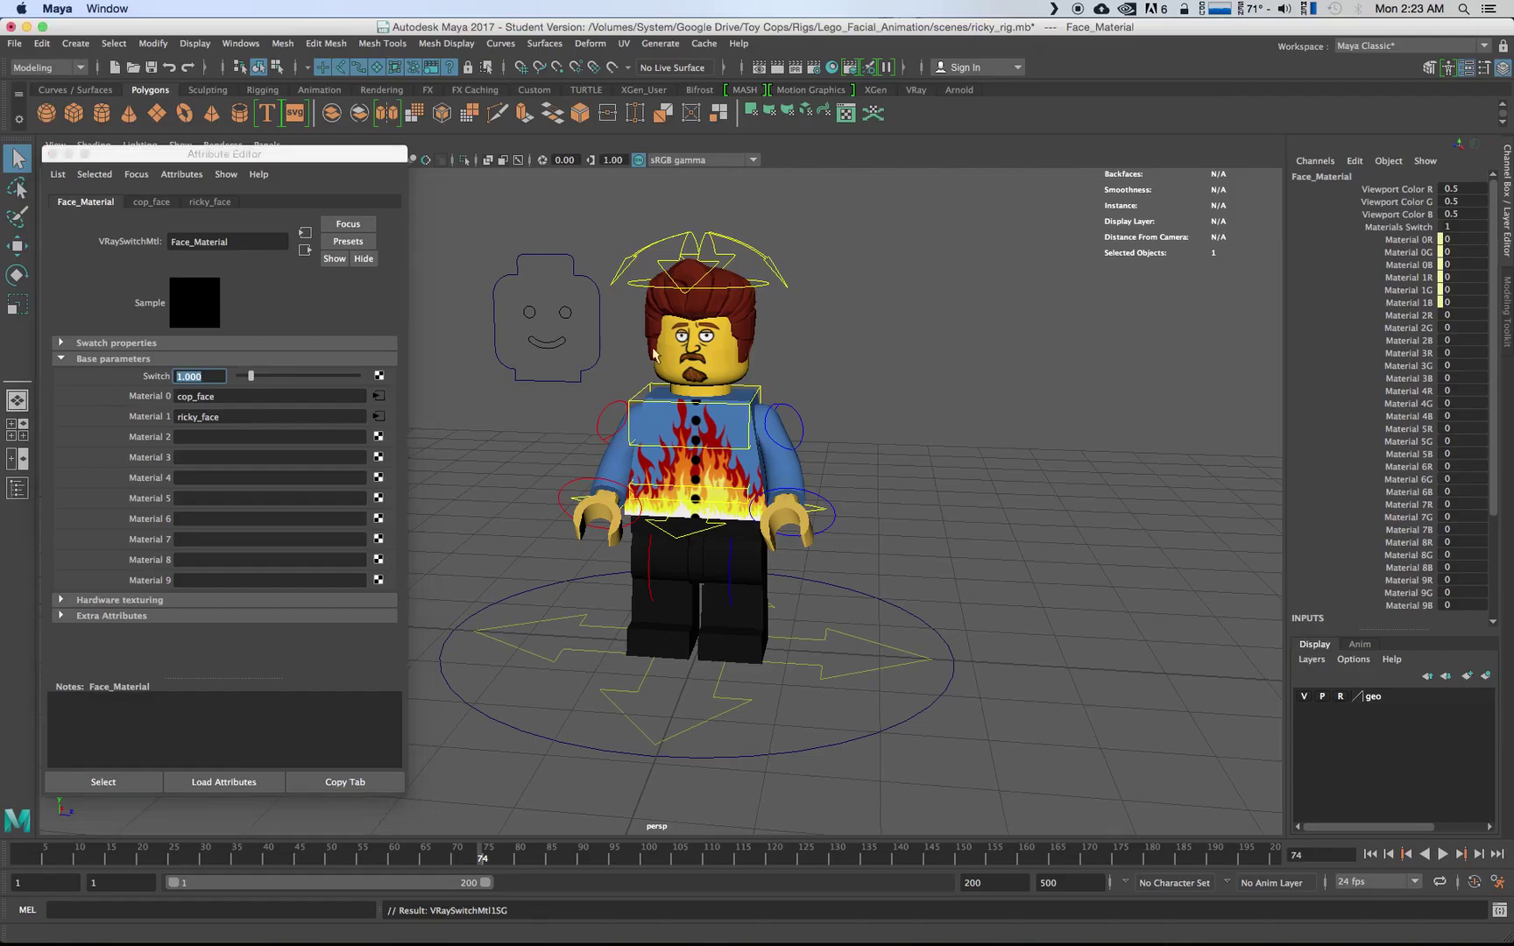
{"action": "left_click", "coordinate": [1355, 161]}
{"action": "left_click", "coordinate": [1362, 291]}
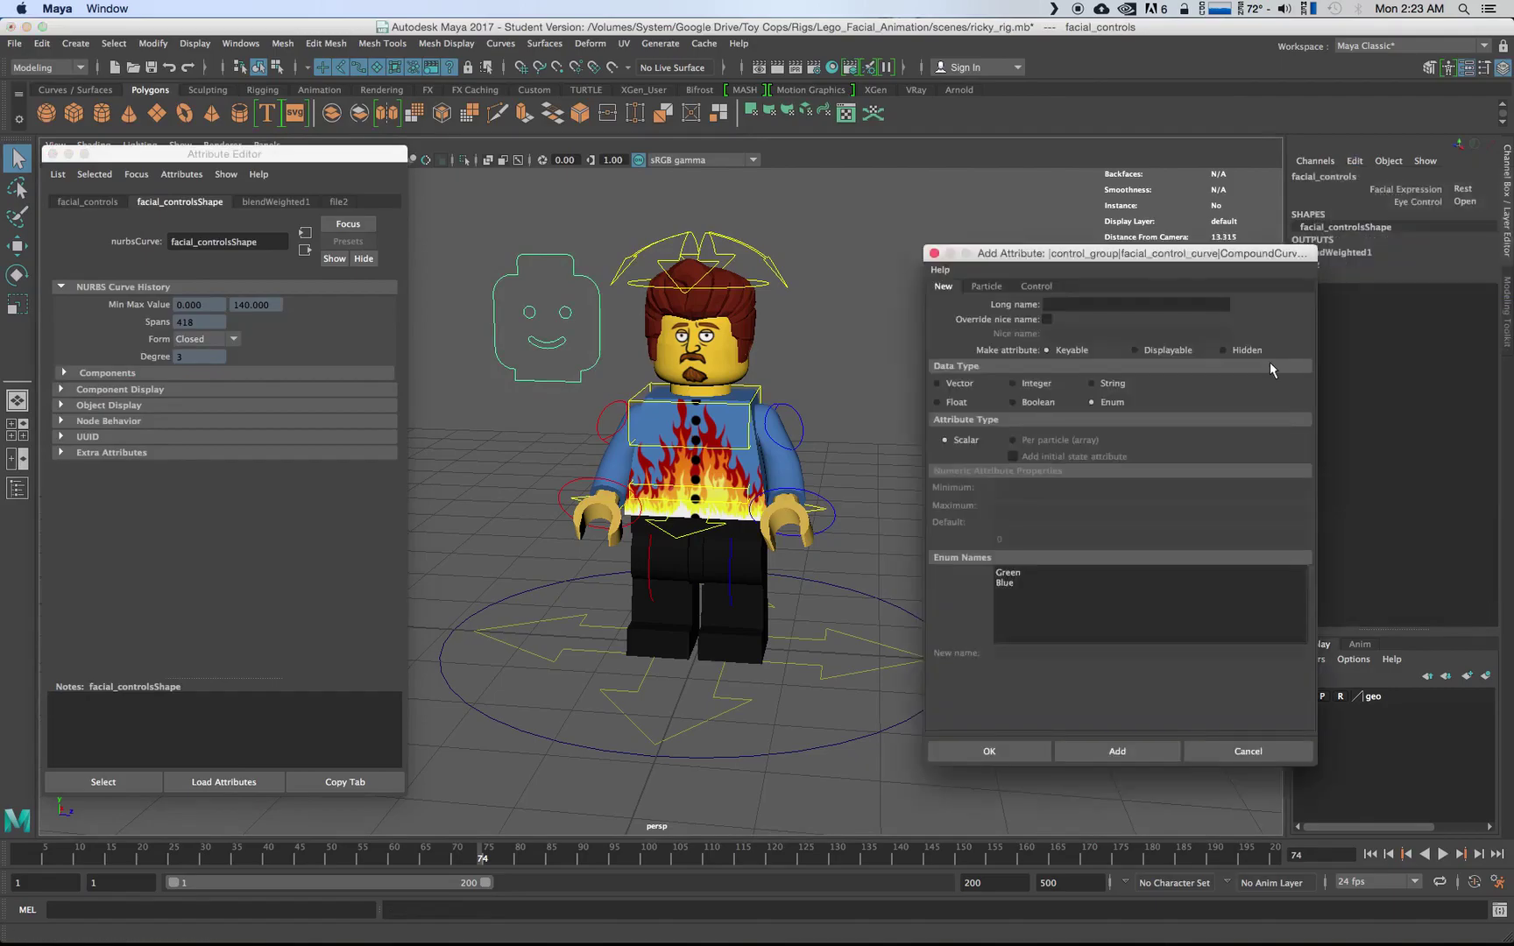
{"action": "left_click", "coordinate": [1112, 303]}
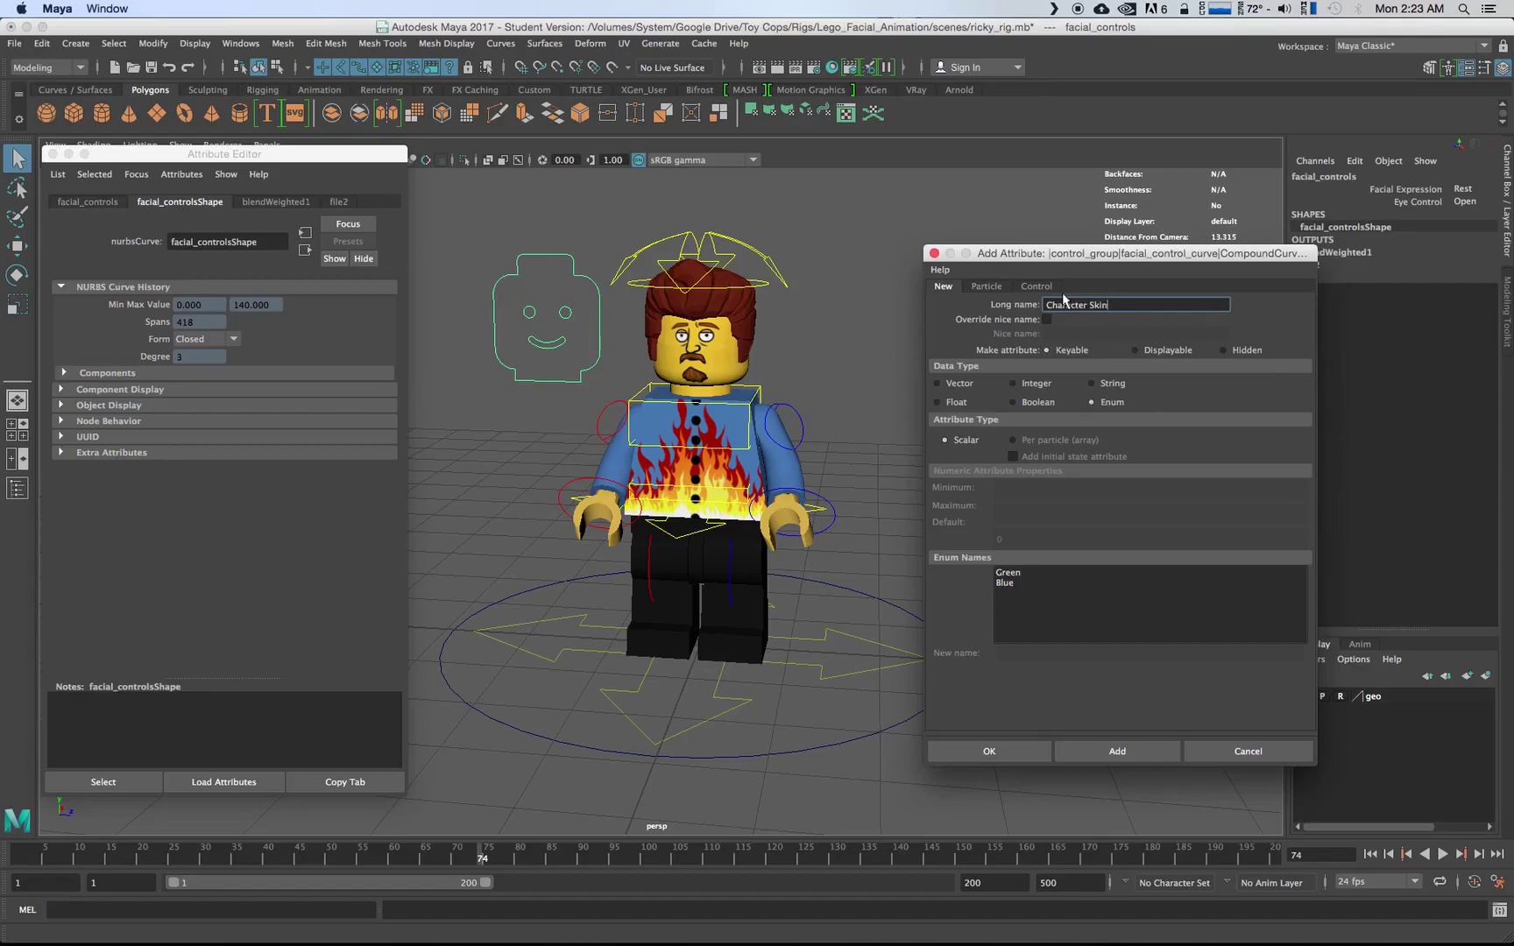
- Name the enum options Cop and Ricky, and add the Character Skin attribute to the facial control curve
{"action": "left_click", "coordinate": [1013, 574]}
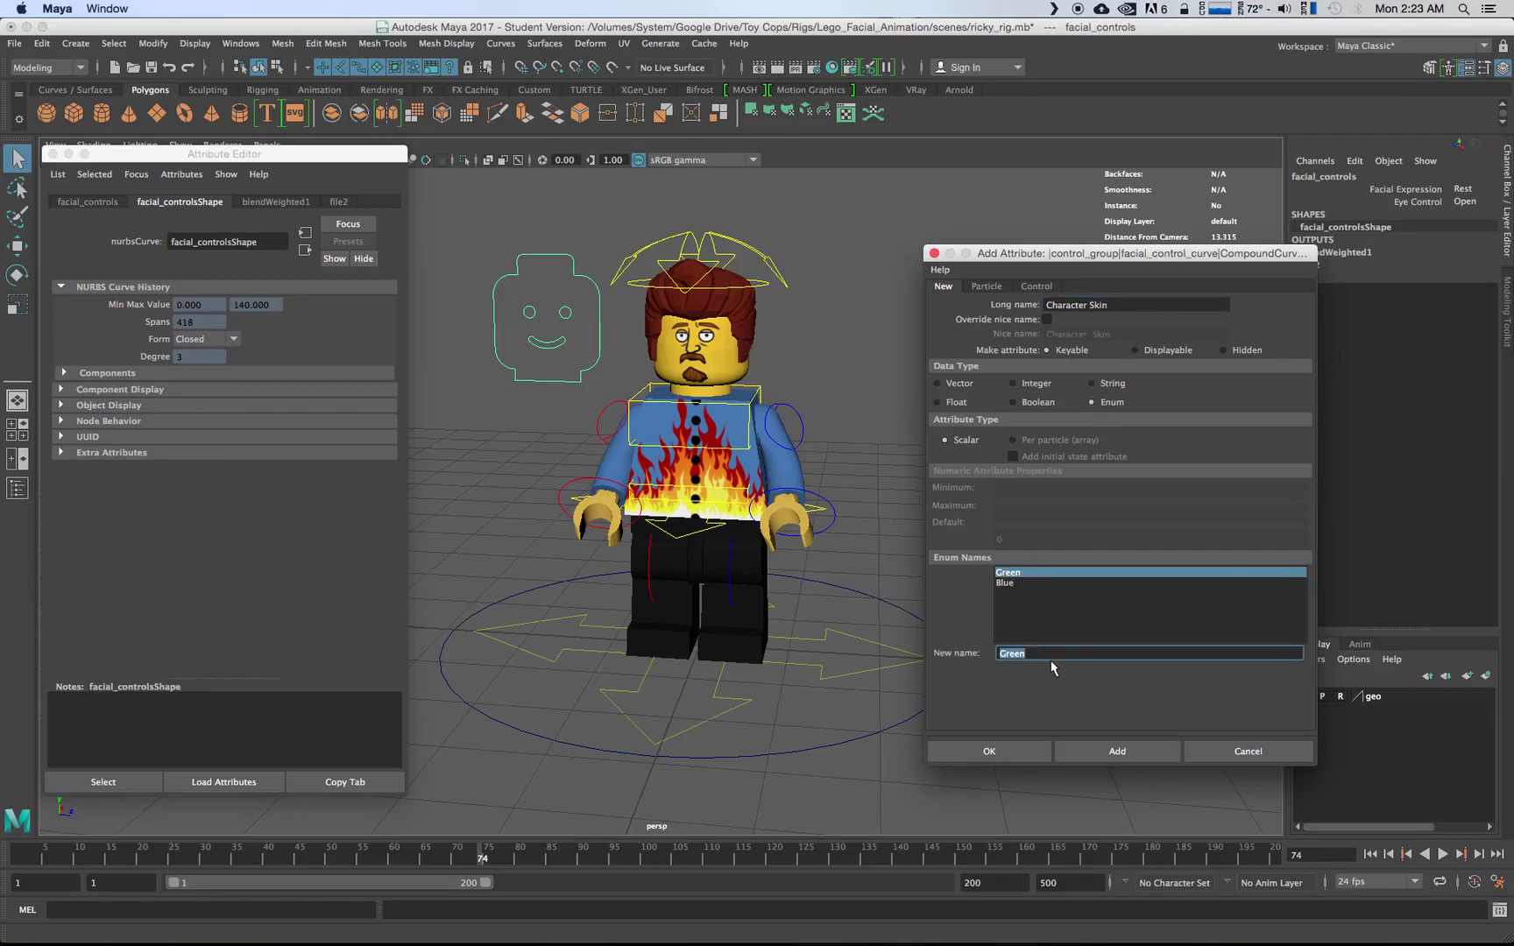
{"action": "type", "text": "Cop"}
{"action": "key", "text": "Return"}
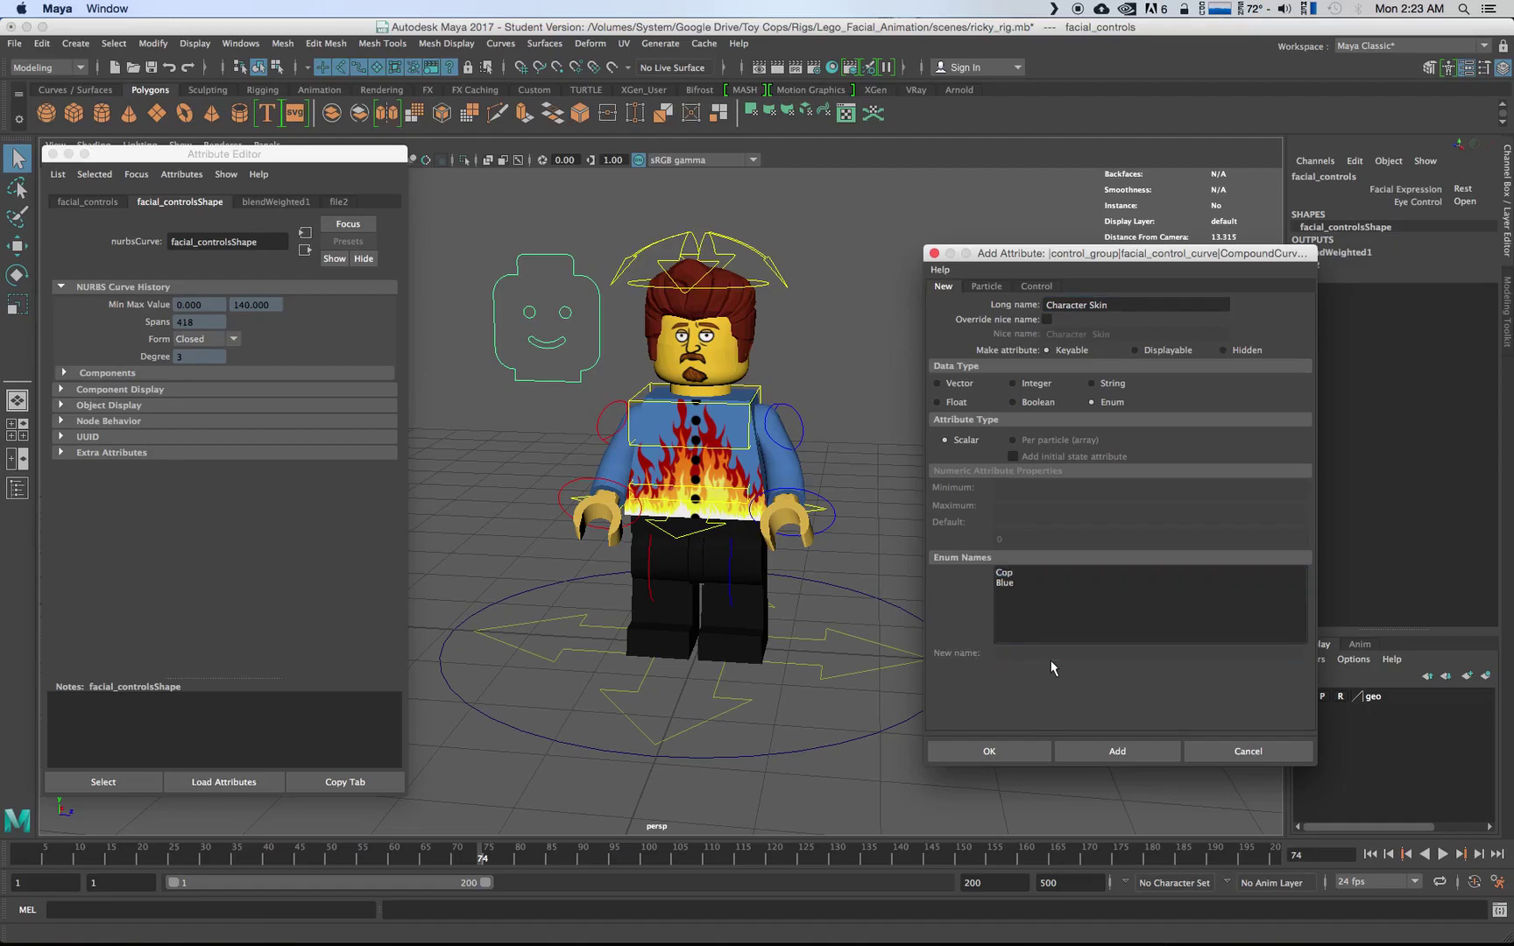
{"action": "left_click", "coordinate": [1005, 583]}
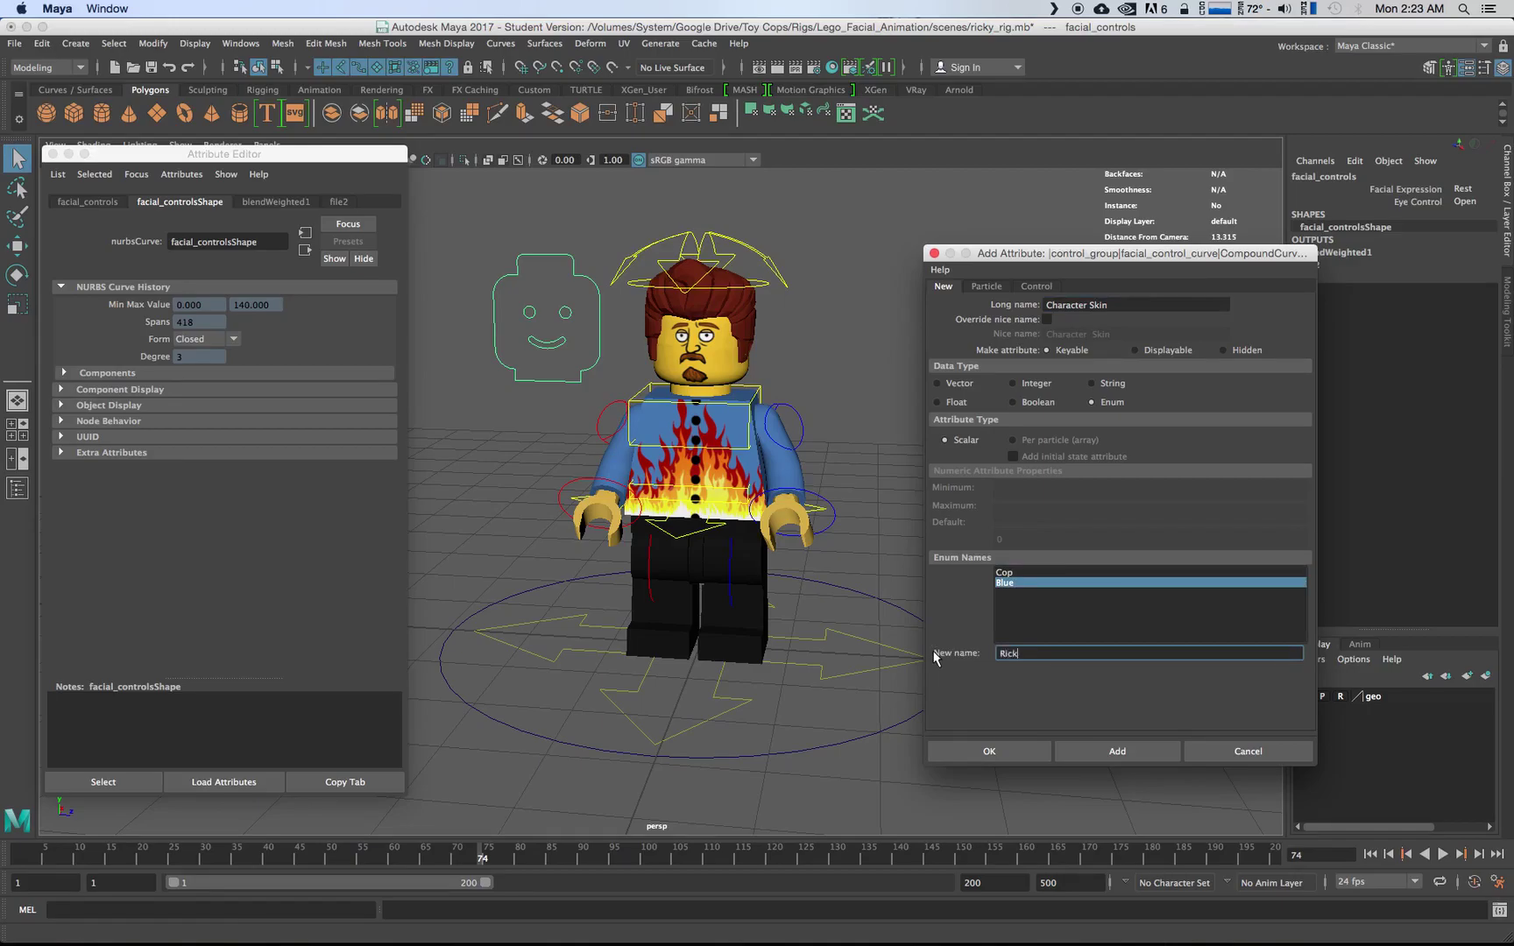
{"action": "type", "text": "Ricky"}
{"action": "key", "text": "Return"}
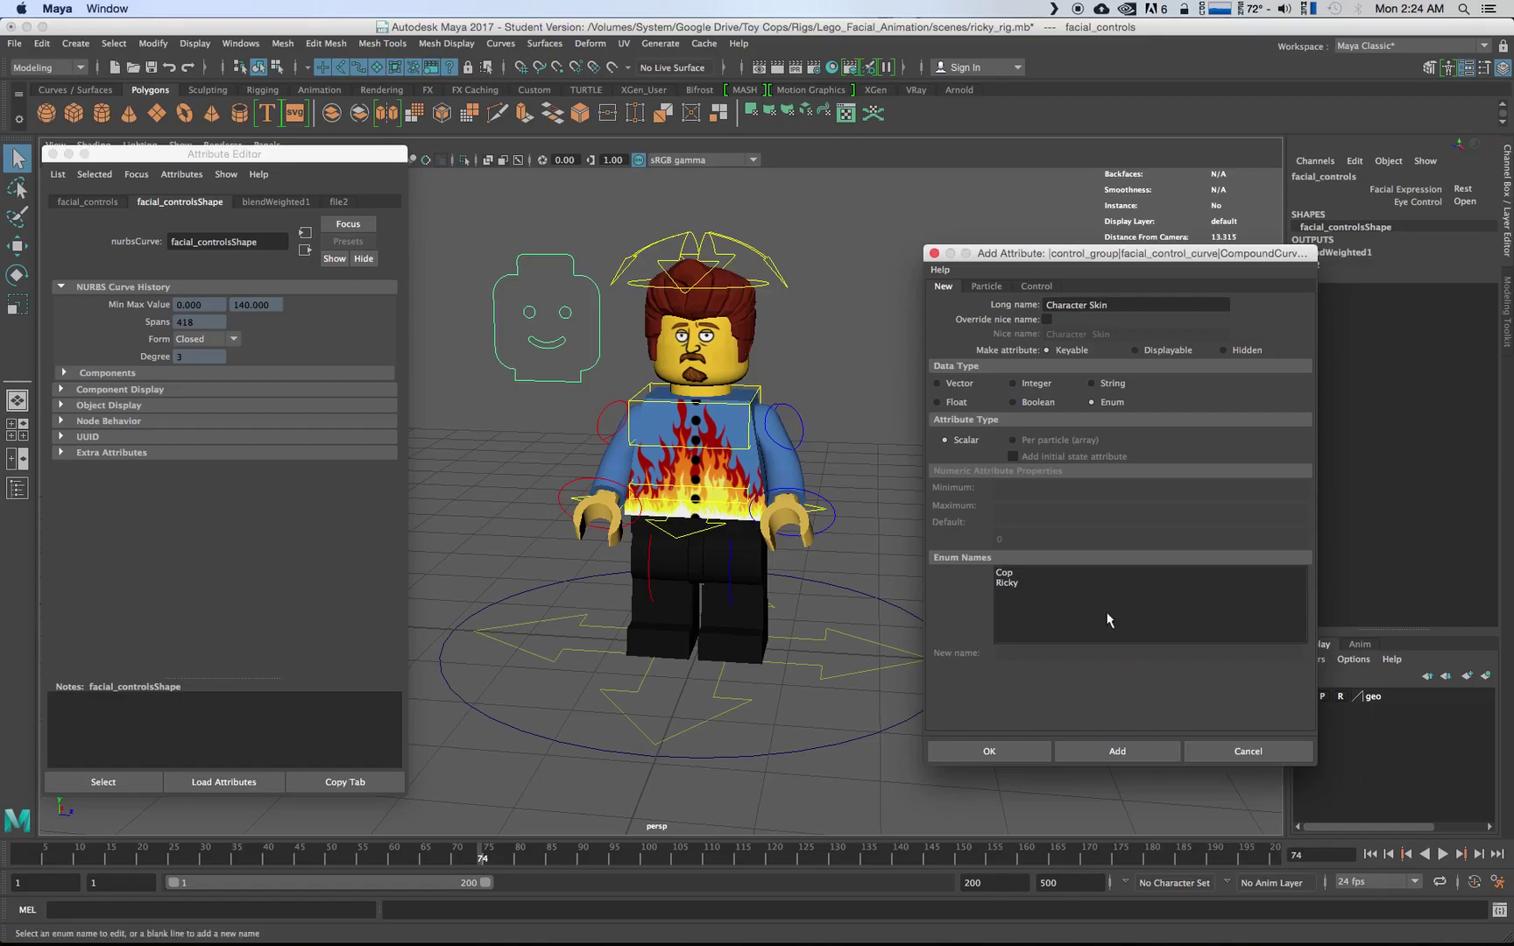
{"action": "left_click", "coordinate": [1118, 751]}
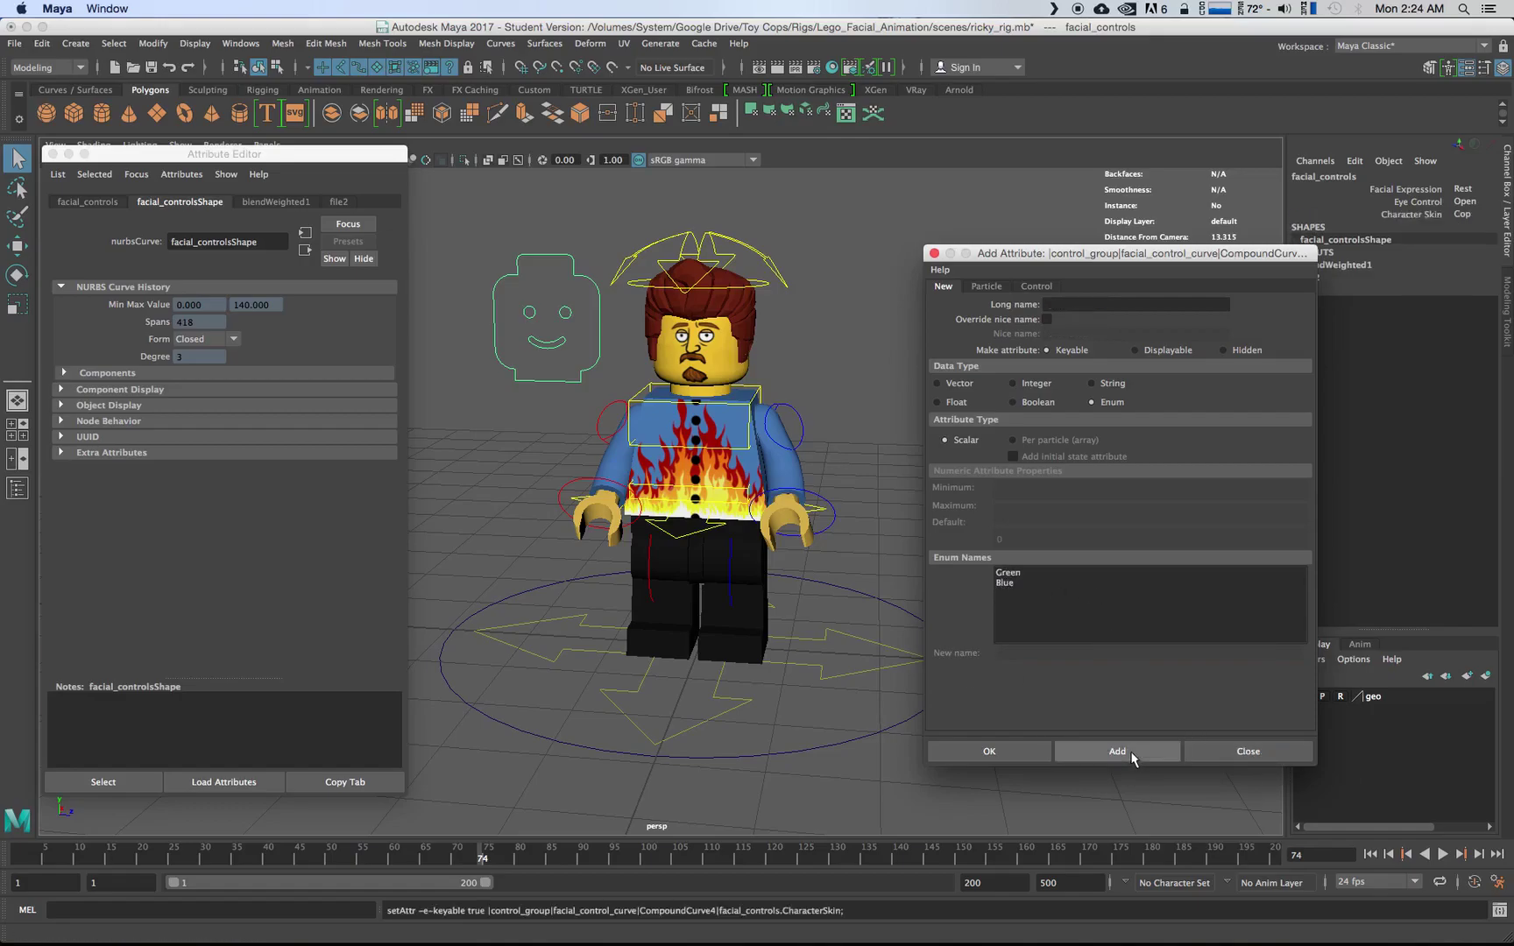
{"action": "left_click", "coordinate": [934, 253]}
{"action": "left_click", "coordinate": [1481, 218]}
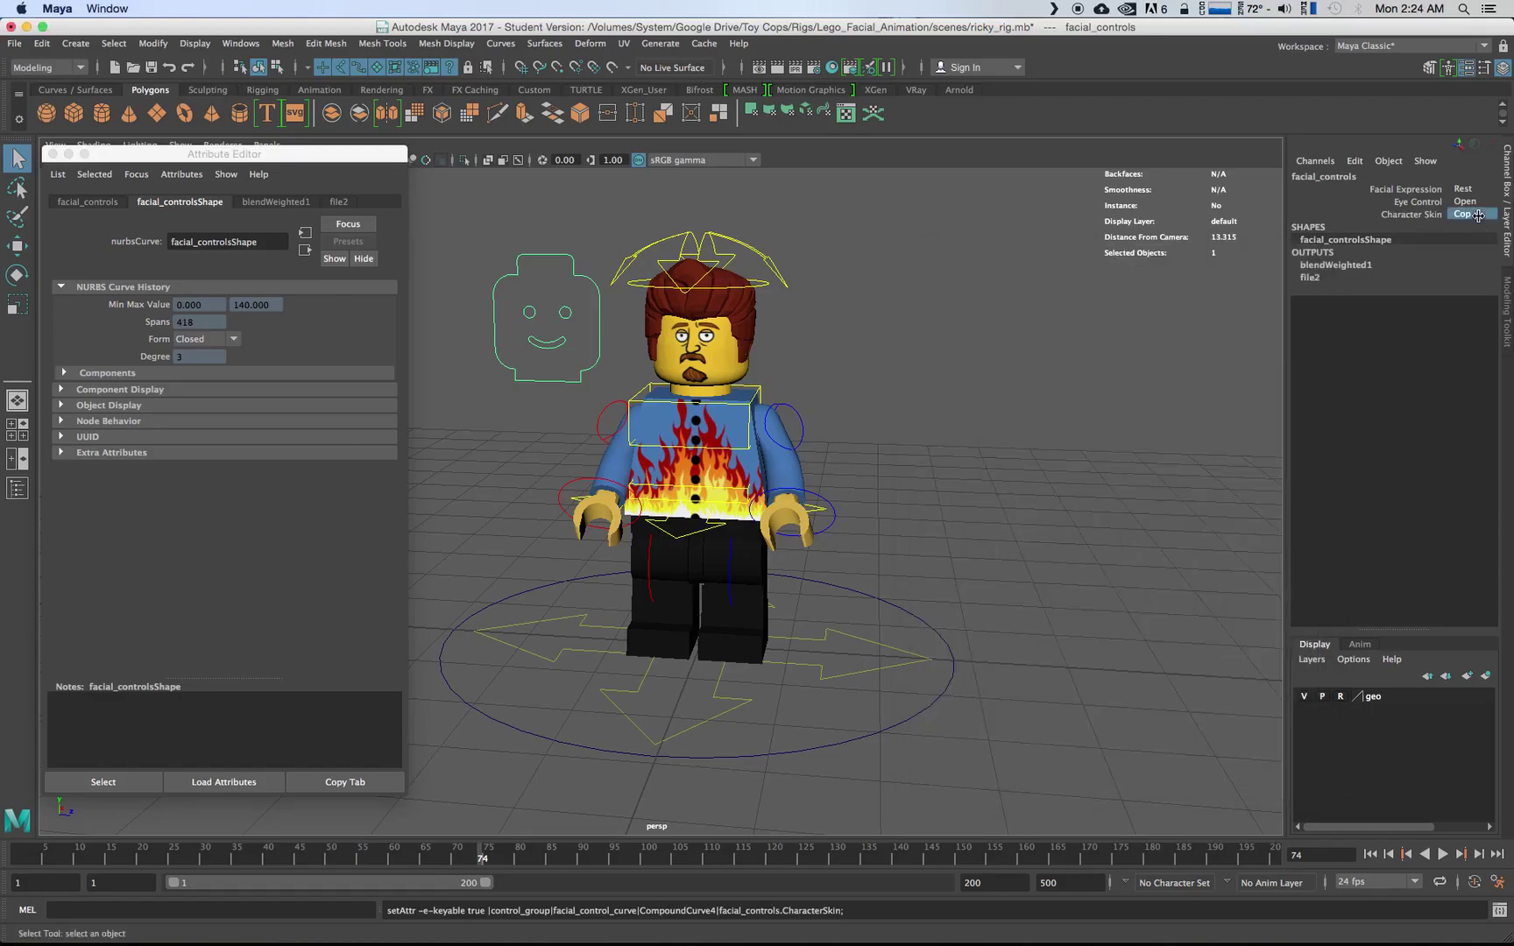
{"action": "left_click", "coordinate": [1473, 220]}
- Open Set Driven Key from the Animation menu set and load the facial control curve as the driver
{"action": "left_click_drag", "start_coordinate": [235, 158], "coordinate": [279, 157]}
{"action": "left_click", "coordinate": [95, 154]}
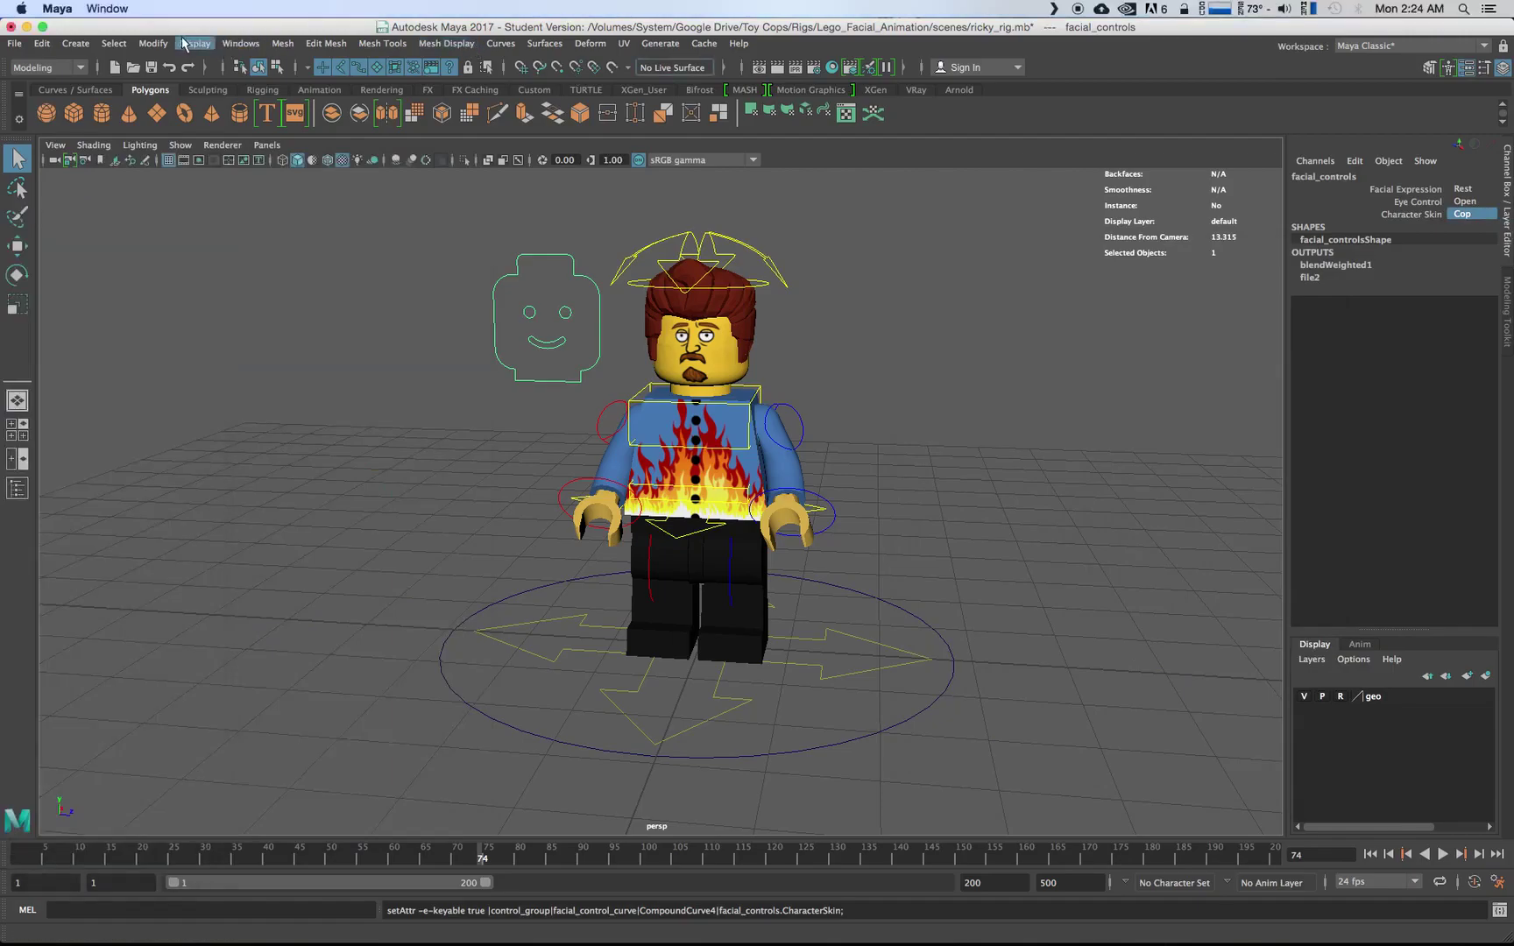
{"action": "left_click", "coordinate": [29, 70]}
{"action": "left_click", "coordinate": [48, 118]}
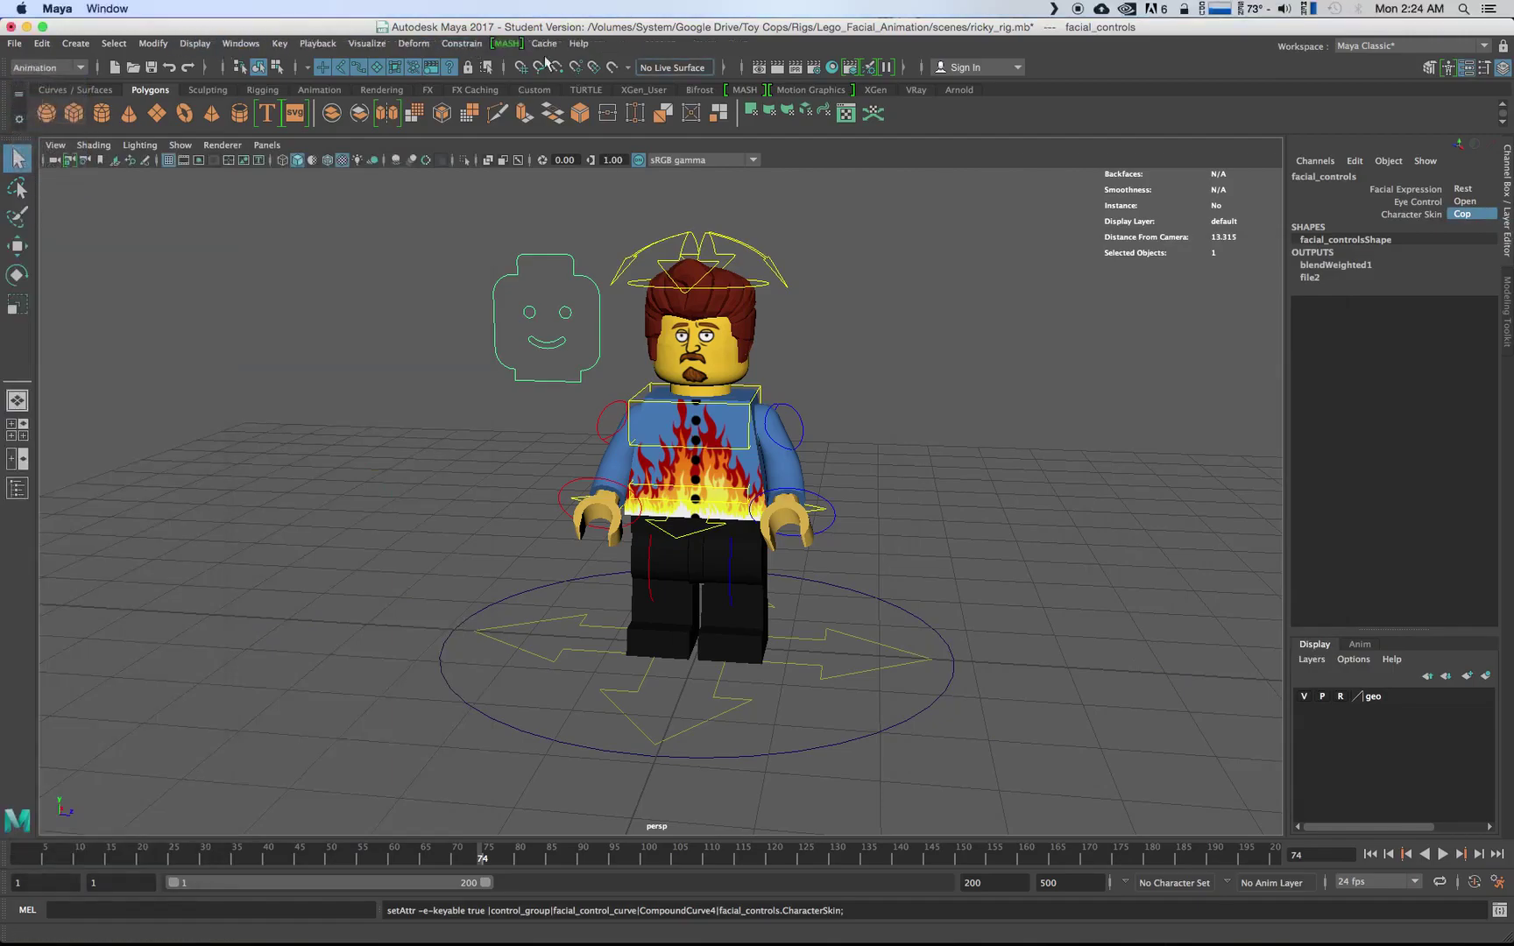
{"action": "left_click", "coordinate": [279, 43]}
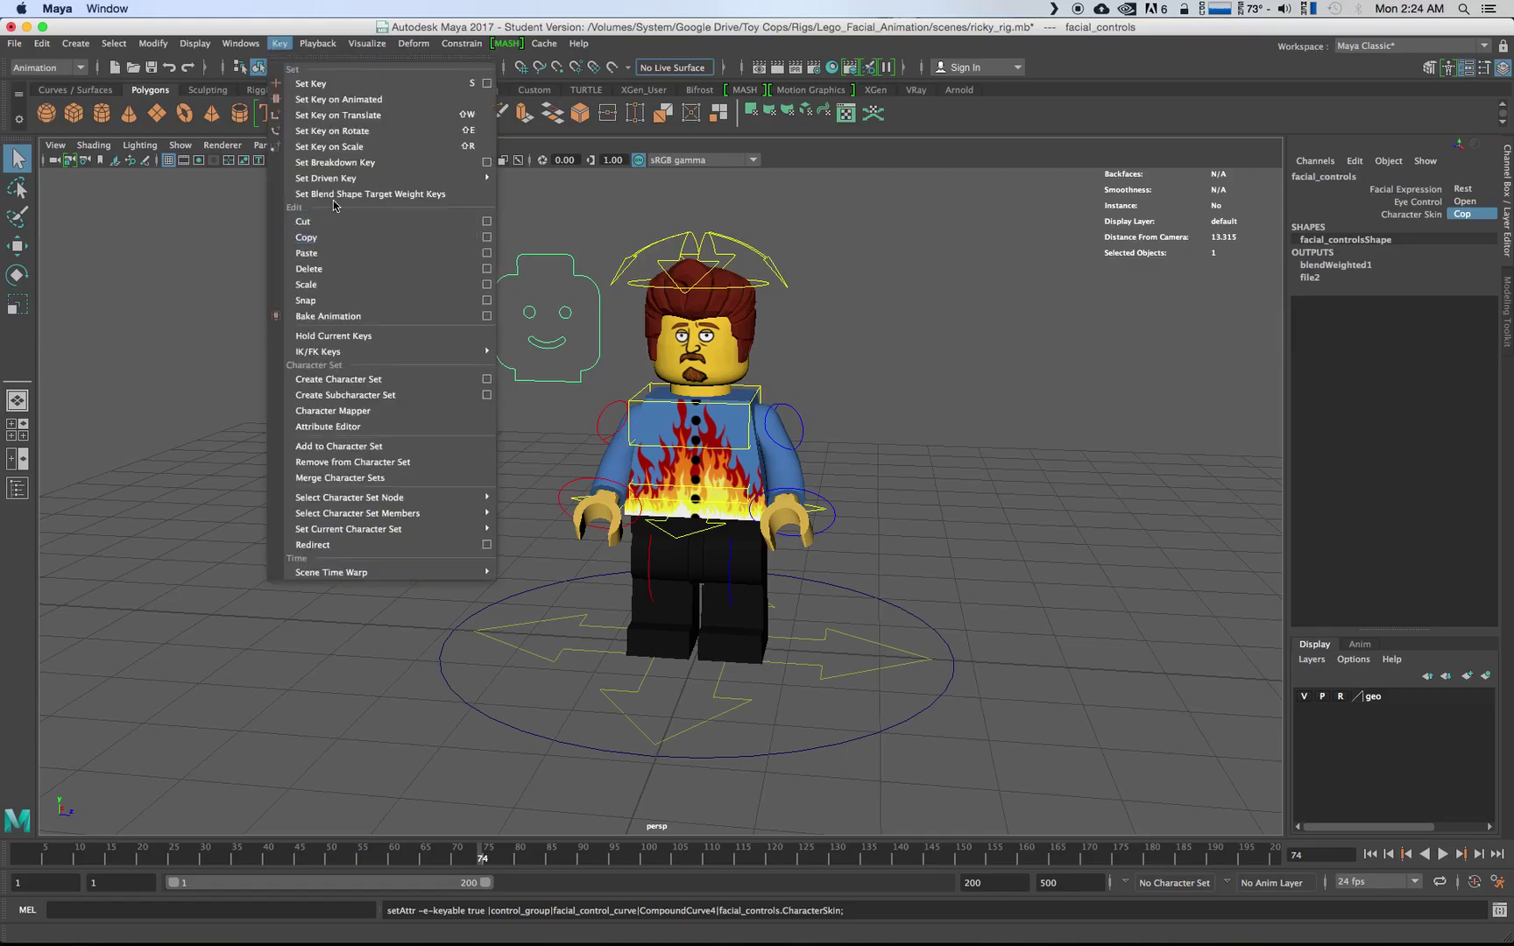
{"action": "mouse_move", "coordinate": [412, 178]}
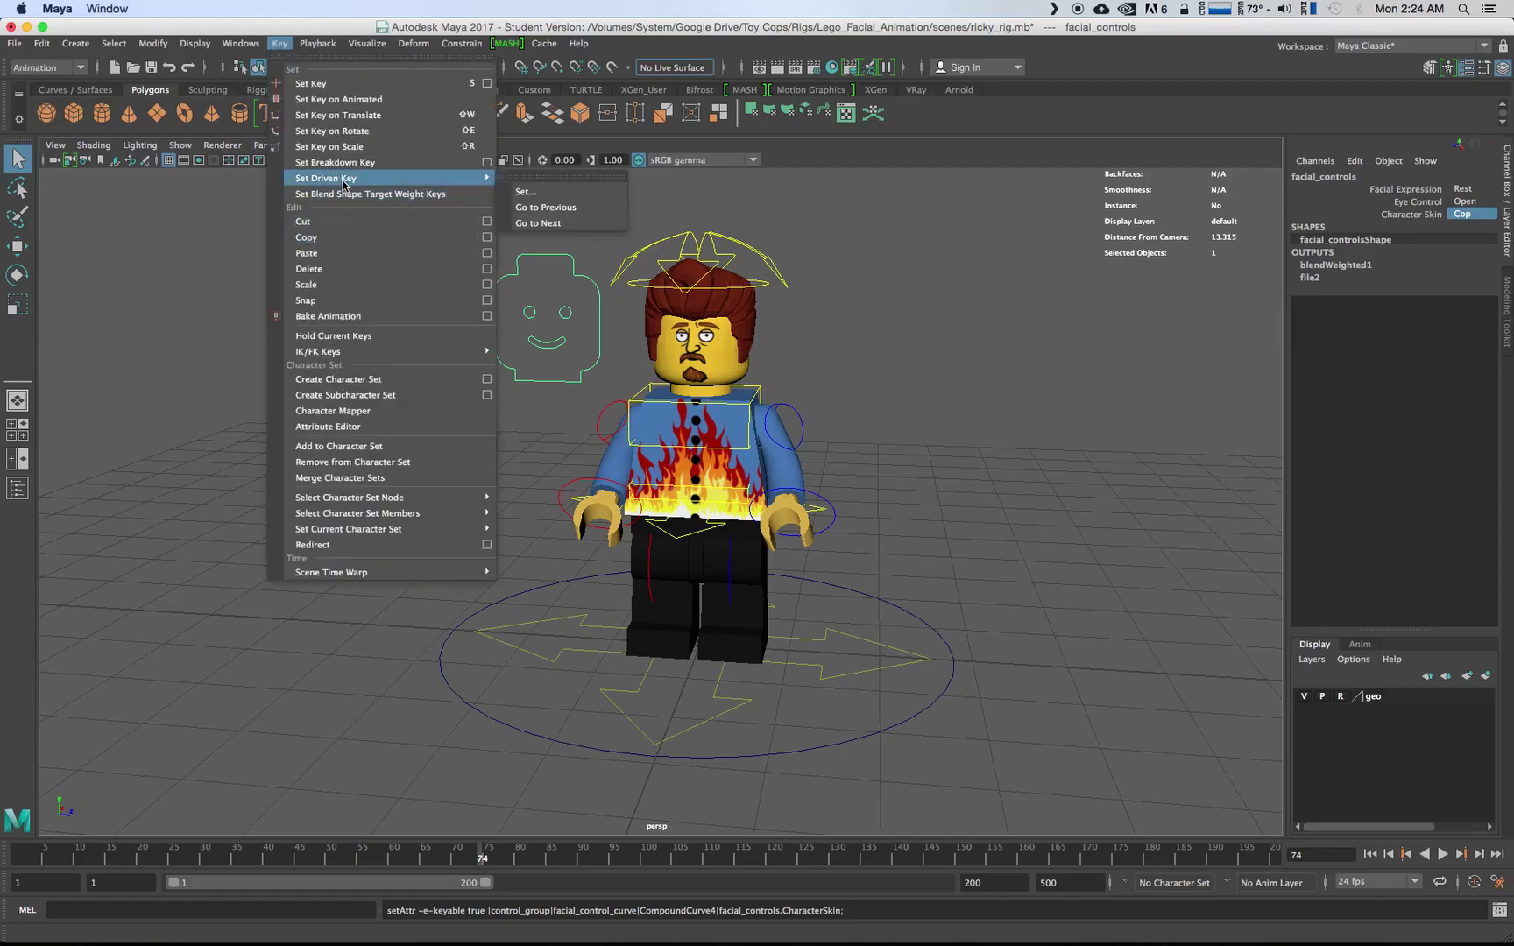
{"action": "left_click", "coordinate": [527, 190]}
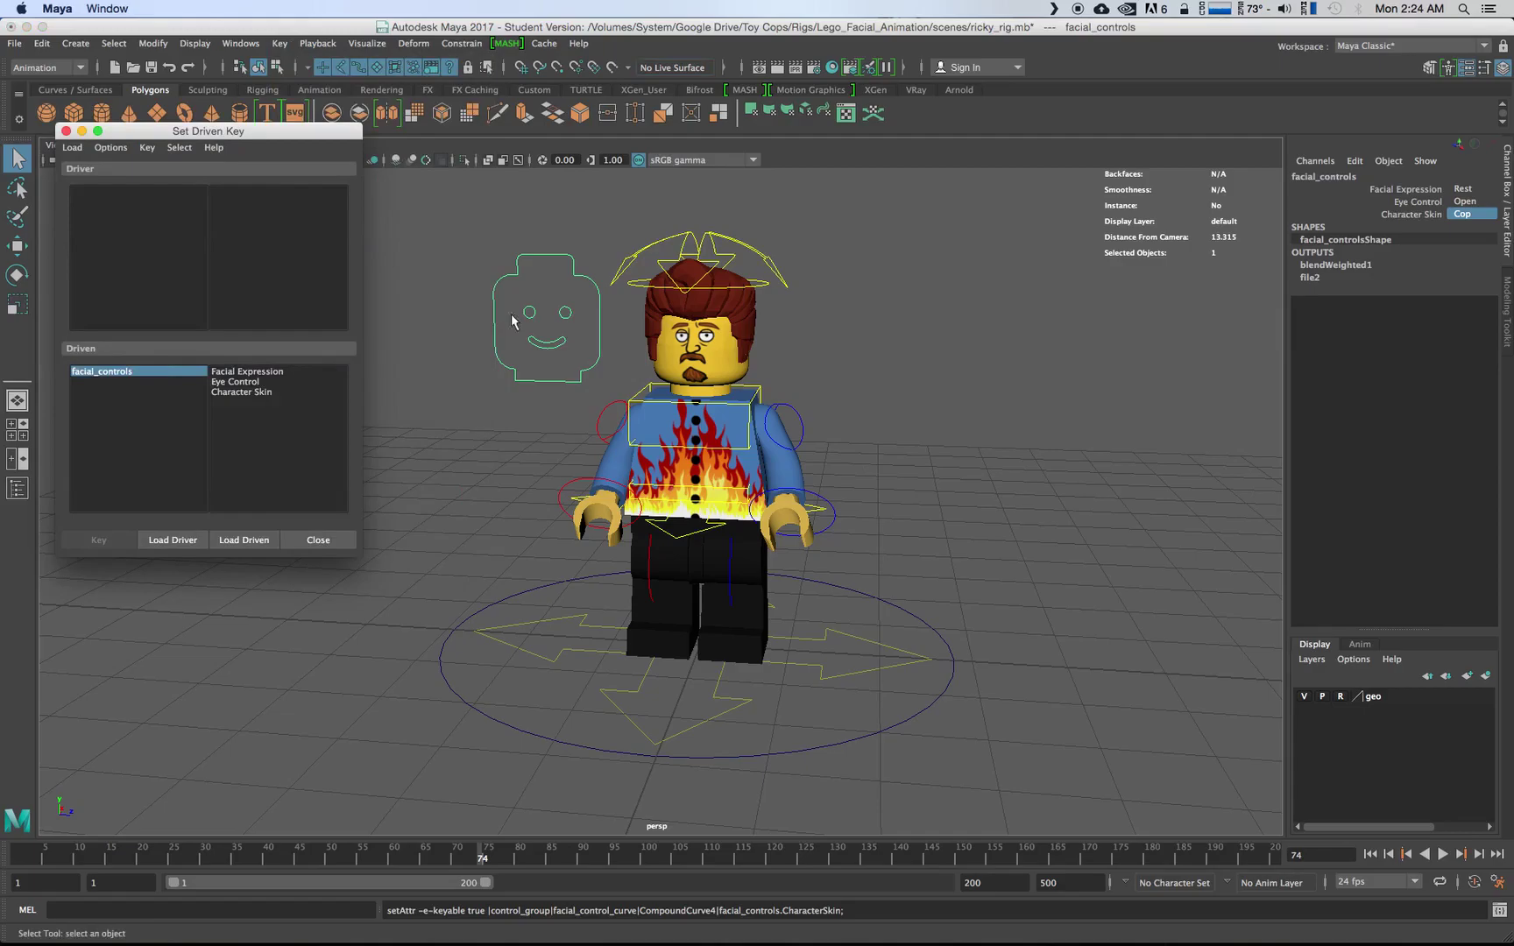
{"action": "left_click", "coordinate": [599, 352]}
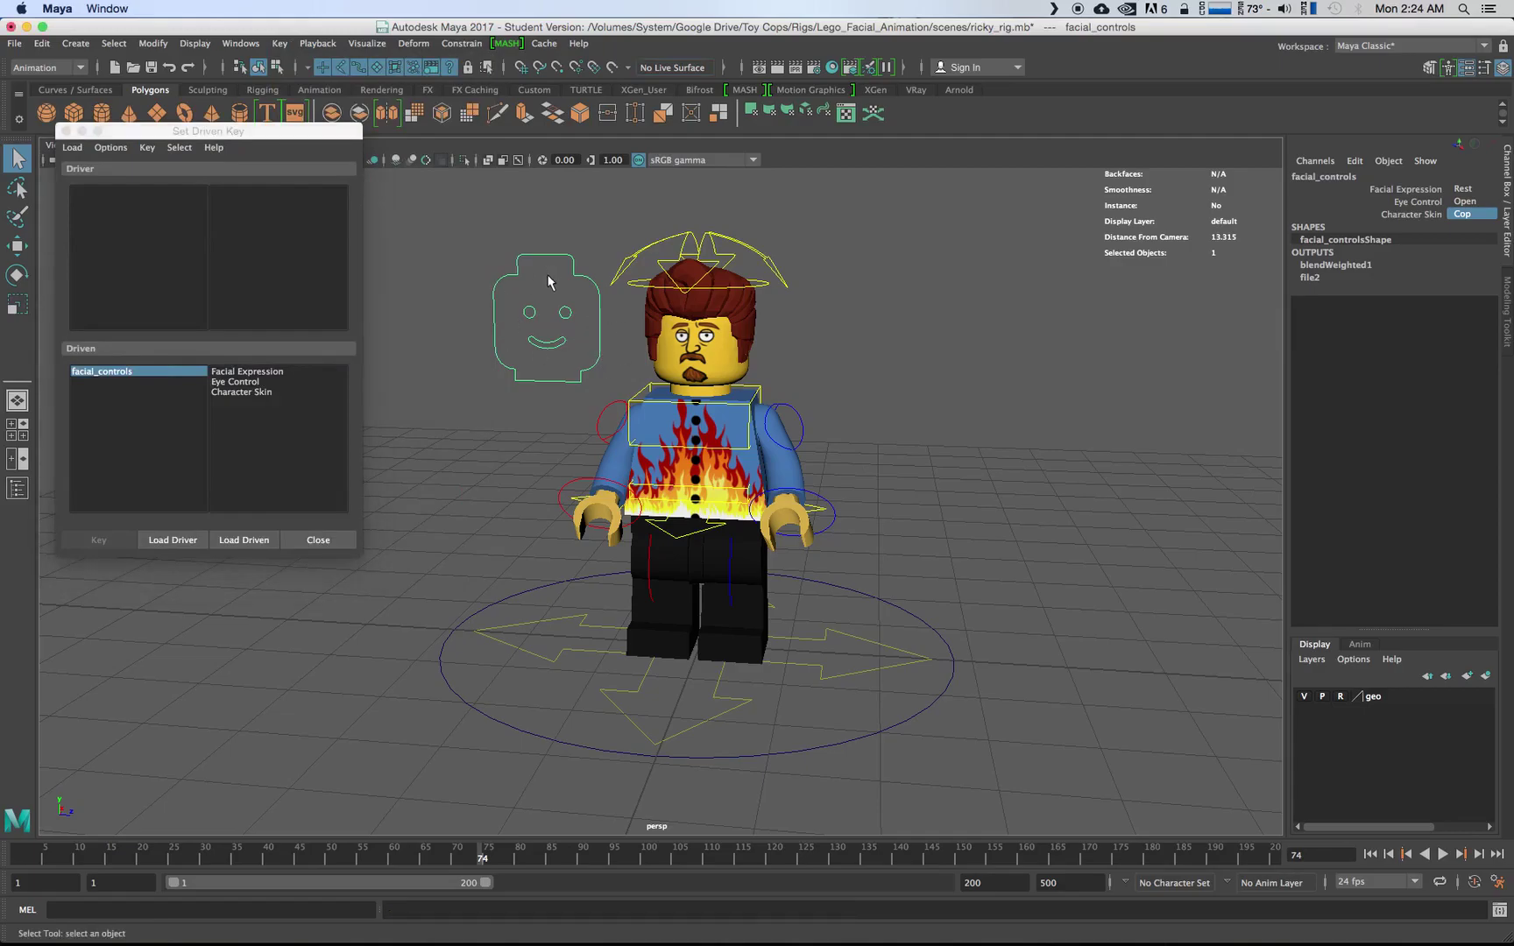
{"action": "left_click", "coordinate": [182, 540]}
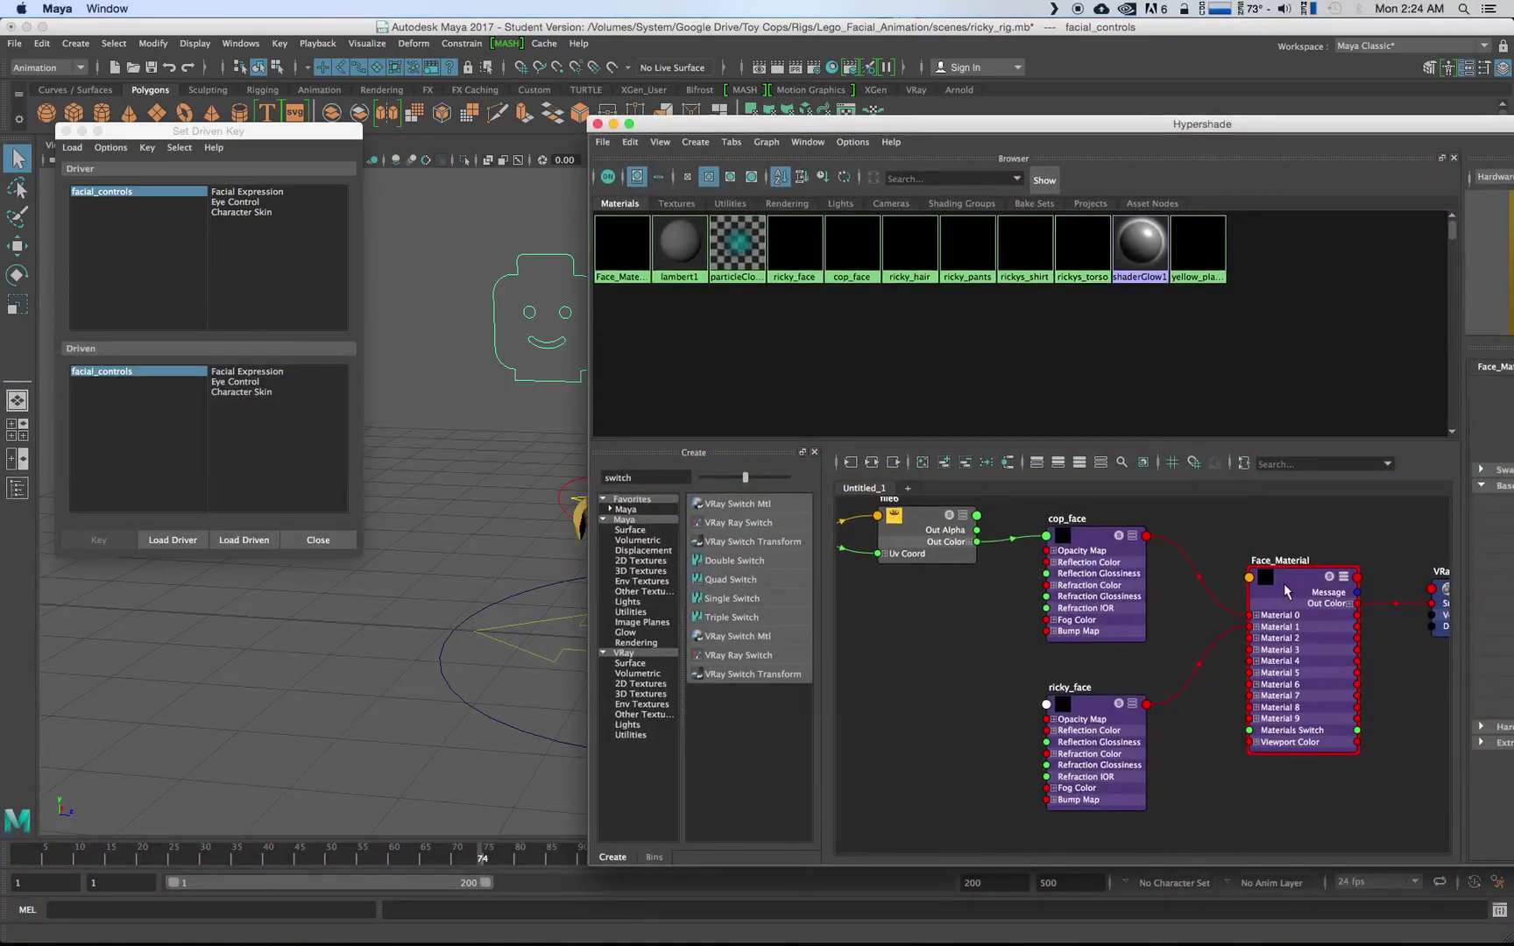
- Load Face_Material as the driven node and pair its Materials Switch with the driver's Character Skin attribute
{"action": "left_click", "coordinate": [1286, 593]}
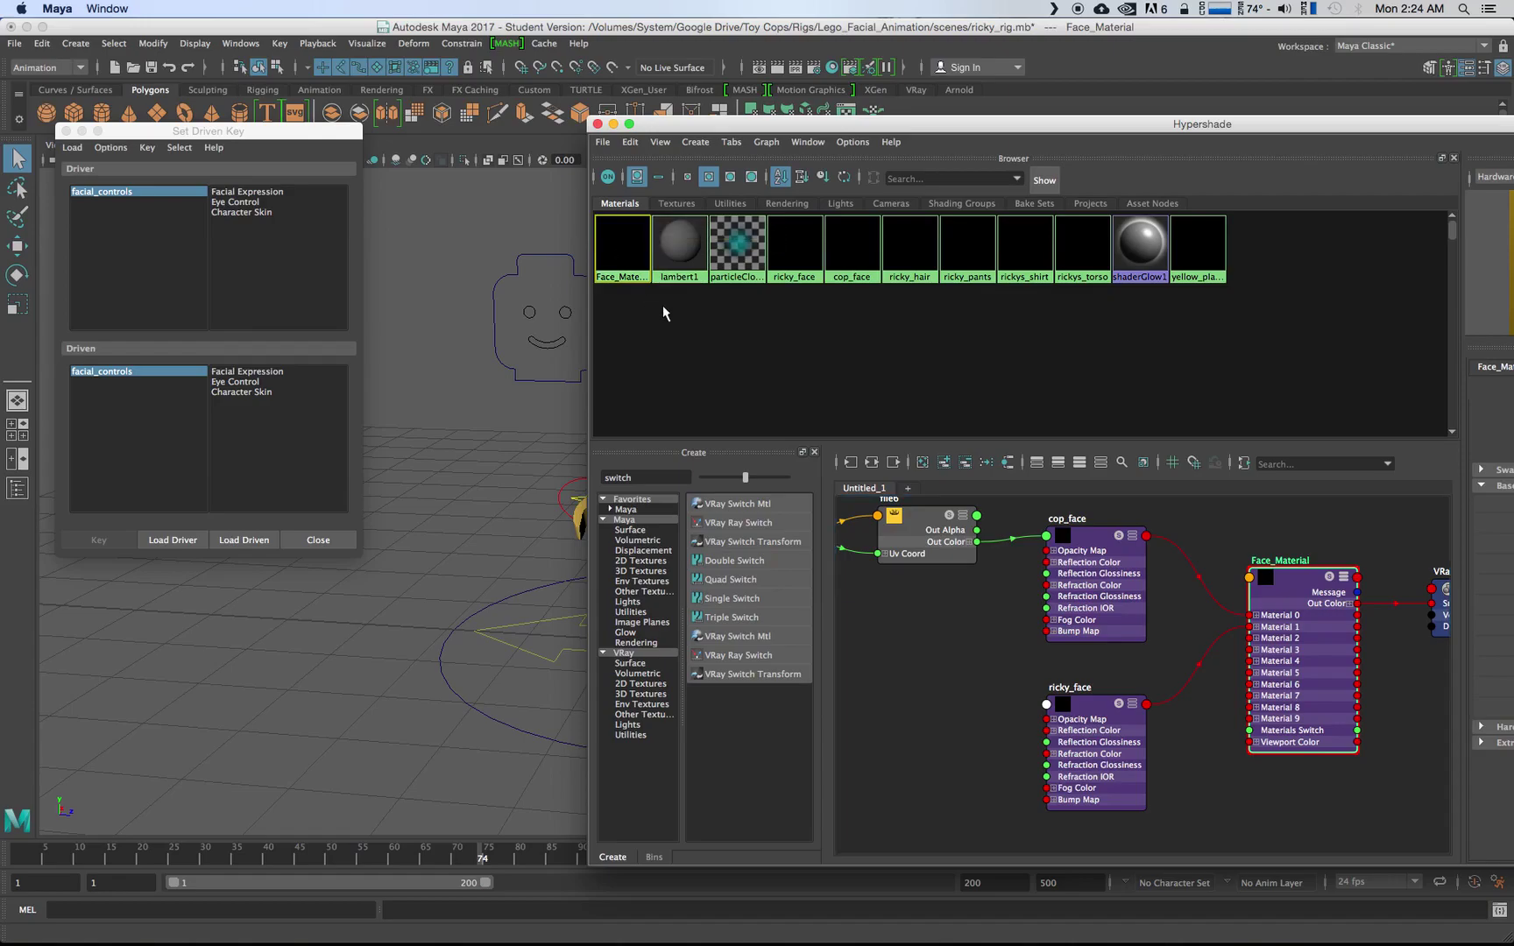
{"action": "left_click", "coordinate": [246, 540]}
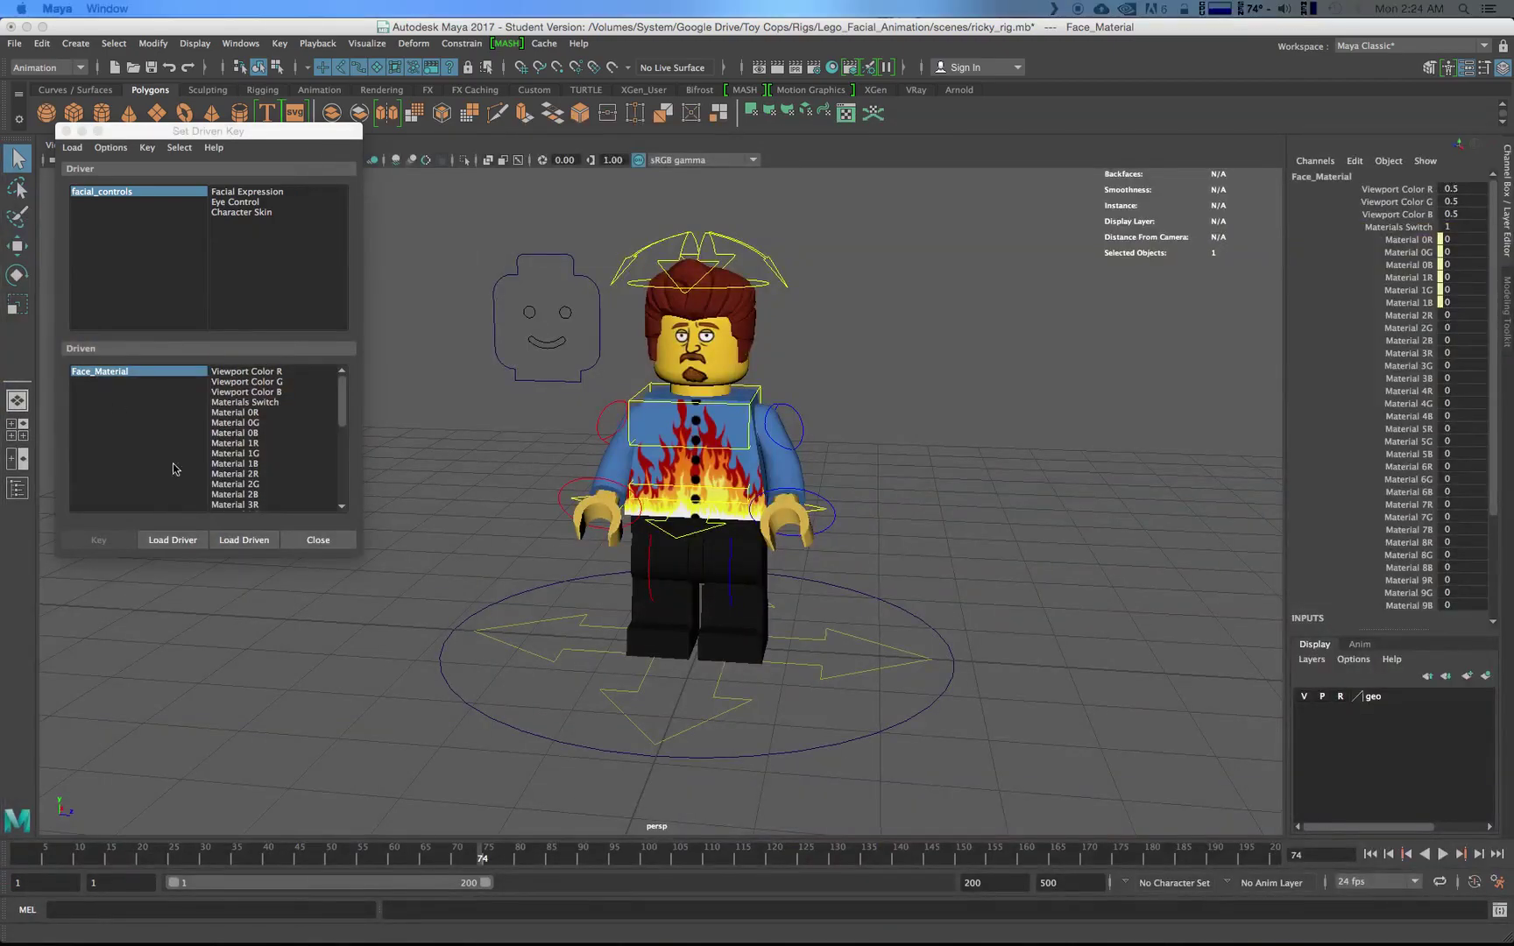
{"action": "left_click", "coordinate": [265, 402]}
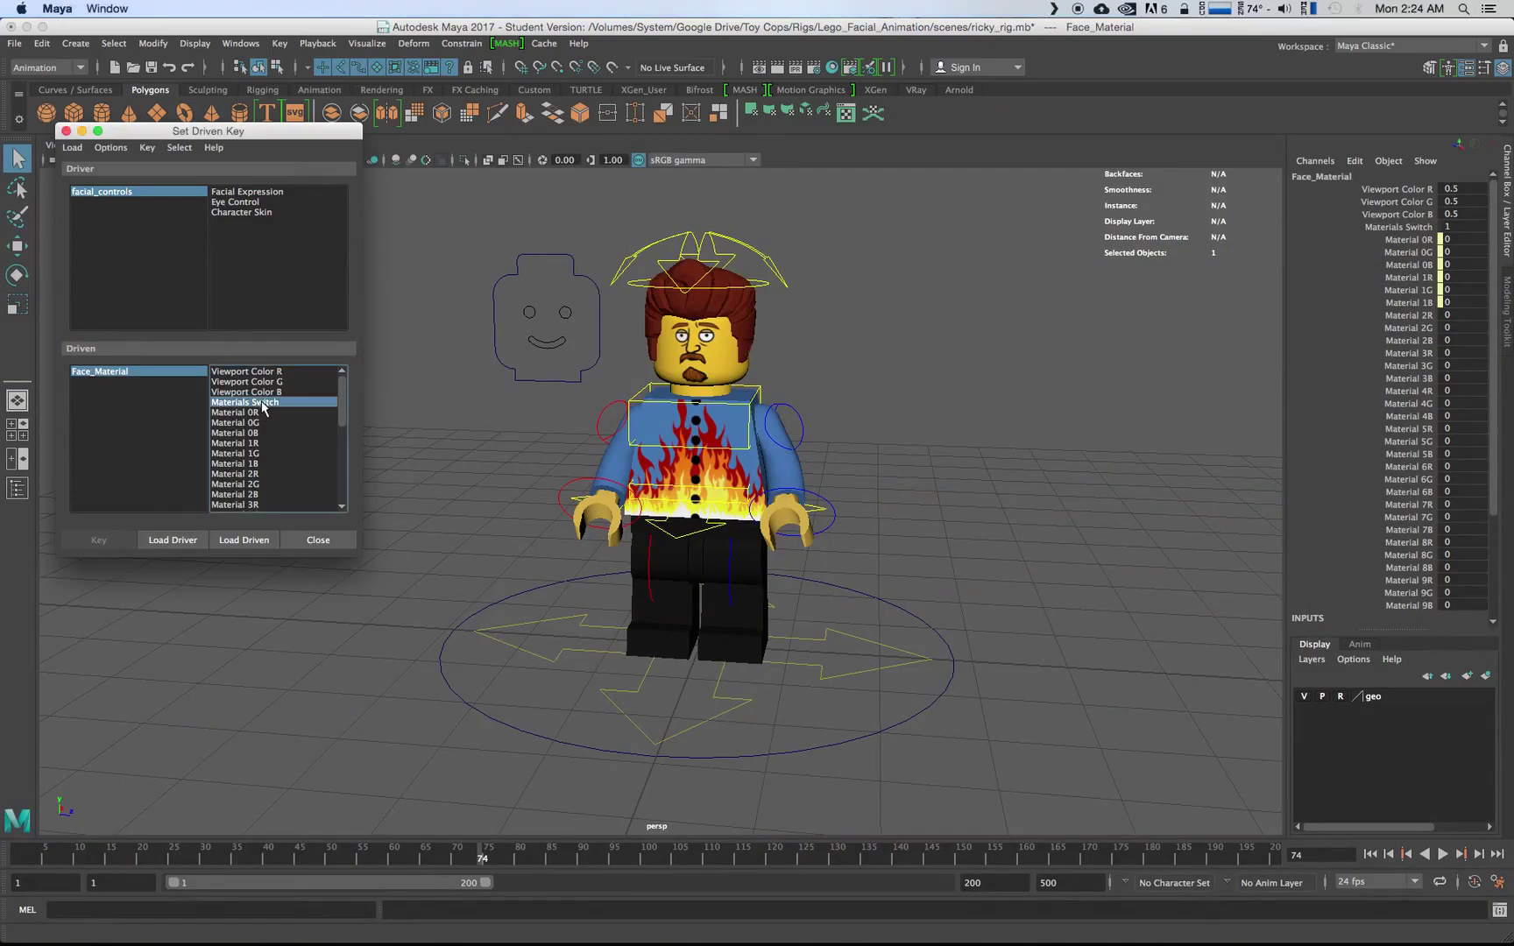
{"action": "left_click", "coordinate": [256, 215]}
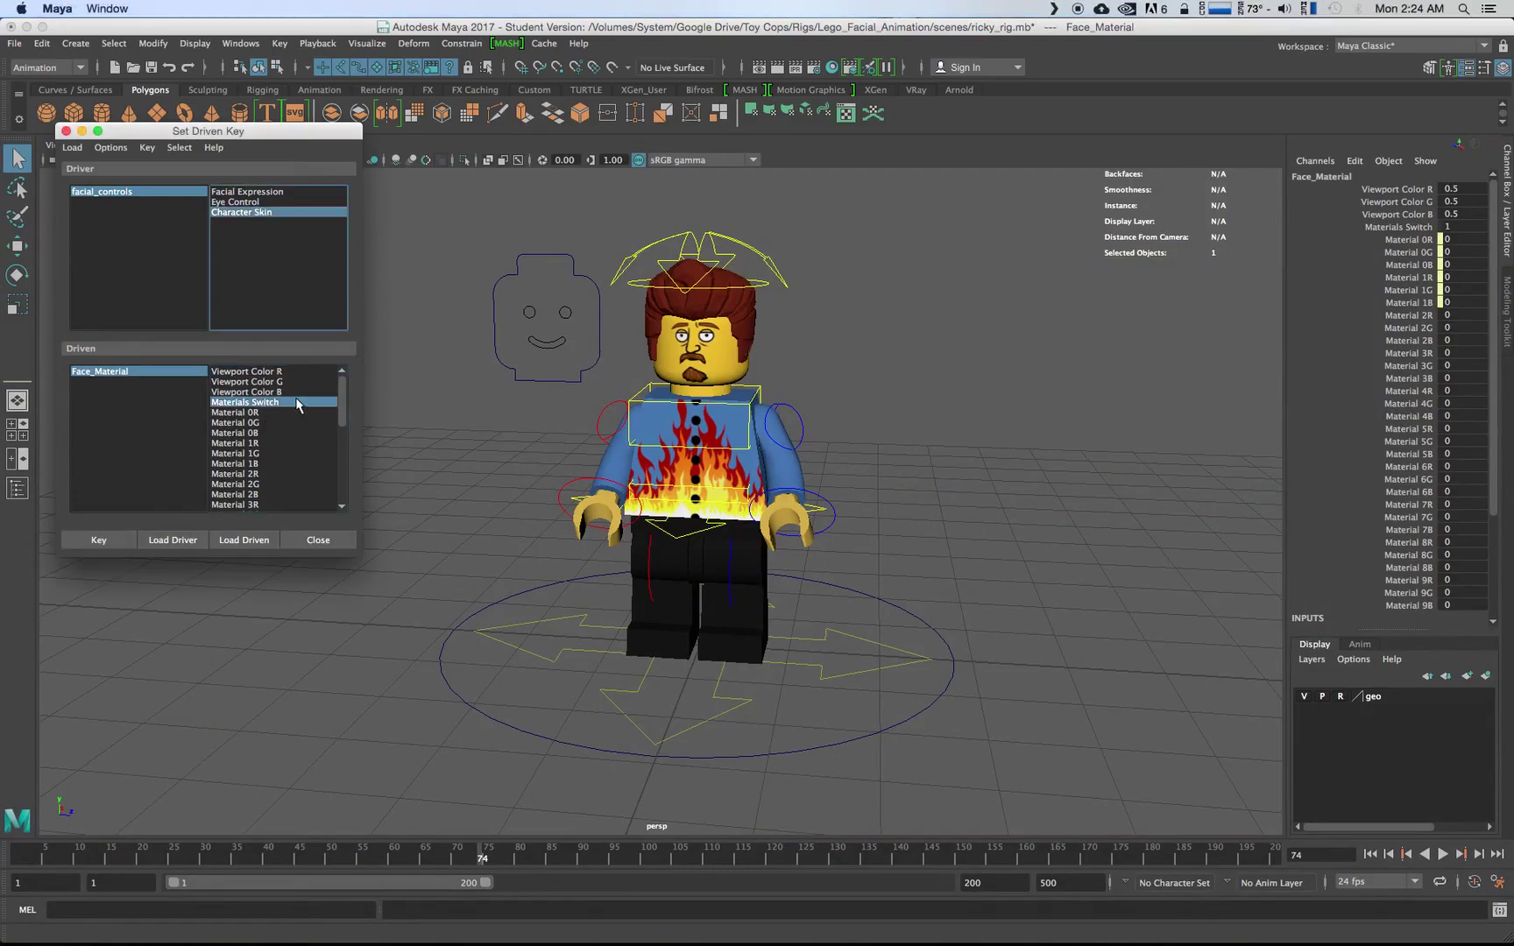
{"action": "left_click_drag", "start_coordinate": [216, 136], "coordinate": [230, 231]}
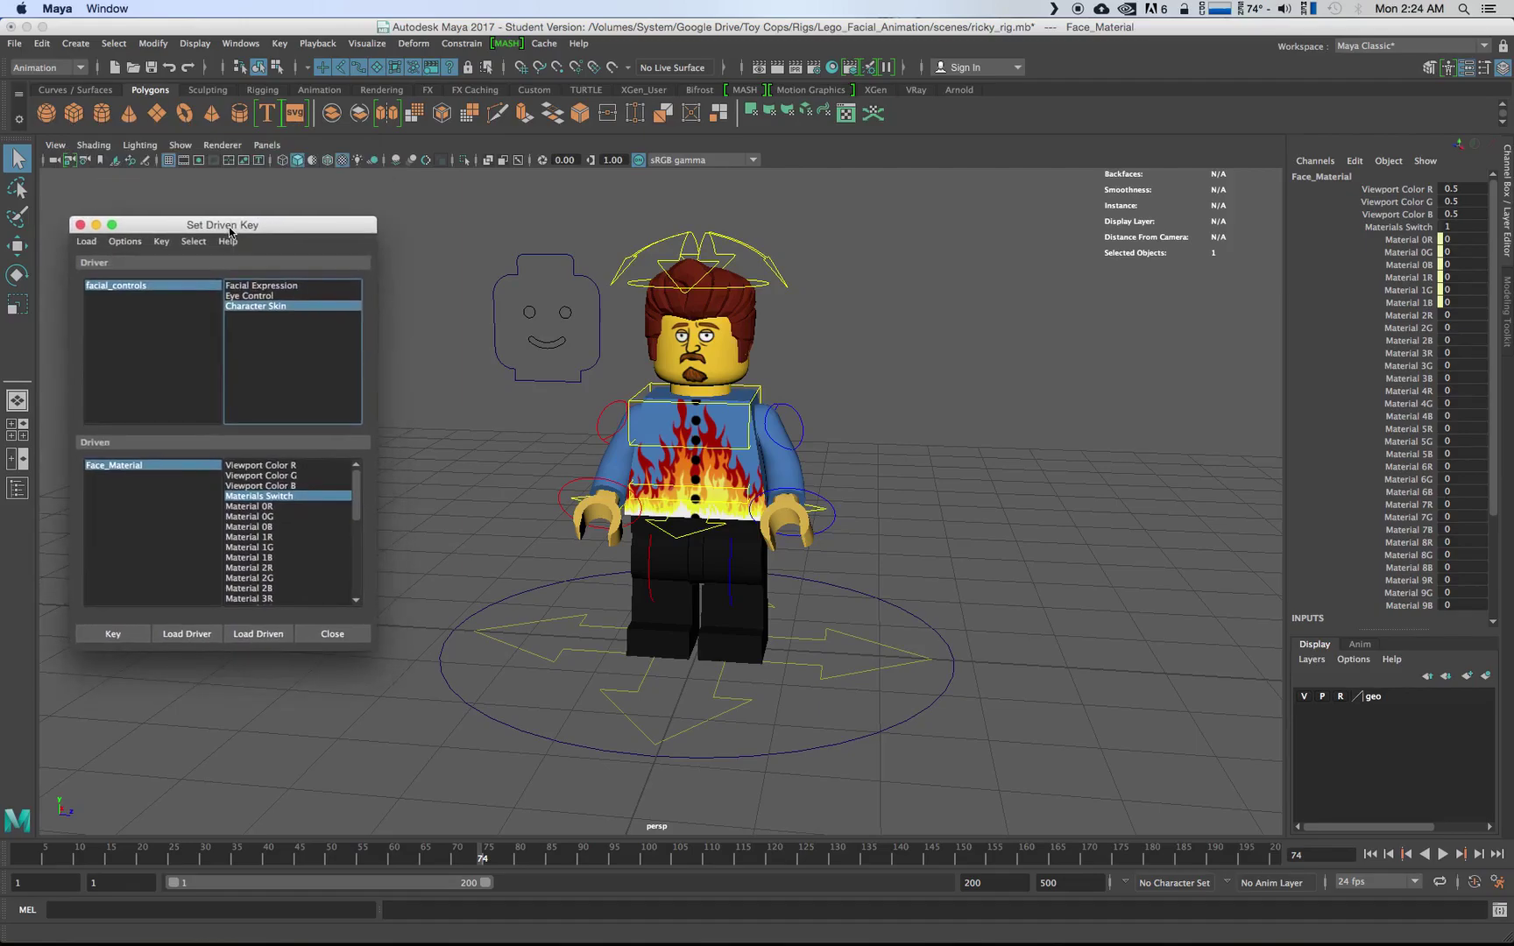
- Set Character Skin to Ricky and key it against Face_Material's Switch value of 1
{"action": "left_click", "coordinate": [598, 336]}
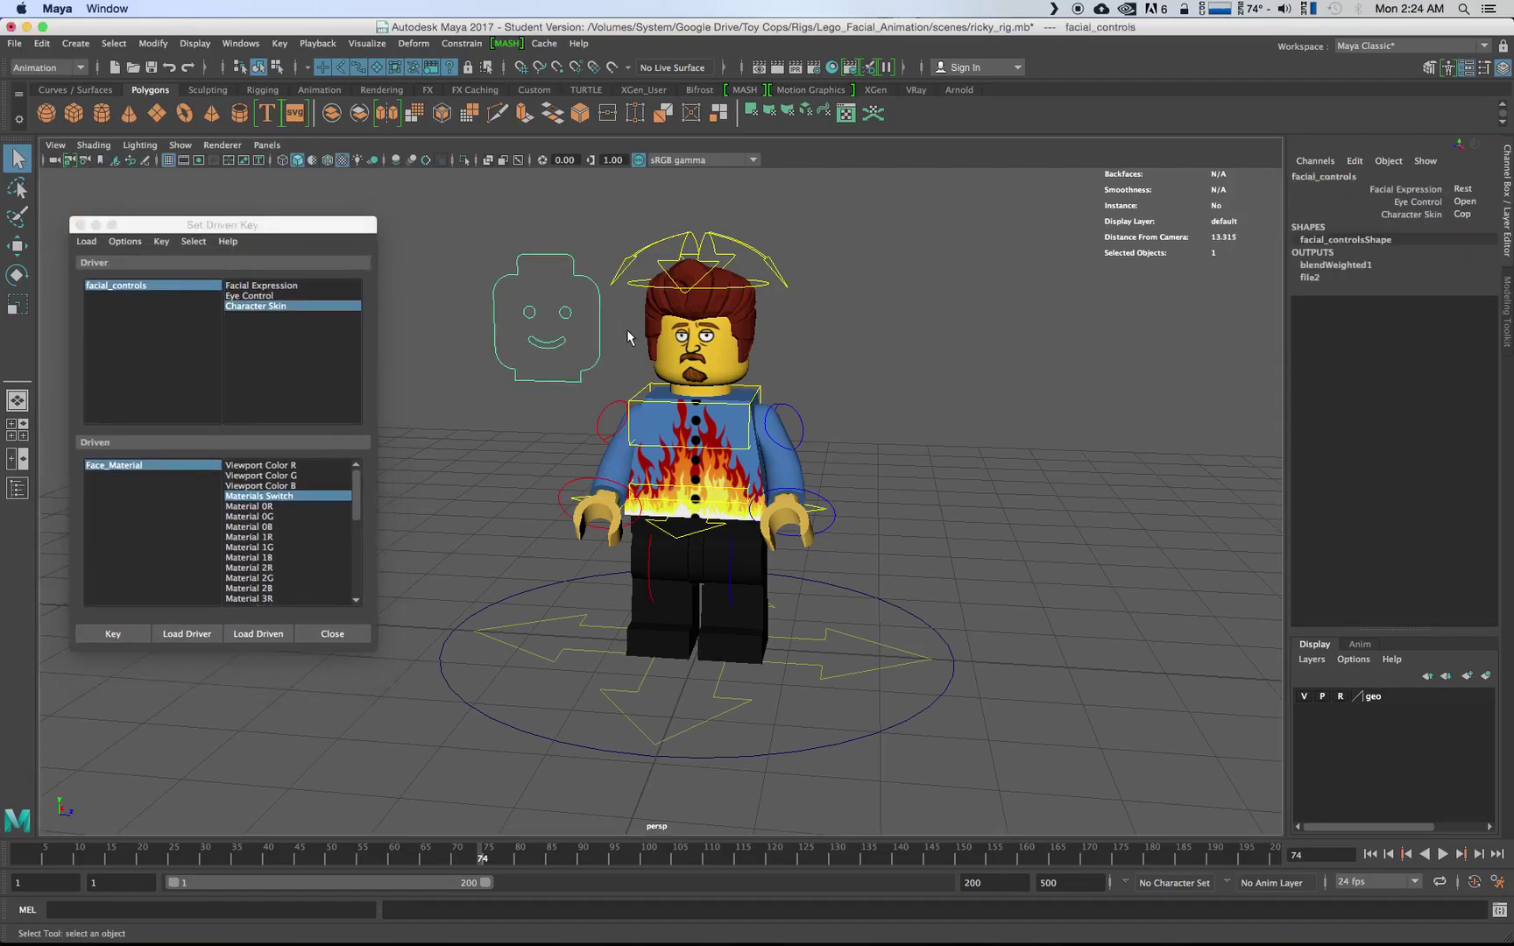
{"action": "left_click", "coordinate": [1463, 214]}
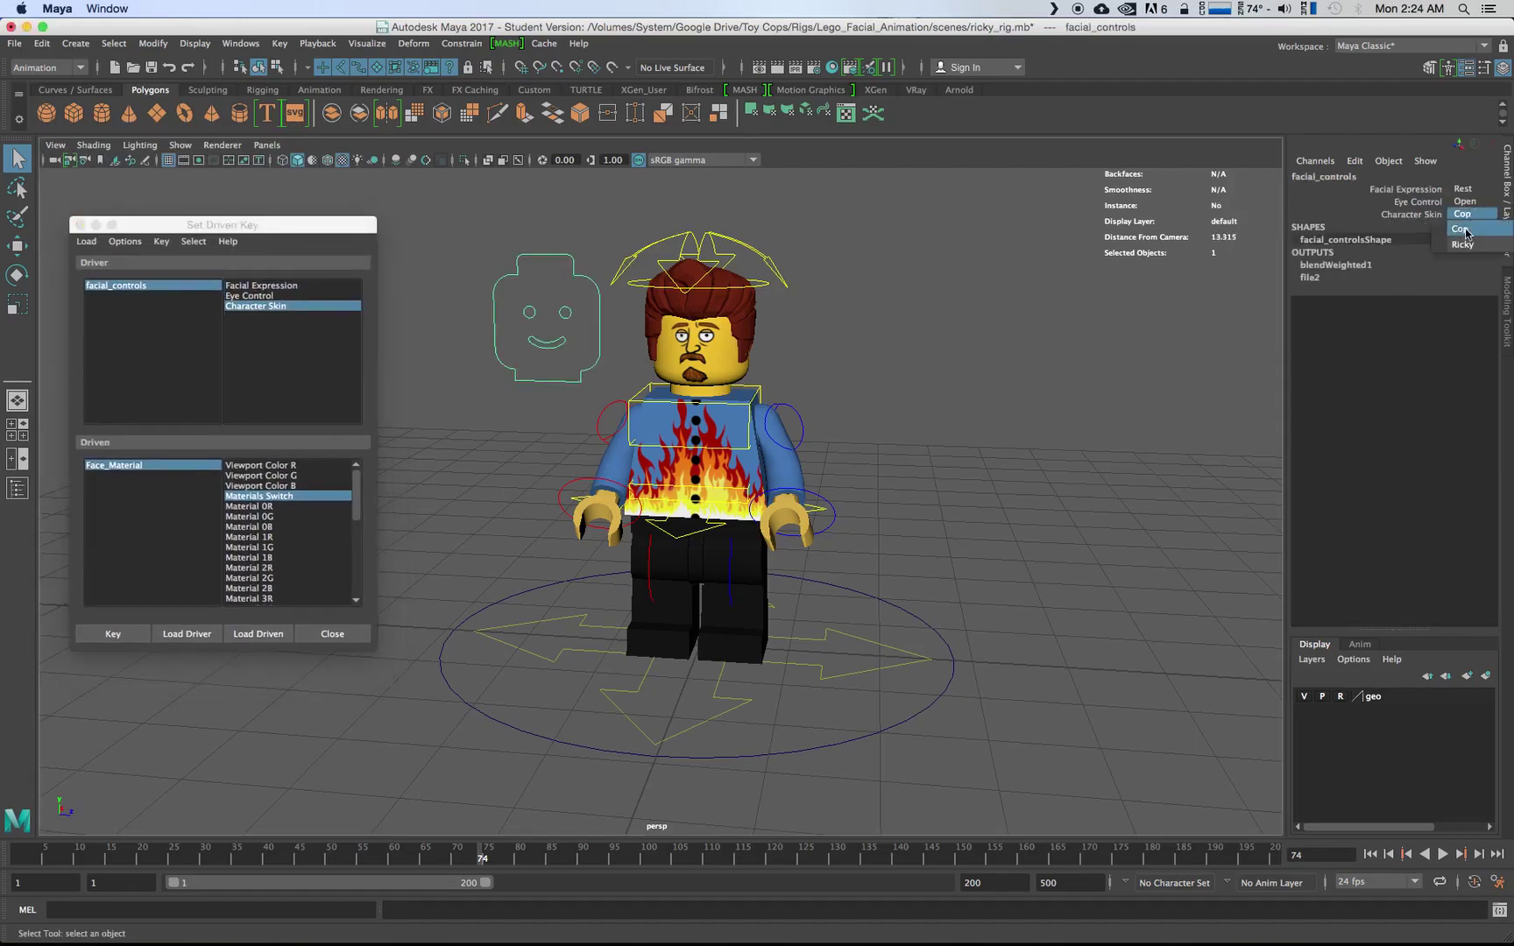
{"action": "left_click", "coordinate": [1470, 245]}
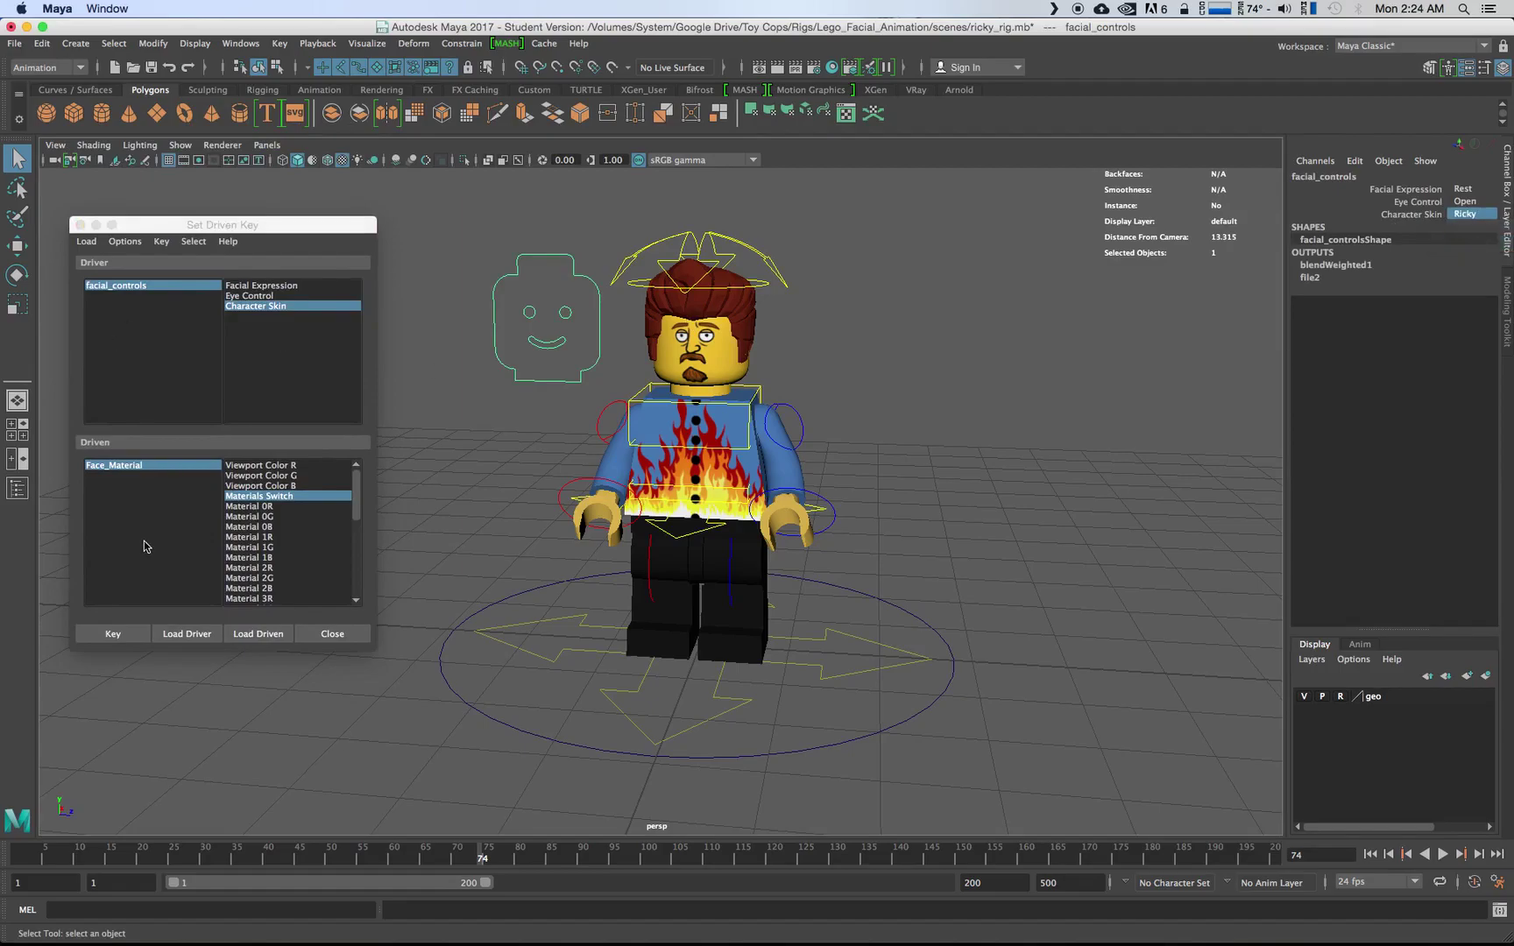
{"action": "left_click", "coordinate": [238, 501]}
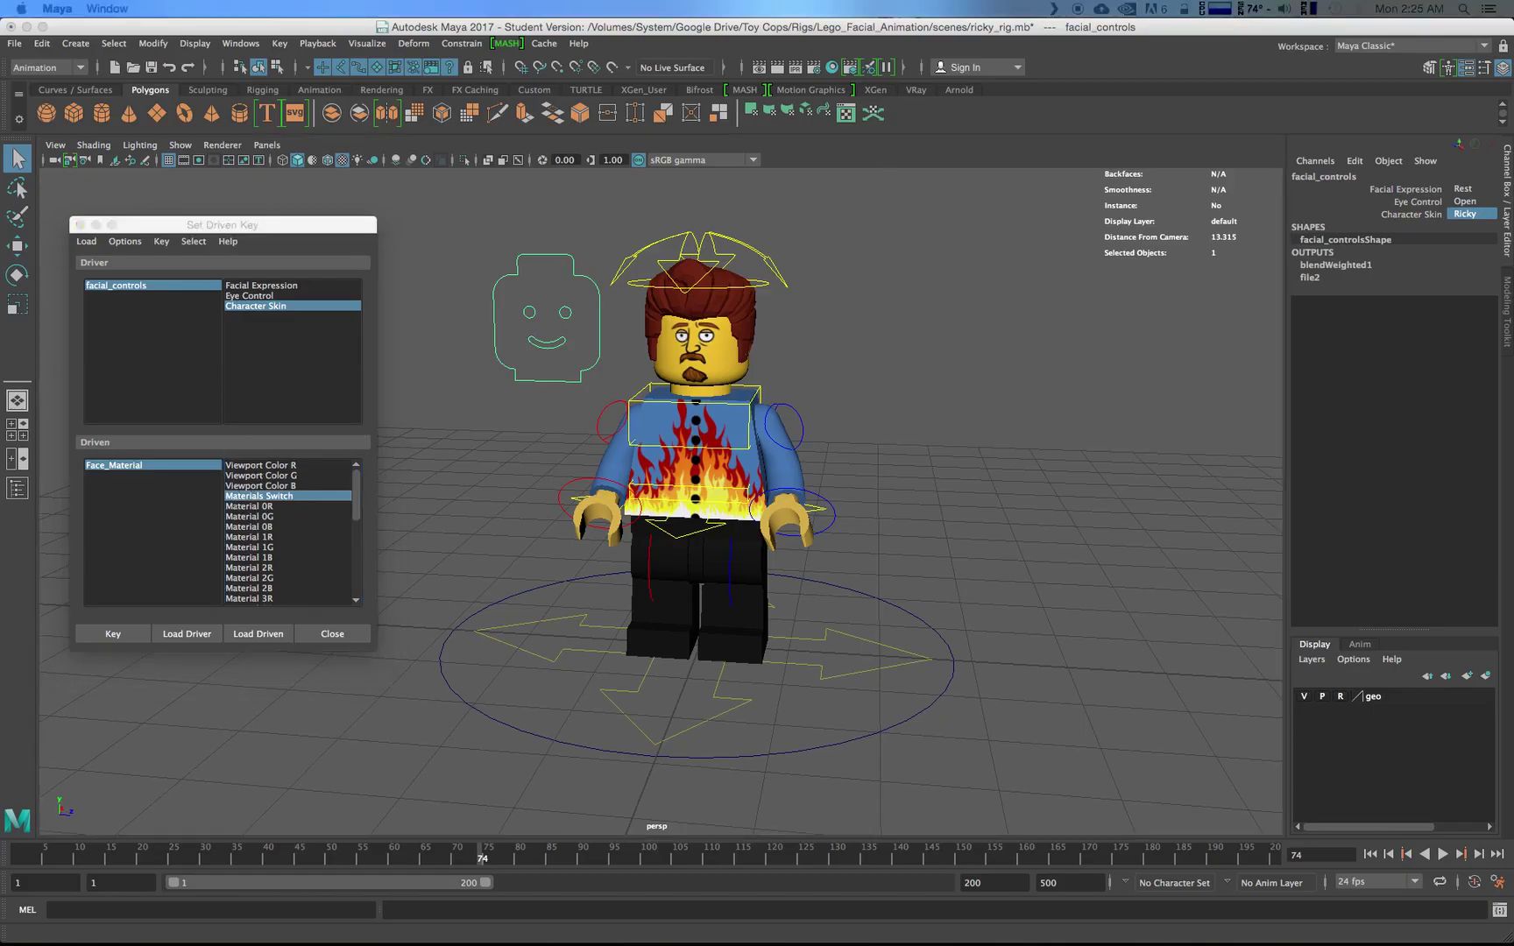
{"action": "left_click", "coordinate": [1007, 438]}
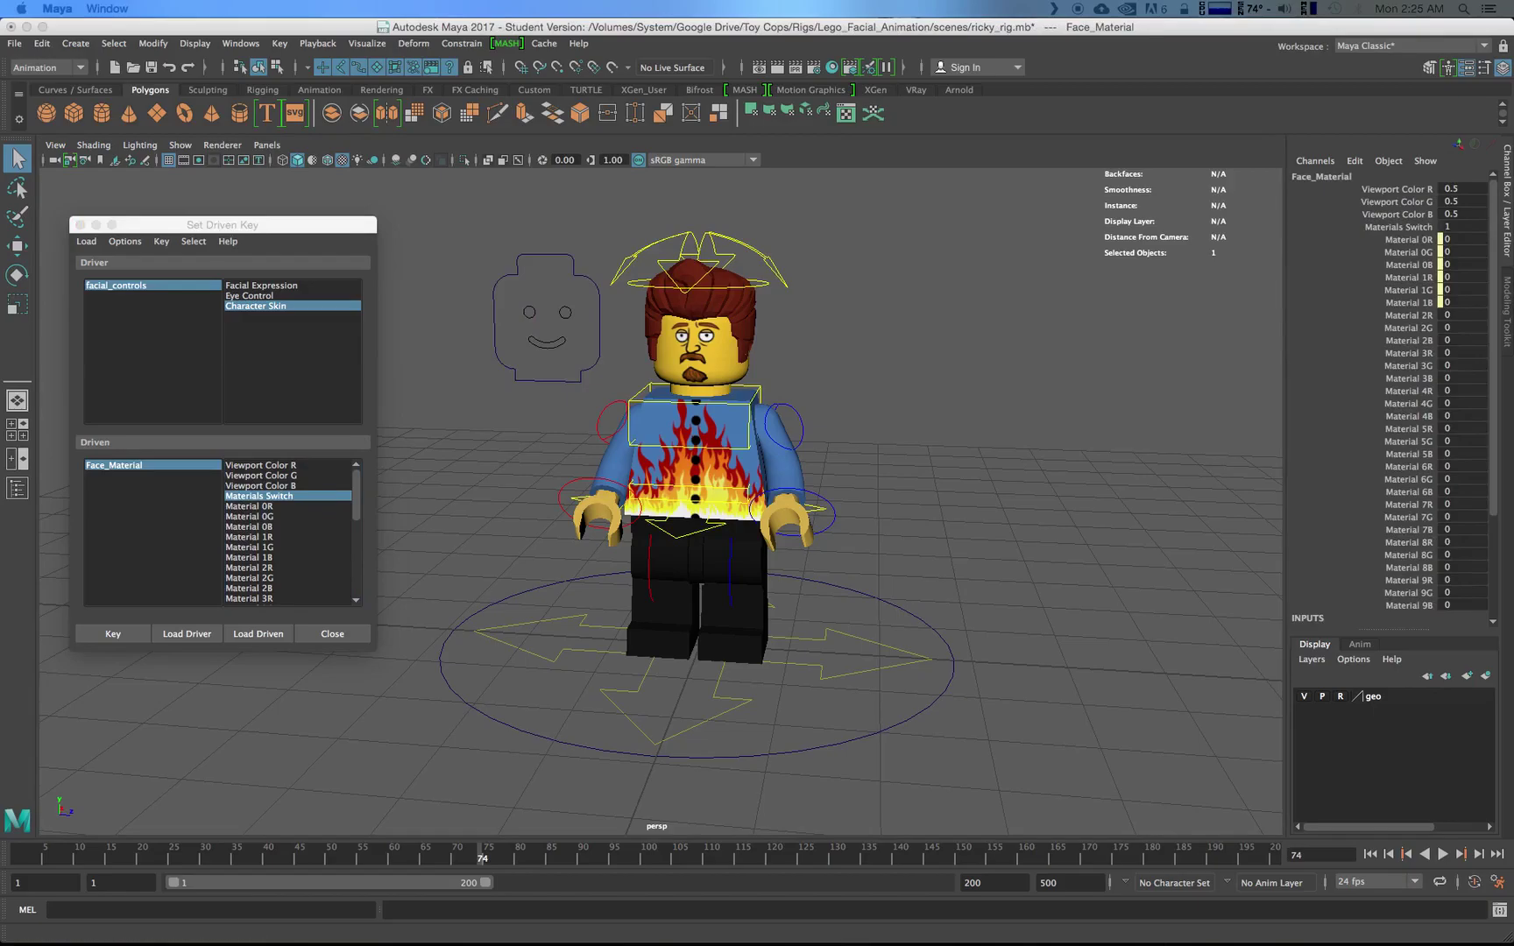
{"action": "key", "text": "ctrl+a"}
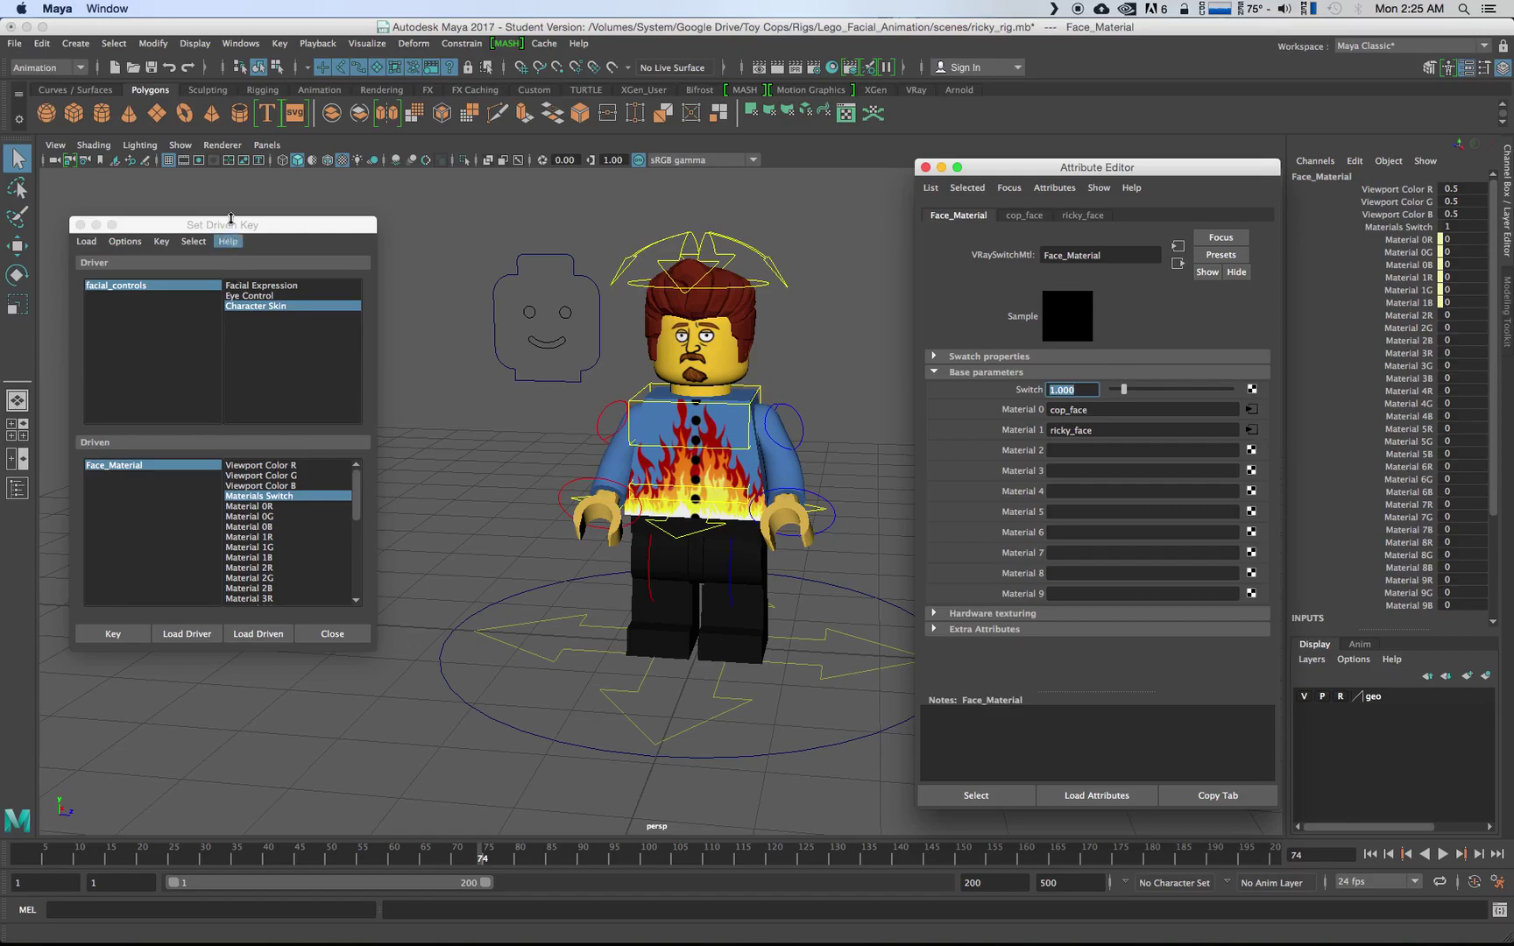
{"action": "left_click", "coordinate": [104, 634]}
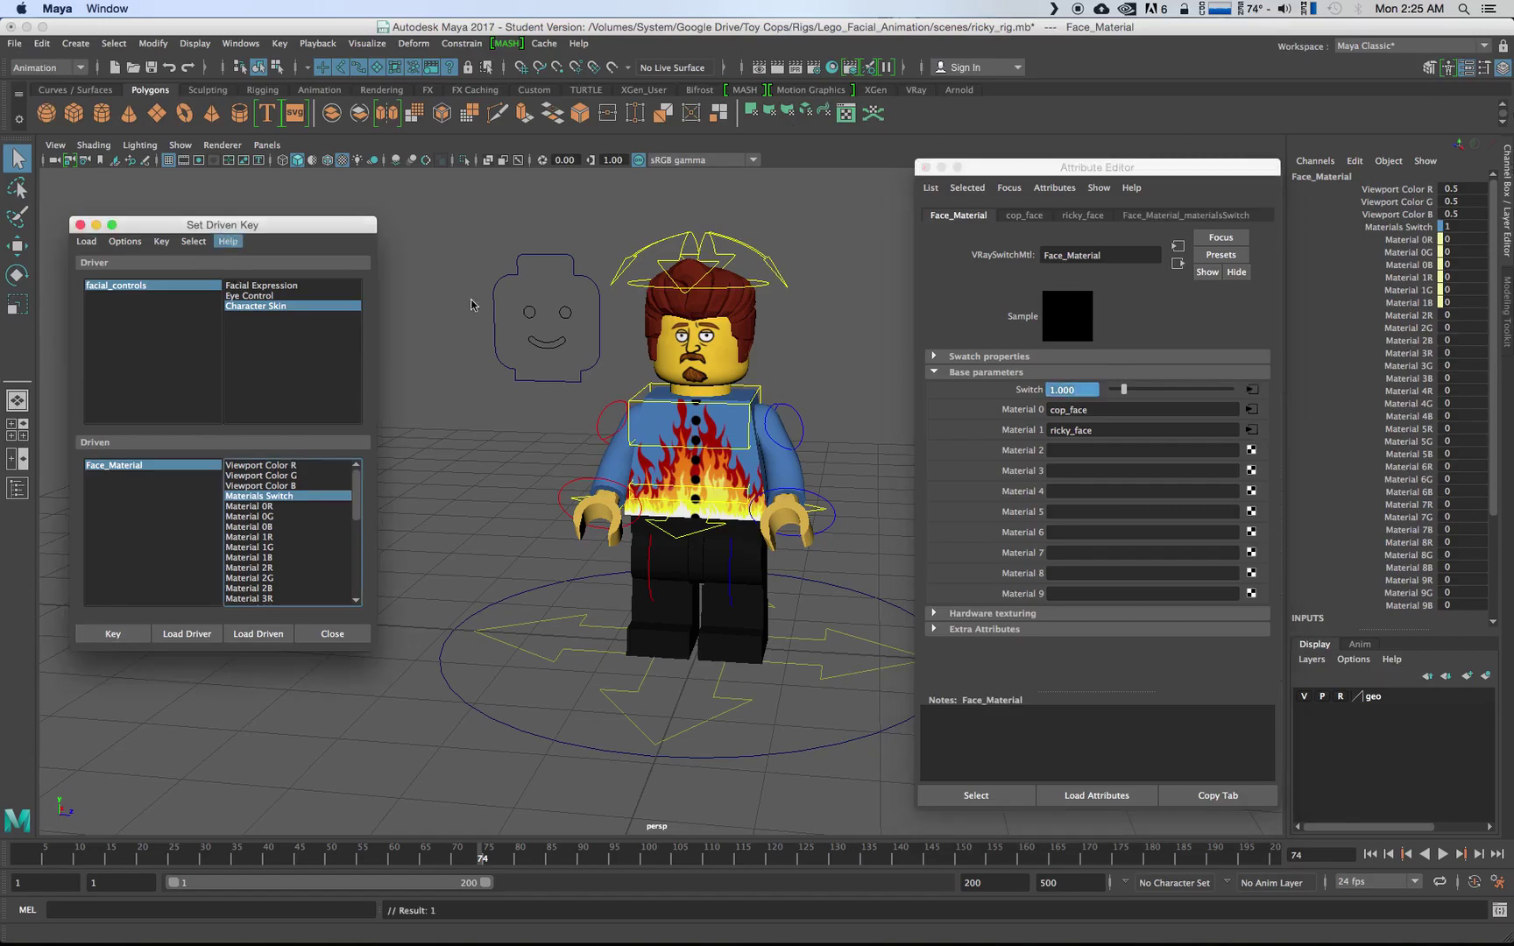
- Set Character Skin to Cop and Face_Material's Switch to 0, and key this driven relationship
{"action": "left_click", "coordinate": [599, 340]}
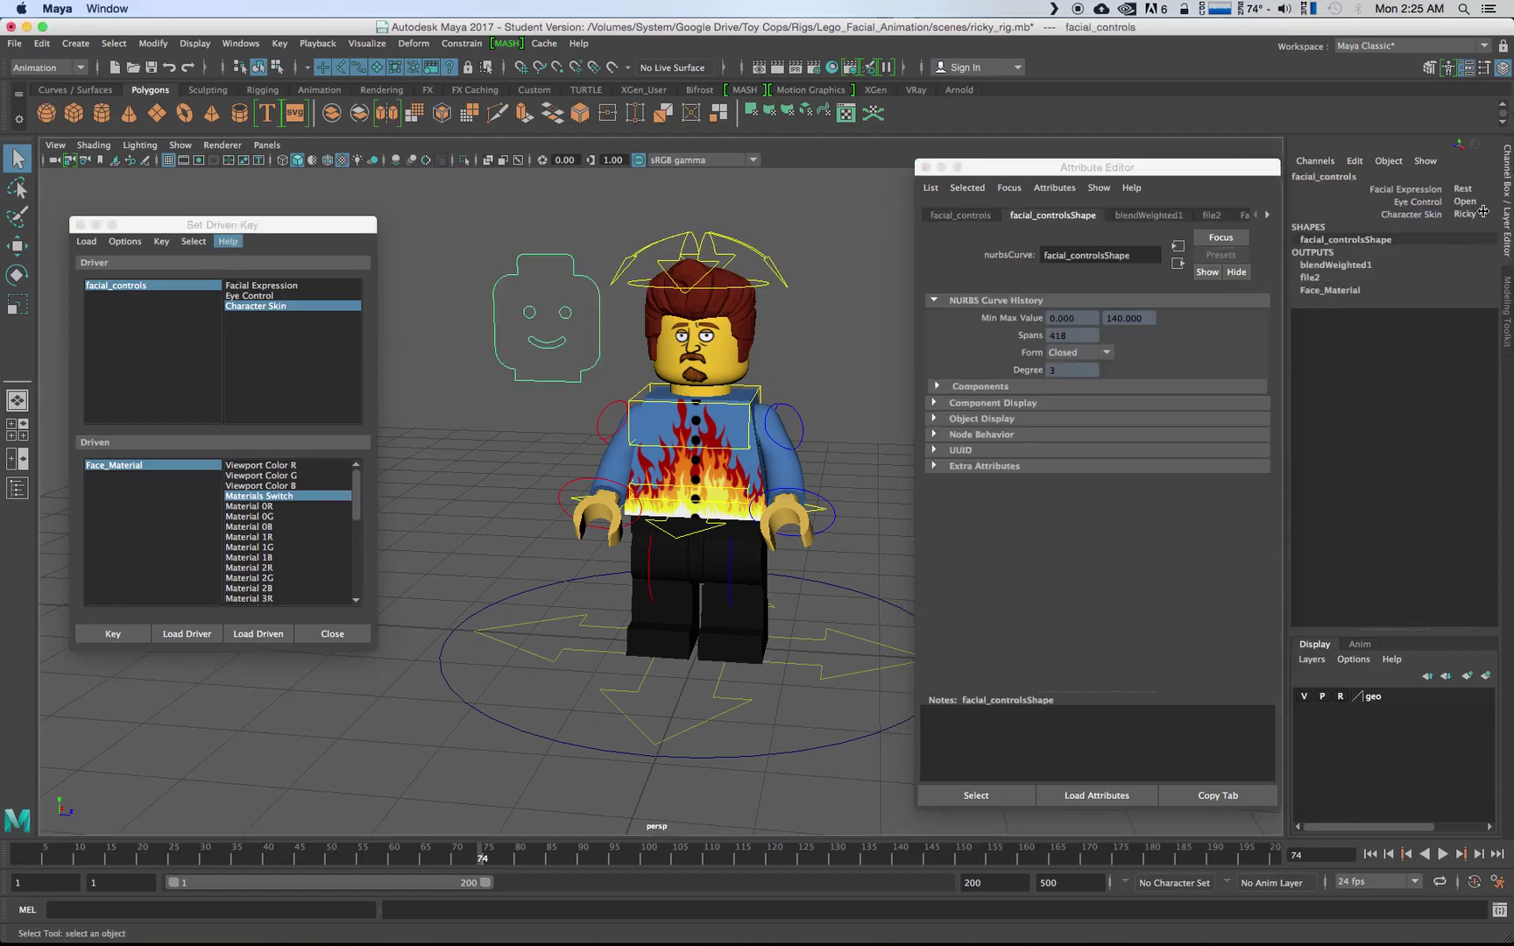
{"action": "left_click", "coordinate": [1484, 212]}
{"action": "left_click", "coordinate": [1466, 237]}
{"action": "left_click", "coordinate": [257, 497]}
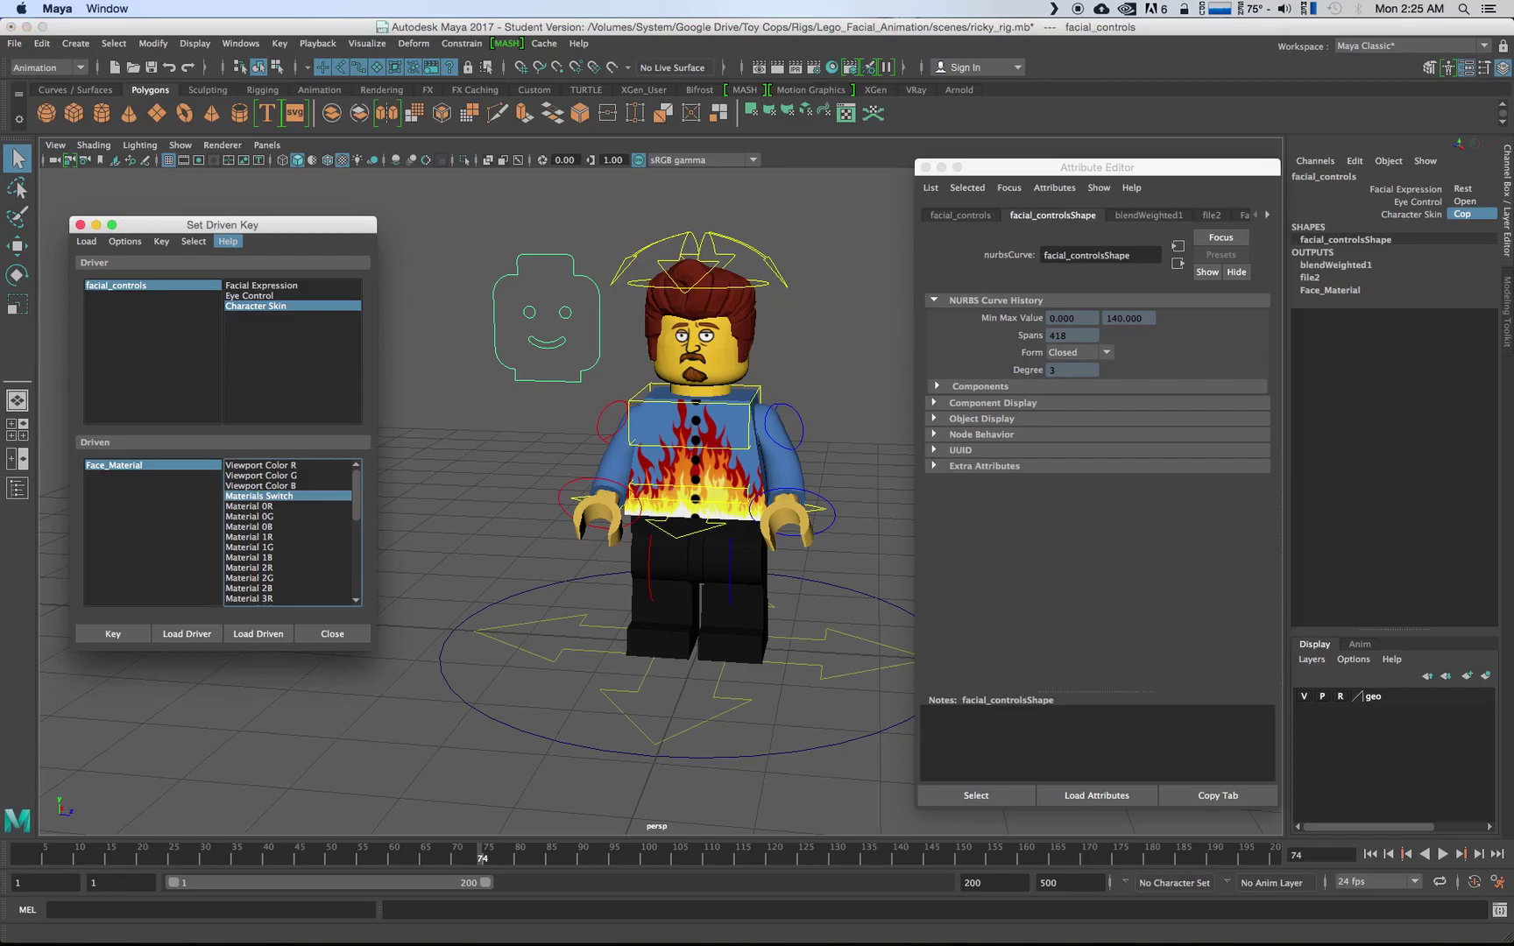
{"action": "left_click", "coordinate": [114, 465]}
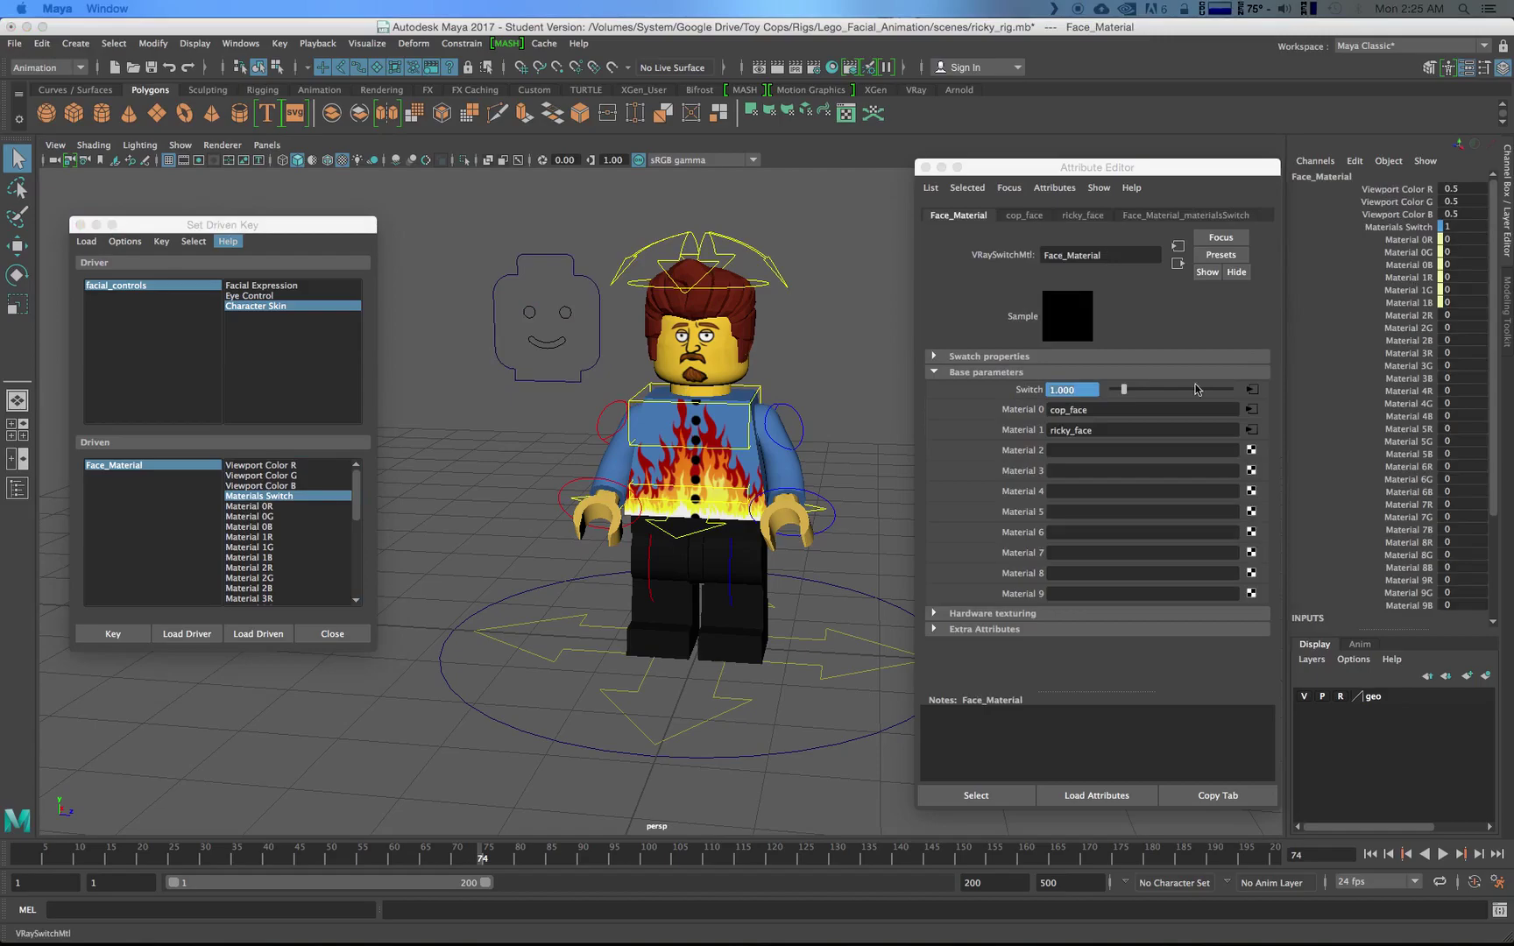
{"action": "left_click", "coordinate": [1083, 393]}
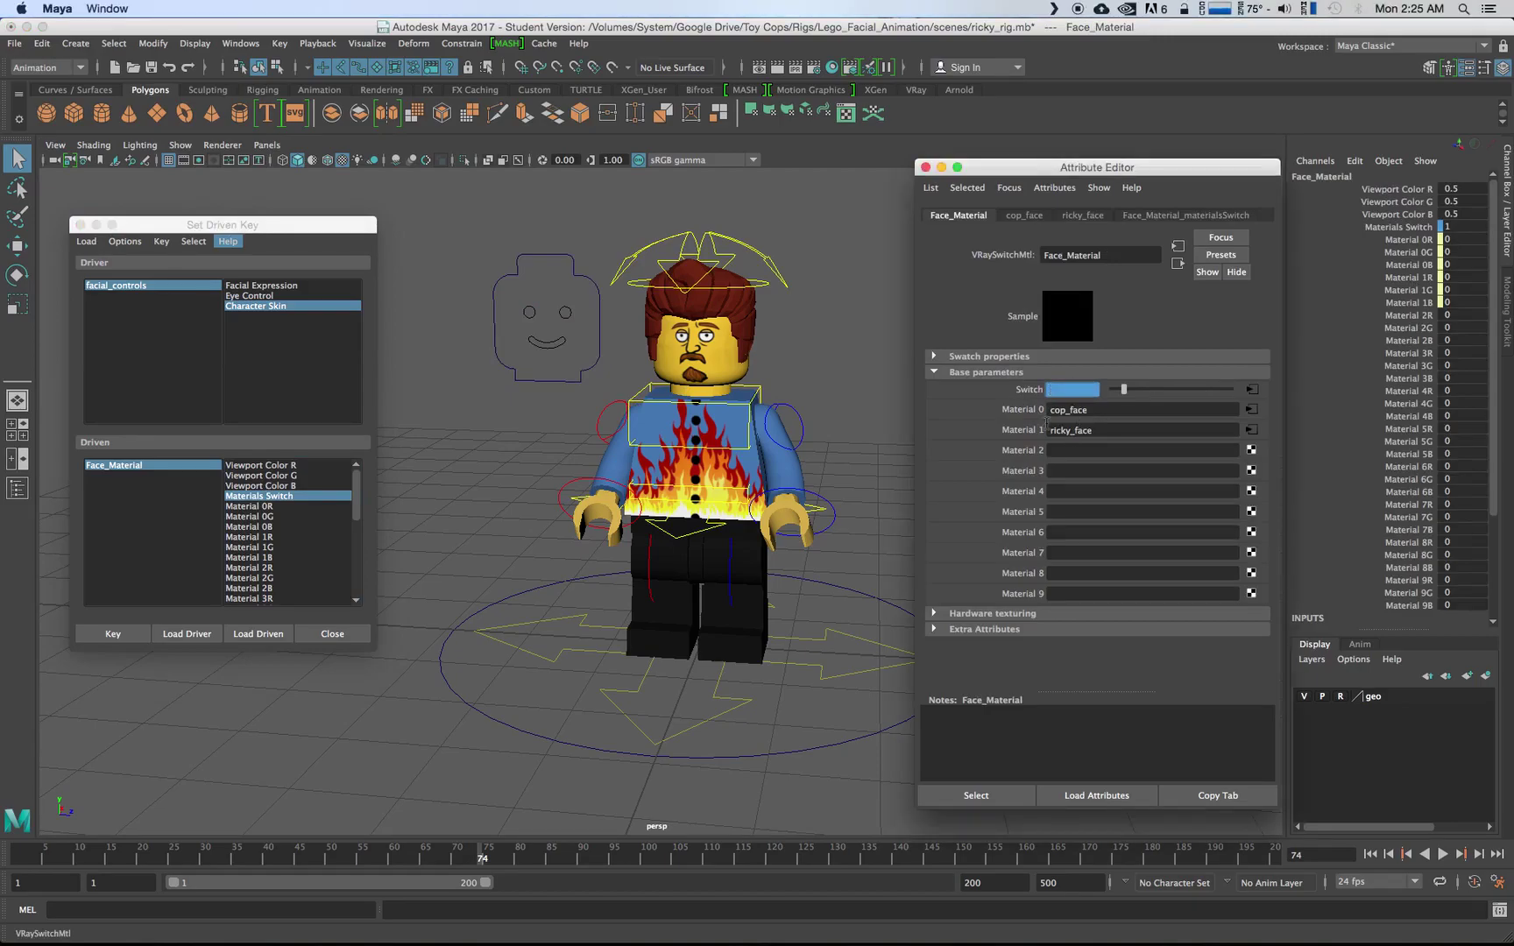
{"action": "key", "text": "Return"}
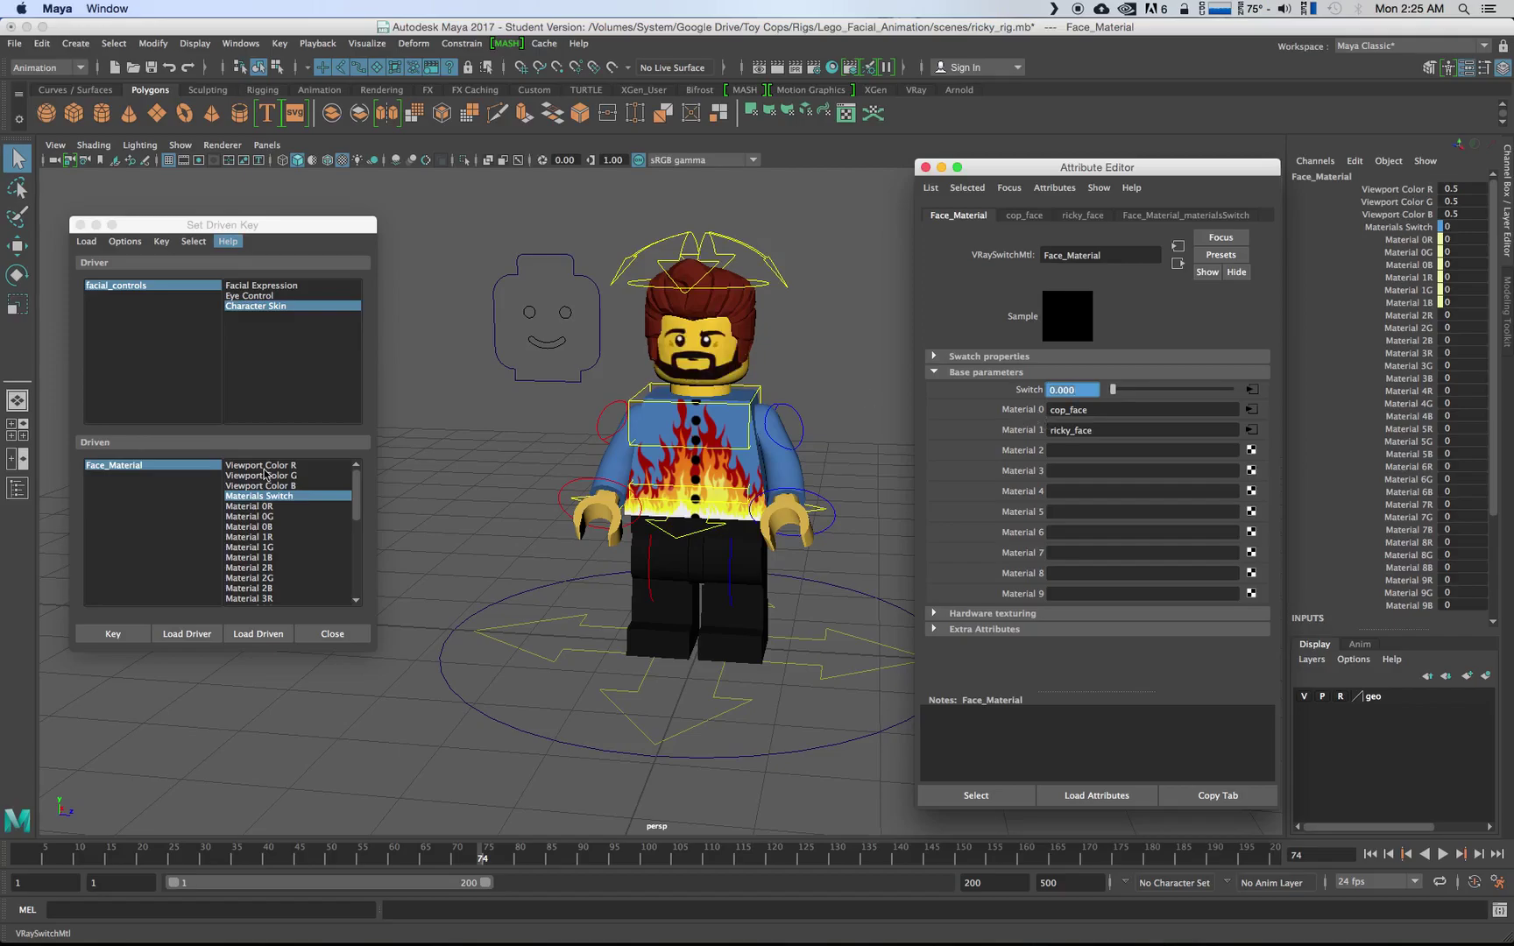
{"action": "left_click", "coordinate": [119, 640]}
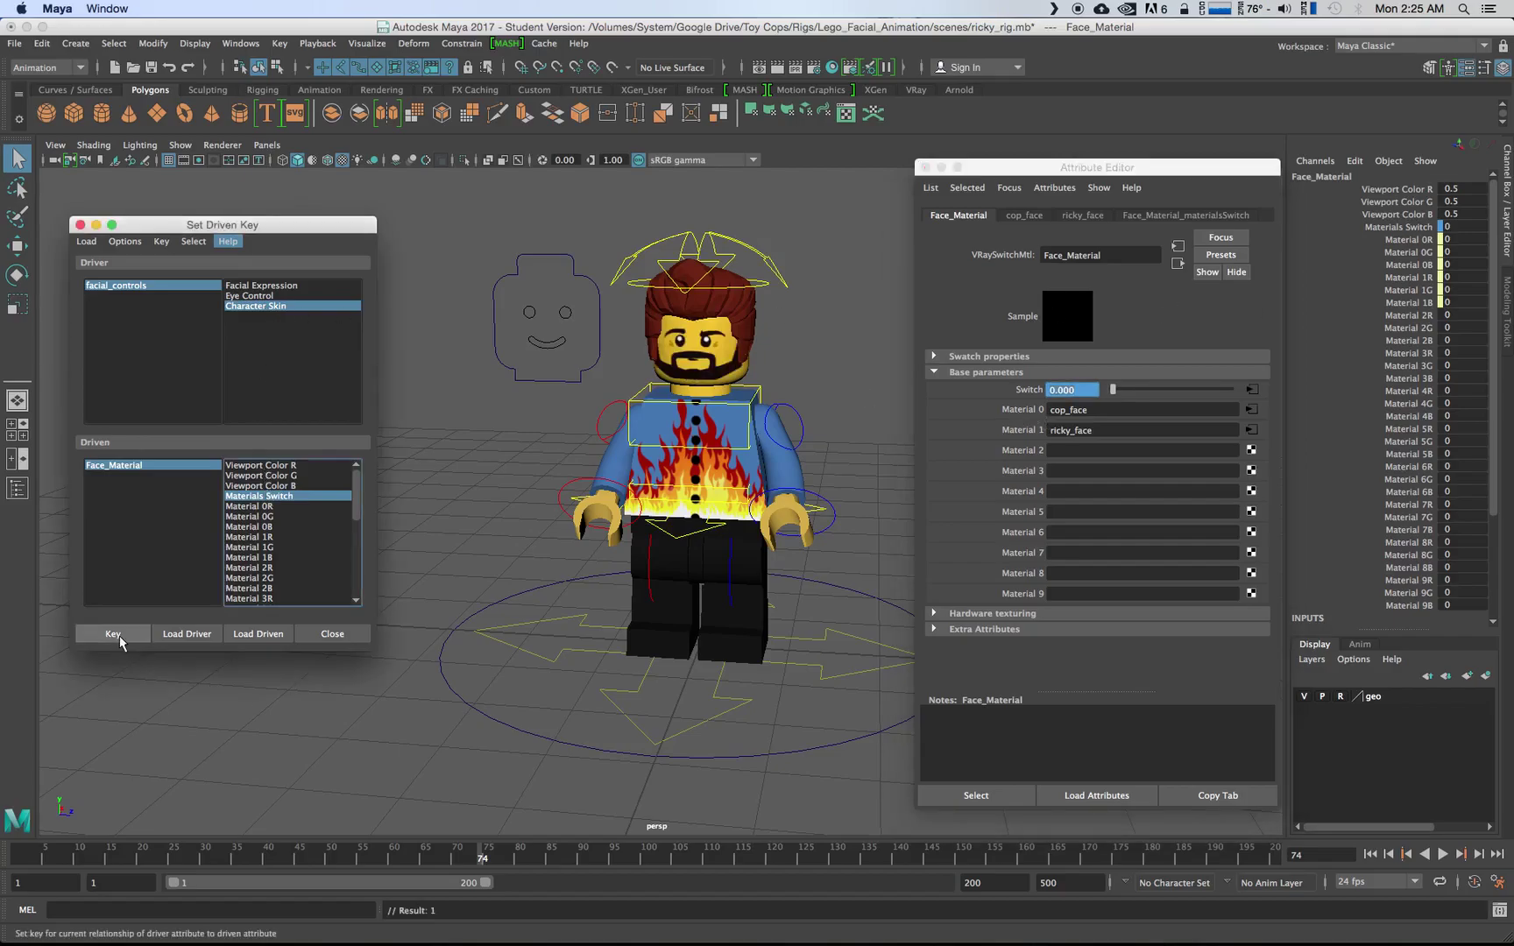
{"action": "left_click", "coordinate": [920, 168]}
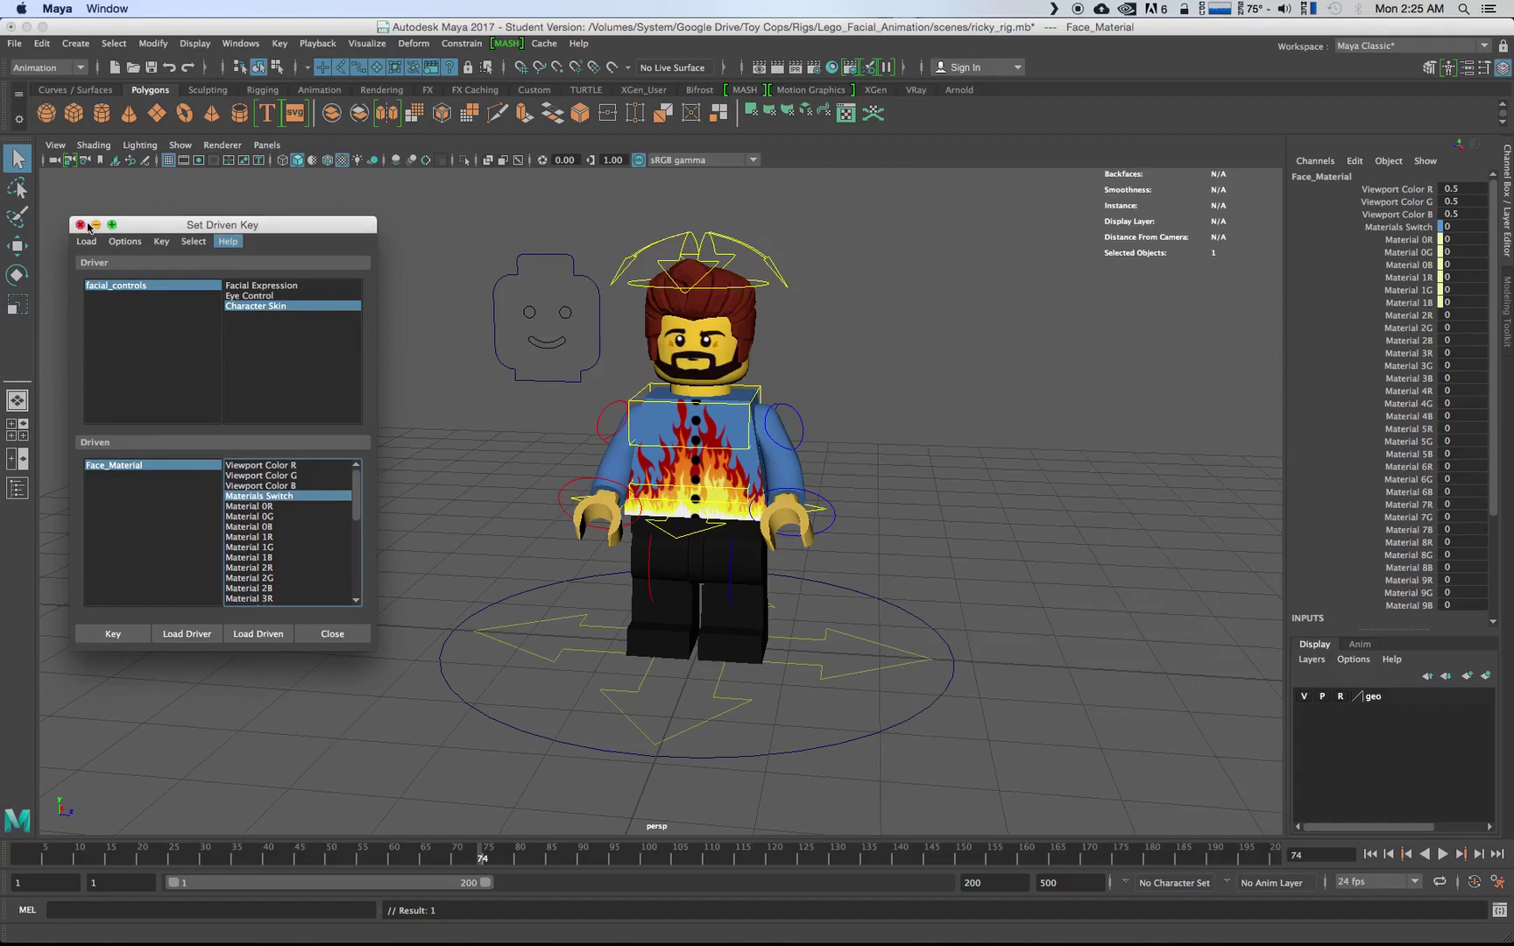
- Test the face swap by switching the facial control's Character Skin to Ricky and back to Cop
{"action": "left_click", "coordinate": [596, 309]}
{"action": "left_click", "coordinate": [1463, 214]}
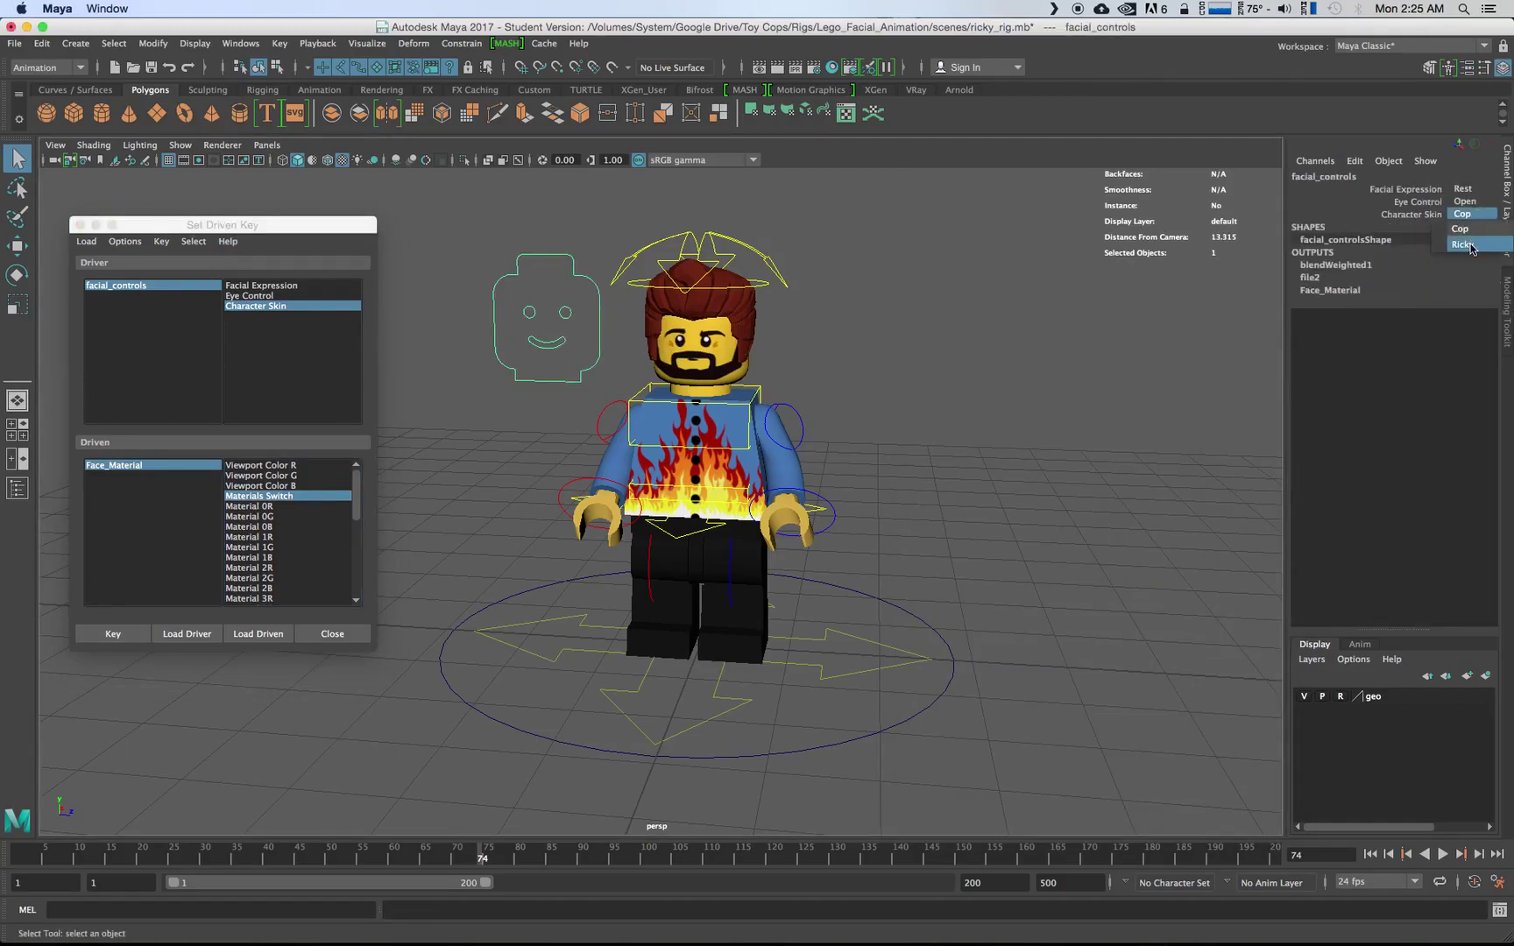
{"action": "left_click", "coordinate": [1472, 229]}
{"action": "left_click", "coordinate": [1470, 215]}
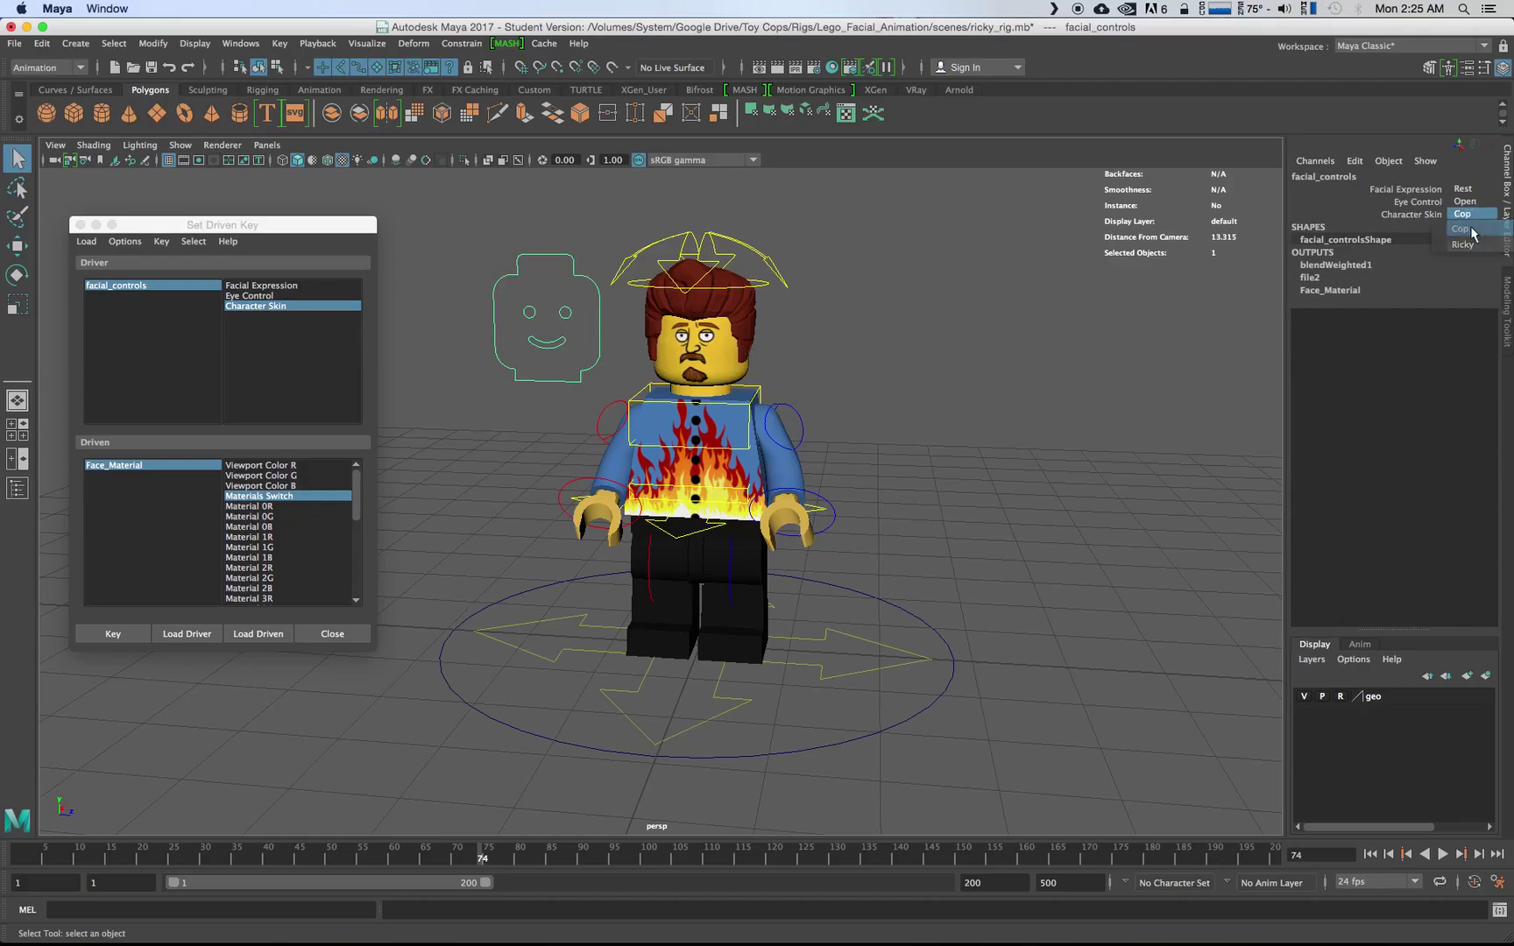
{"action": "left_click", "coordinate": [1468, 220]}
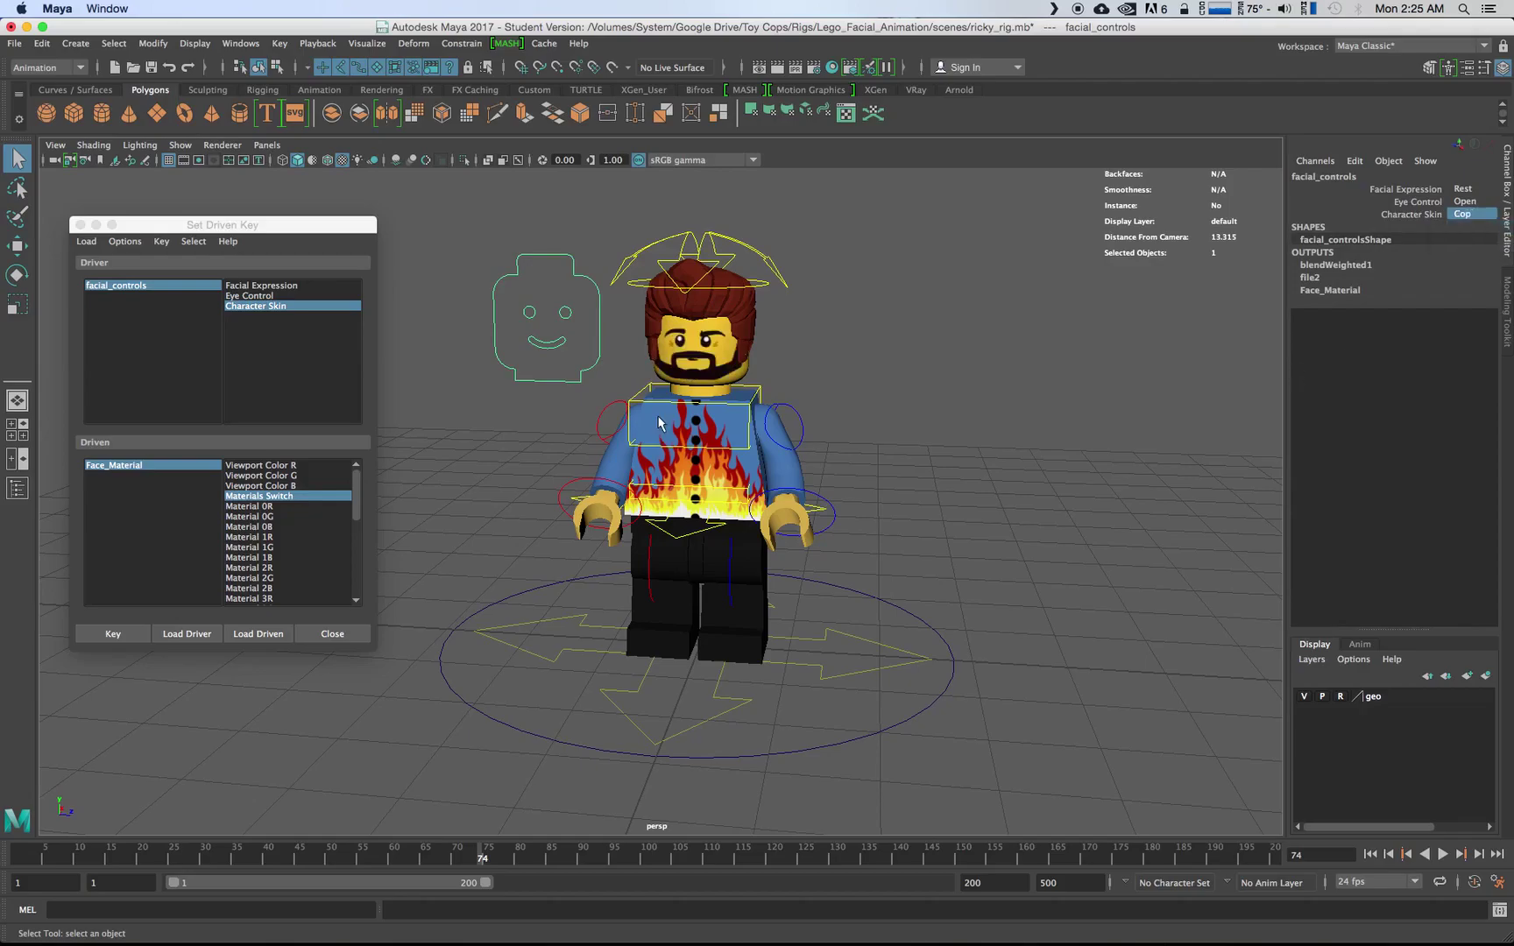
{"action": "left_click", "coordinate": [725, 484]}
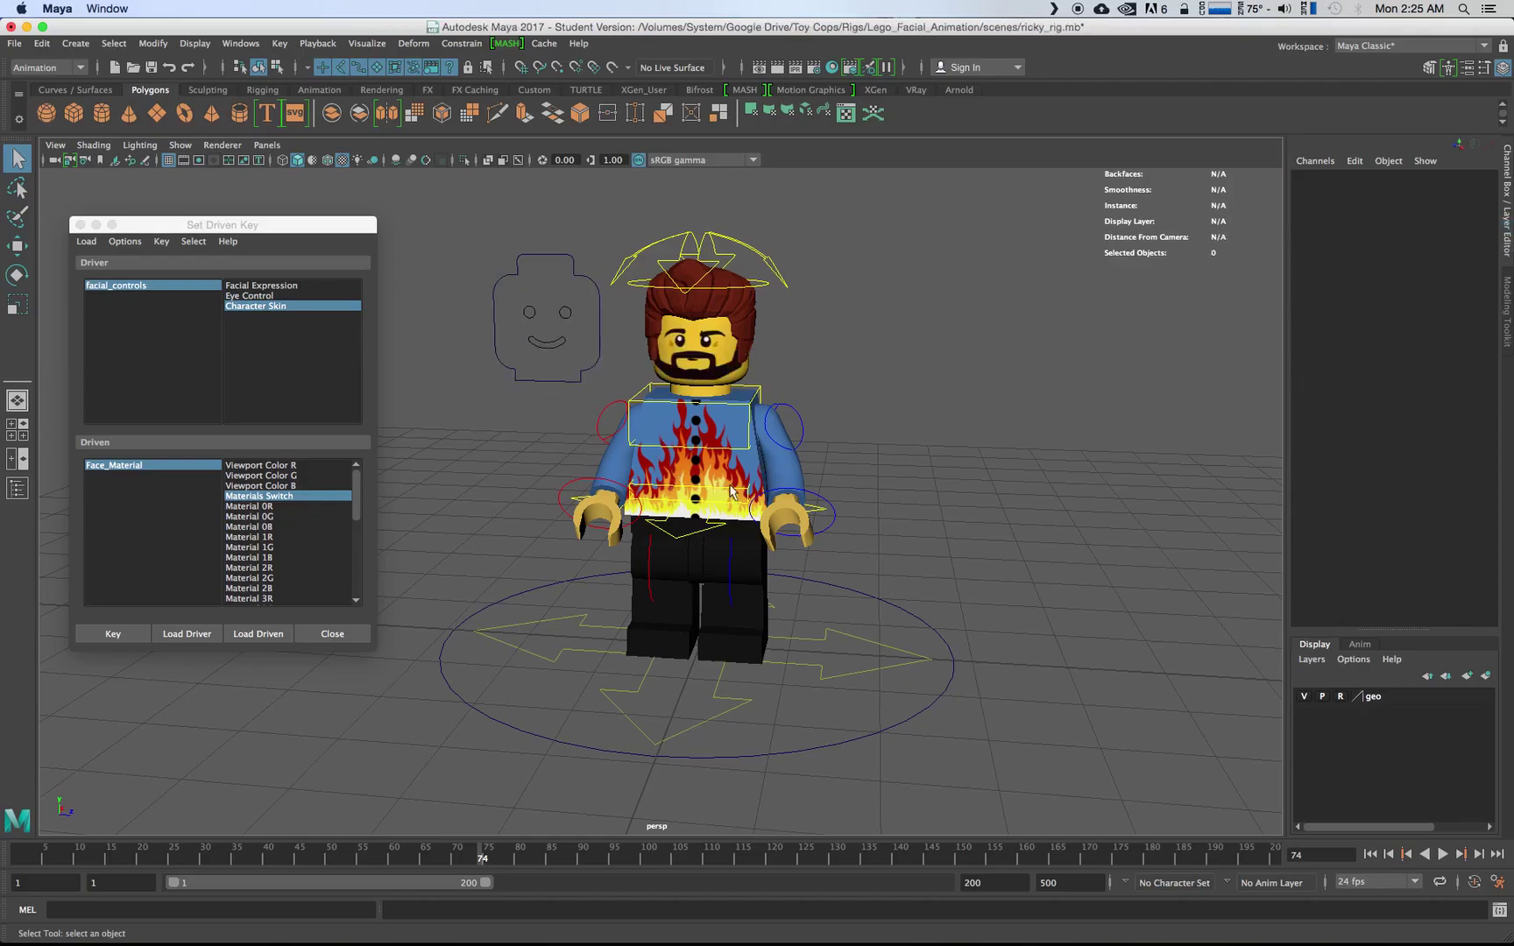
{"action": "left_click", "coordinate": [651, 477]}
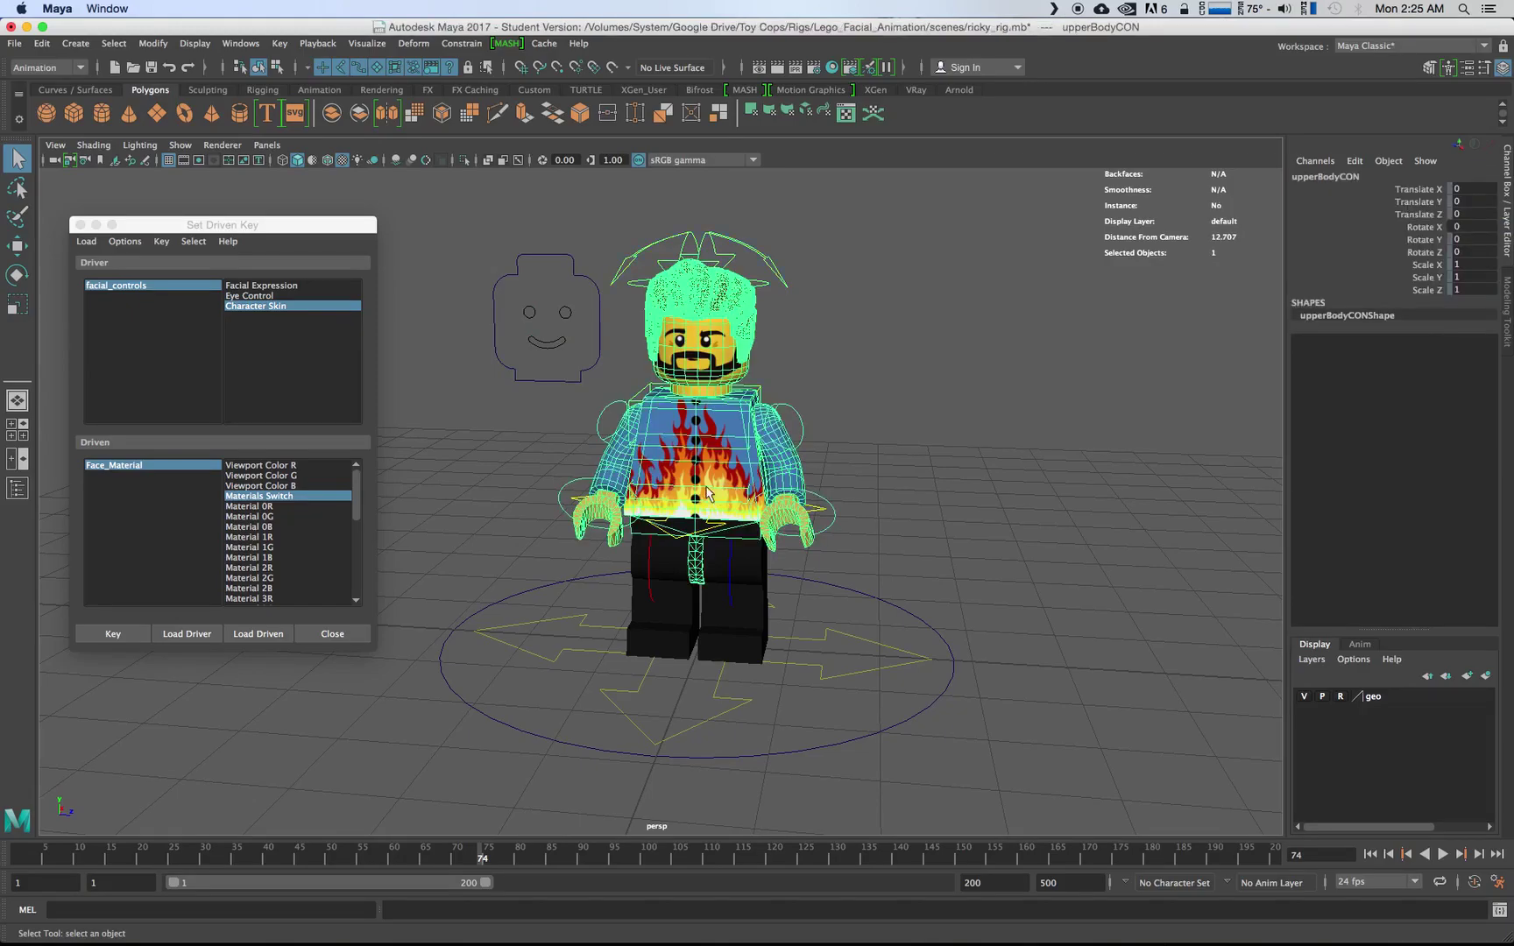
{"action": "left_click_drag", "start_coordinate": [708, 492], "coordinate": [704, 474], "text": "alt"}
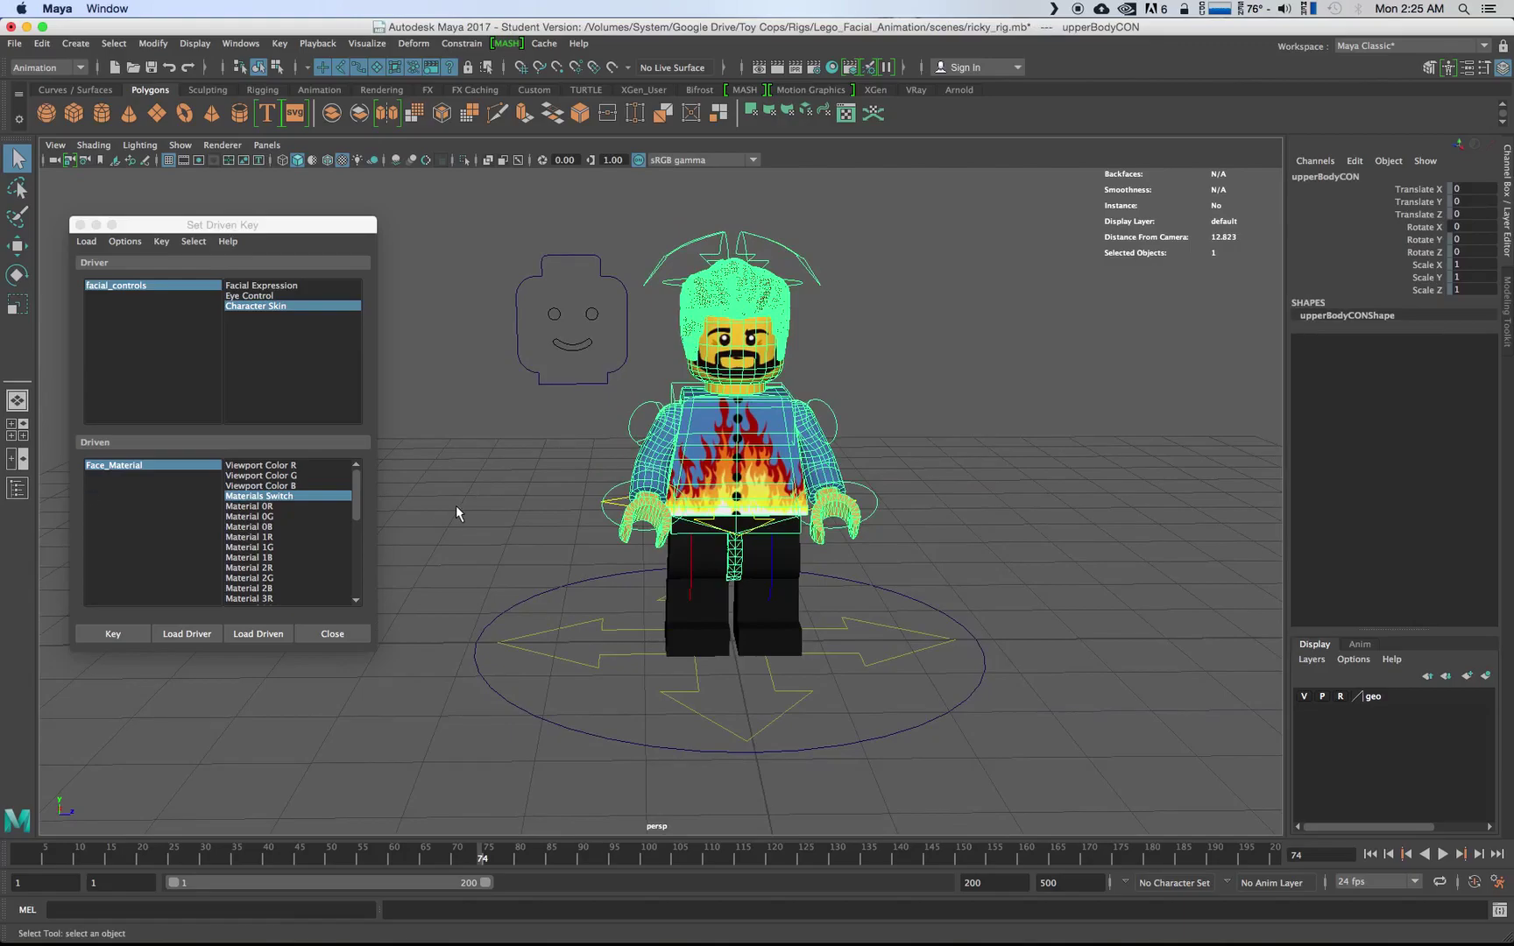
{"action": "left_click", "coordinate": [840, 427]}
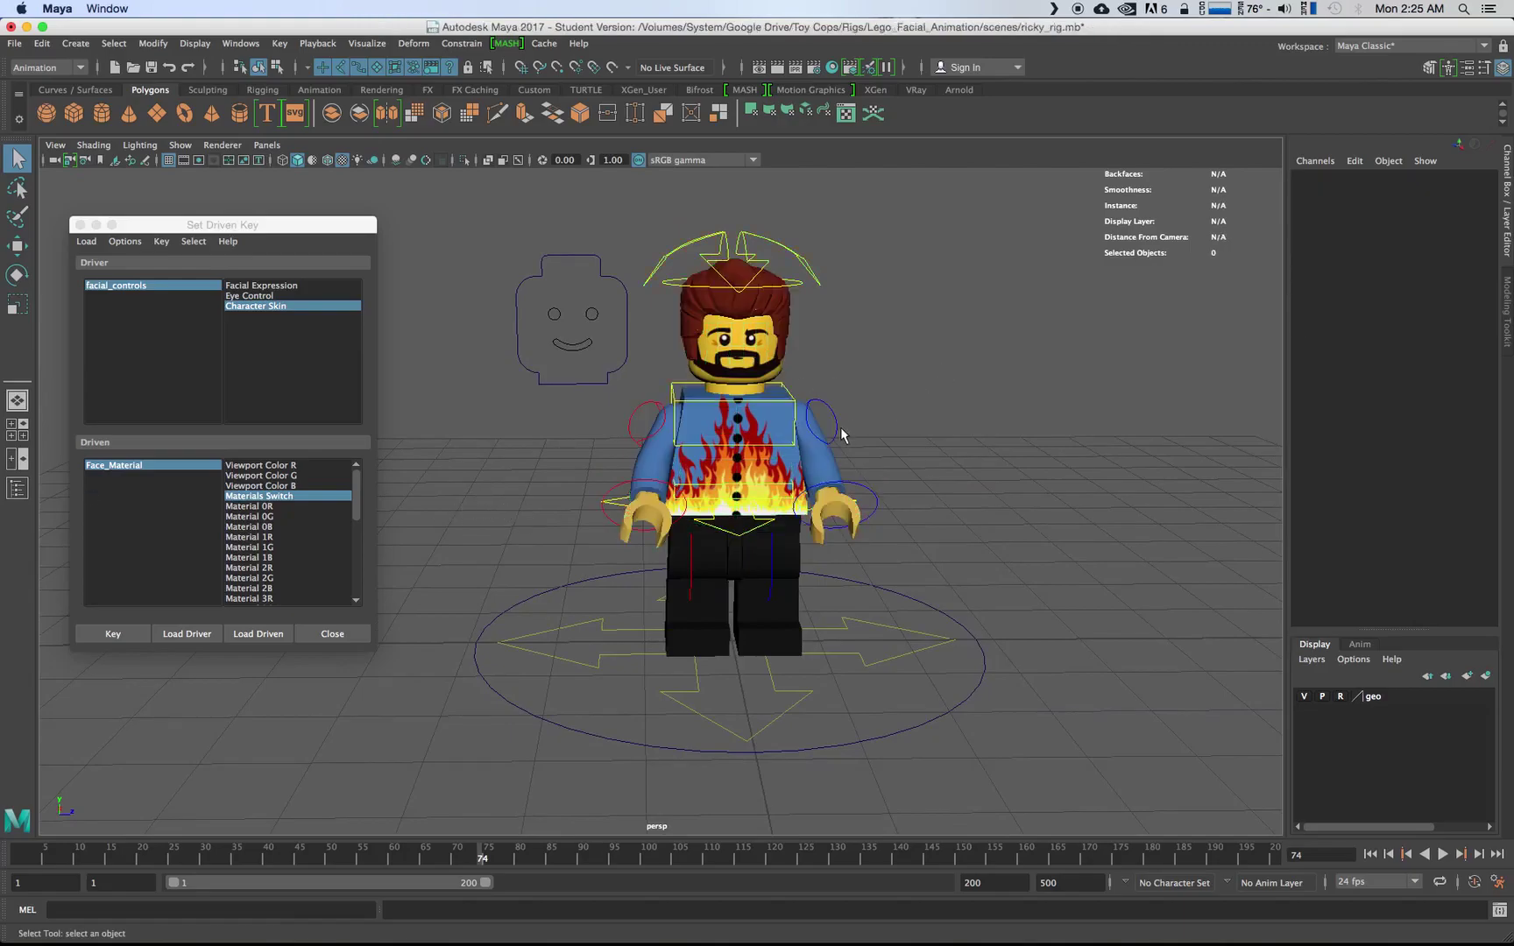
{"action": "mouse_move", "coordinate": [847, 430]}
{"action": "left_mouse_down", "text": "alt"}
{"action": "mouse_move", "coordinate": [841, 406]}
{"action": "mouse_move", "coordinate": [856, 411]}
{"action": "left_mouse_up", "text": "alt"}
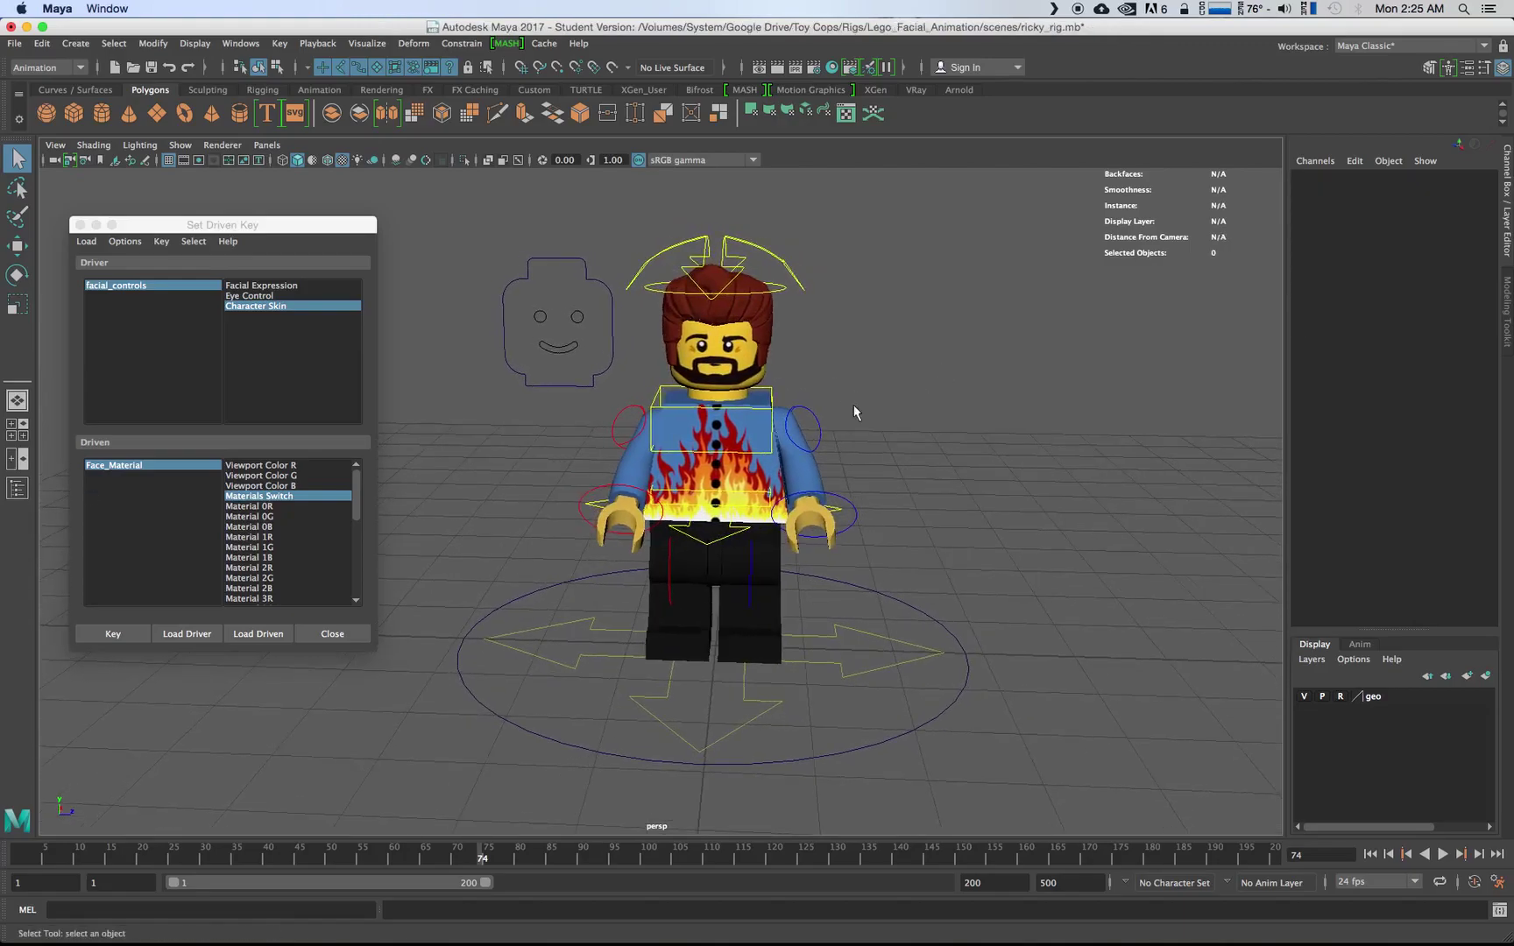
- Make the geo layer's geometry selectable and load the hair mesh as the driven object for Set Driven Key
{"action": "left_click", "coordinate": [751, 296]}
{"action": "left_click", "coordinate": [903, 446]}
{"action": "left_click", "coordinate": [613, 340]}
{"action": "left_click", "coordinate": [686, 320]}
{"action": "left_click", "coordinate": [1340, 698]}
{"action": "left_click", "coordinate": [662, 327]}
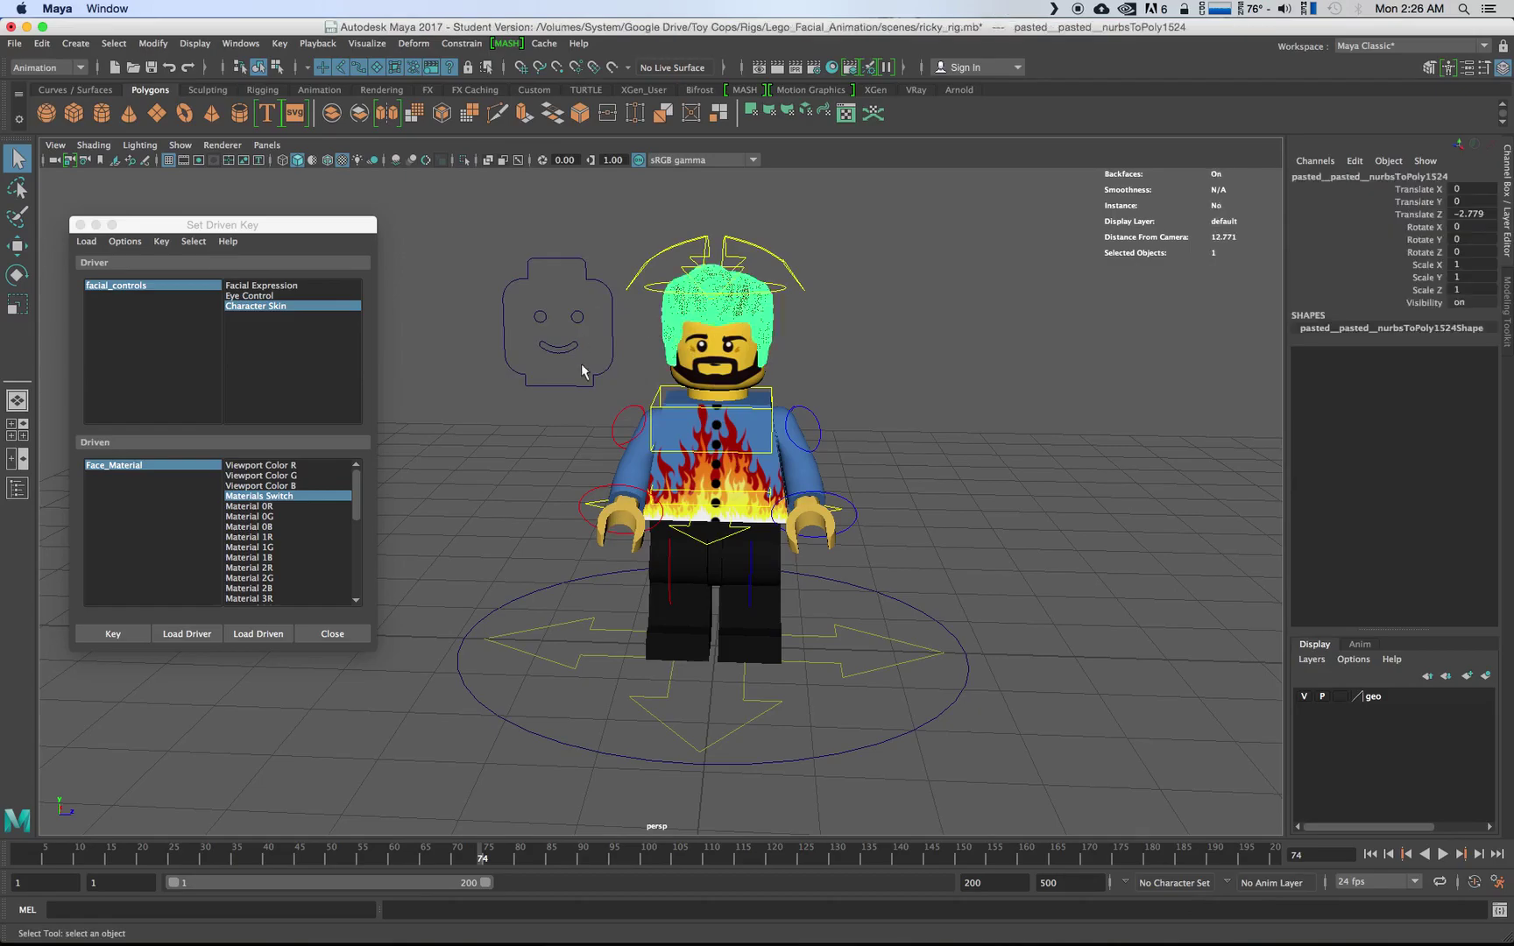
{"action": "left_click", "coordinate": [258, 633]}
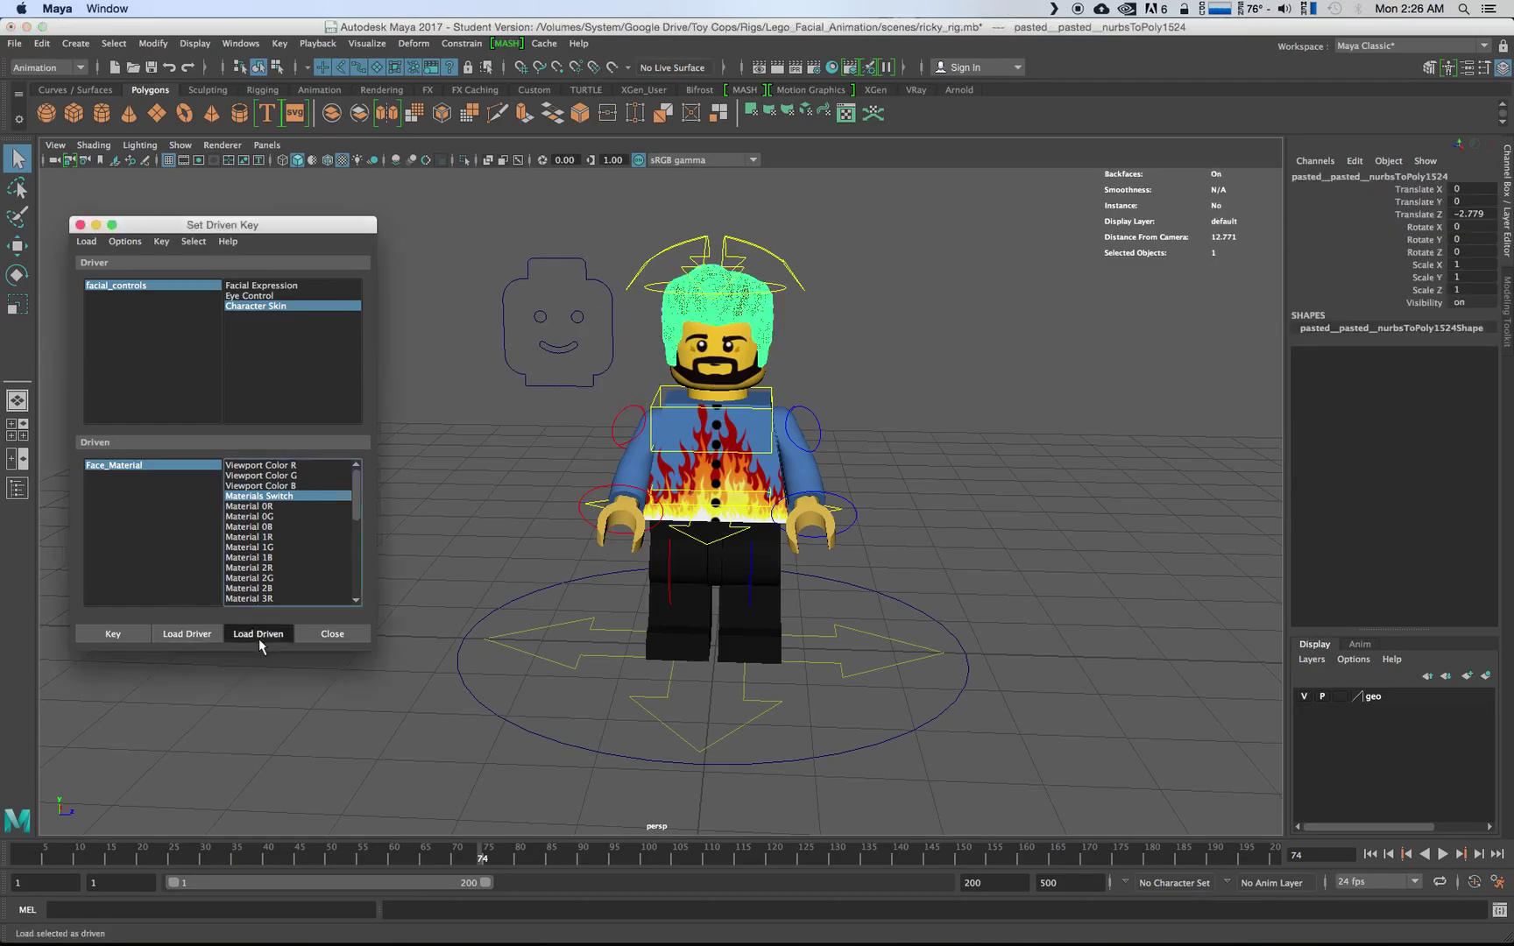
- Load the facial control curve as the driver and pair its Character Skin attribute with the hair mesh's Visibility
{"action": "left_click", "coordinate": [631, 353]}
{"action": "left_click", "coordinate": [193, 636]}
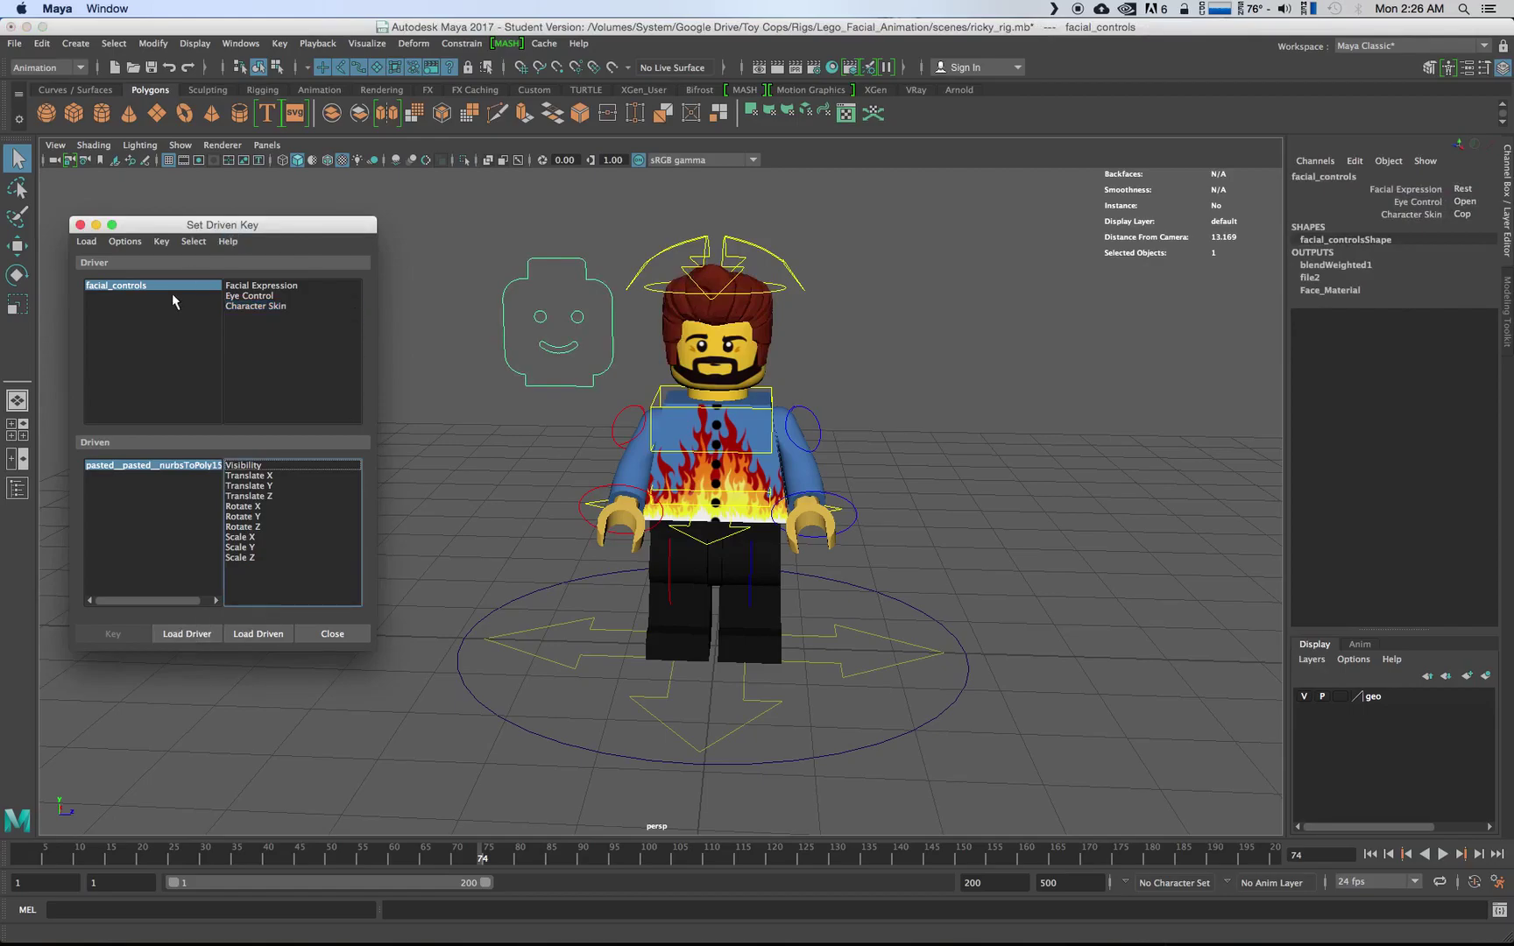
{"action": "left_click", "coordinate": [144, 288]}
{"action": "left_click", "coordinate": [258, 307]}
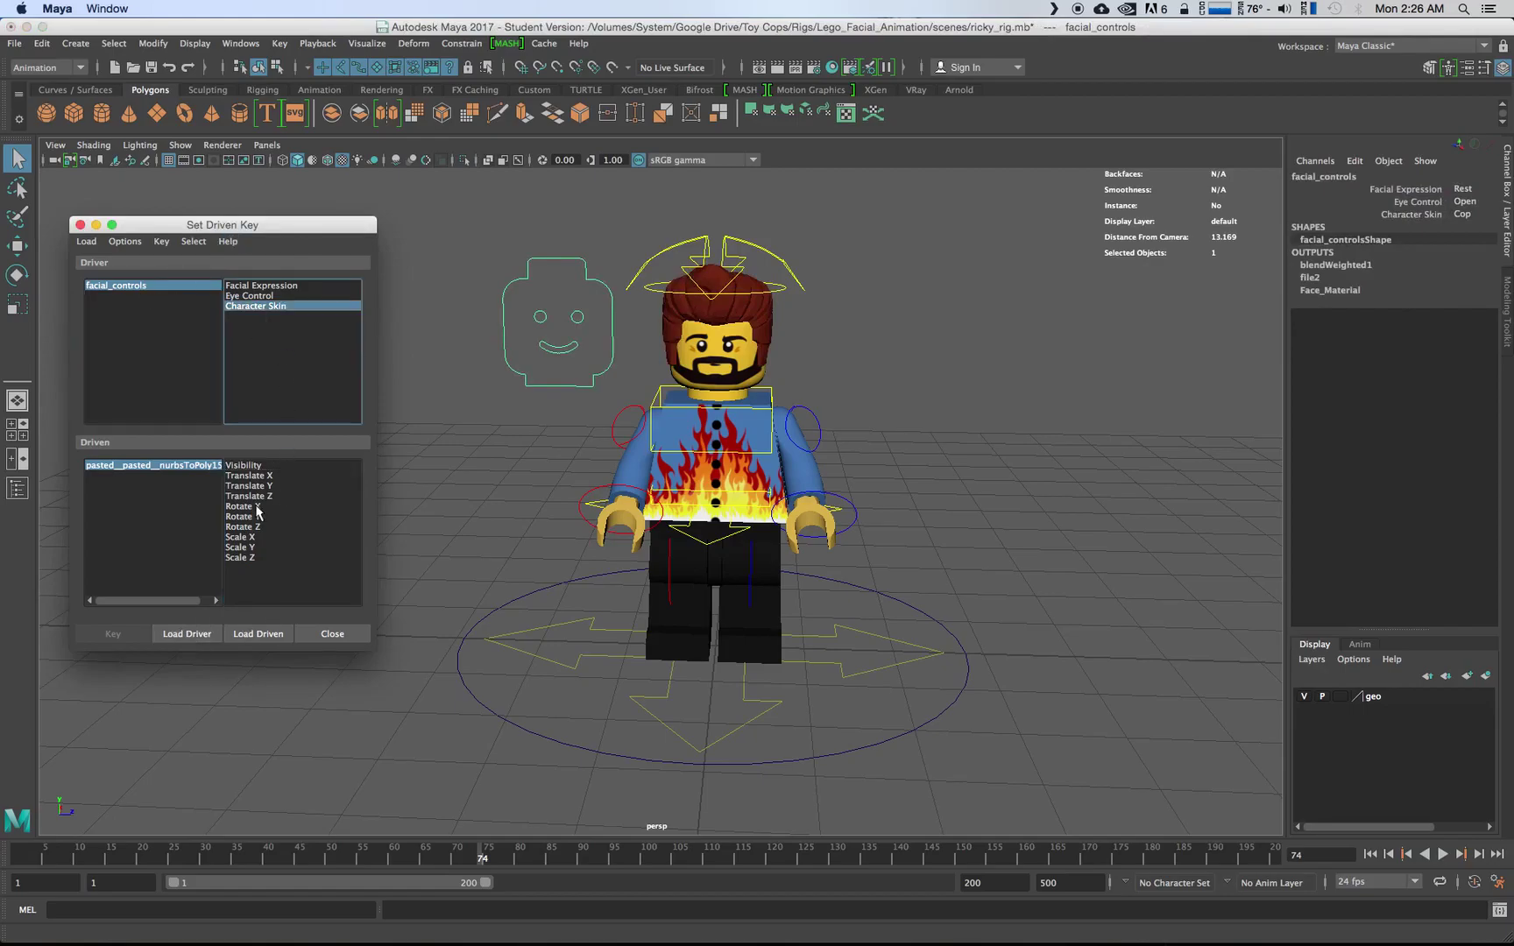
{"action": "left_click", "coordinate": [167, 466]}
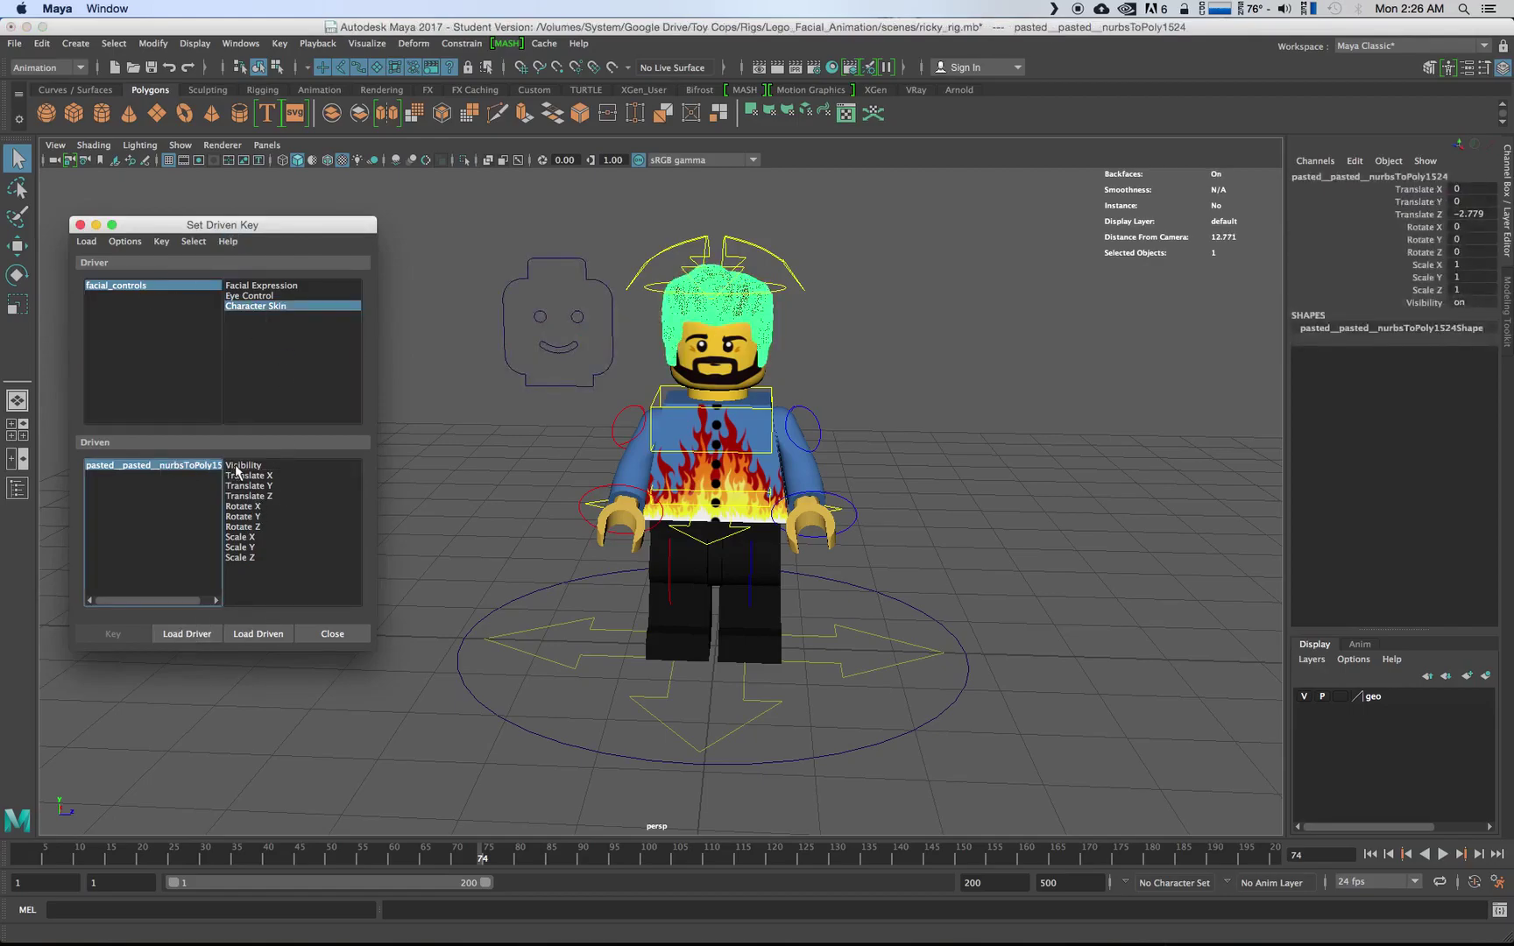
{"action": "left_click", "coordinate": [235, 467]}
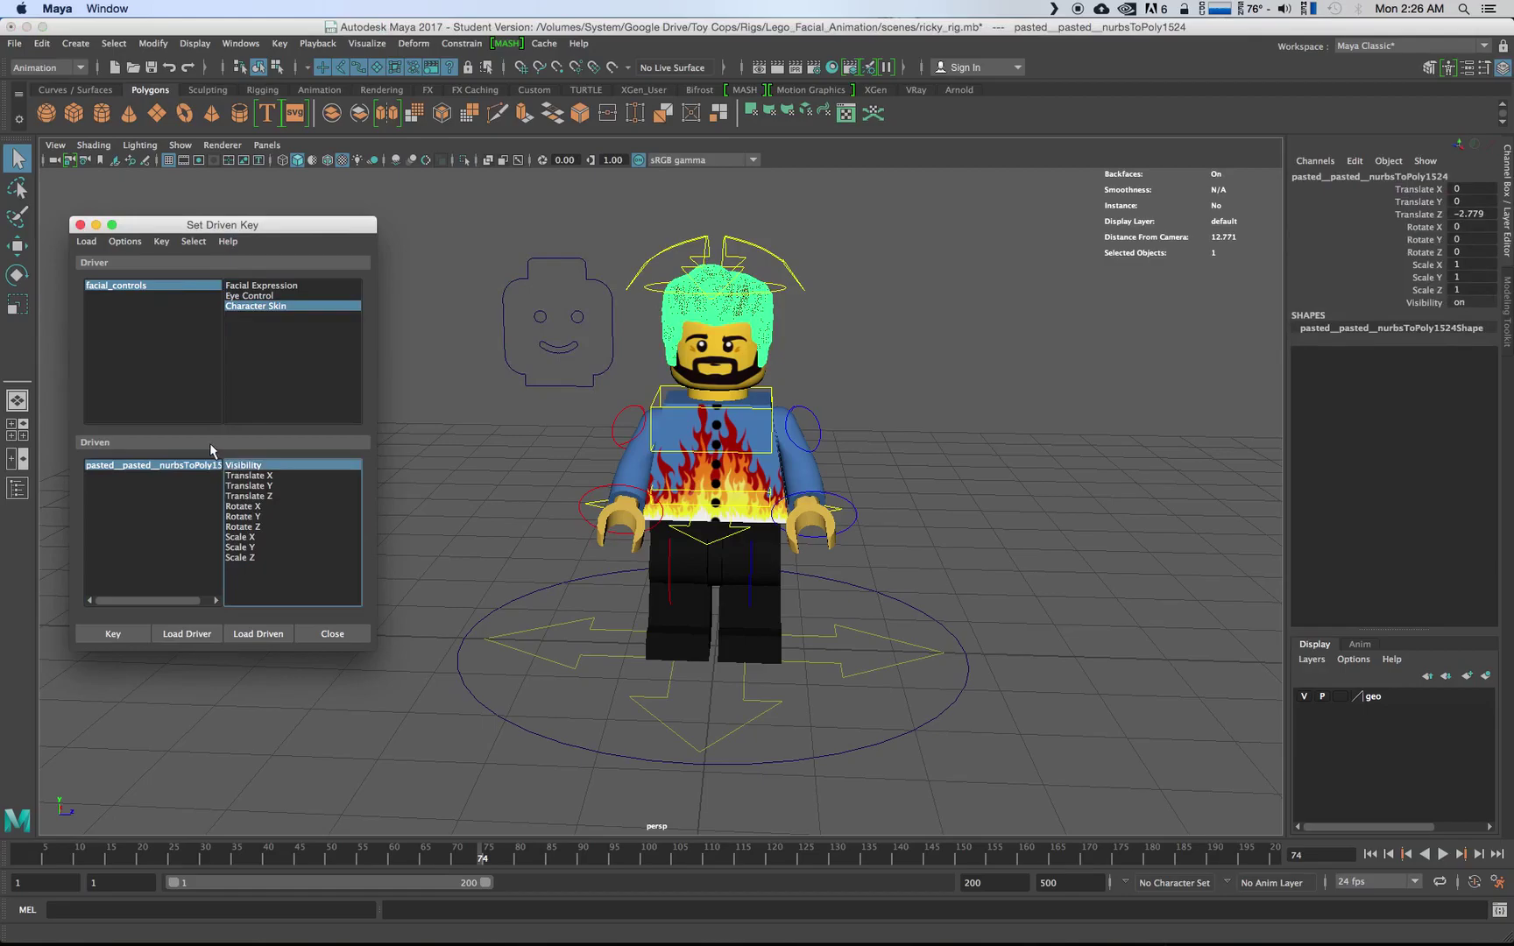
- Set Character Skin to Ricky and key it against the hair mesh's Visibility of on
{"action": "left_click", "coordinate": [611, 308]}
{"action": "left_click", "coordinate": [1477, 211]}
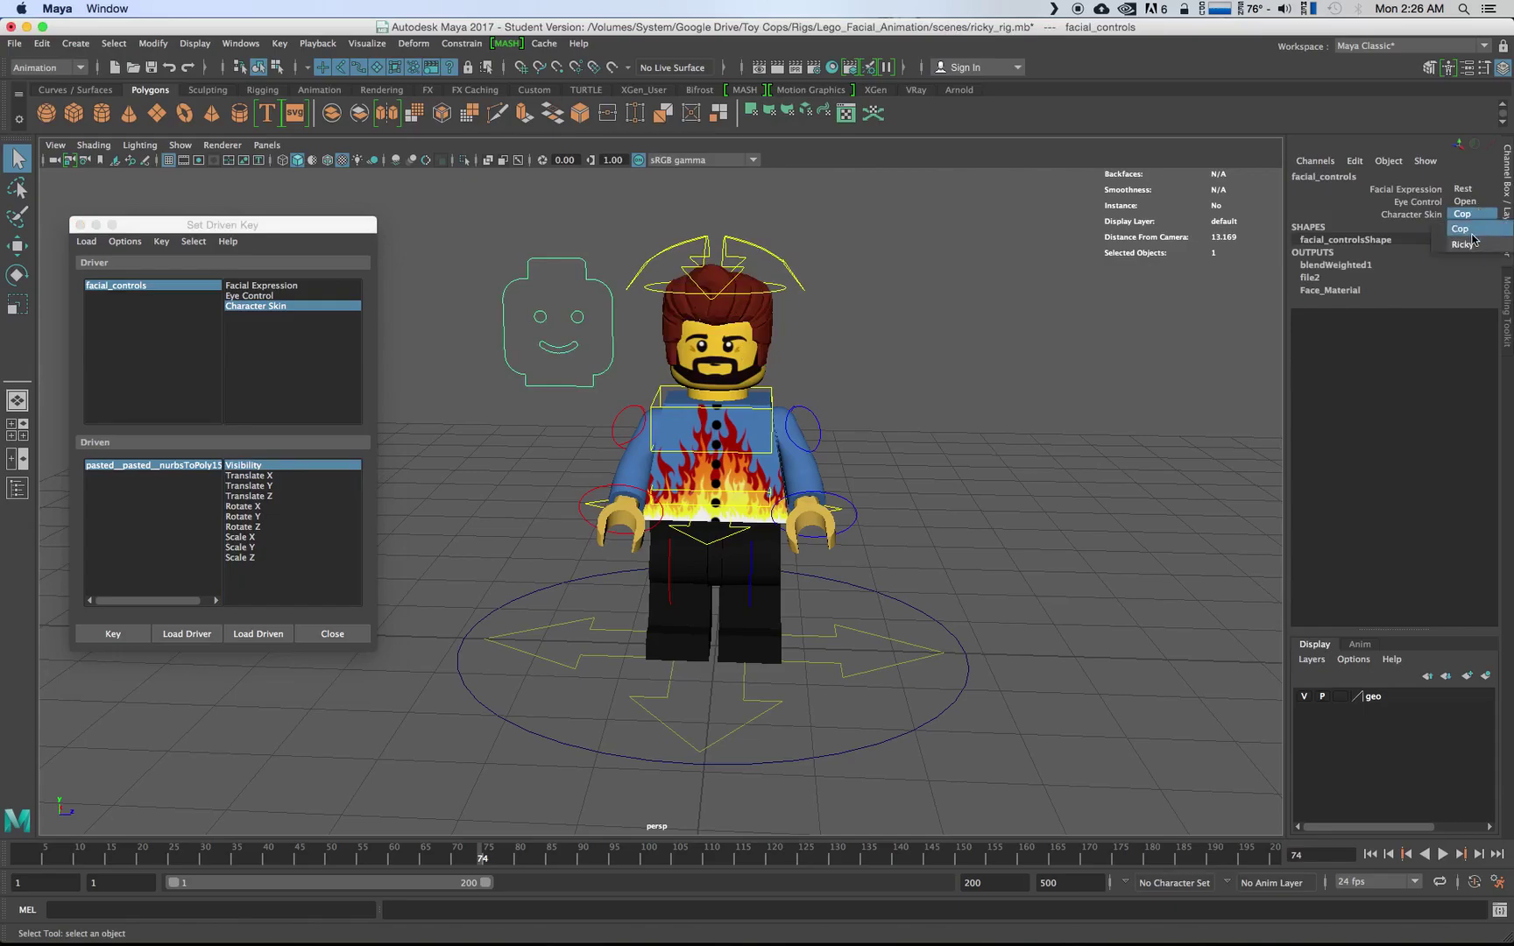
{"action": "left_click", "coordinate": [1473, 241]}
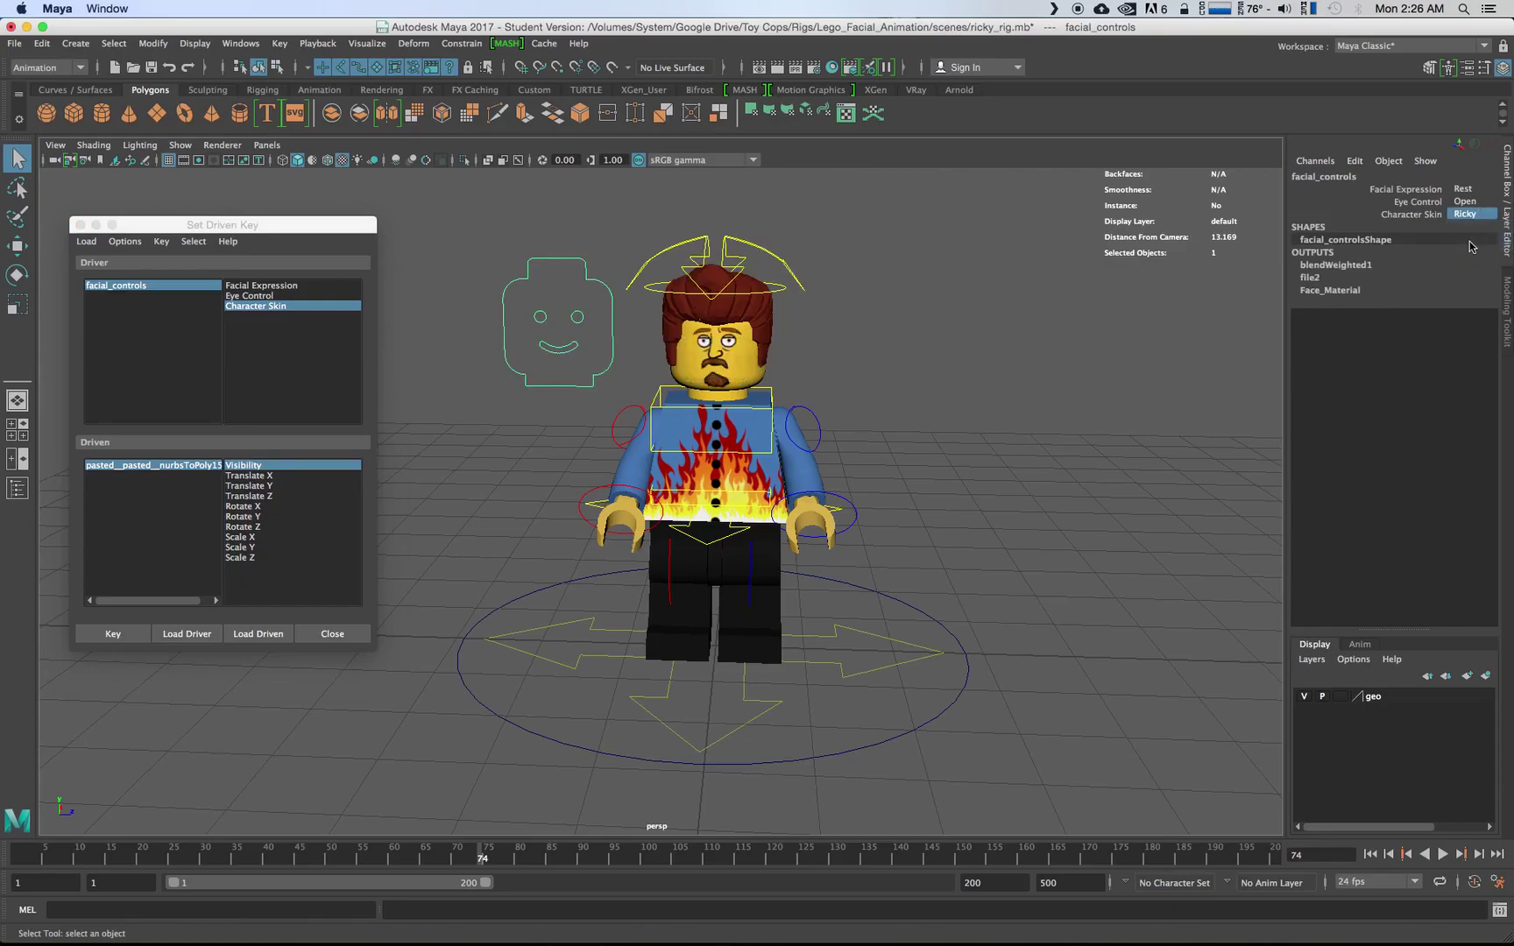
{"action": "left_click", "coordinate": [123, 636]}
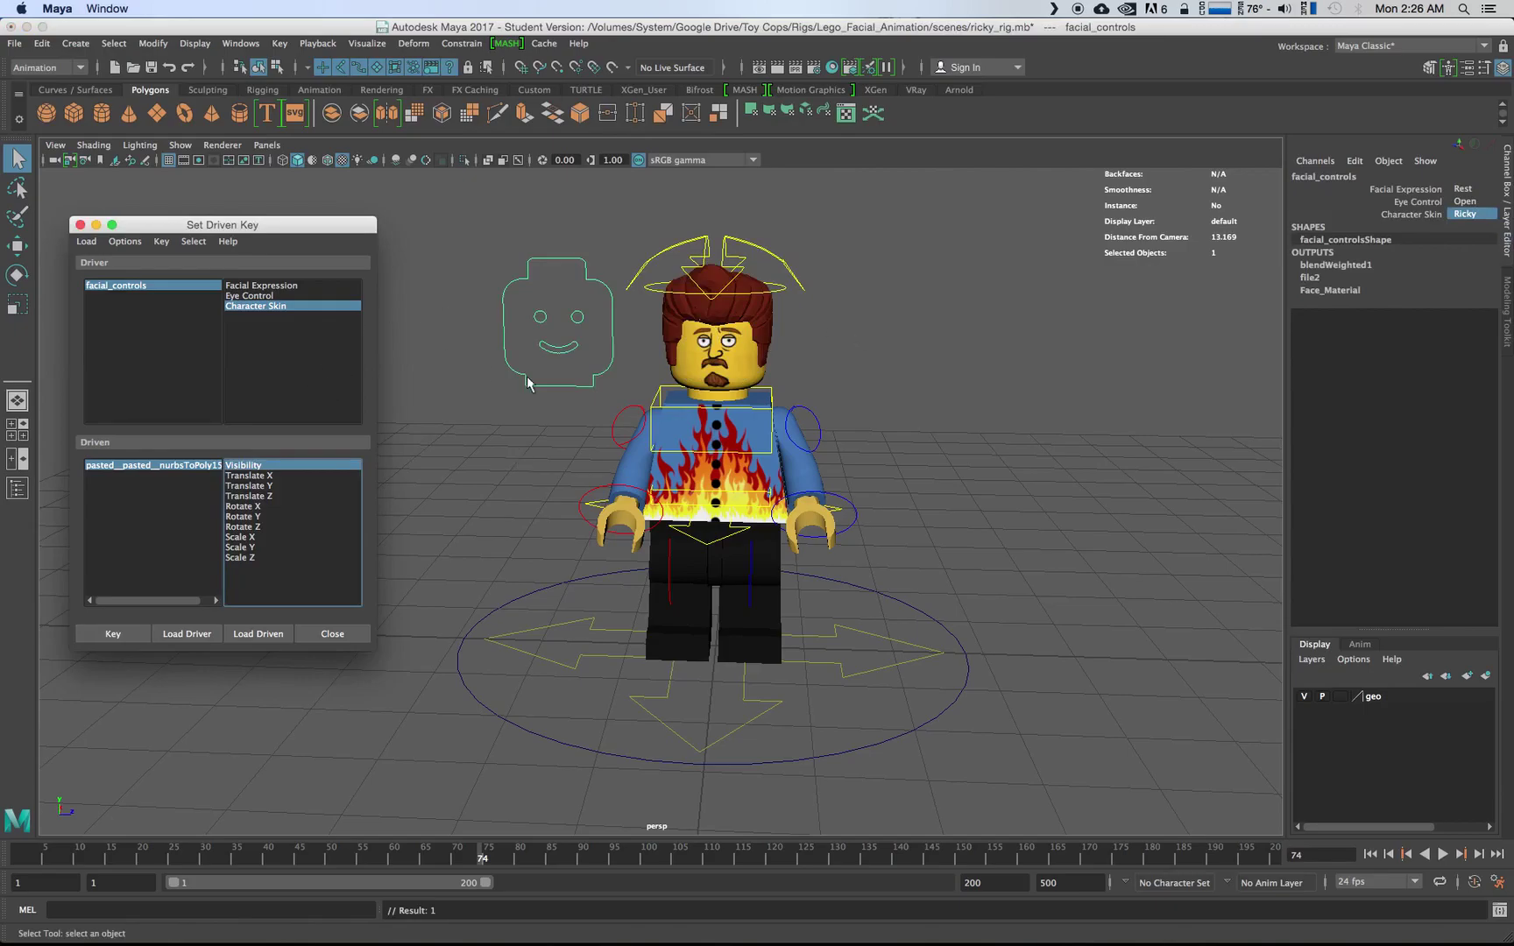
- Try to hide the hair mesh by setting its Visibility to 0 with Character Skin on Ricky
{"action": "left_click", "coordinate": [670, 307]}
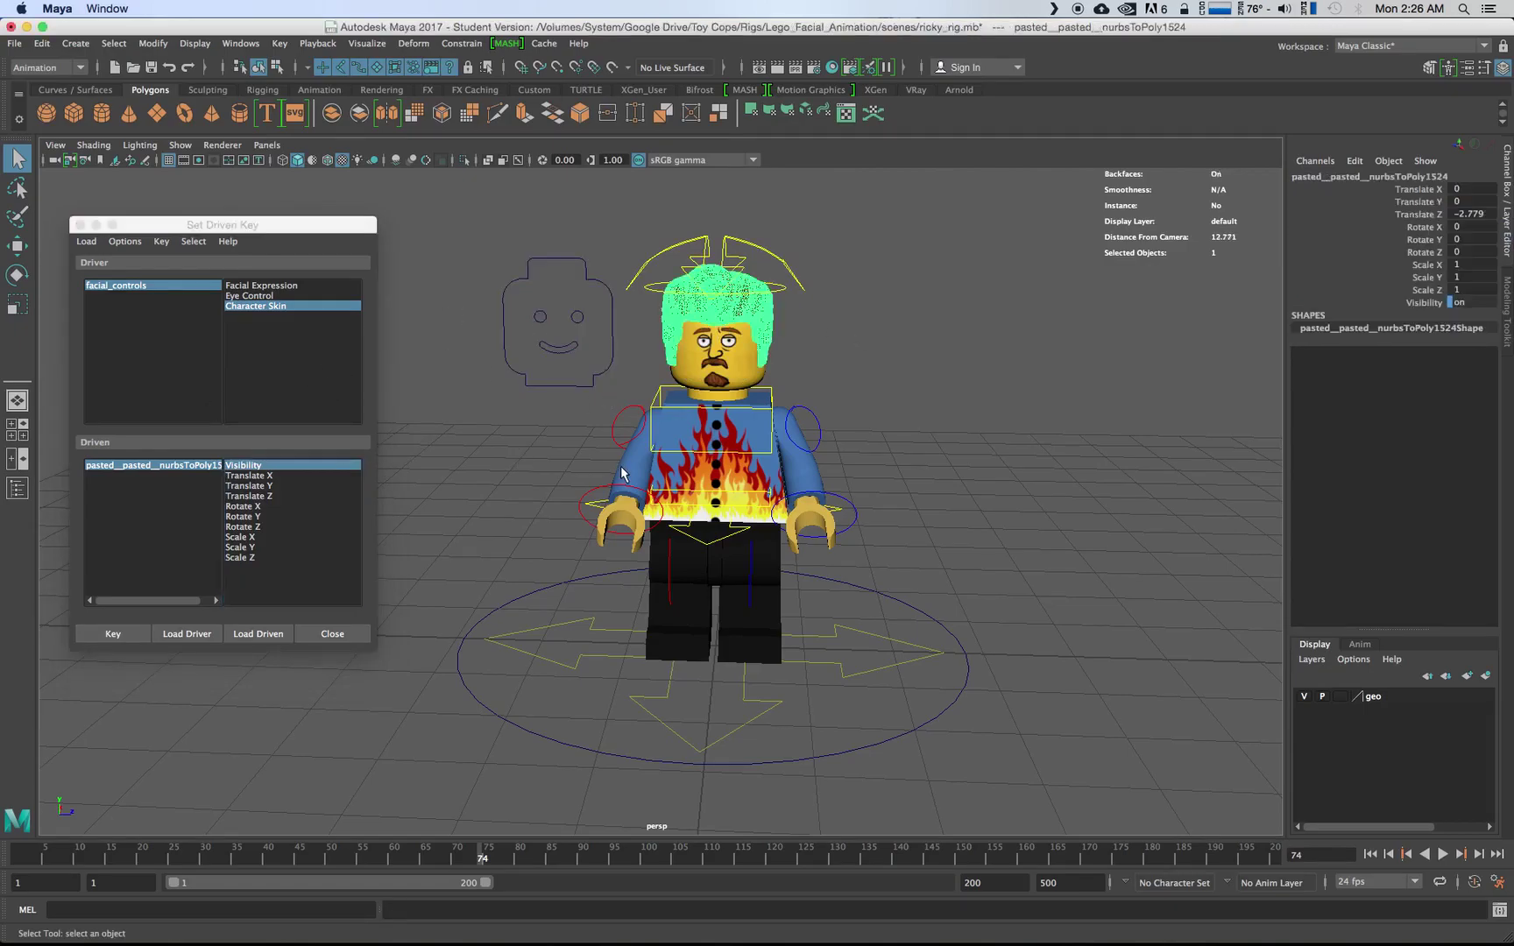
{"action": "double_click", "coordinate": [1477, 302]}
{"action": "type", "text": "0"}
{"action": "key", "text": "Return"}
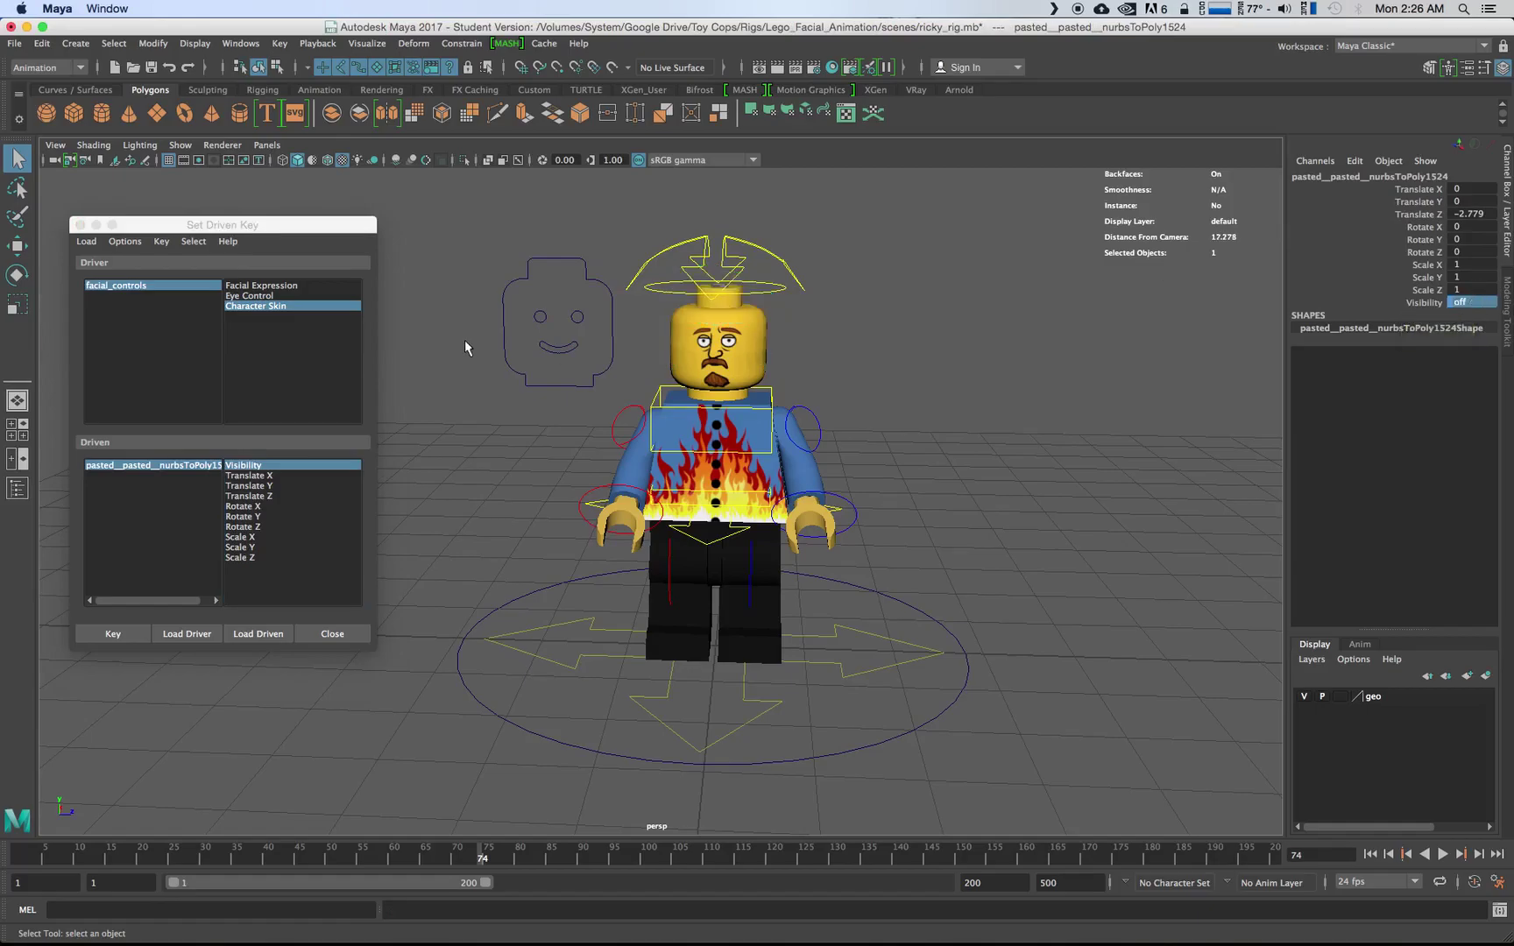
- Set Character Skin to Cop and the hair mesh's Visibility to off, and key this driven relationship
{"action": "left_click", "coordinate": [610, 347]}
{"action": "left_click", "coordinate": [613, 340]}
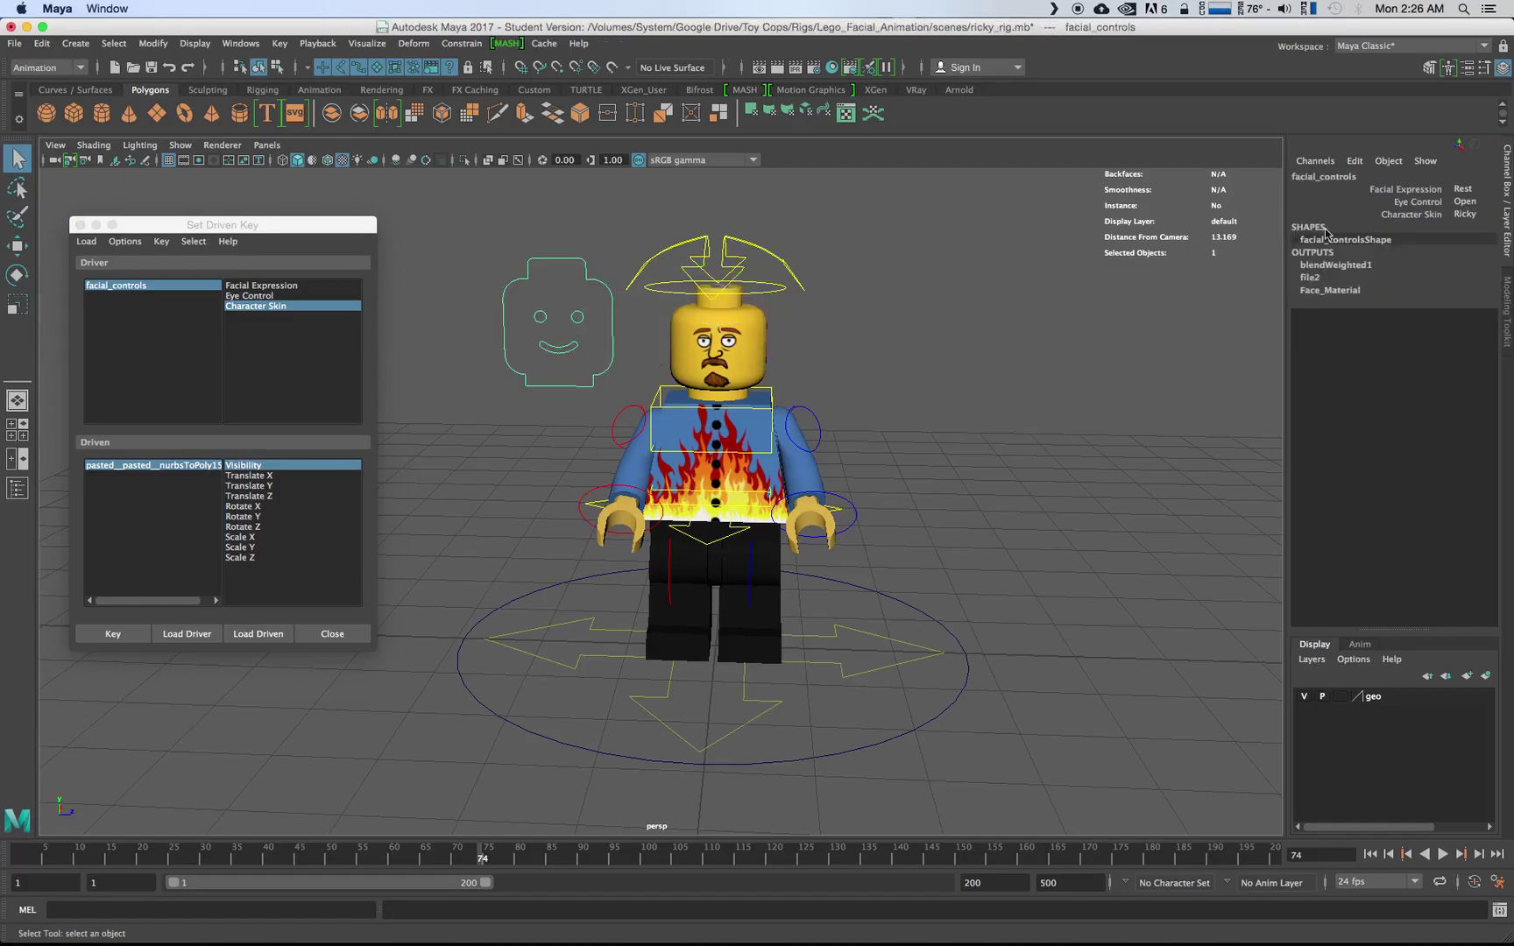
{"action": "left_click", "coordinate": [1466, 213]}
{"action": "left_click", "coordinate": [1475, 238]}
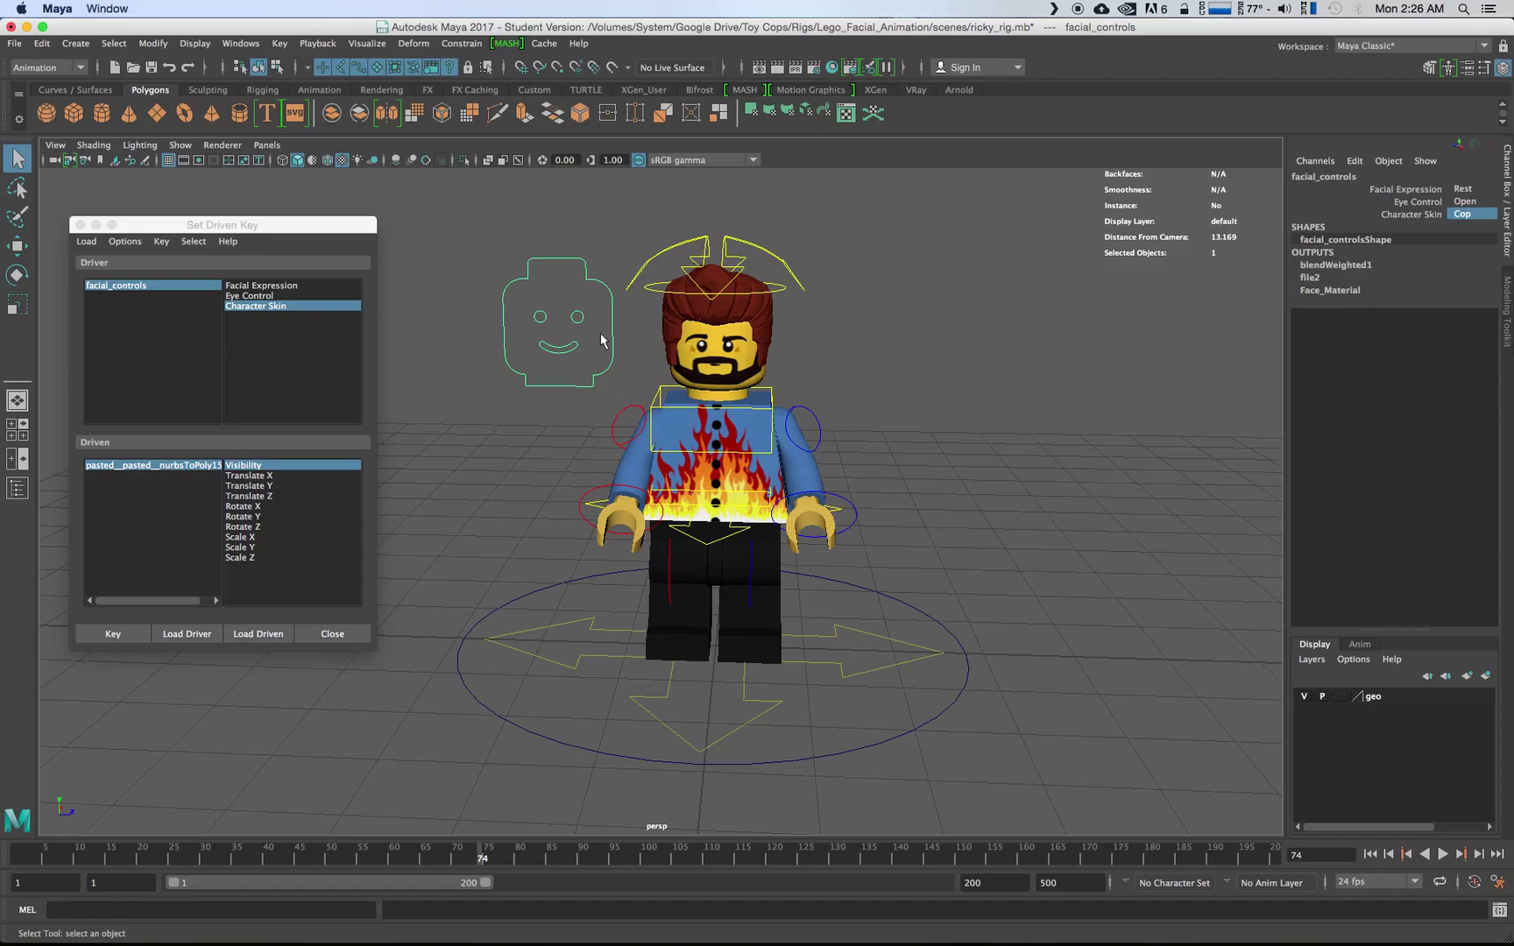
{"action": "left_click", "coordinate": [666, 315]}
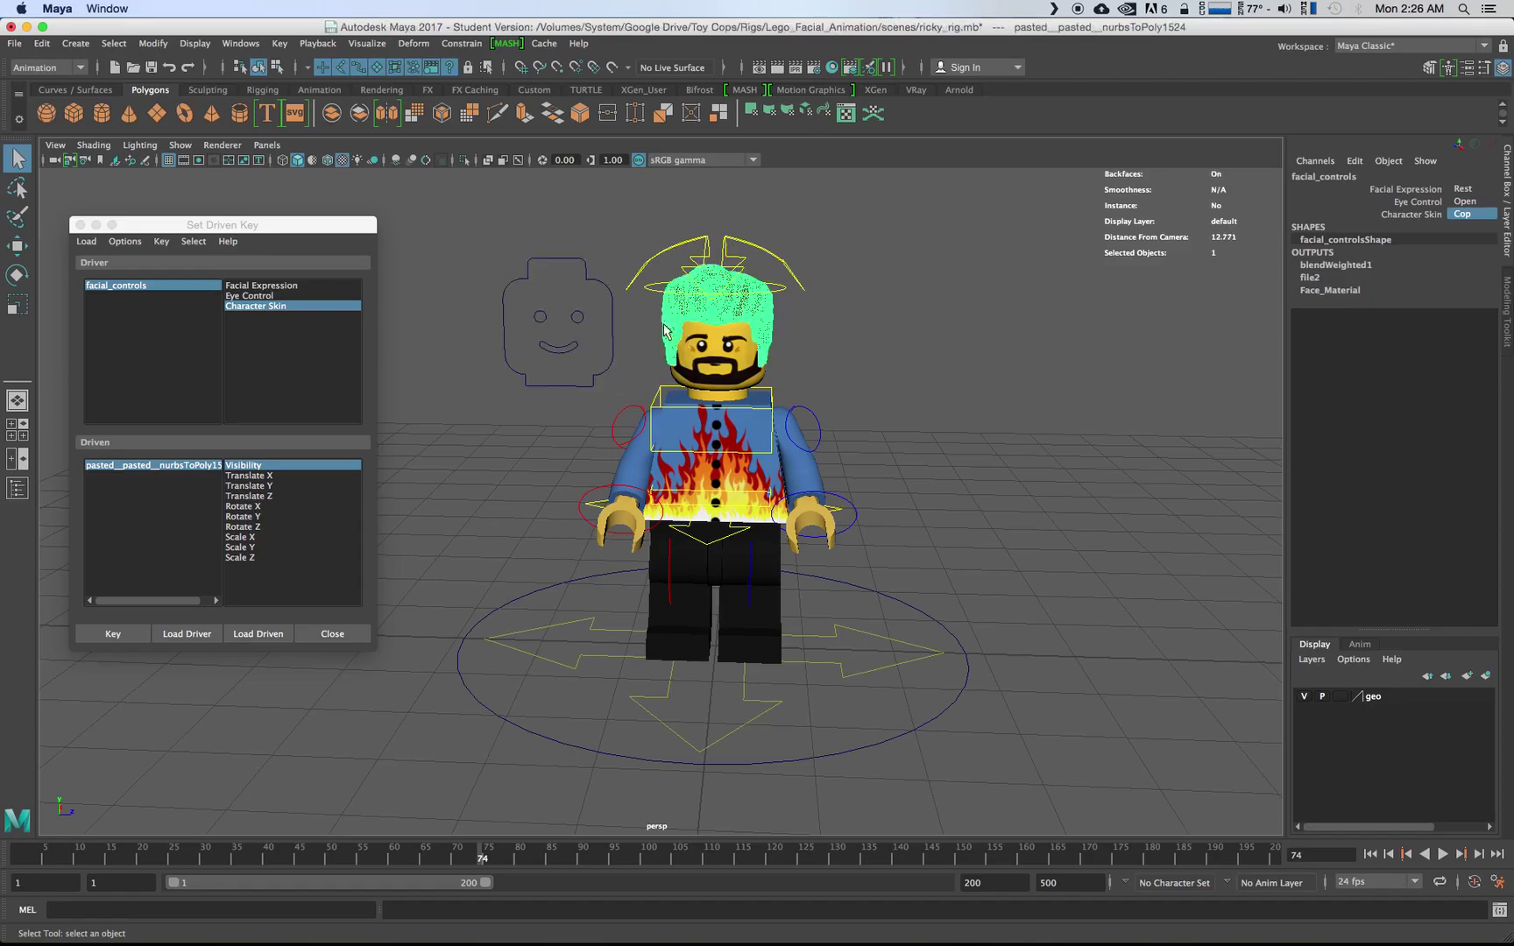
{"action": "double_click", "coordinate": [1462, 303]}
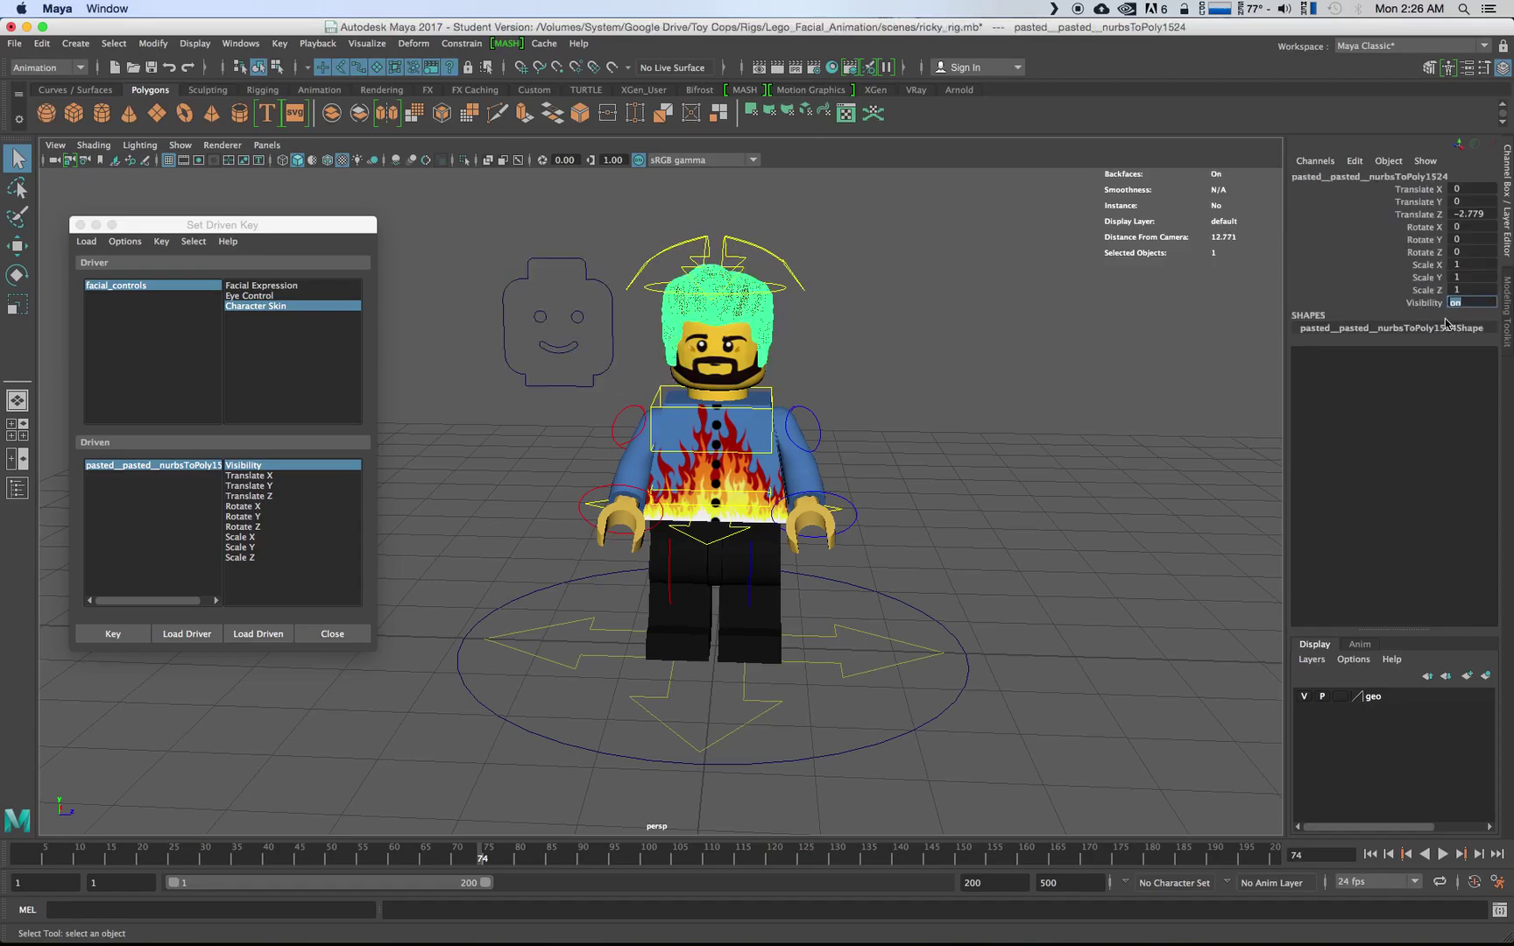
{"action": "type", "text": "off"}
{"action": "key", "text": "Return"}
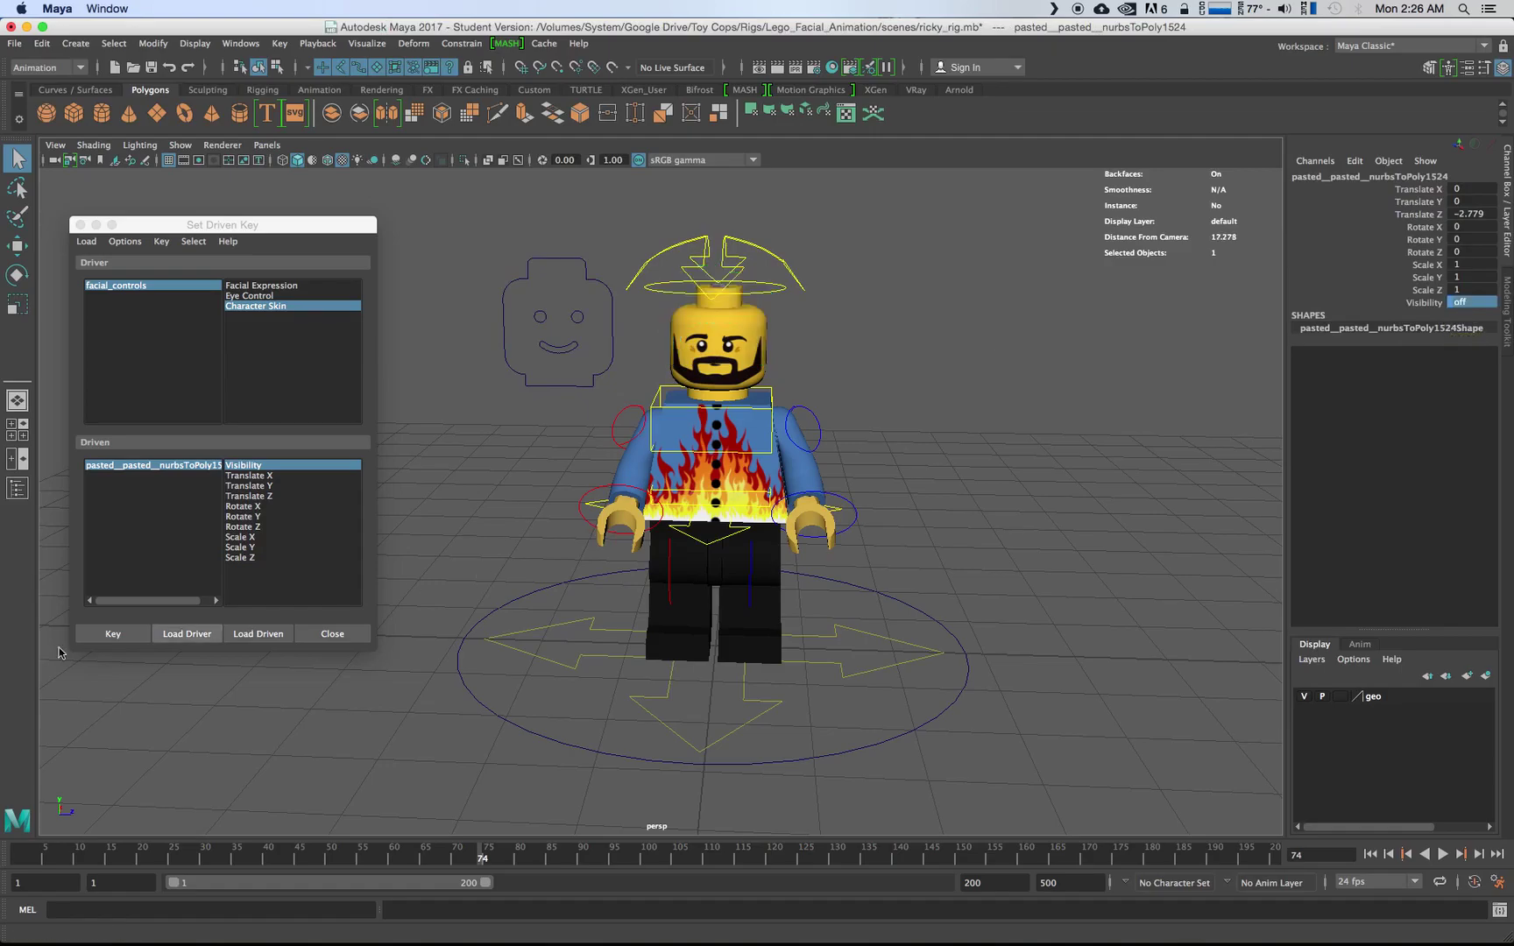
{"action": "left_click", "coordinate": [112, 634]}
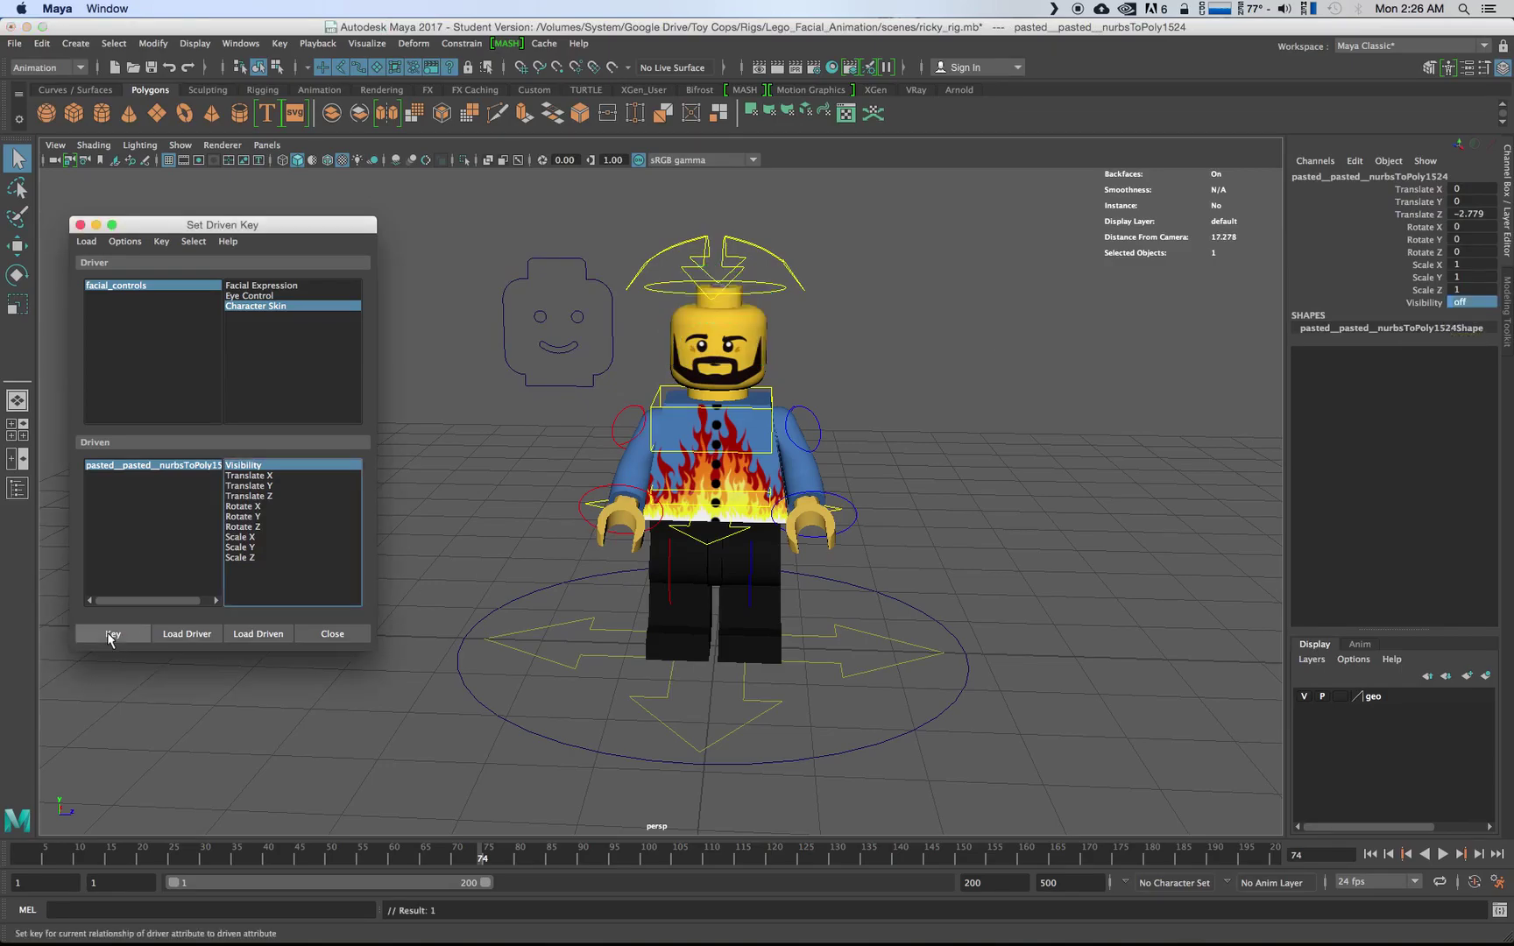
- Test the hair's driven visibility by switching Character Skin to Ricky and back to Cop
{"action": "left_click", "coordinate": [611, 335]}
{"action": "left_click", "coordinate": [1463, 214]}
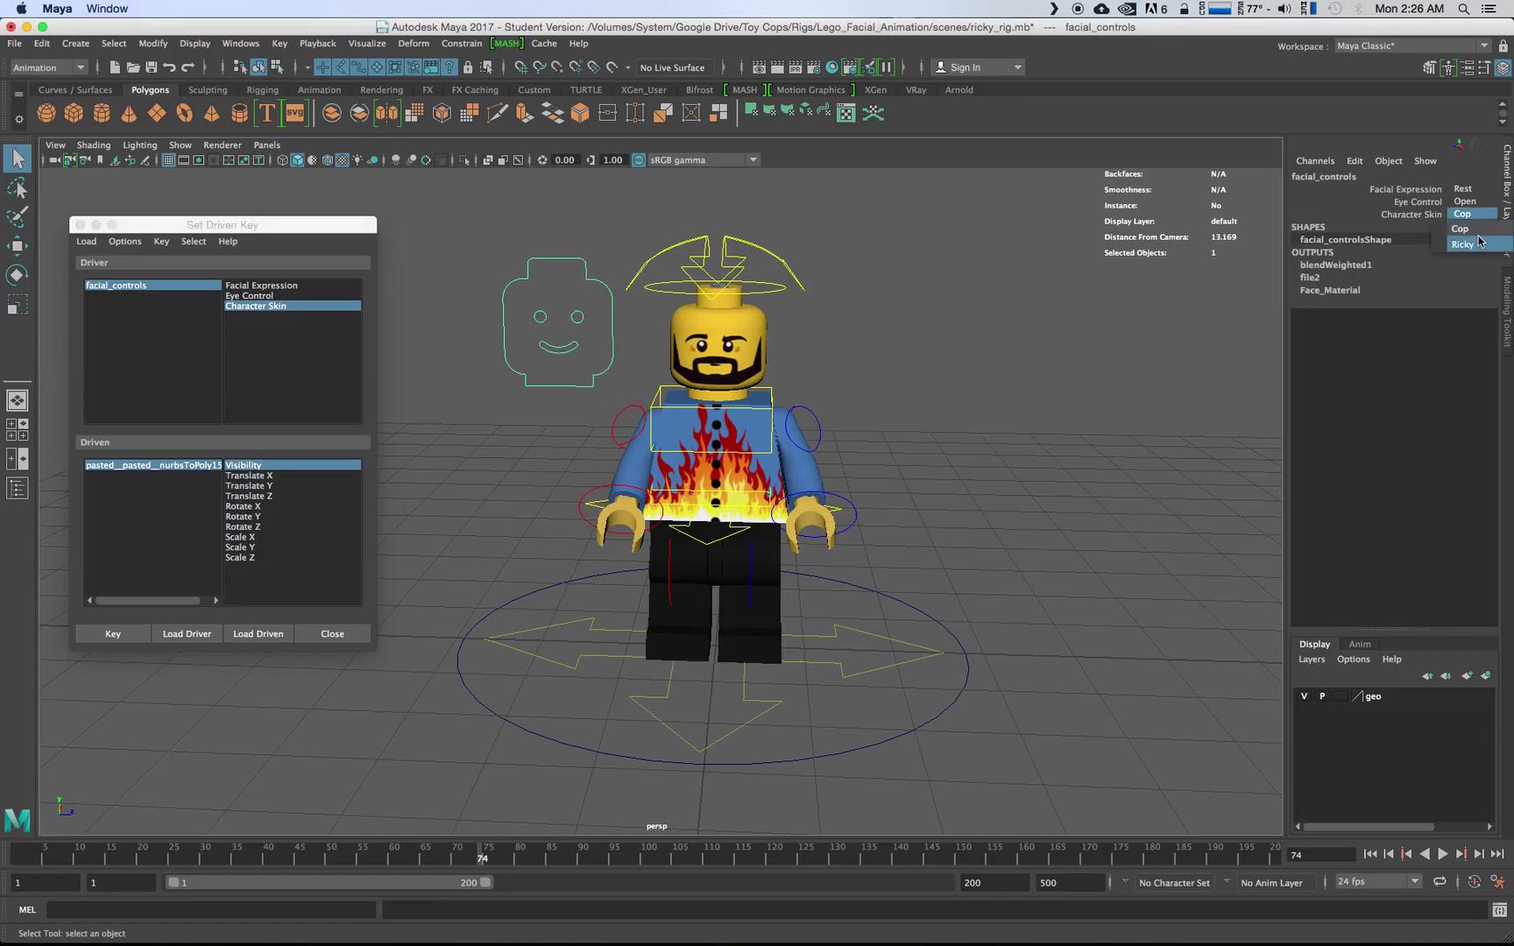
{"action": "left_click", "coordinate": [1477, 236]}
{"action": "left_click", "coordinate": [1470, 216]}
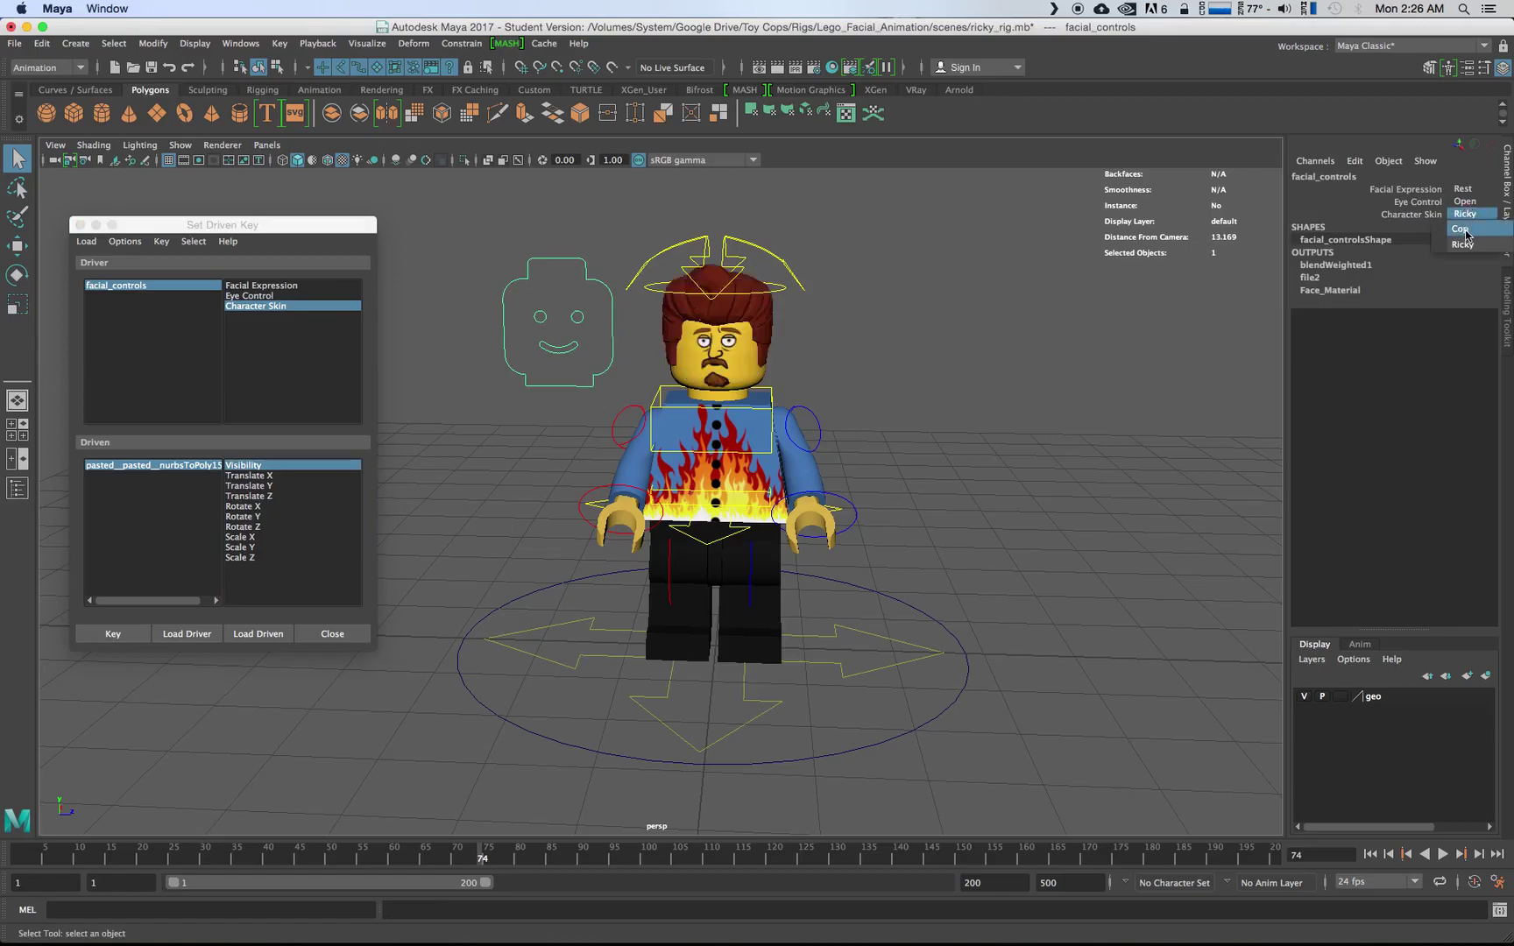
{"action": "left_click", "coordinate": [1465, 230]}
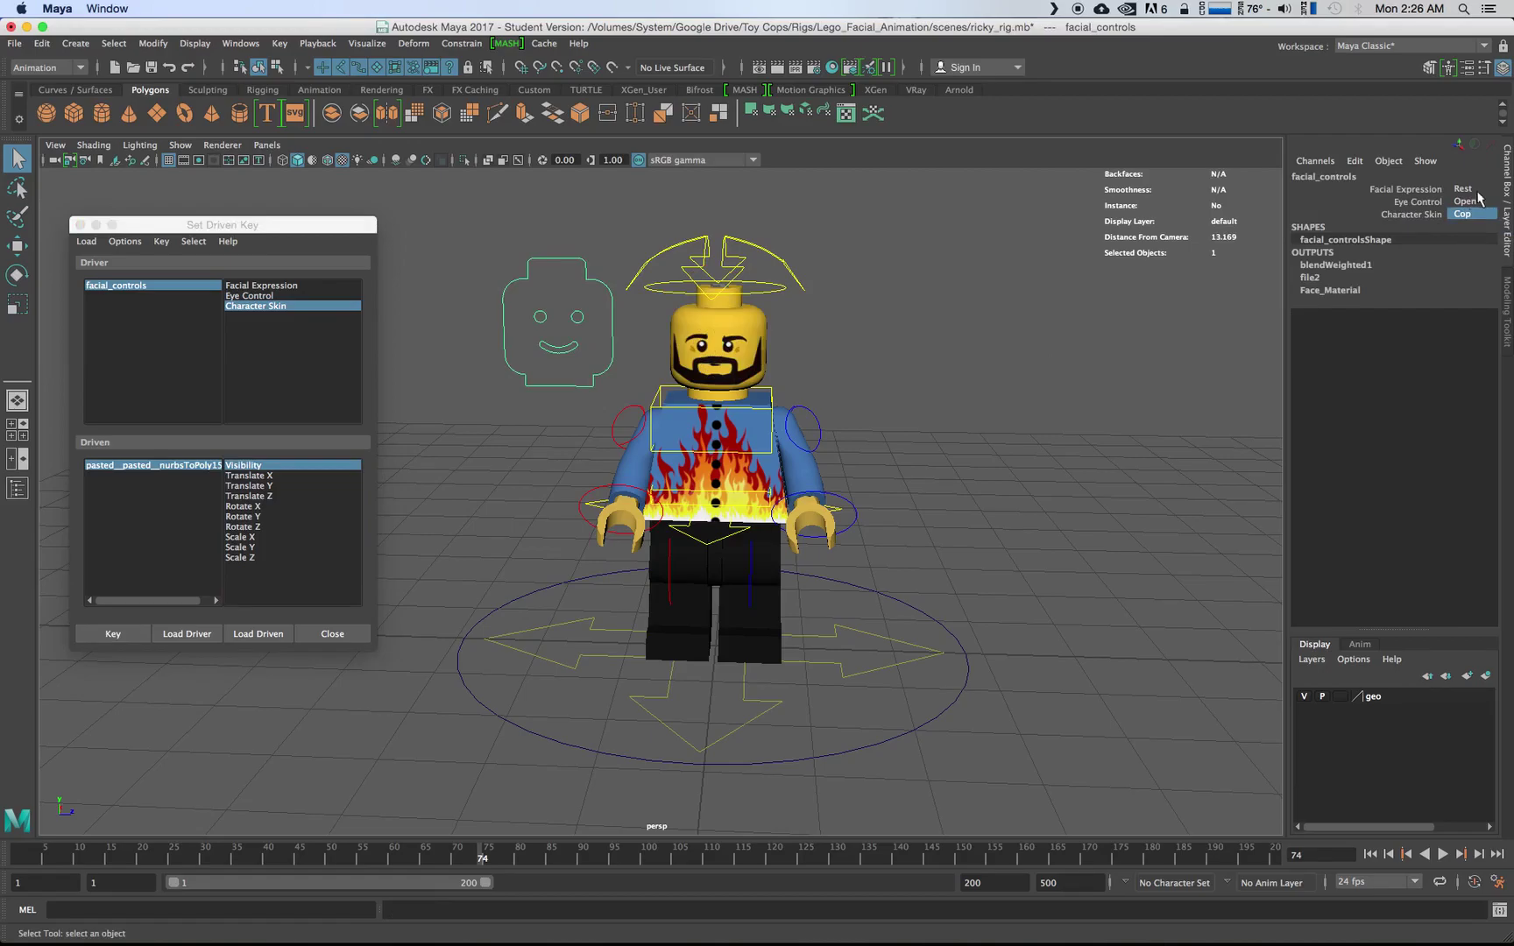
- Import cop_hat.obj from the scenes folder of the Characters project in WIP Assets
{"action": "left_click", "coordinate": [14, 43]}
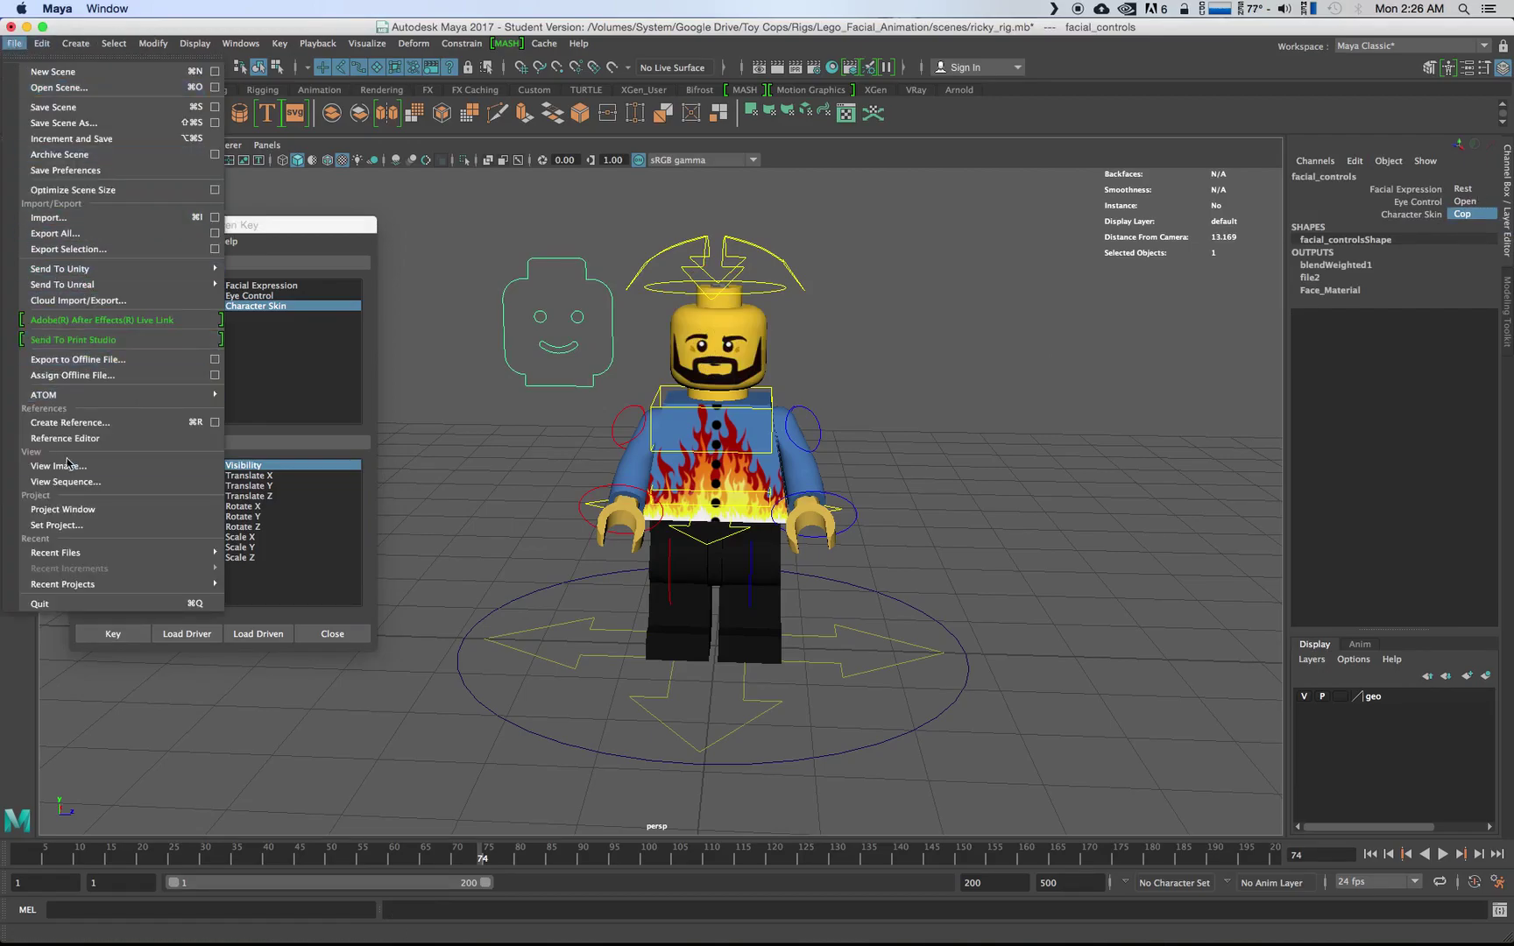
{"action": "left_click", "coordinate": [75, 220]}
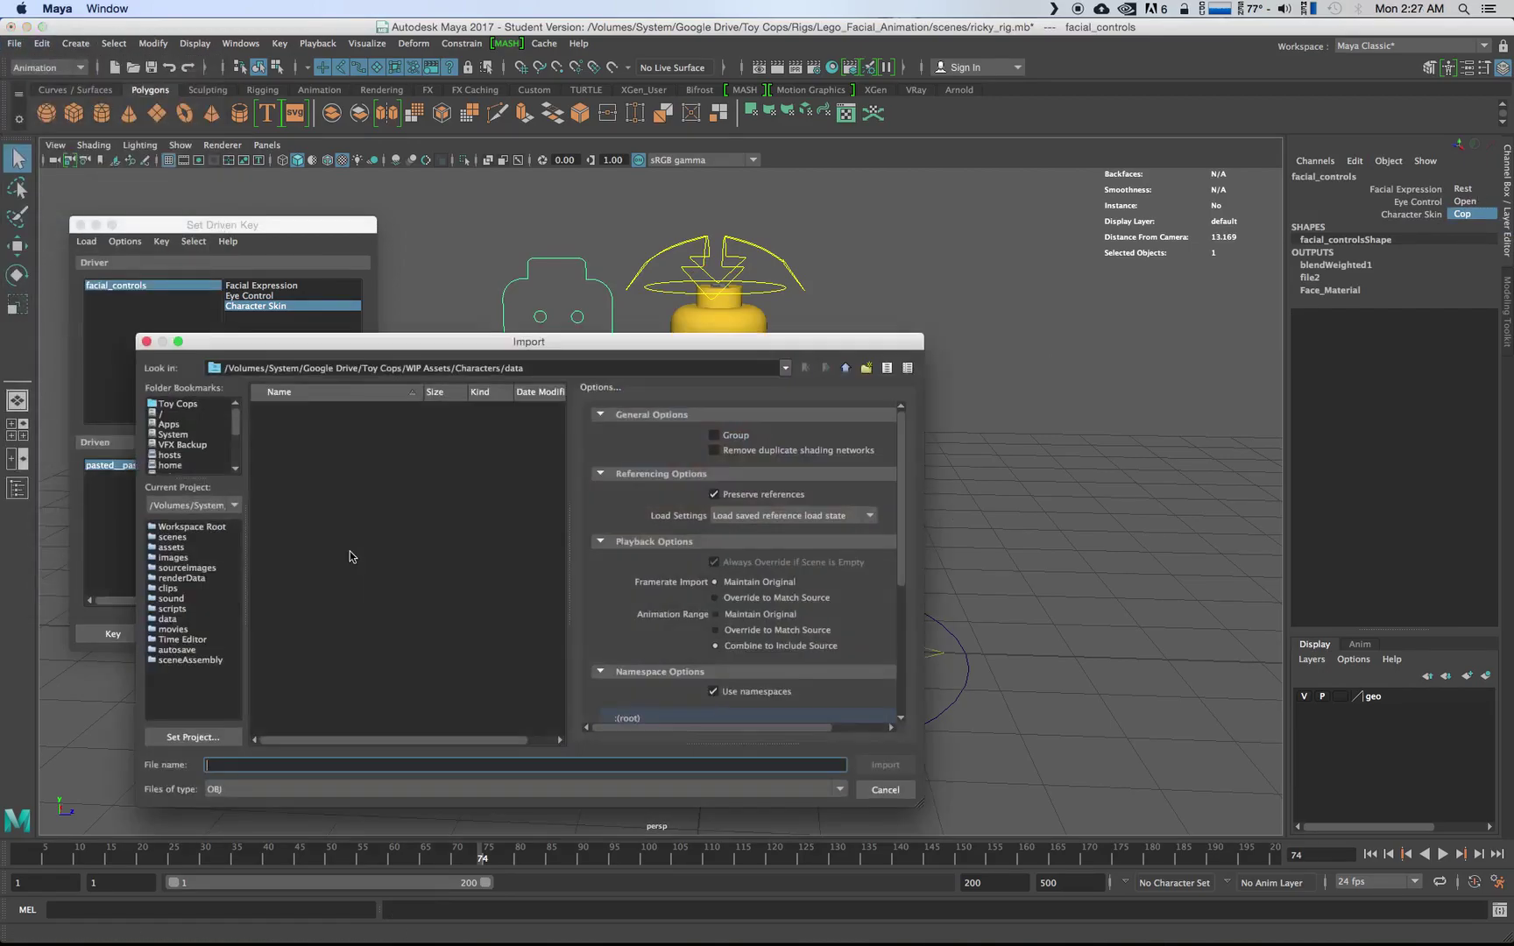
{"action": "left_click", "coordinate": [847, 371]}
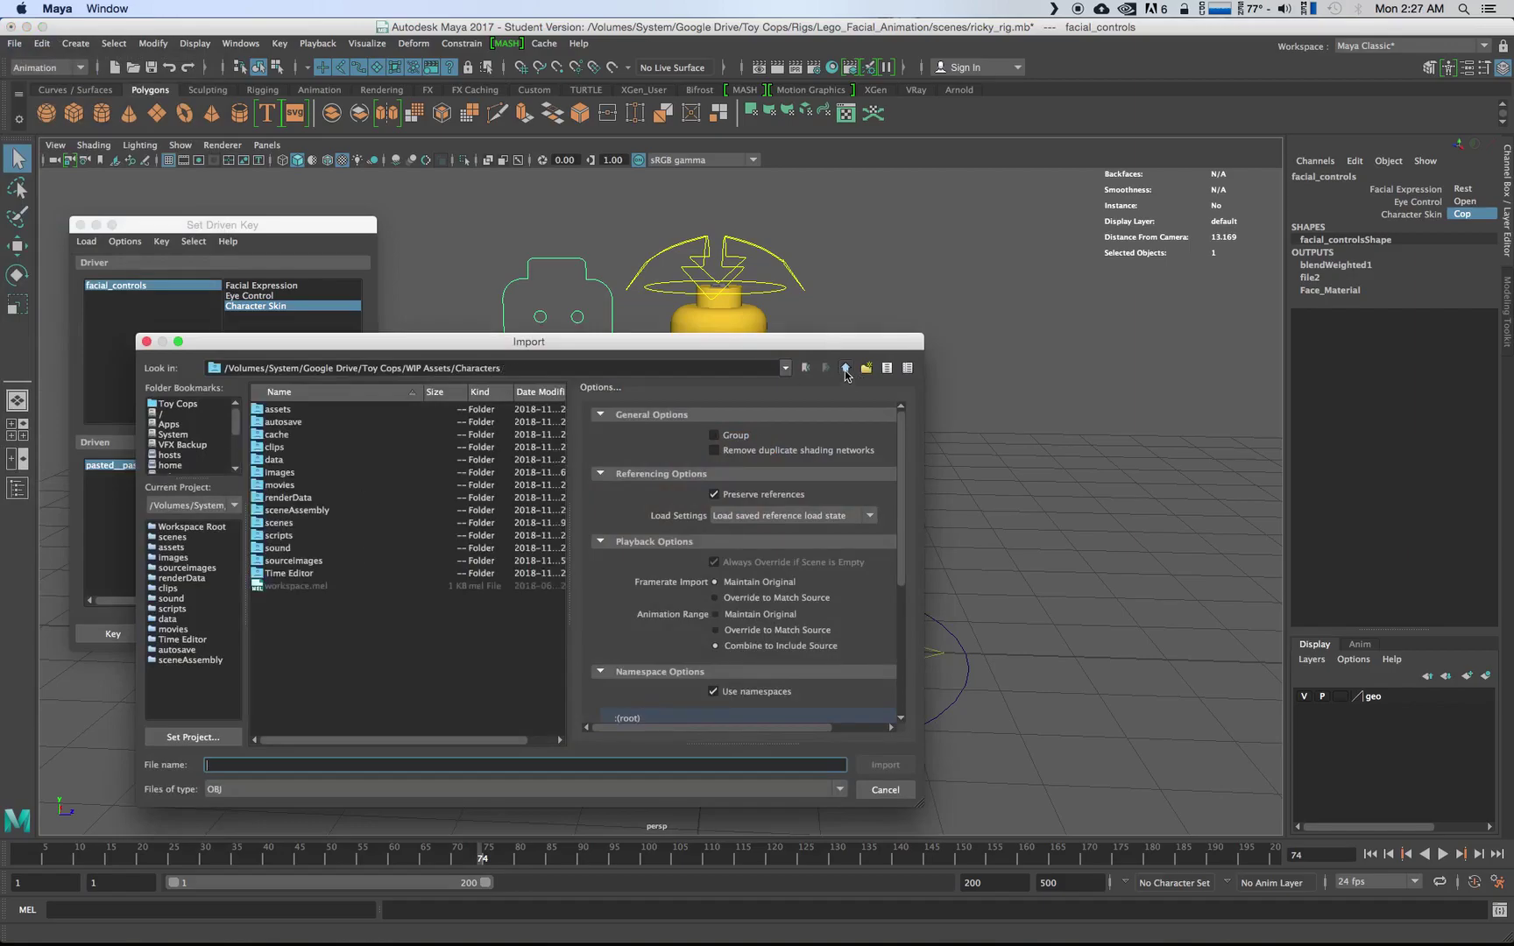
{"action": "left_click", "coordinate": [847, 372]}
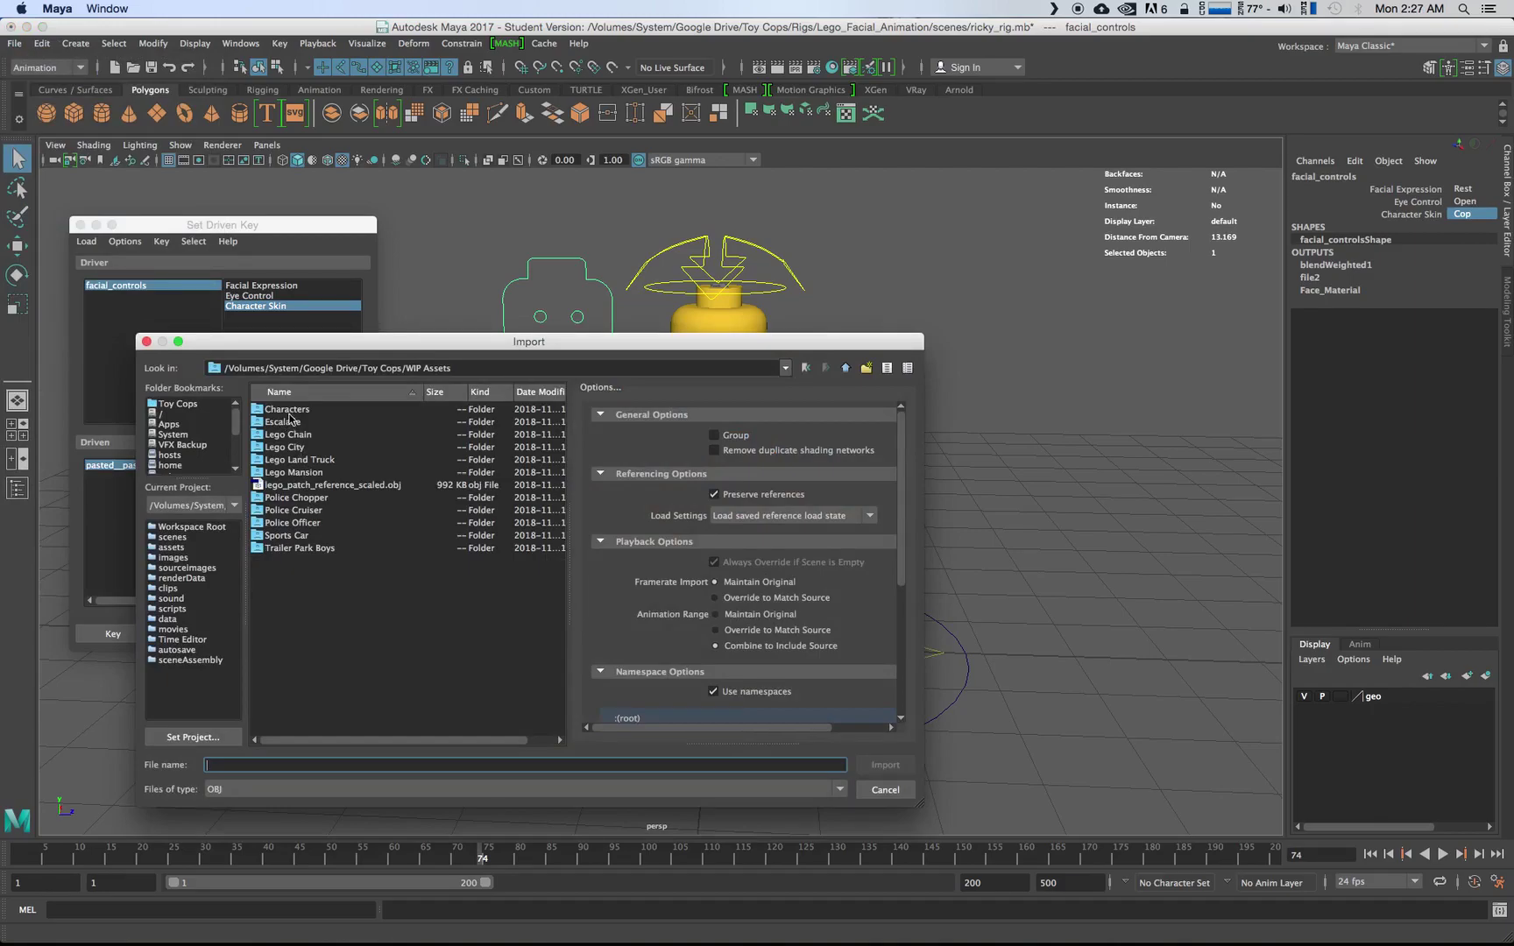
{"action": "double_click", "coordinate": [287, 411]}
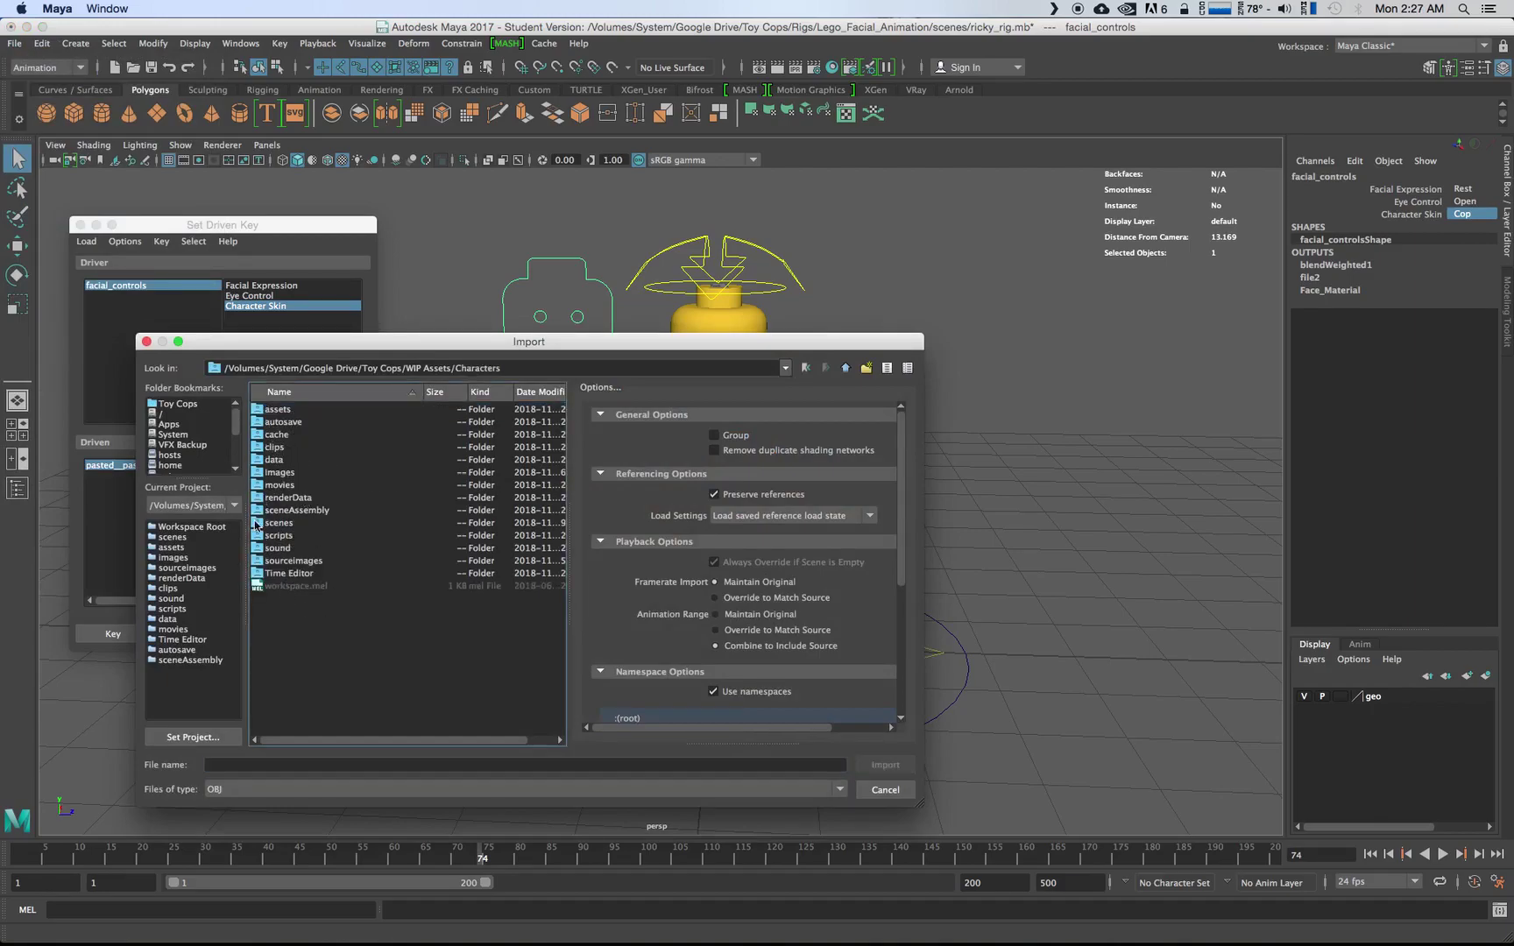
{"action": "double_click", "coordinate": [282, 524]}
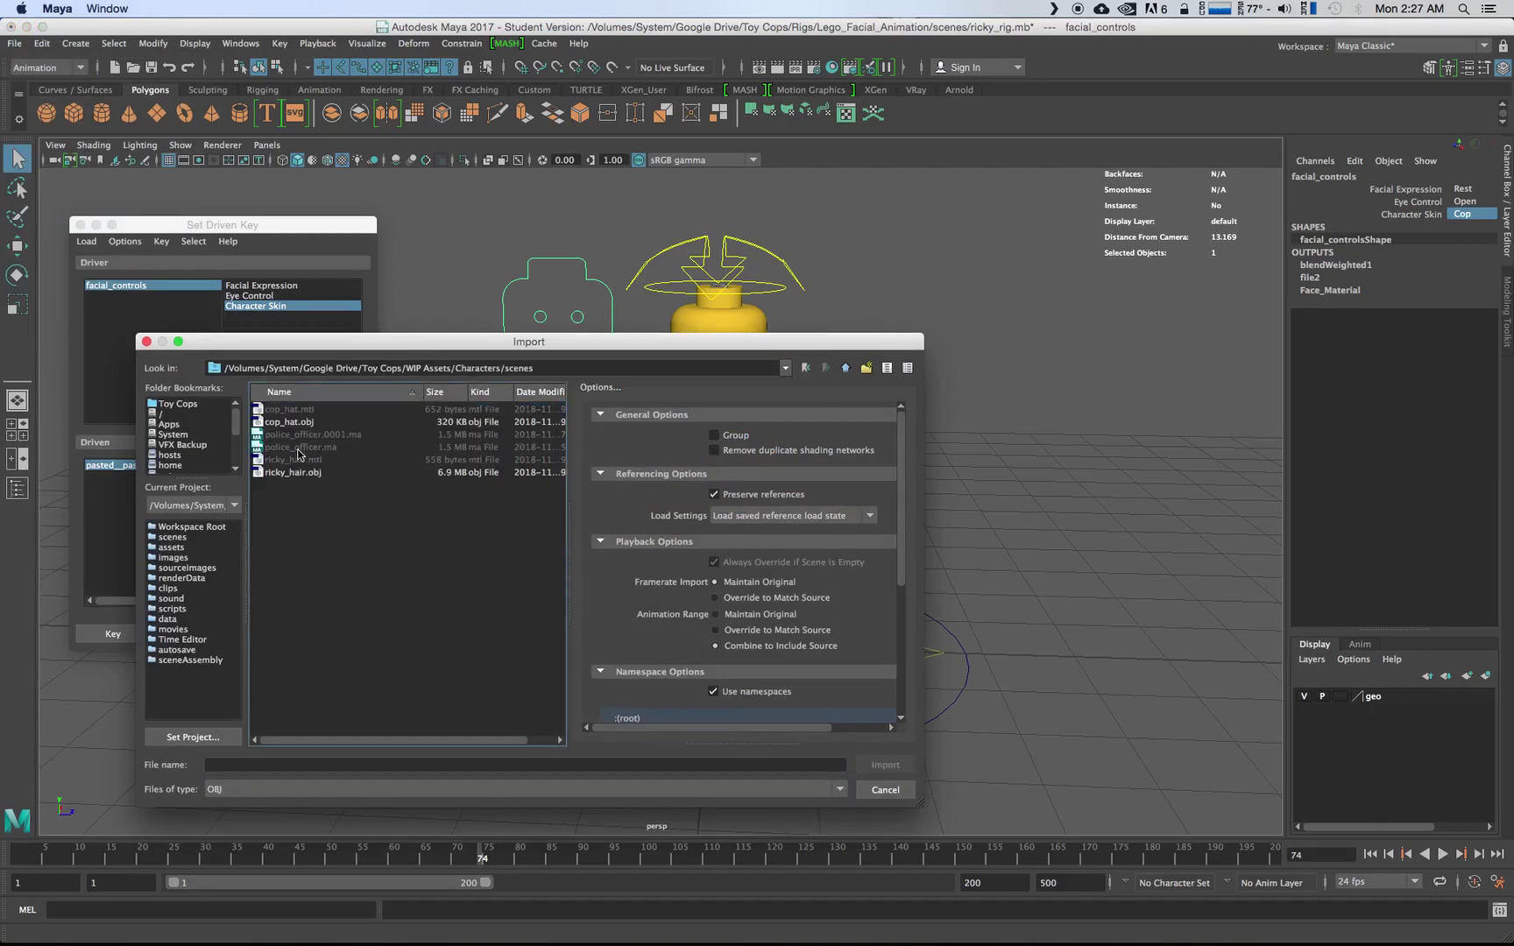
{"action": "left_click", "coordinate": [299, 422]}
{"action": "key", "text": "Return"}
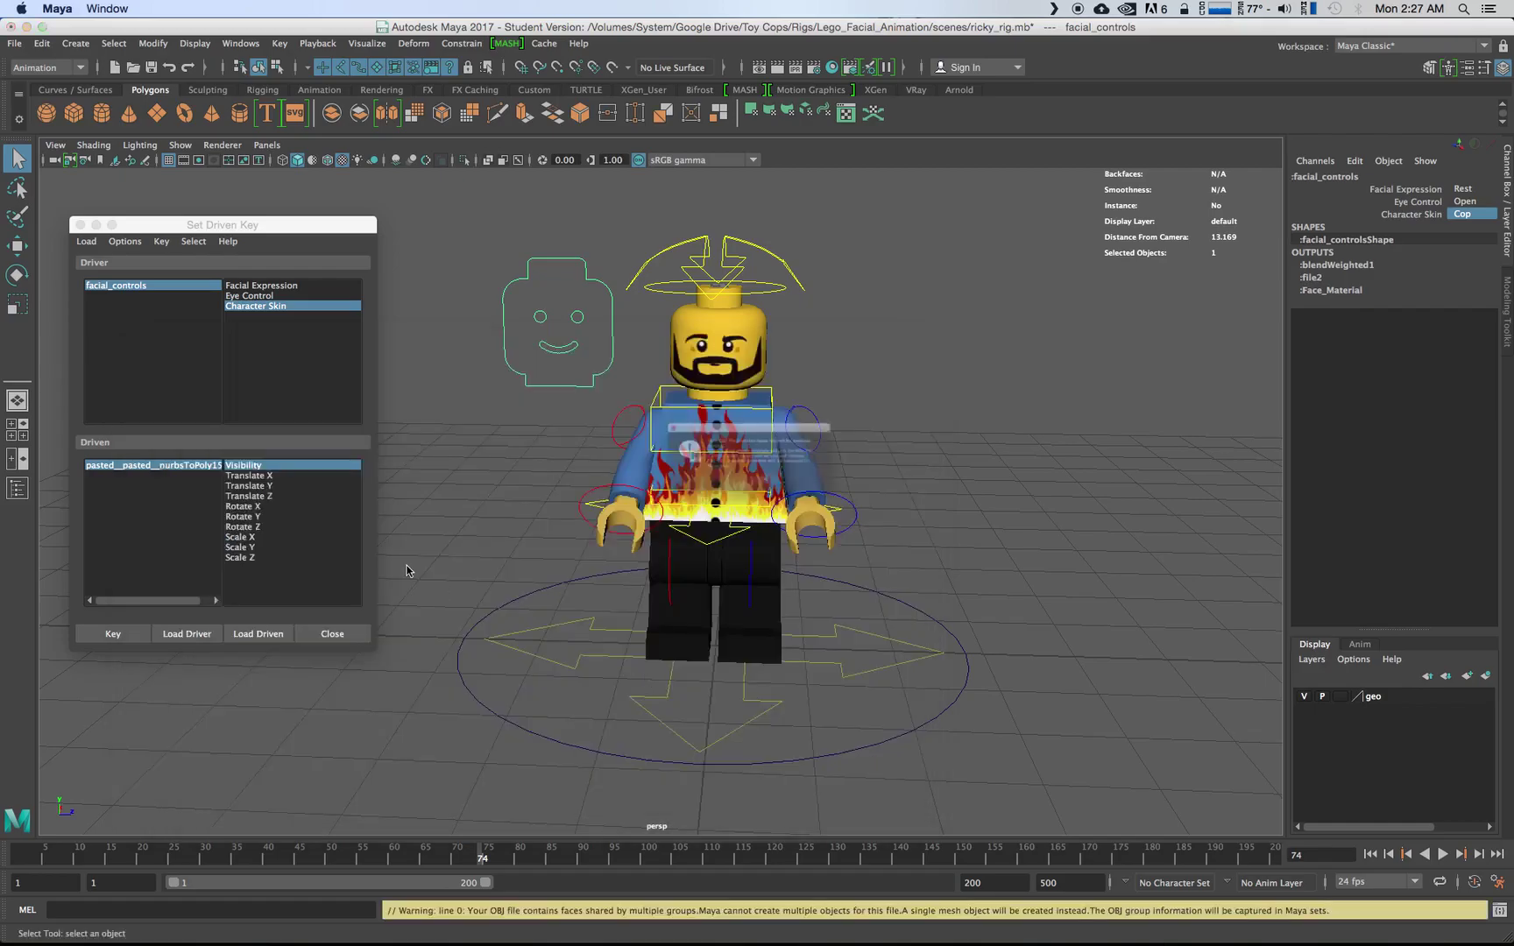
- Load the imported cop hat mesh as driven and key its Visibility on against Character Skin set to Cop
{"action": "left_click", "coordinate": [781, 503]}
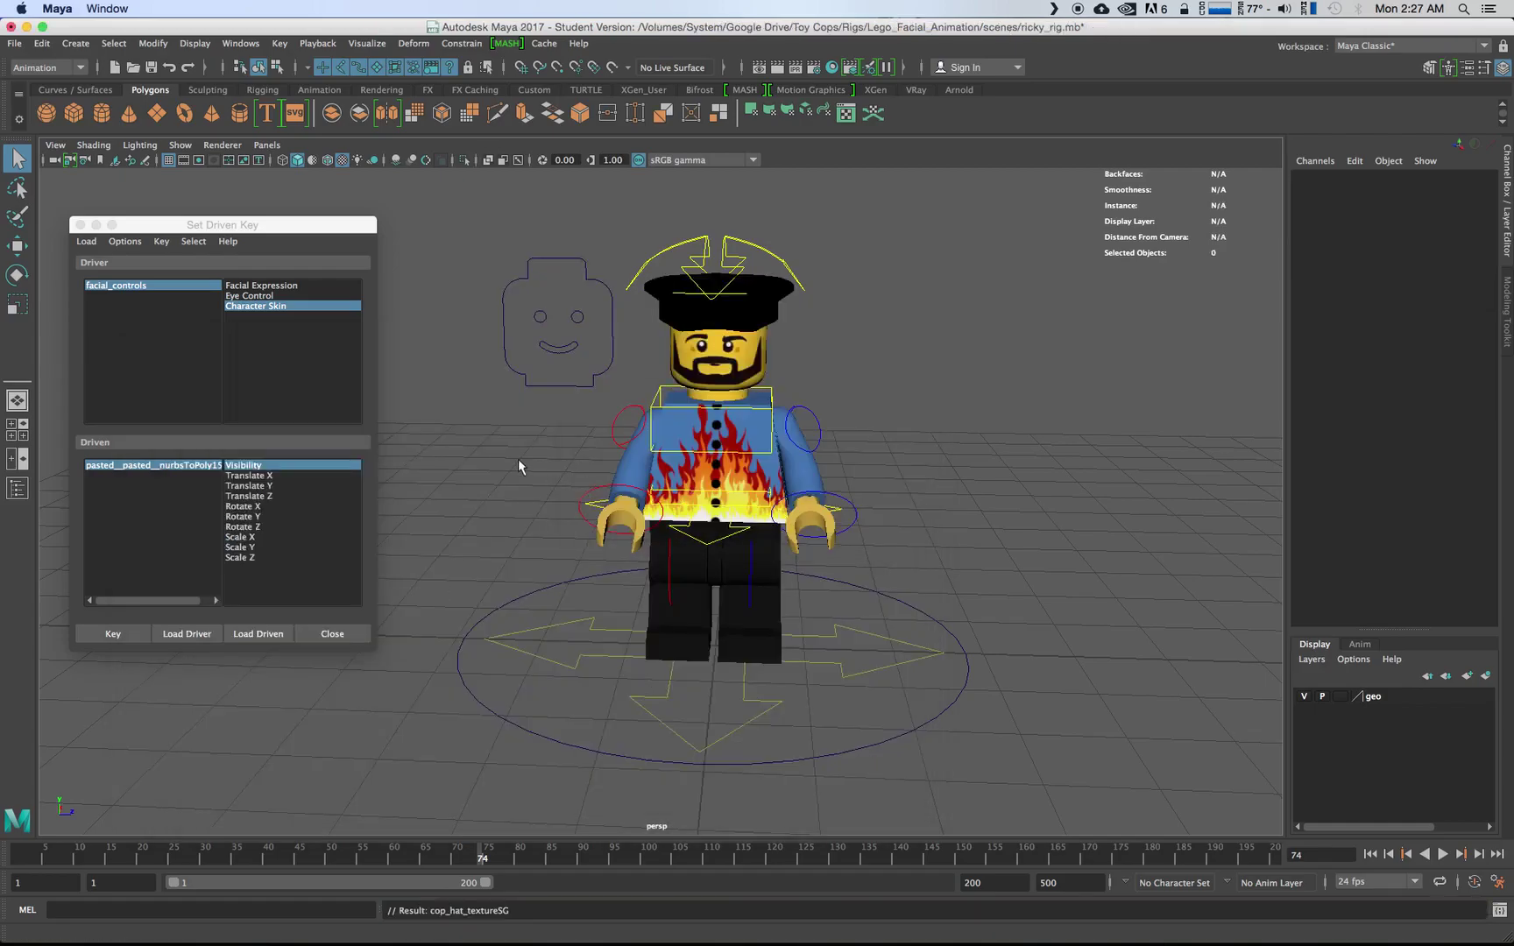
{"action": "left_click", "coordinate": [765, 298]}
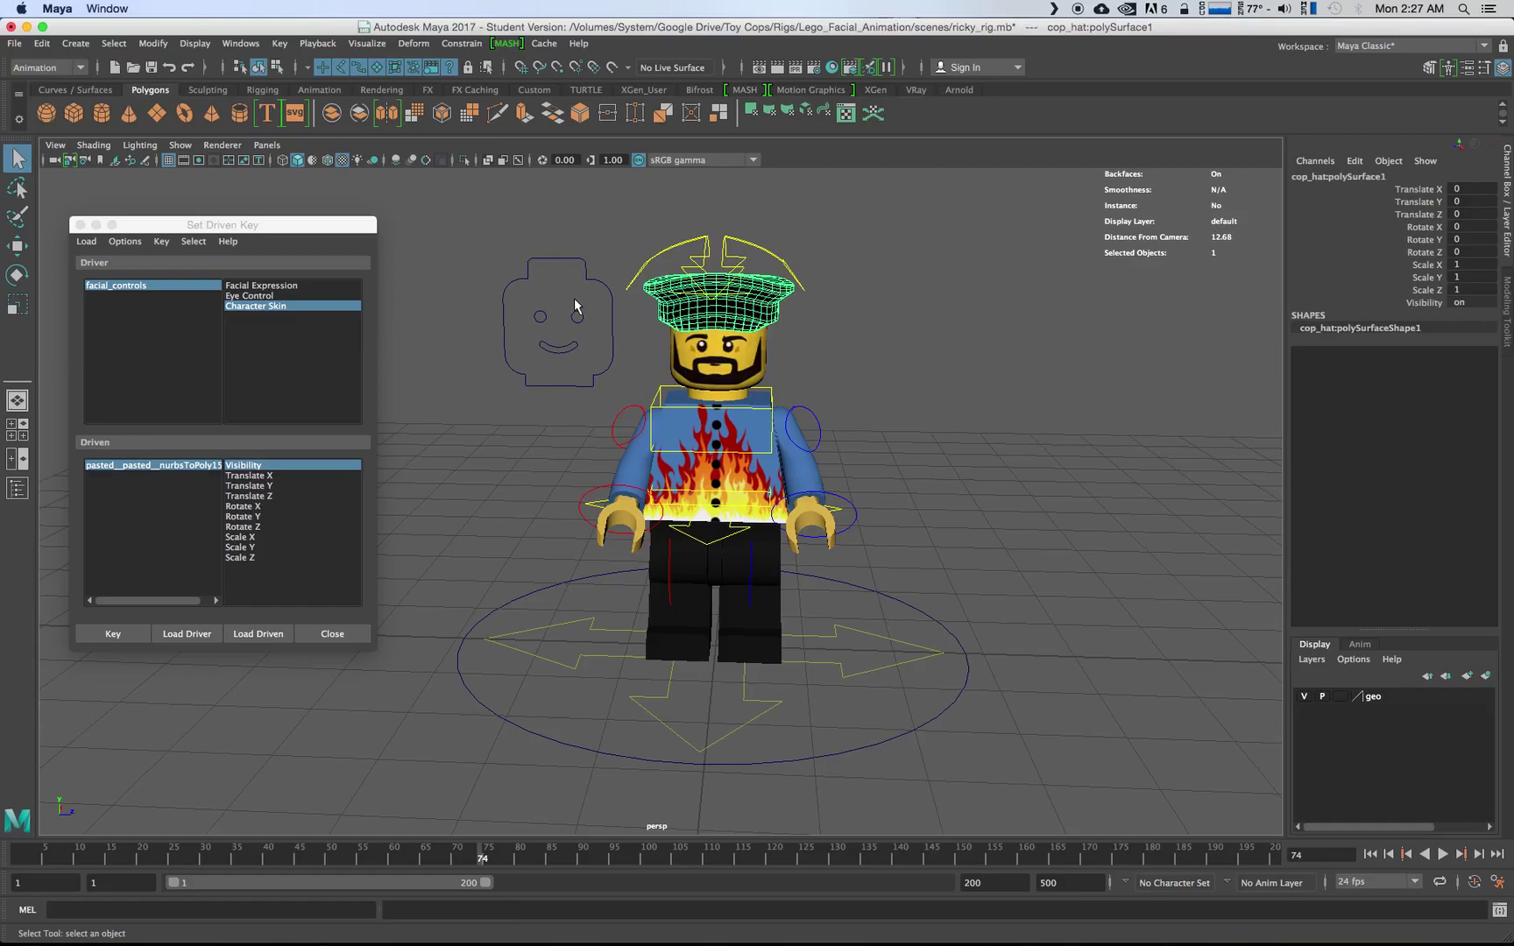
{"action": "left_click", "coordinate": [246, 635]}
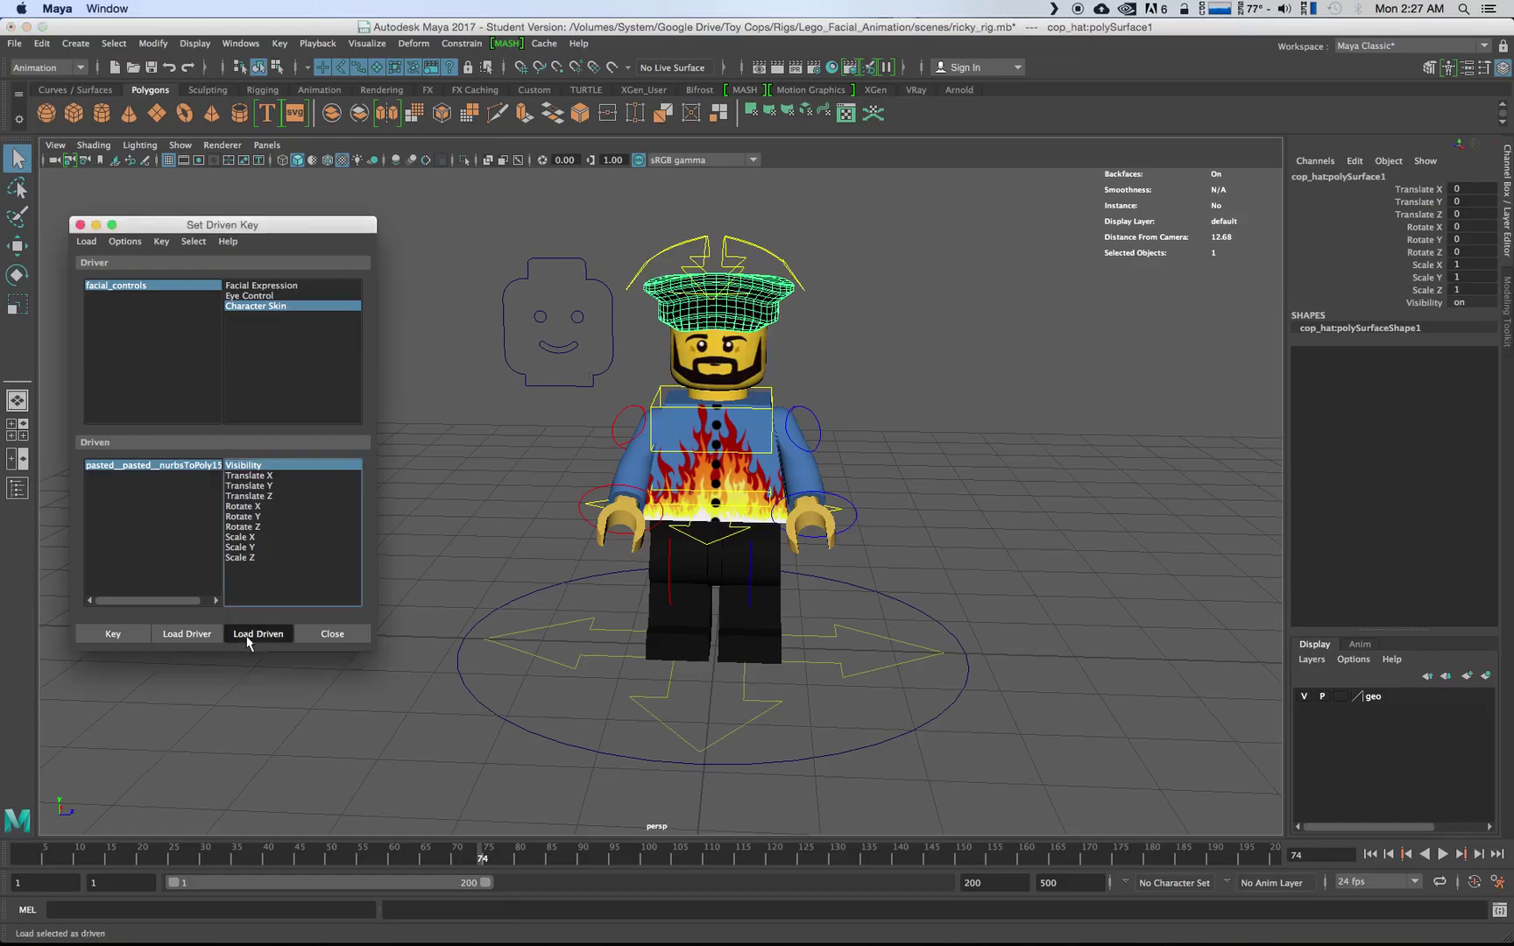
{"action": "left_click", "coordinate": [248, 465]}
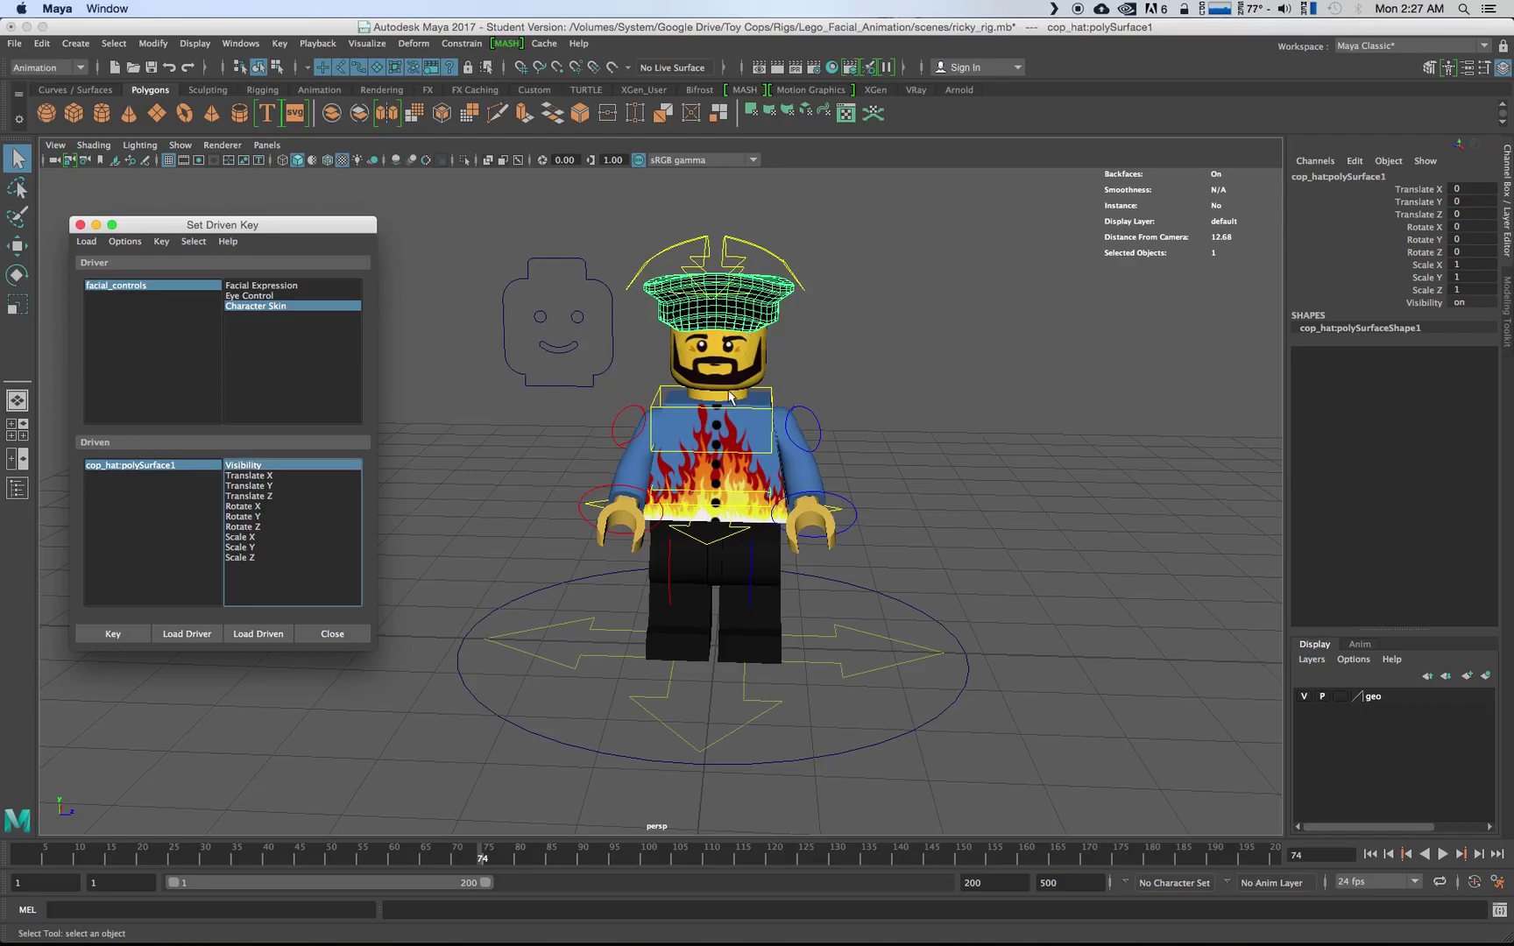
{"action": "left_click", "coordinate": [127, 633]}
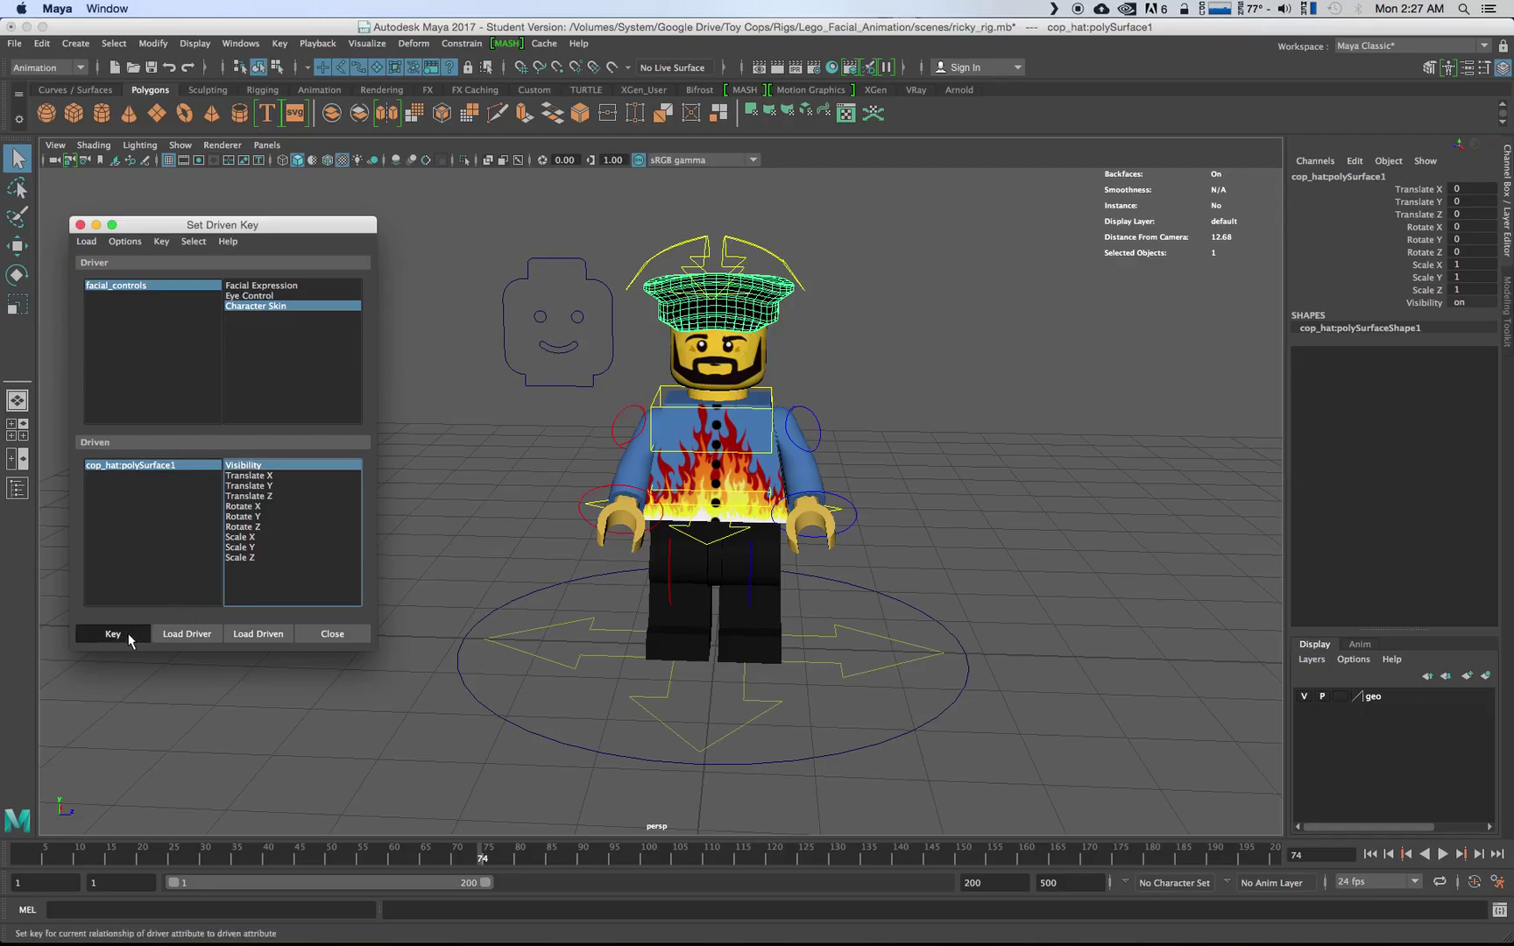
- Set Character Skin to Ricky and the cop hat's Visibility to off, and key this driven relationship
{"action": "left_click", "coordinate": [617, 333]}
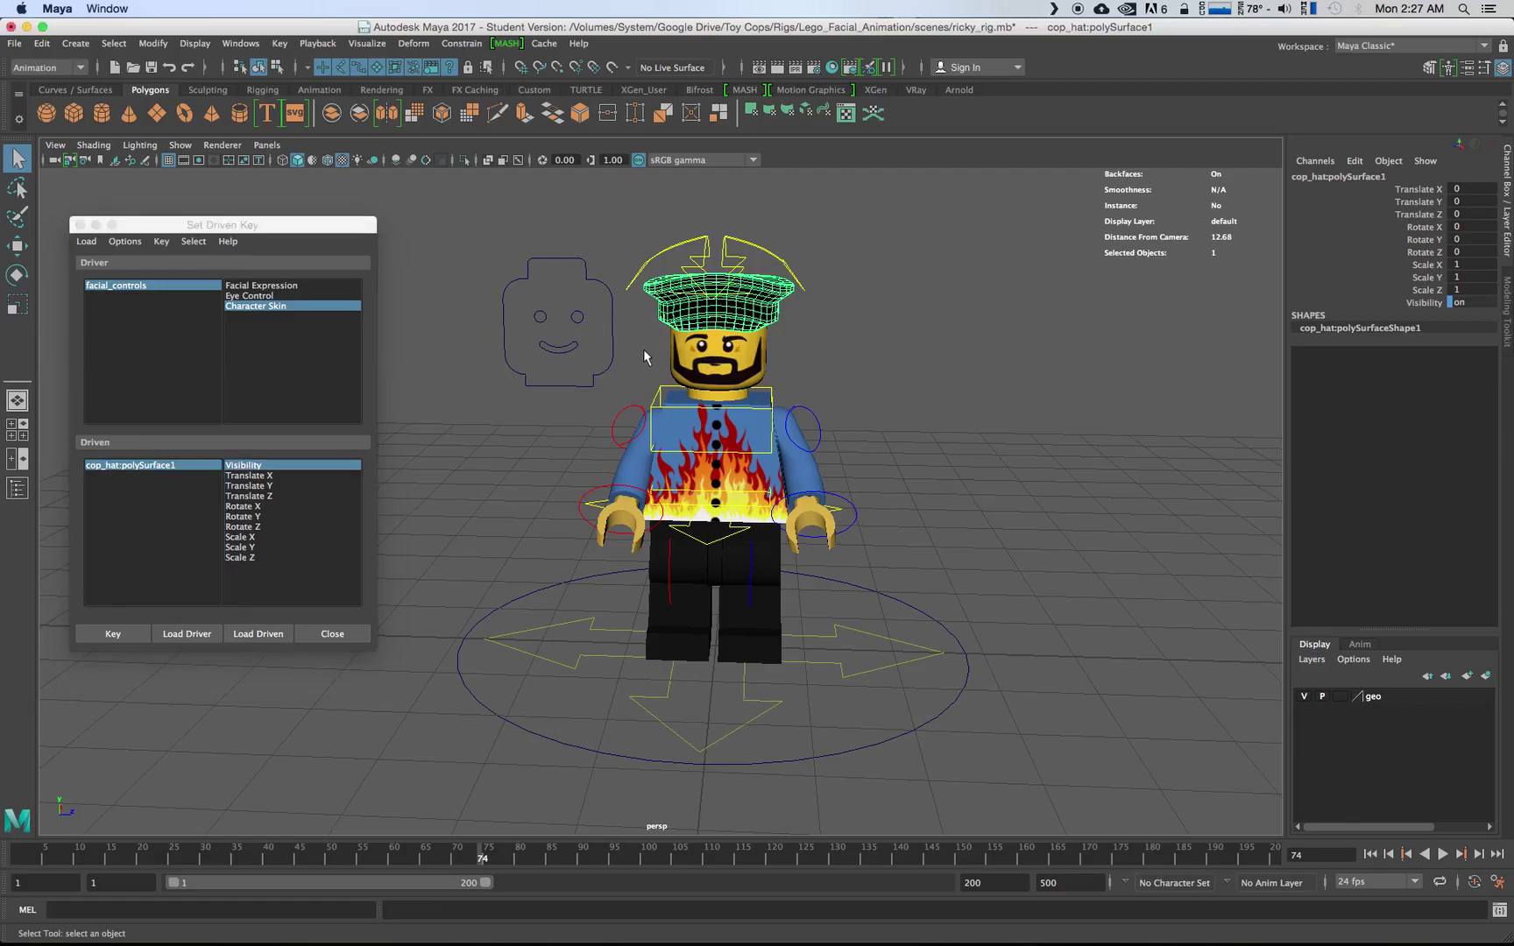
{"action": "left_click", "coordinate": [1467, 214]}
{"action": "left_click", "coordinate": [1463, 244]}
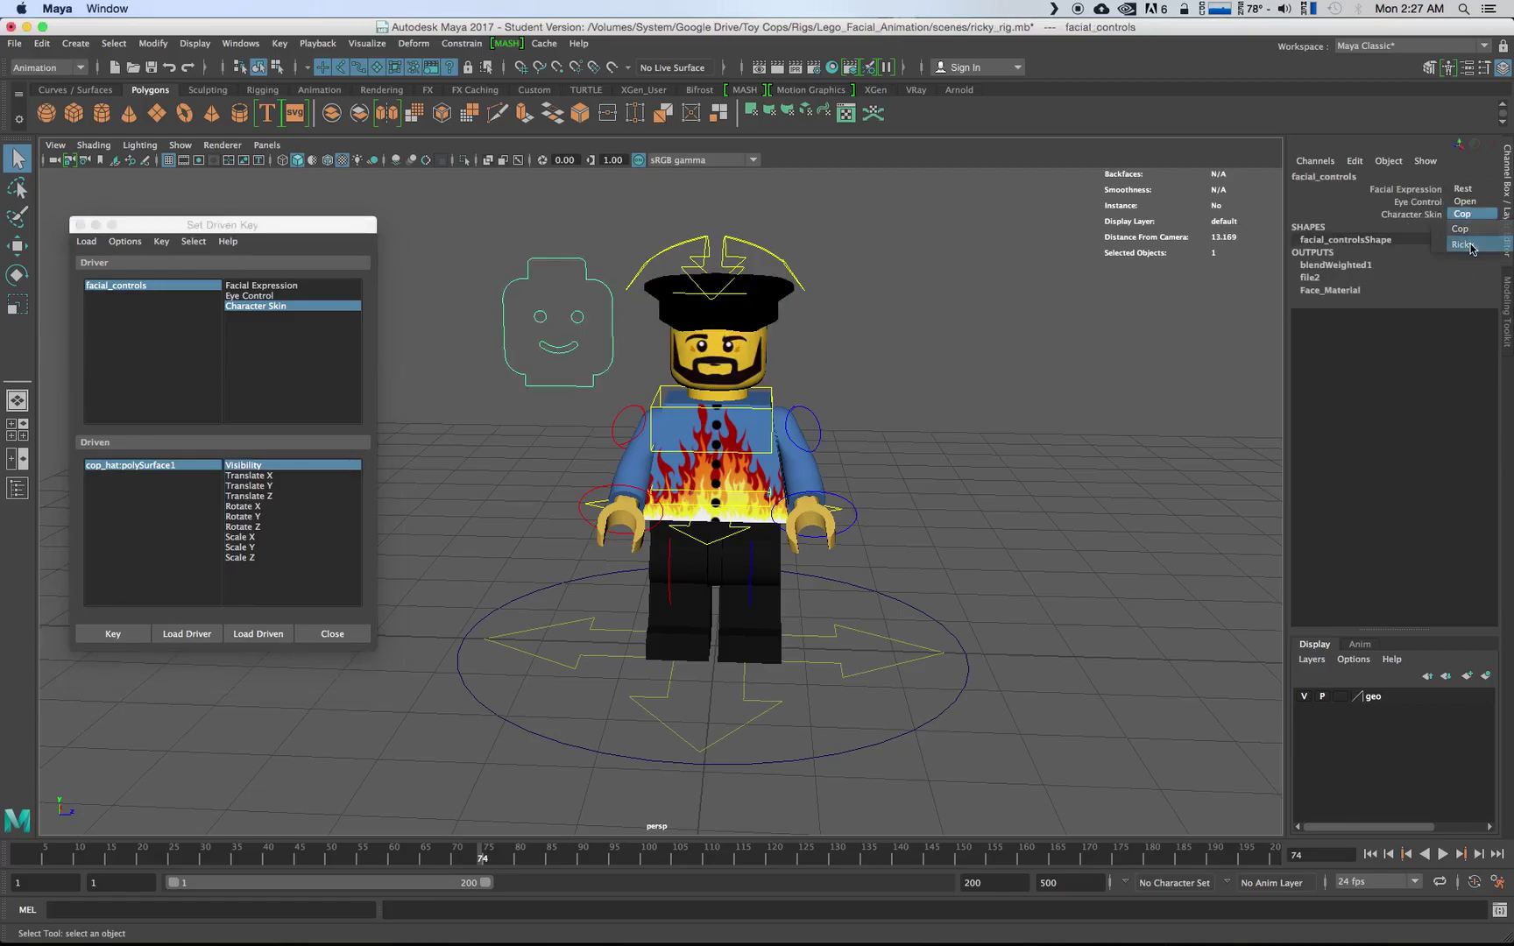
{"action": "left_click", "coordinate": [652, 290]}
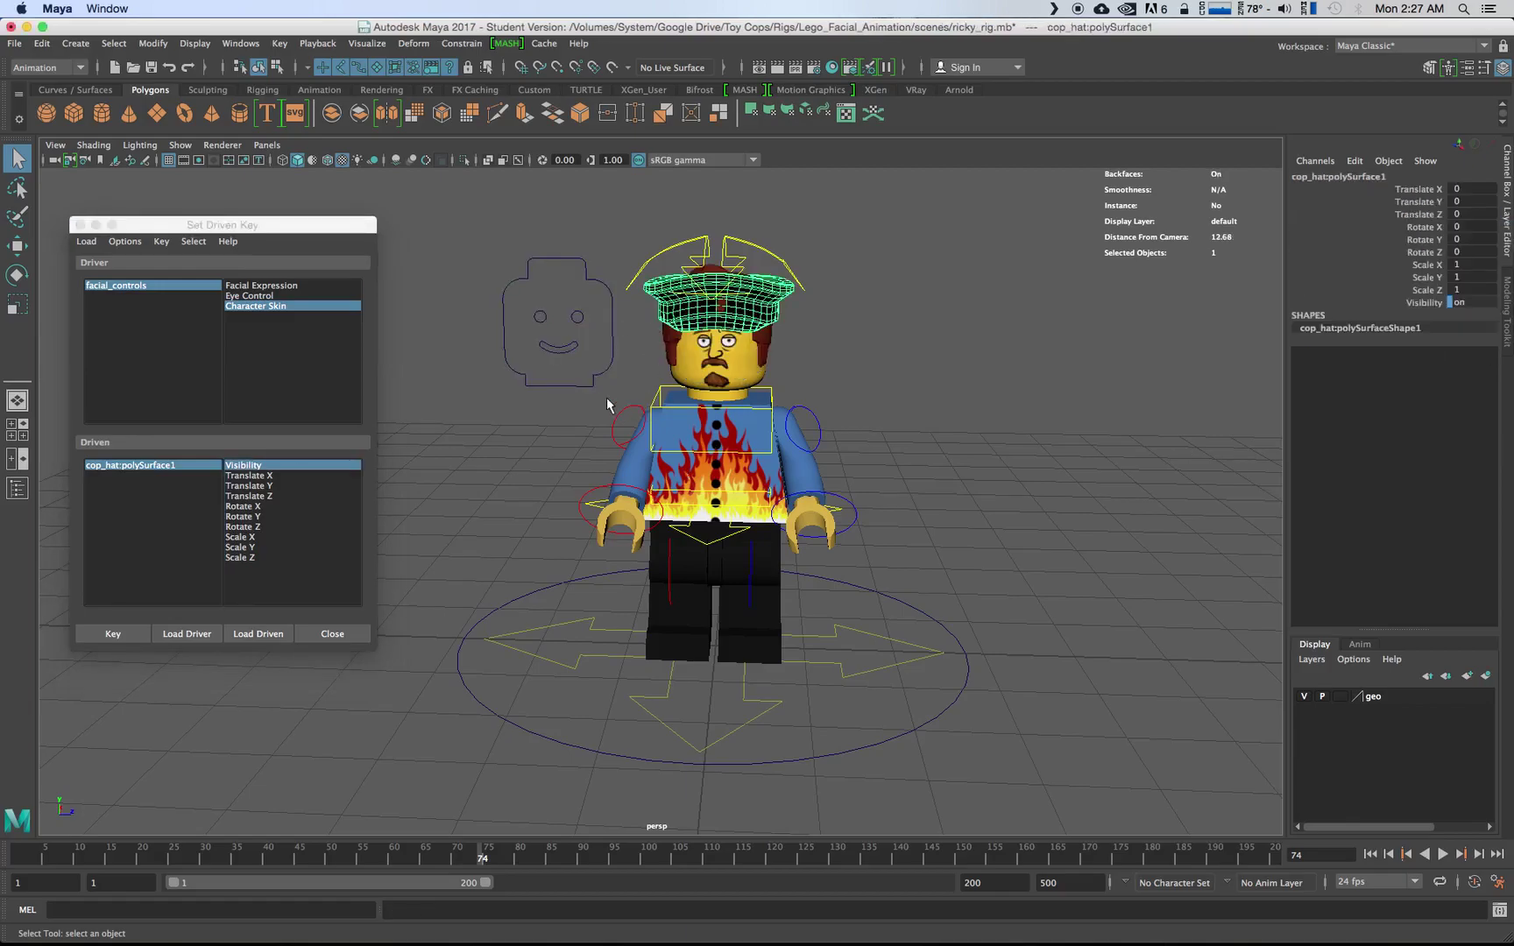
{"action": "left_click", "coordinate": [1457, 302]}
{"action": "type", "text": "off"}
{"action": "key", "text": "Return"}
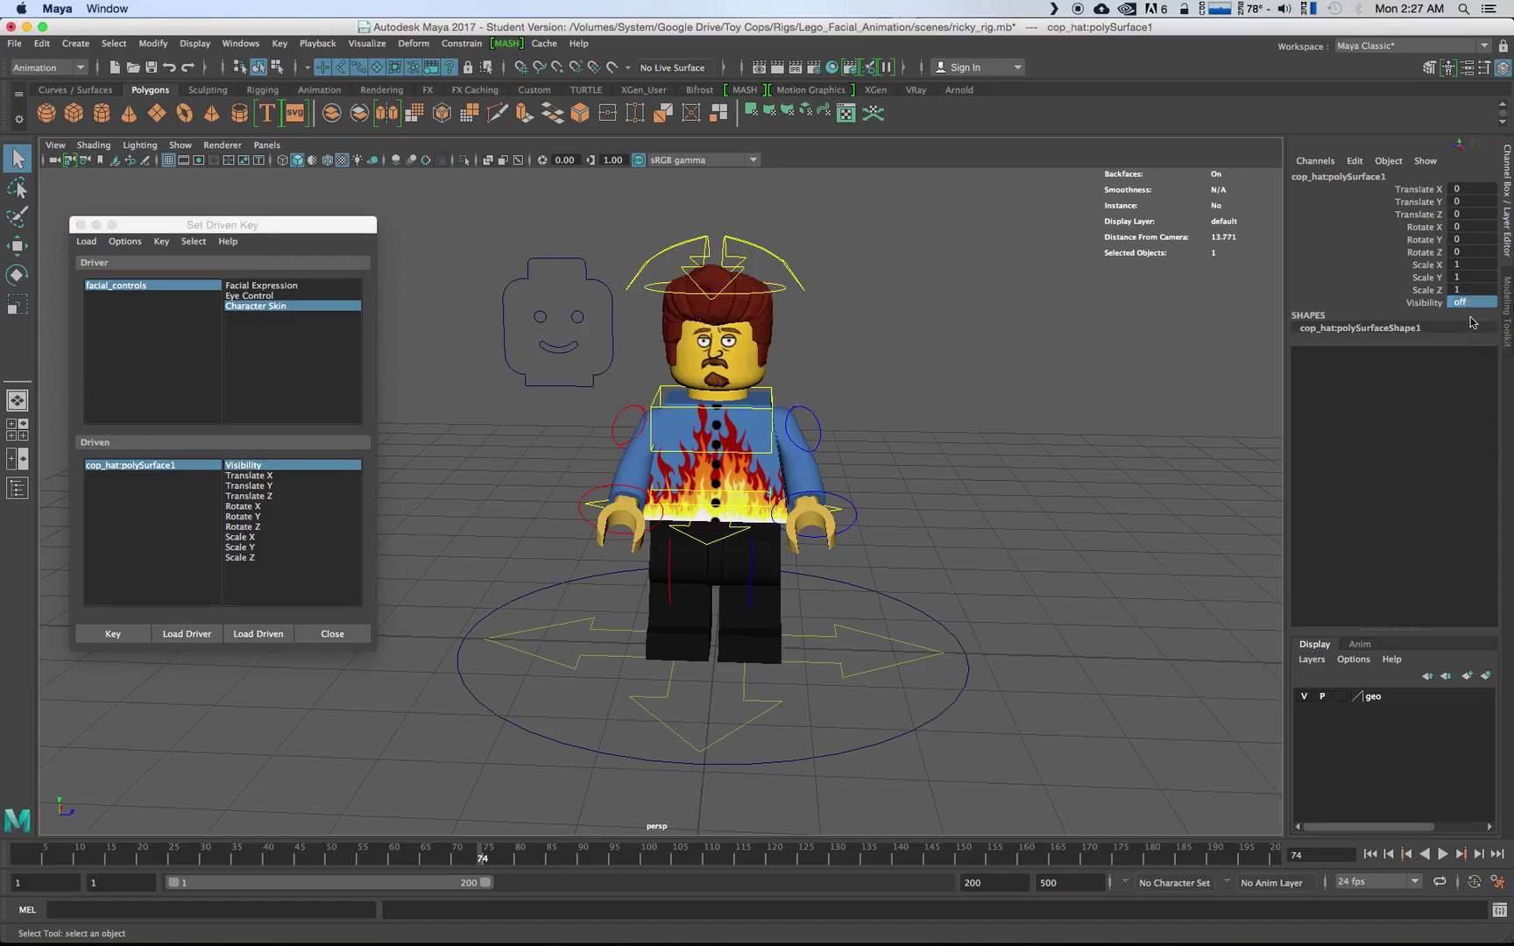
{"action": "left_click", "coordinate": [113, 634]}
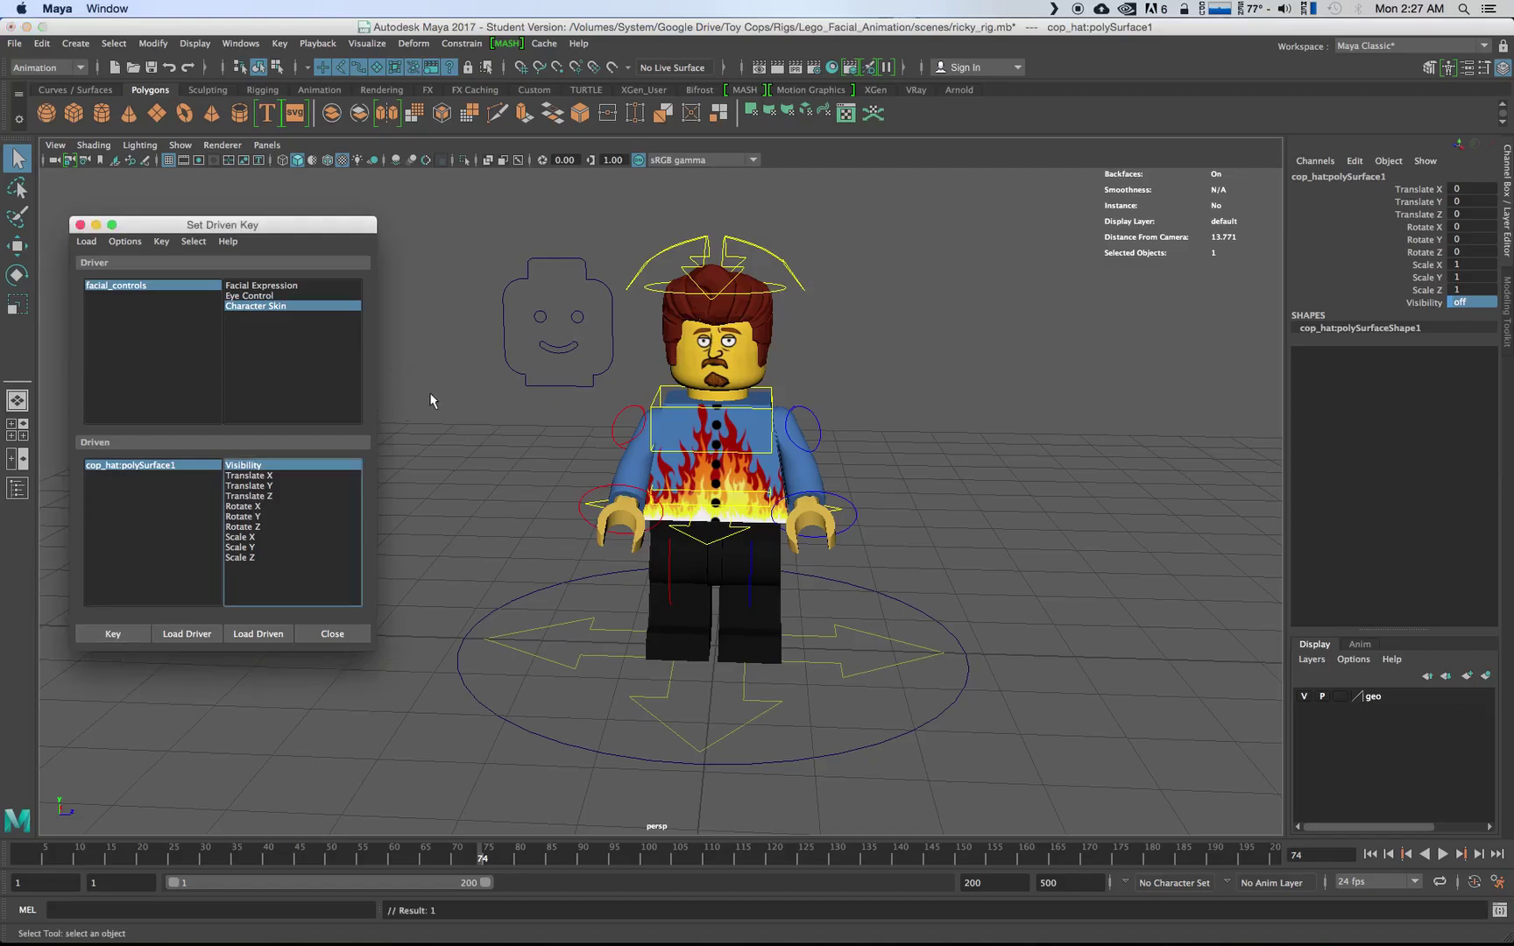
- Test the hat's driven visibility by switching Character Skin to Cop and back to Ricky
{"action": "left_click", "coordinate": [574, 340]}
{"action": "left_click", "coordinate": [1465, 214]}
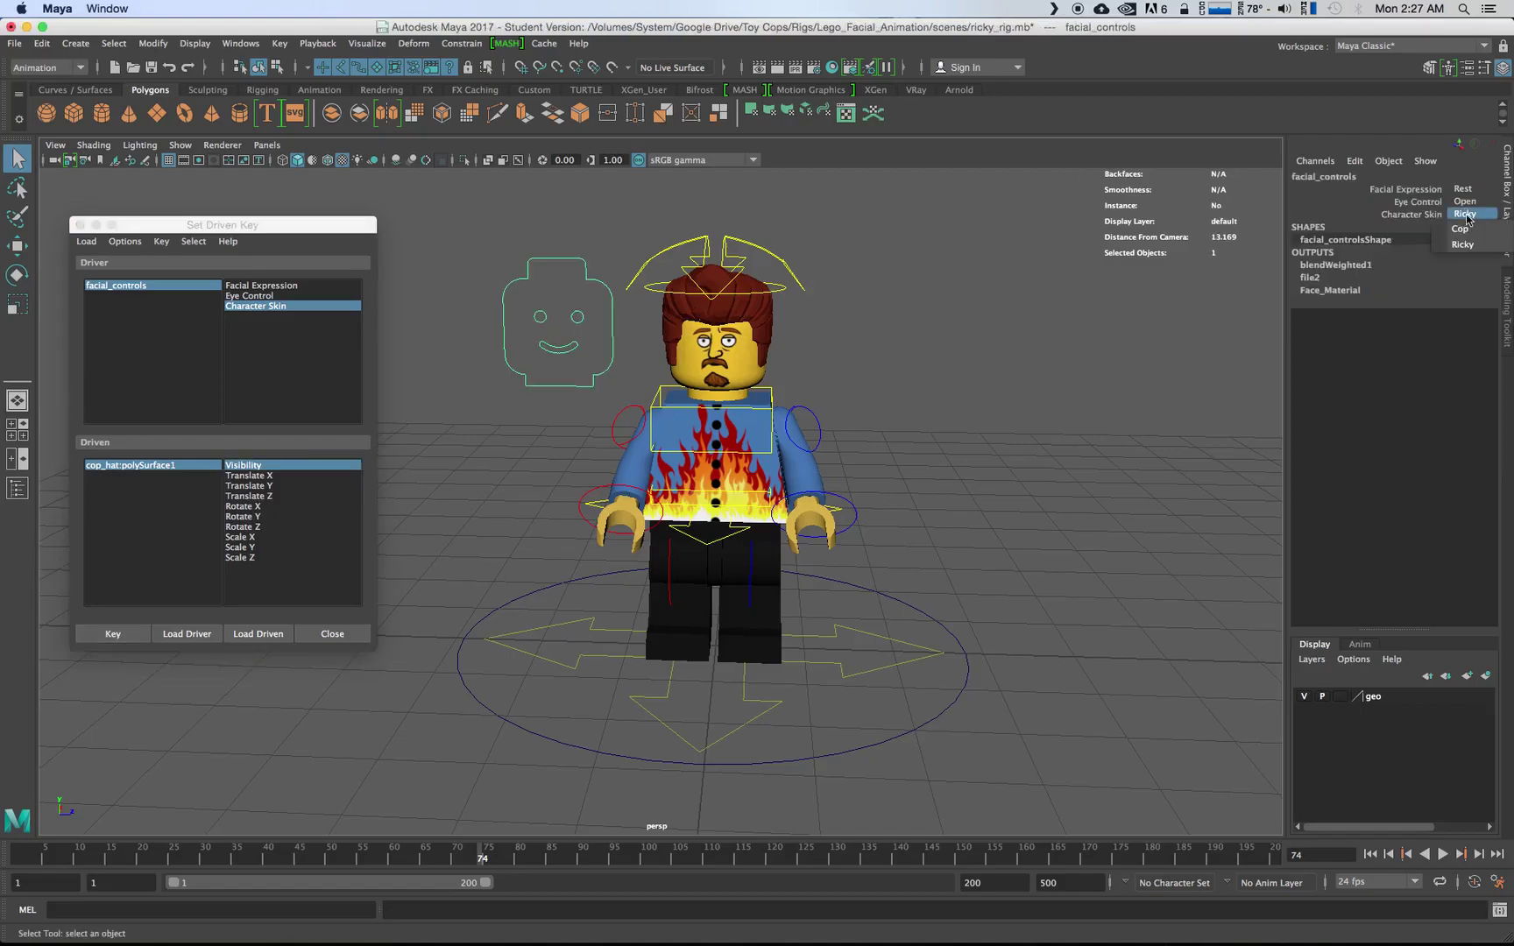
{"action": "left_click", "coordinate": [1472, 240]}
{"action": "left_click", "coordinate": [1469, 215]}
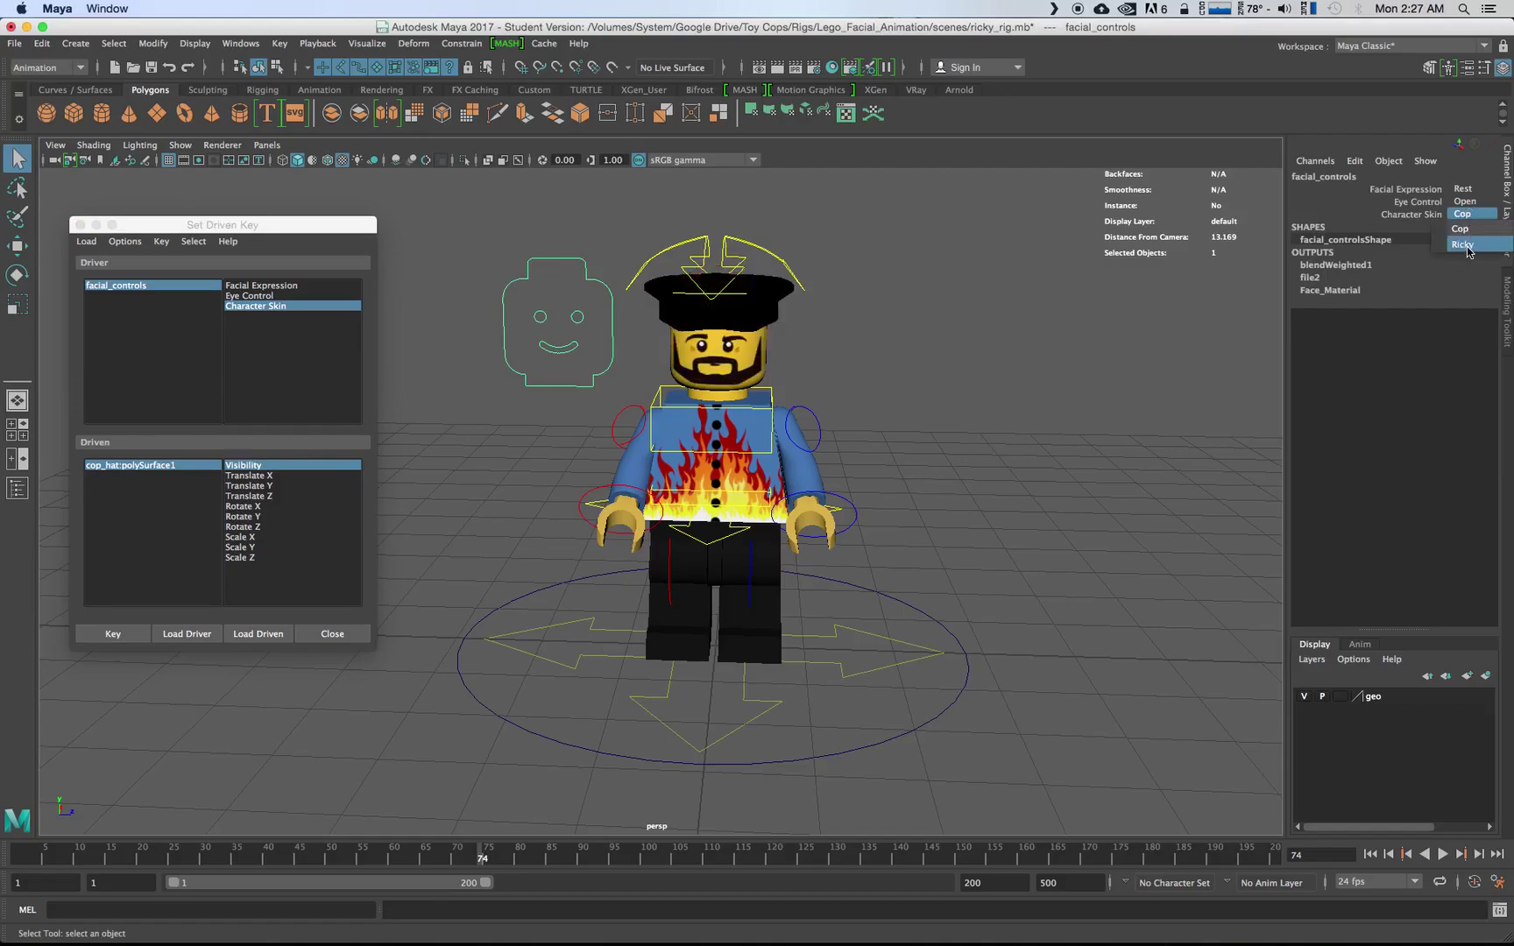
{"action": "left_click", "coordinate": [1471, 253]}
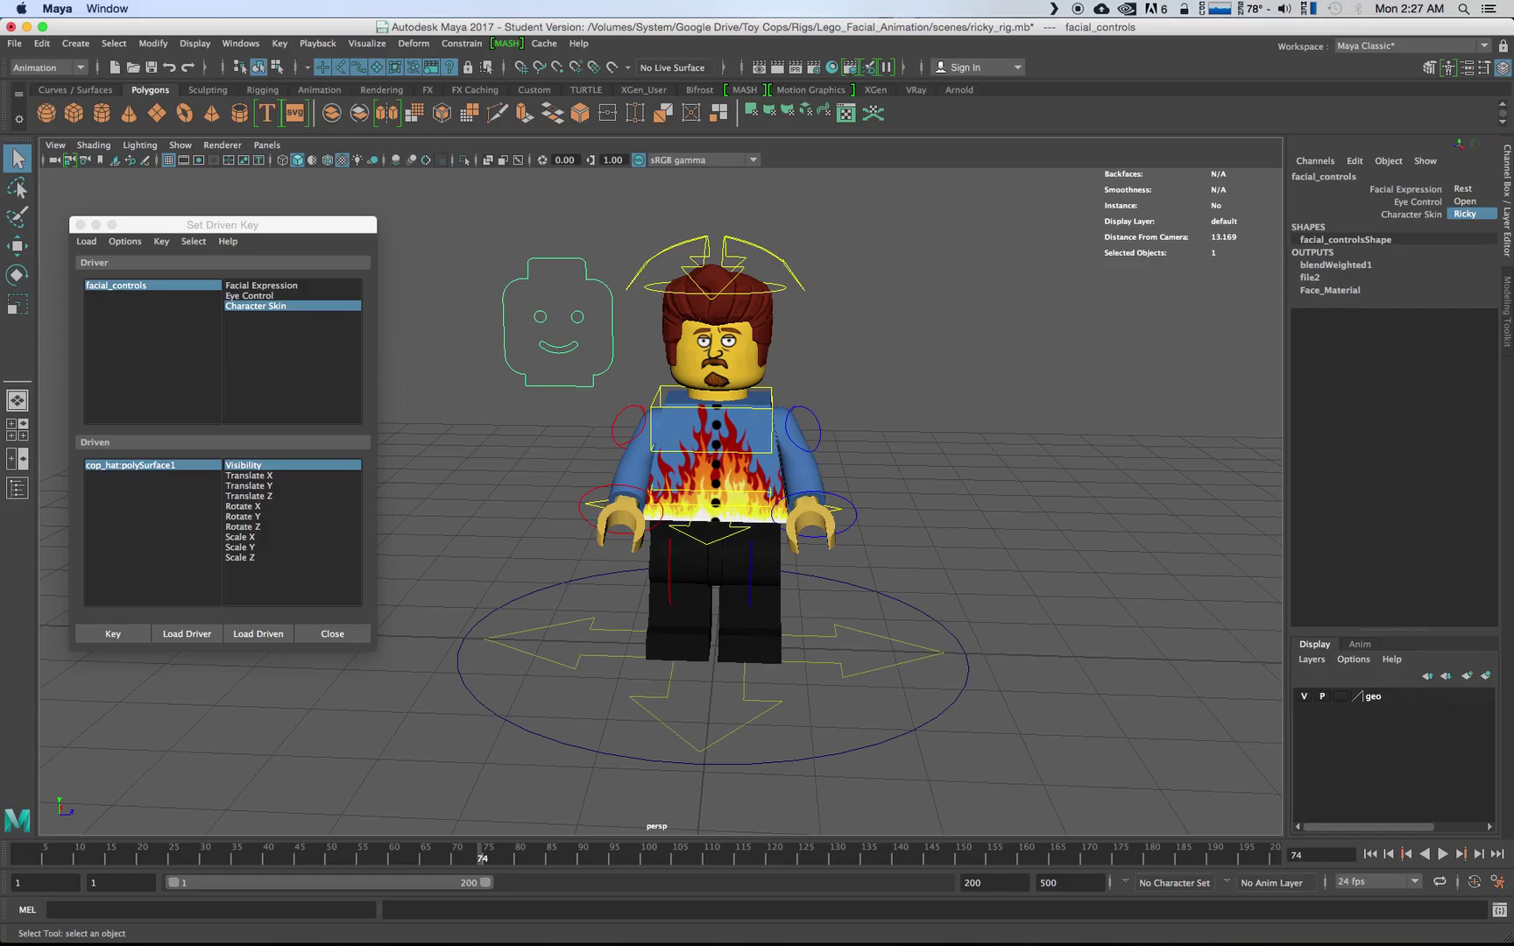
- Open the Hypershade and load the ricky_pants material as driven, choosing its Diffuse Color R, G and B attributes
{"action": "left_click", "coordinate": [832, 67]}
{"action": "left_click", "coordinate": [426, 525]}
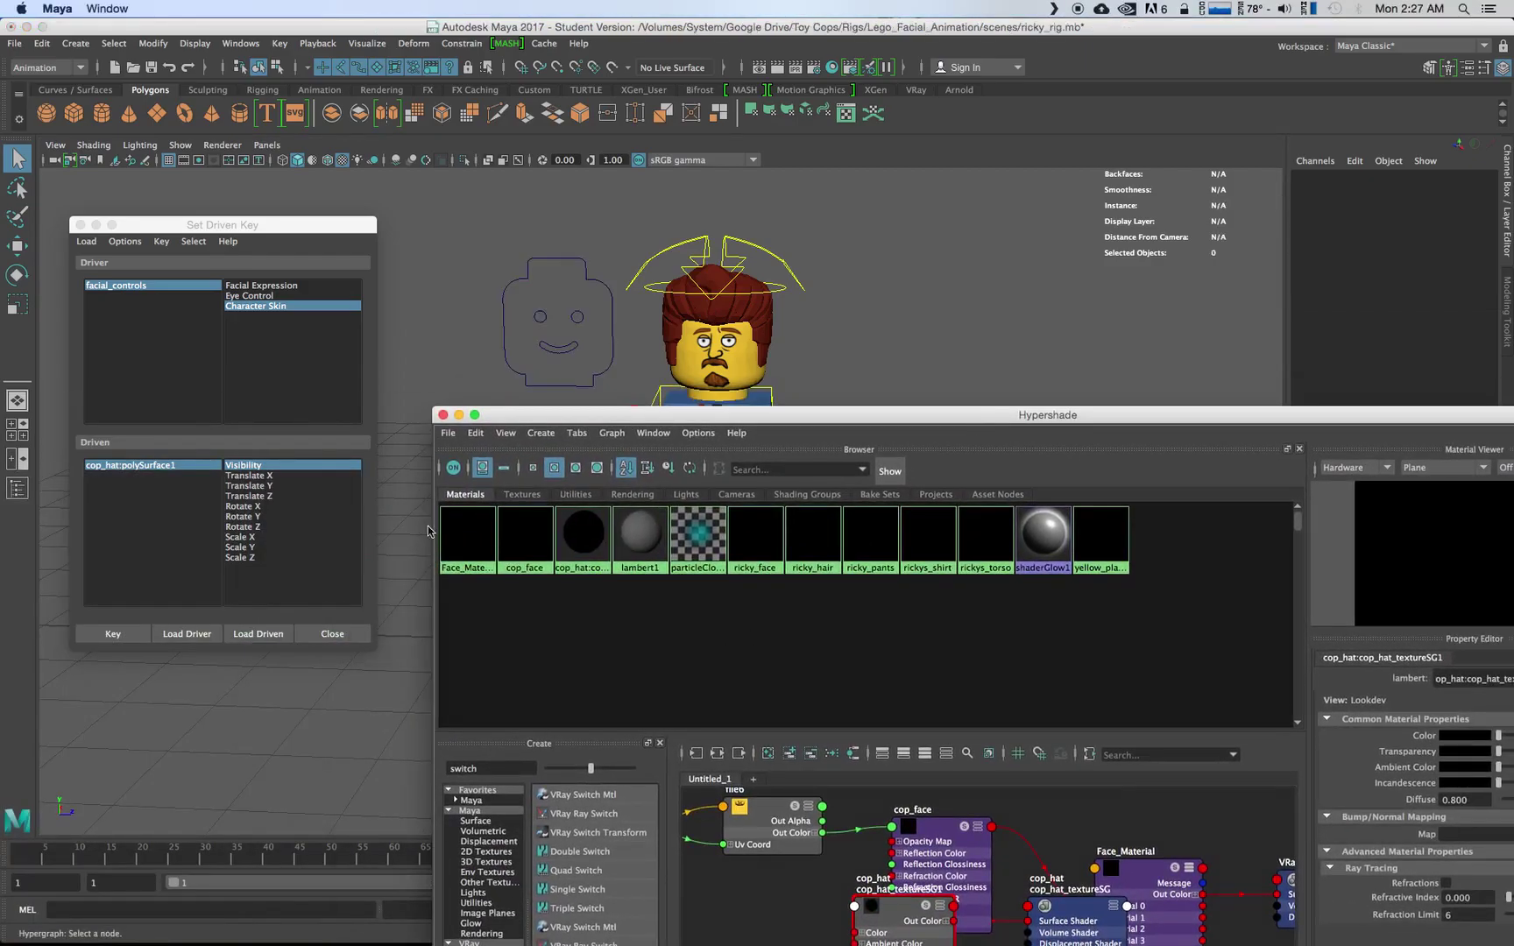
{"action": "left_click", "coordinate": [481, 541]}
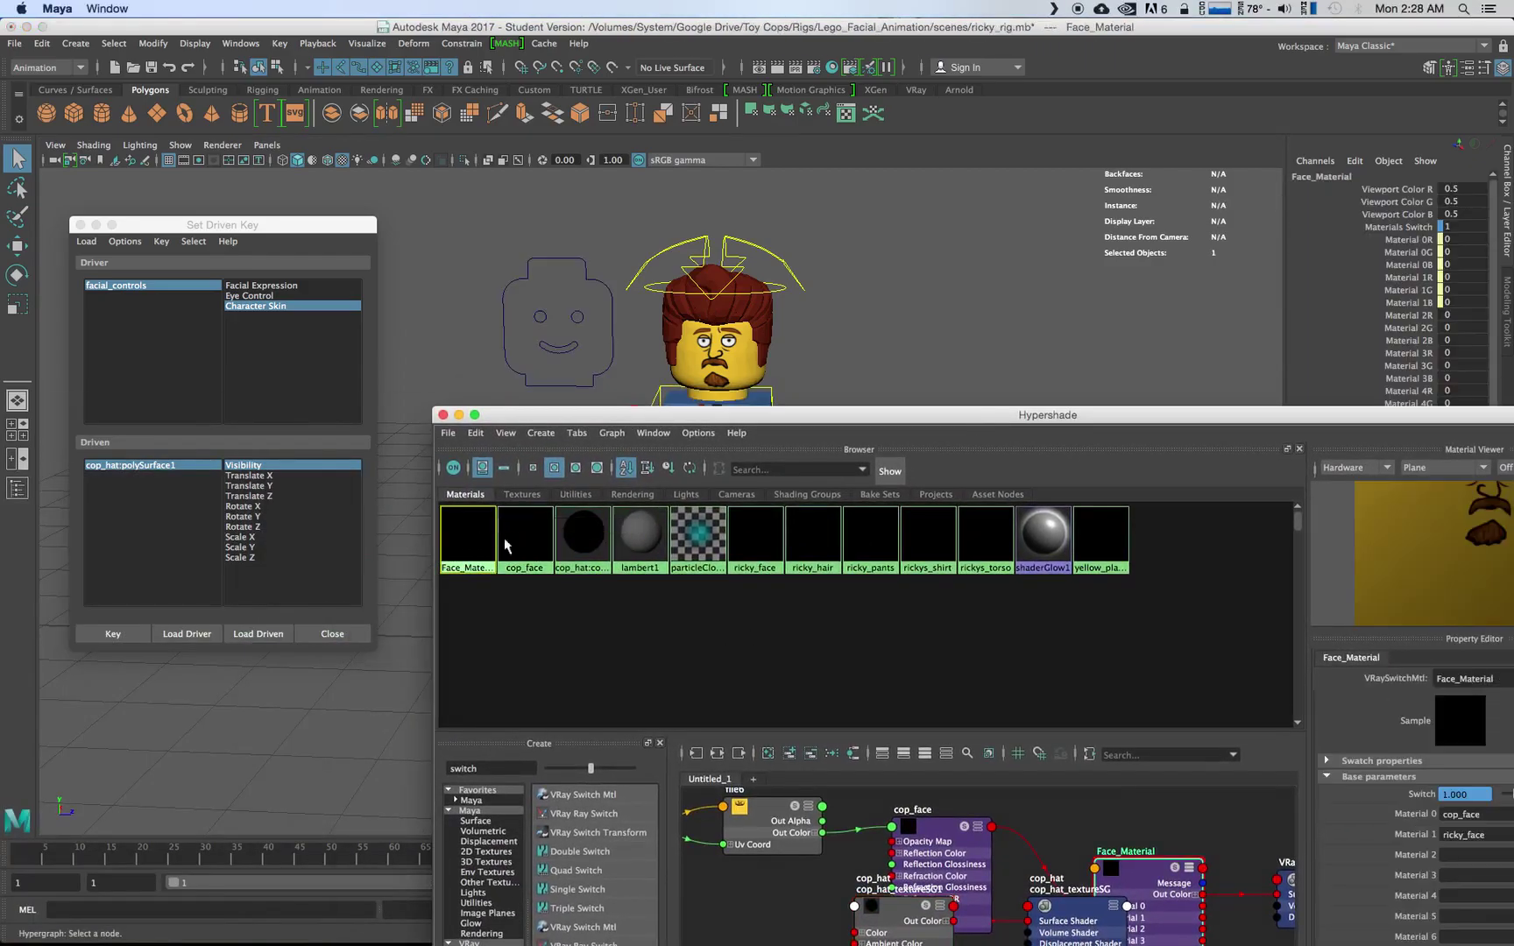
{"action": "left_click", "coordinate": [871, 536]}
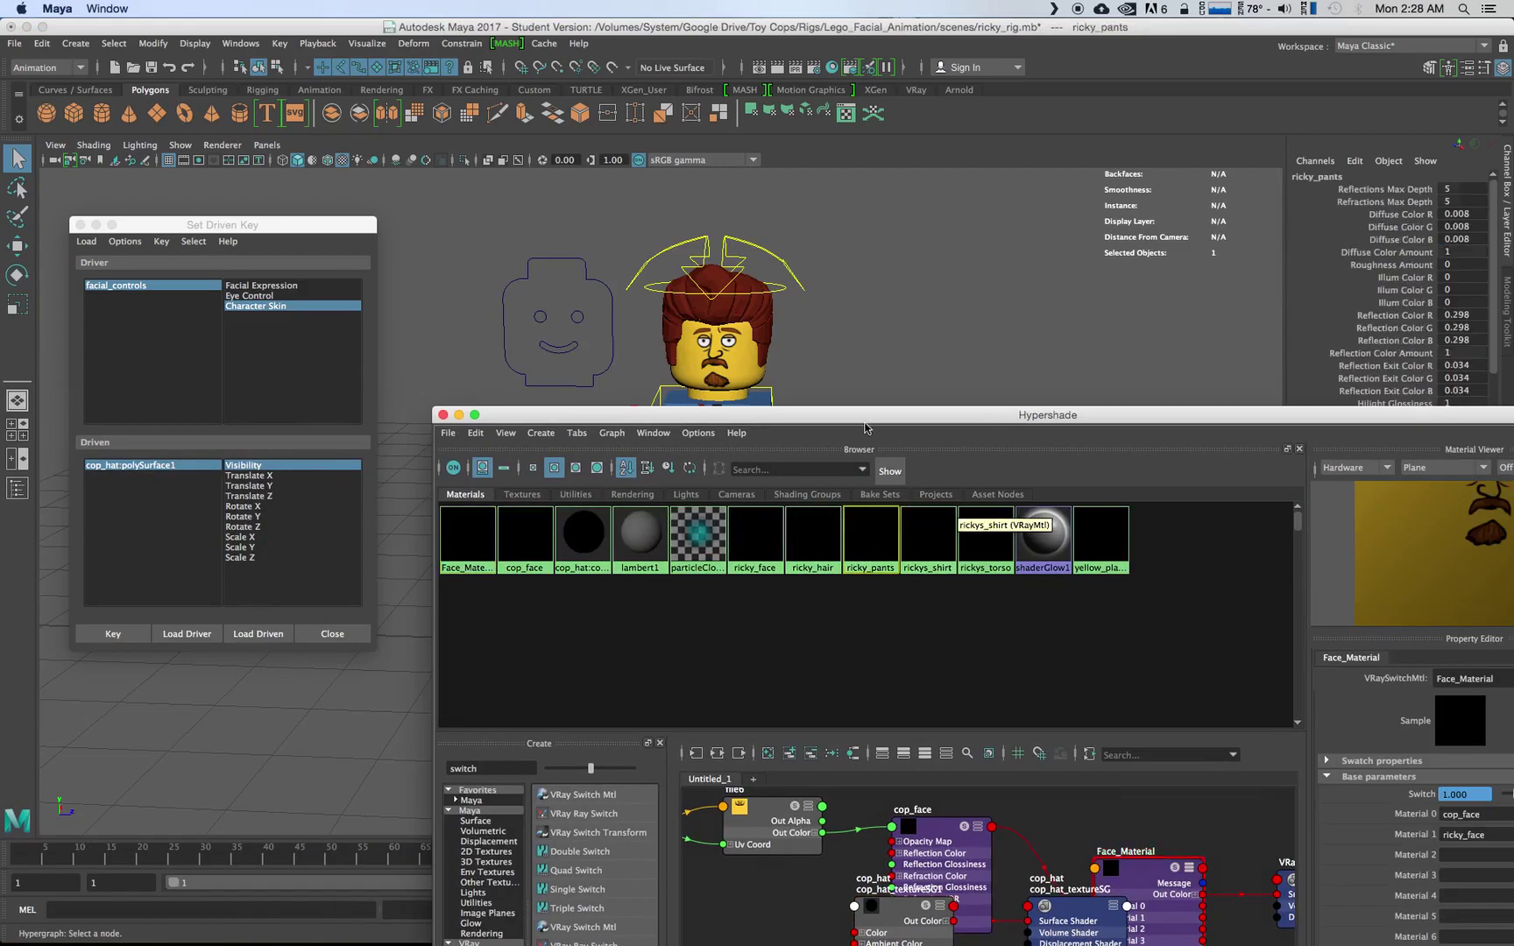
{"action": "left_click_drag", "start_coordinate": [865, 427], "coordinate": [516, 625]}
{"action": "right_click_drag", "start_coordinate": [531, 705], "coordinate": [532, 750]}
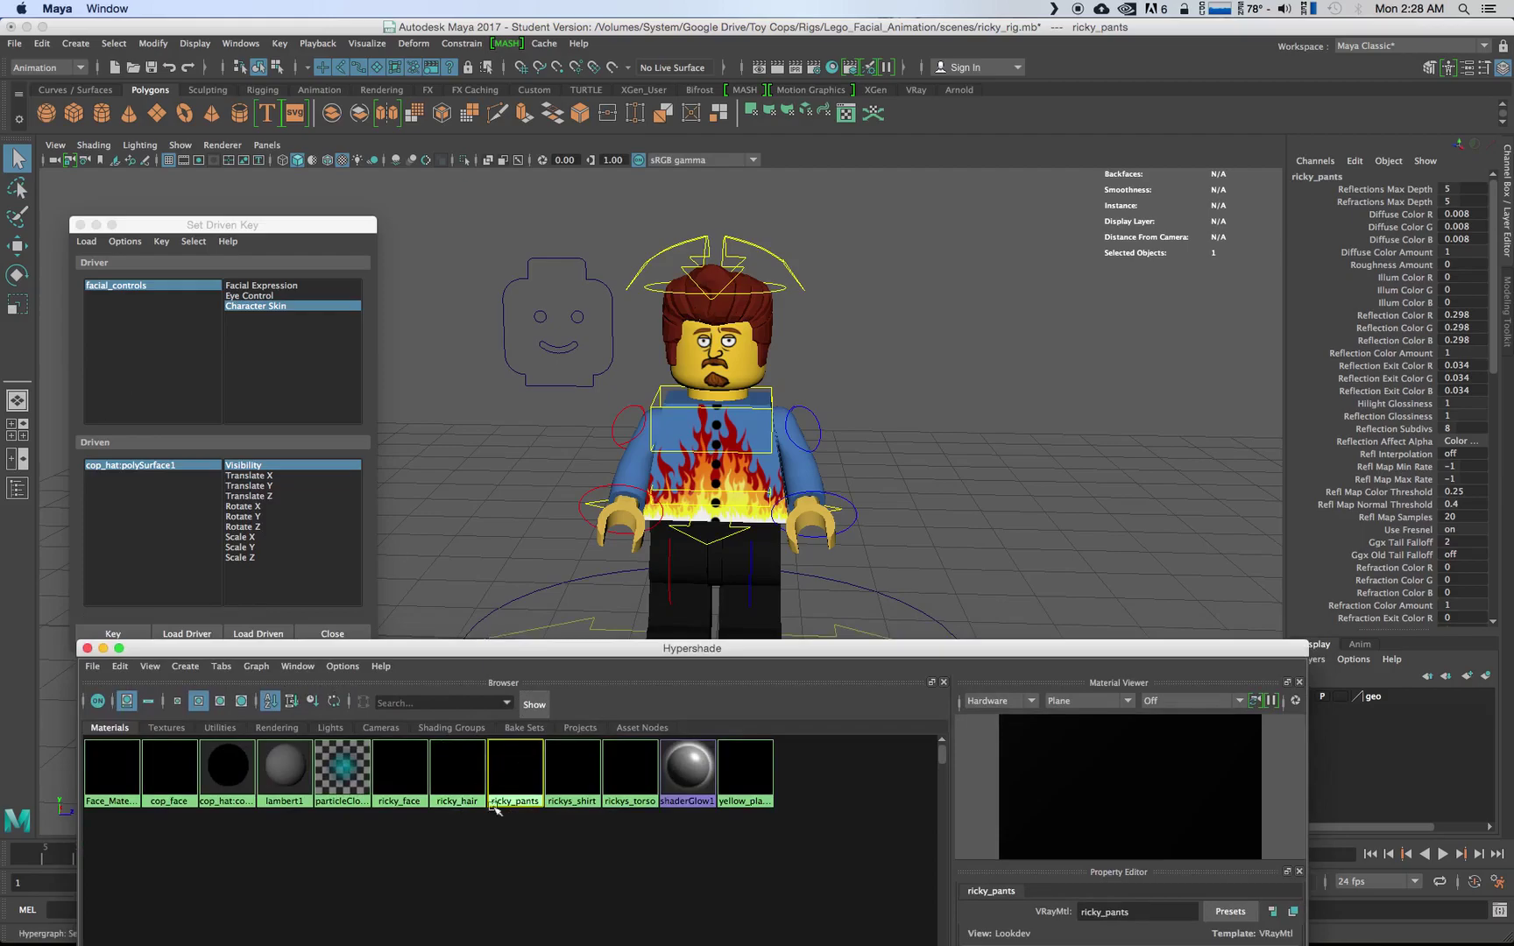
{"action": "left_click", "coordinate": [258, 634]}
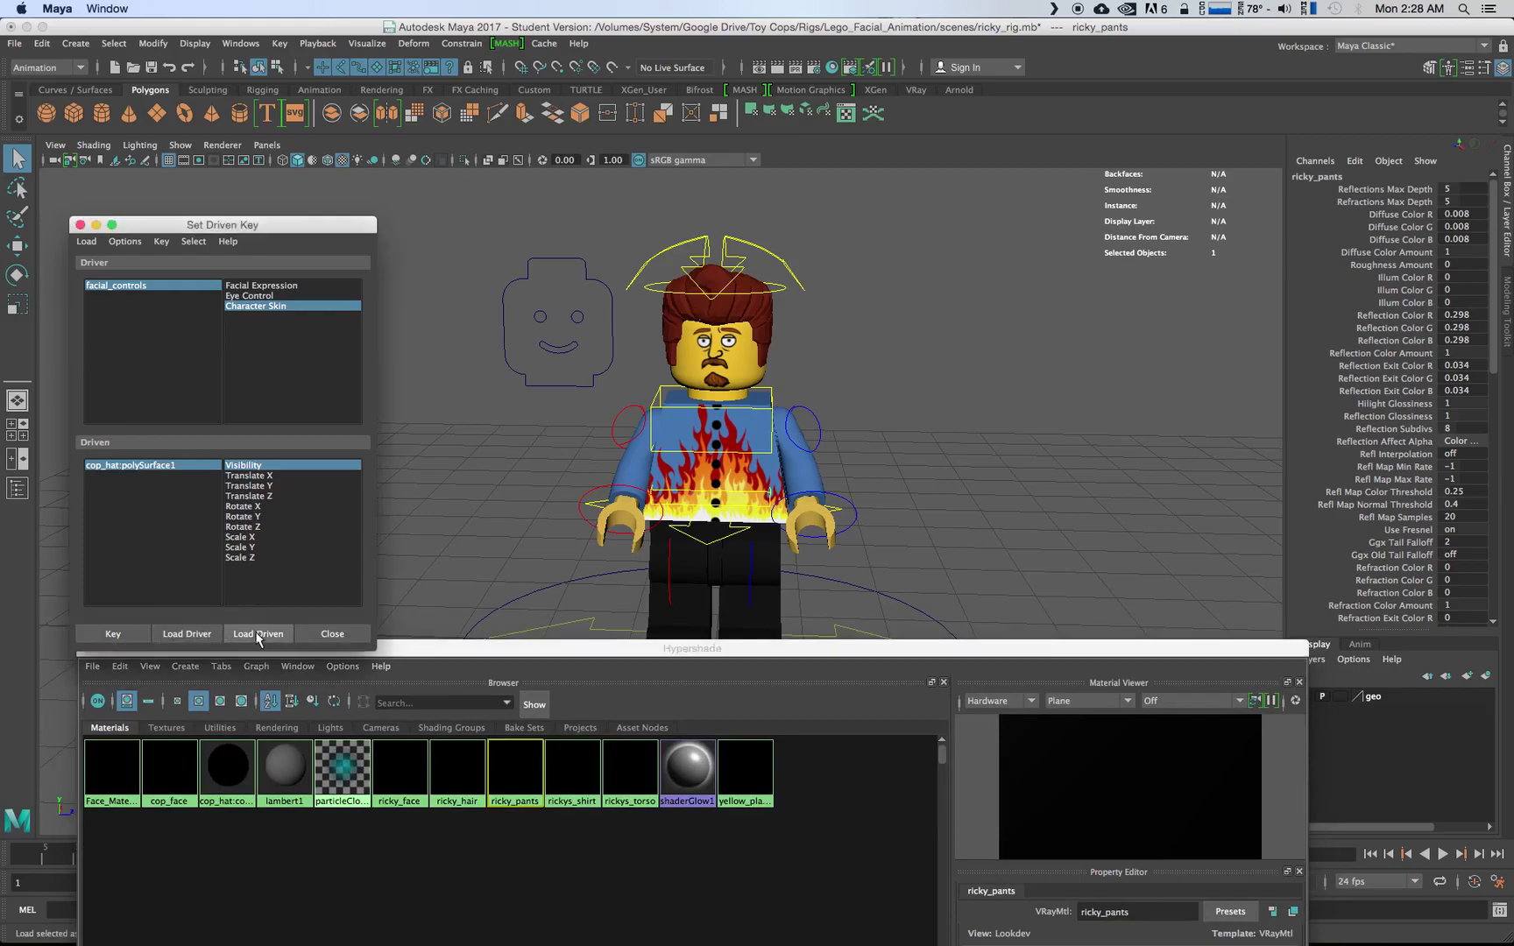
{"action": "left_click_drag", "start_coordinate": [280, 487], "coordinate": [283, 505]}
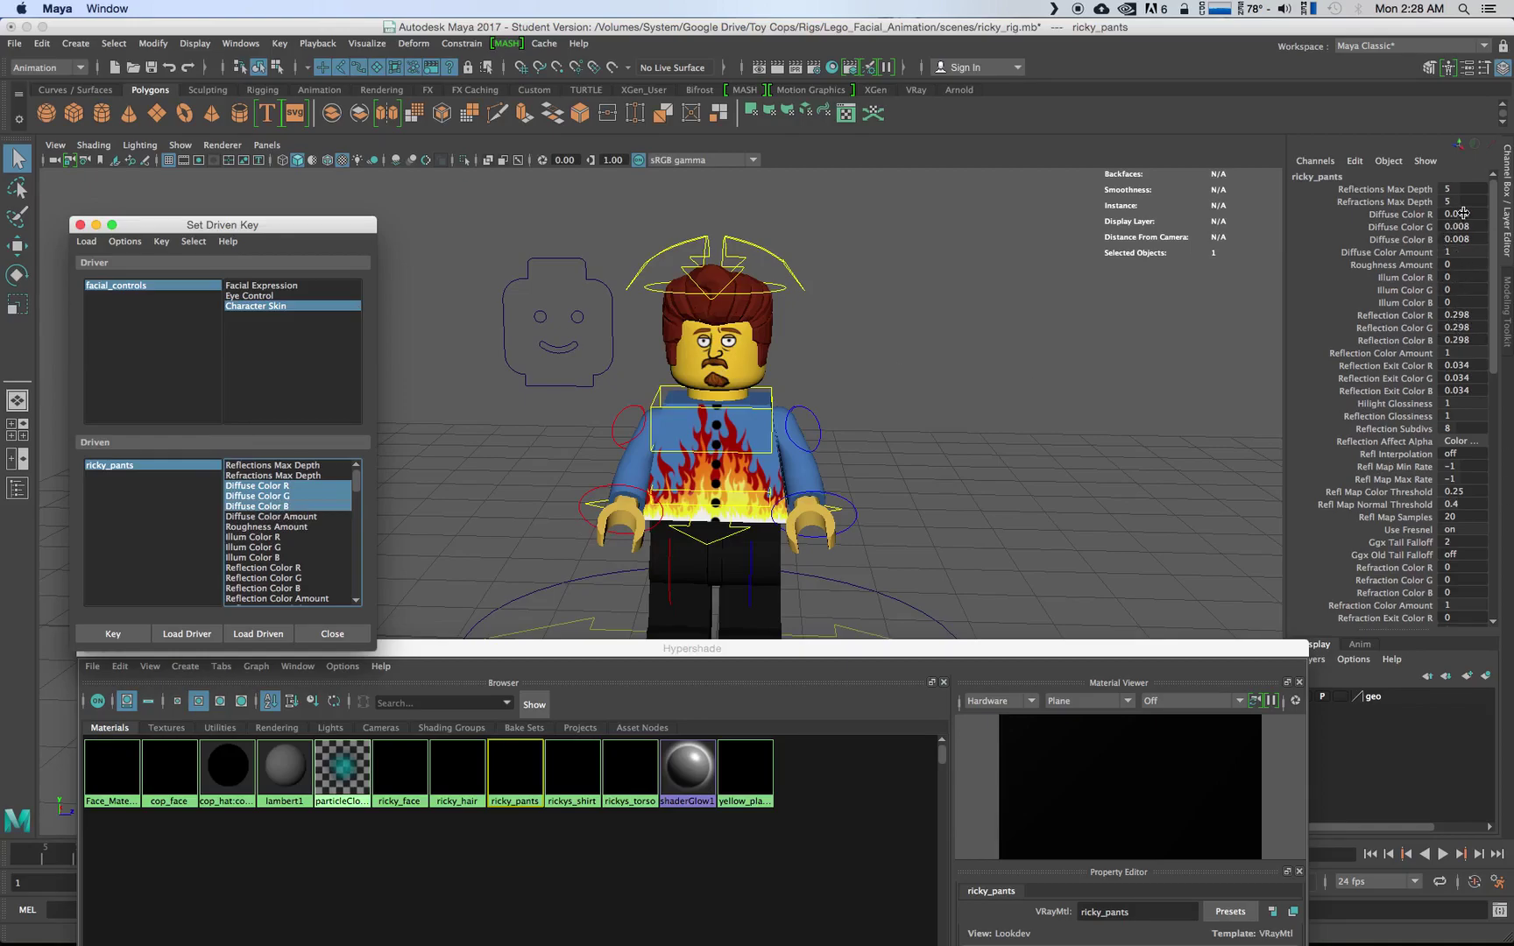
- Set the ricky_pants Diffuse Color R, G and B to 255 and key them for the Ricky skin
{"action": "left_click_drag", "start_coordinate": [1463, 213], "coordinate": [1462, 239]}
{"action": "type", "text": "255"}
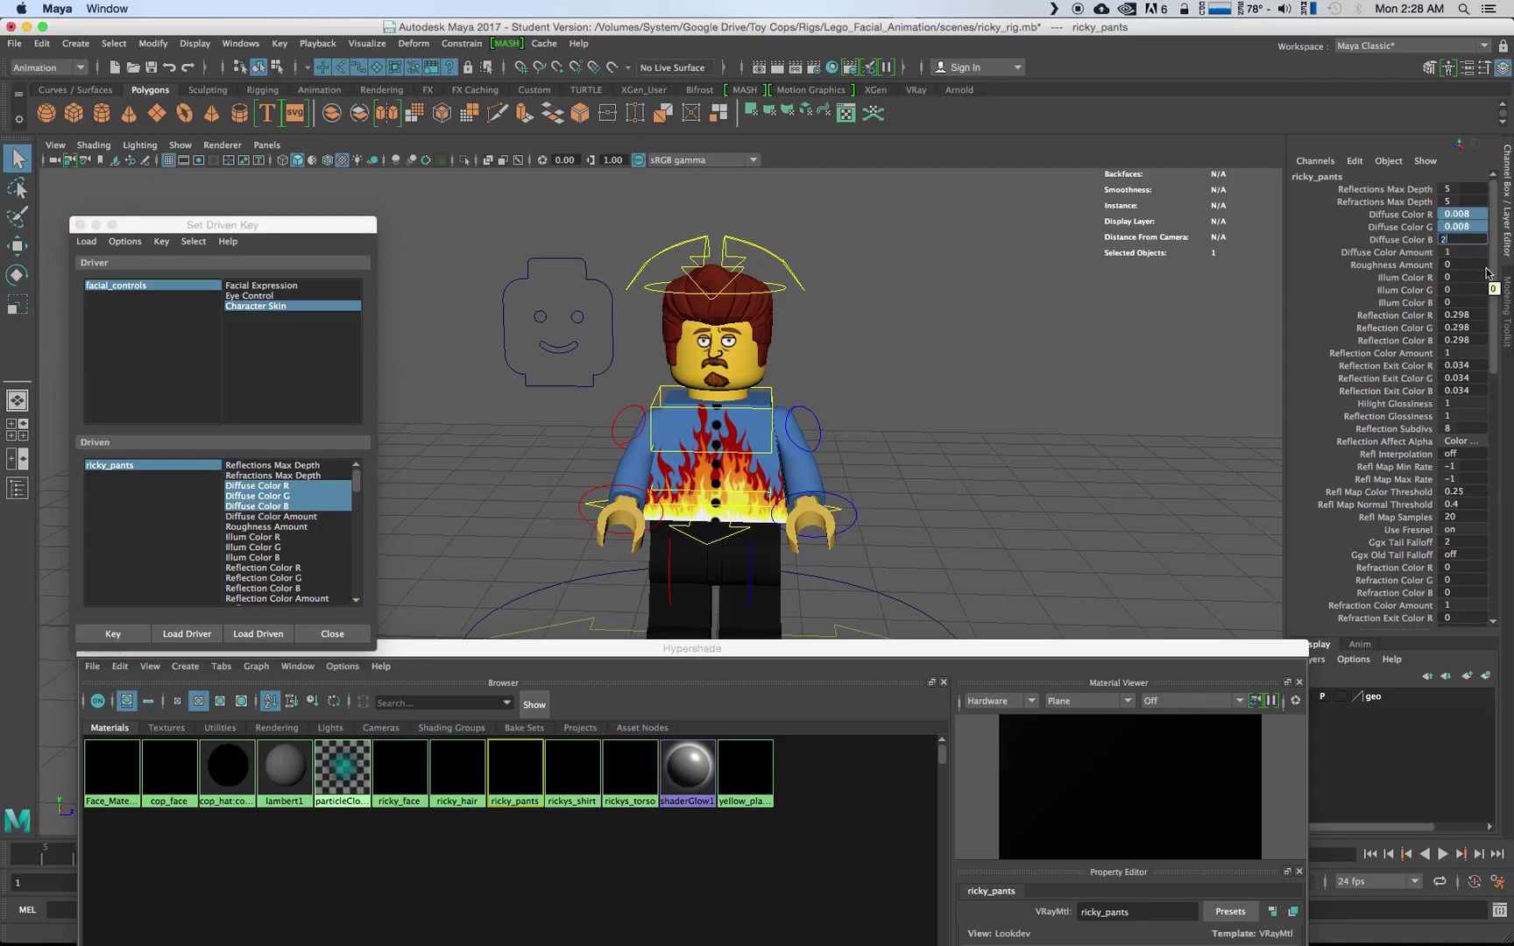
{"action": "key", "text": "Return"}
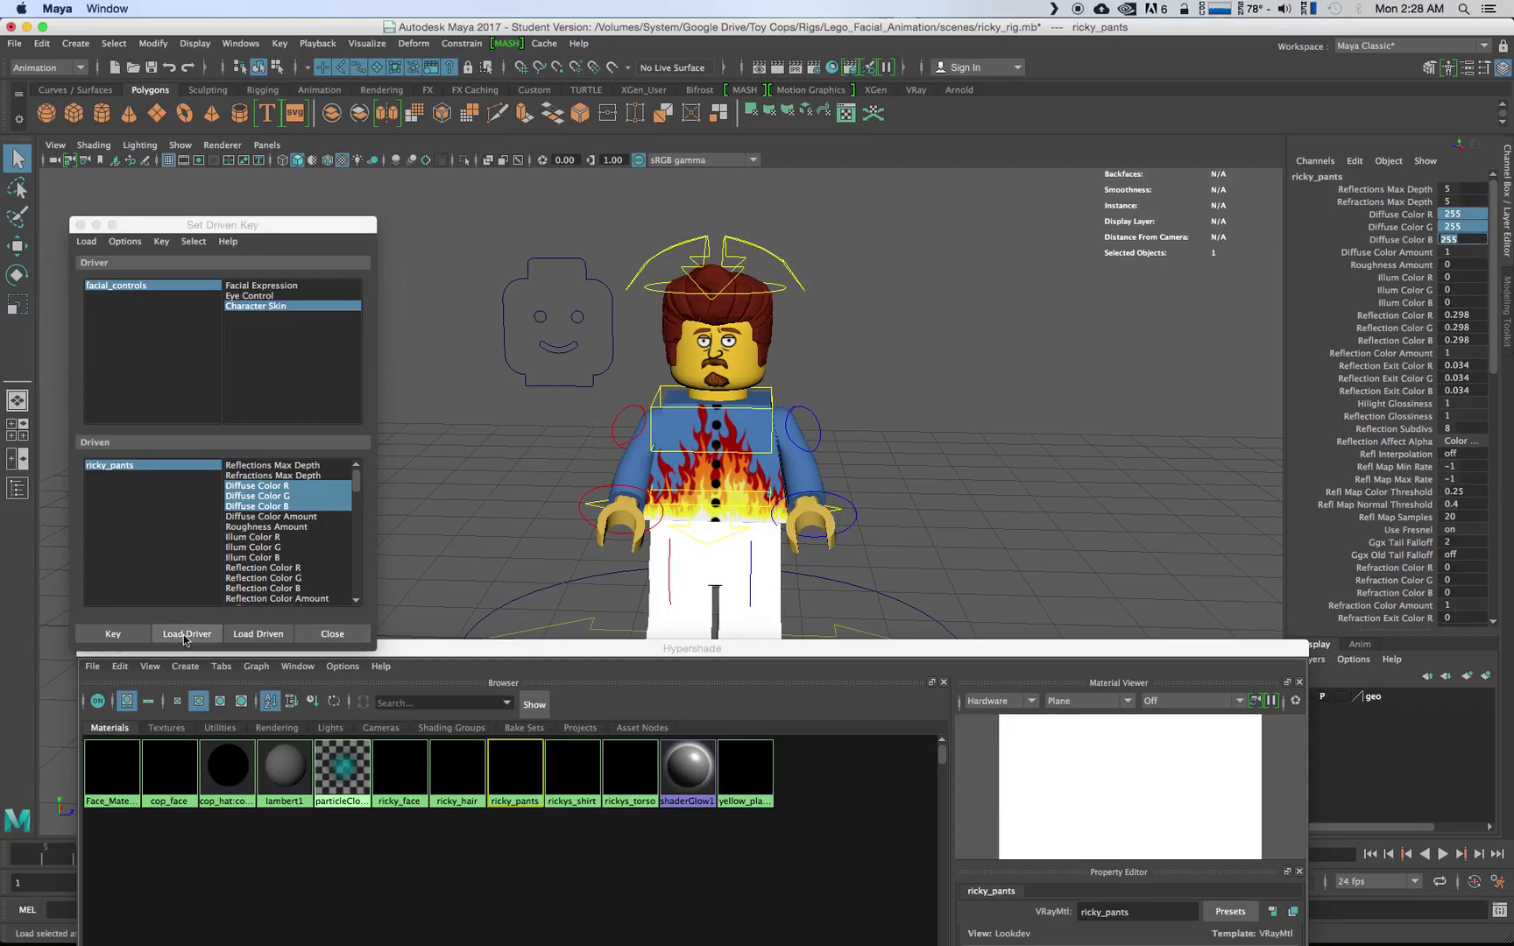
{"action": "left_click", "coordinate": [147, 635]}
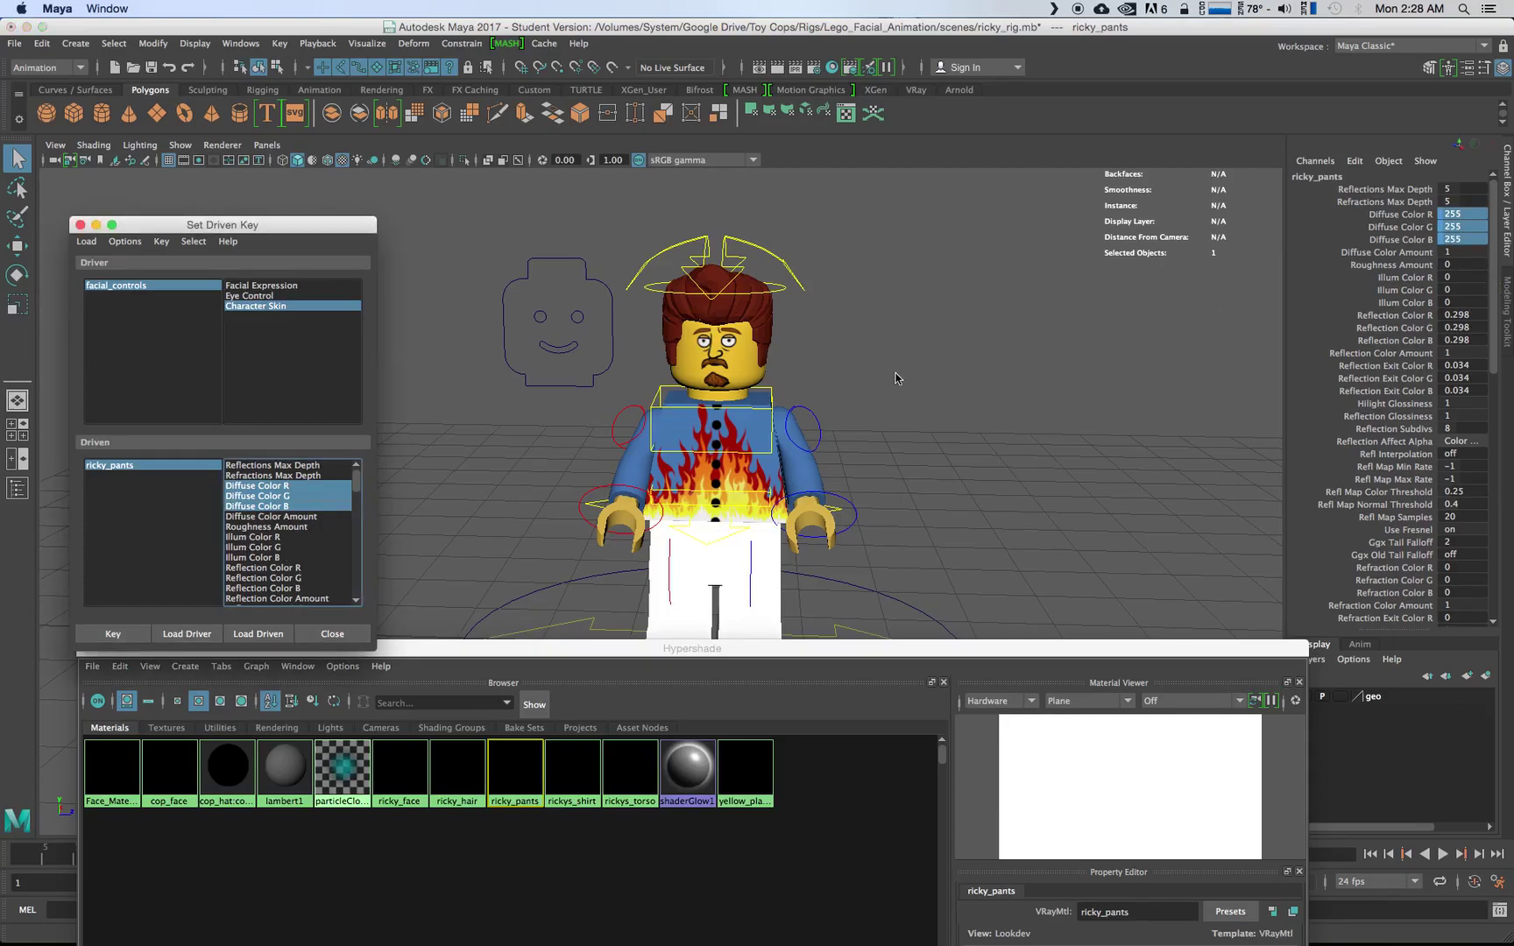
- Set Character Skin to Cop and the ricky_pants Diffuse Color R, G and B to 0, and key this driven relationship
{"action": "left_click", "coordinate": [1011, 356]}
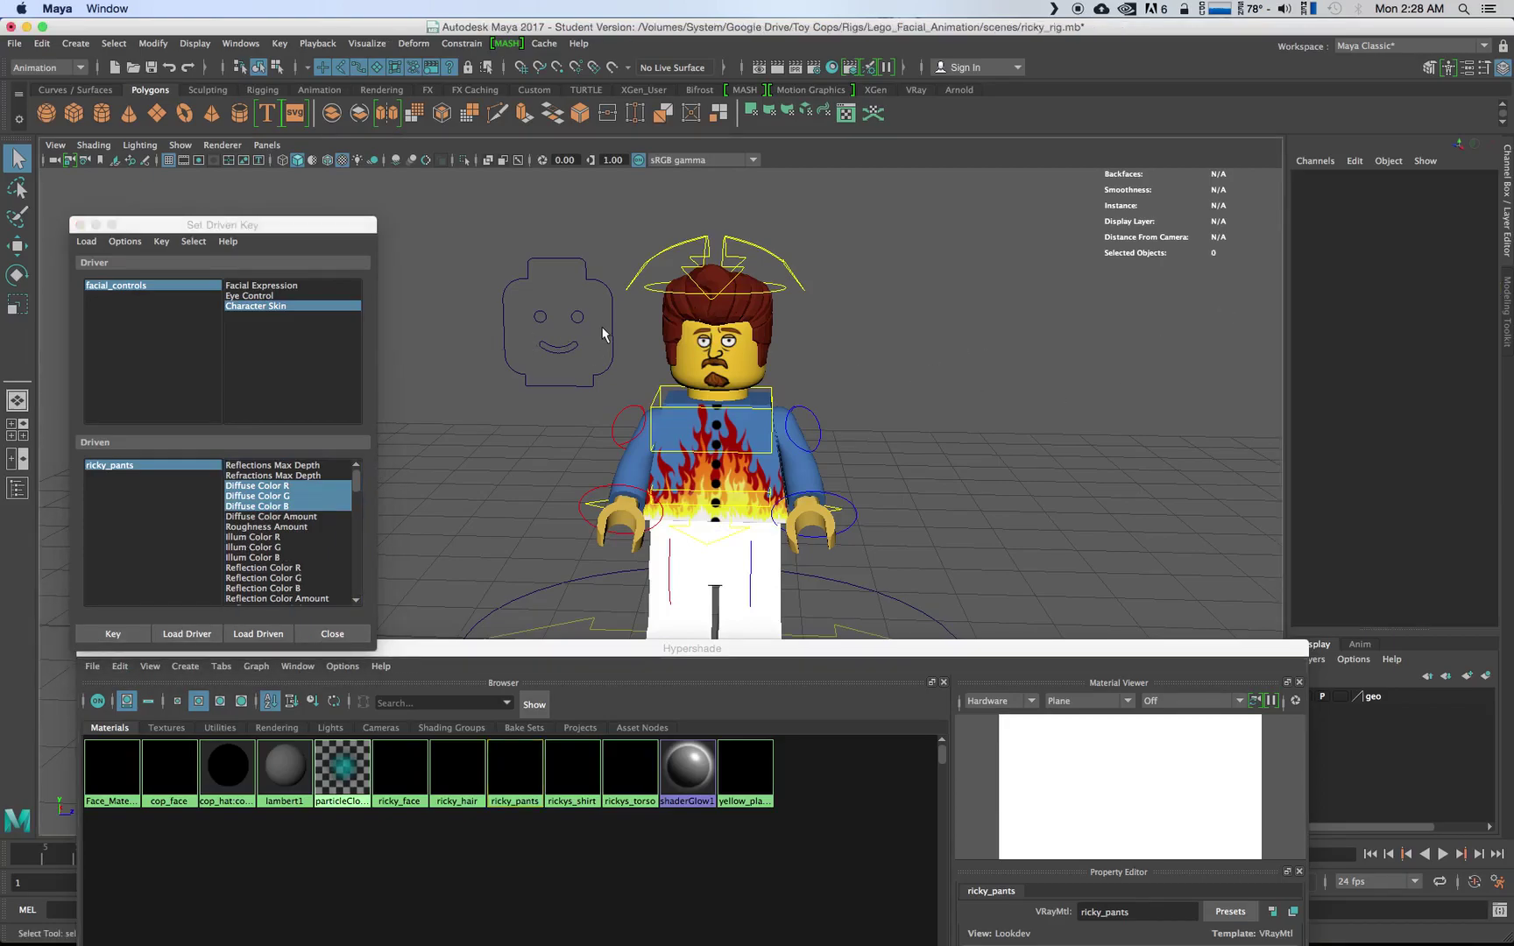
{"action": "left_click", "coordinate": [611, 338]}
{"action": "left_click", "coordinate": [1461, 213]}
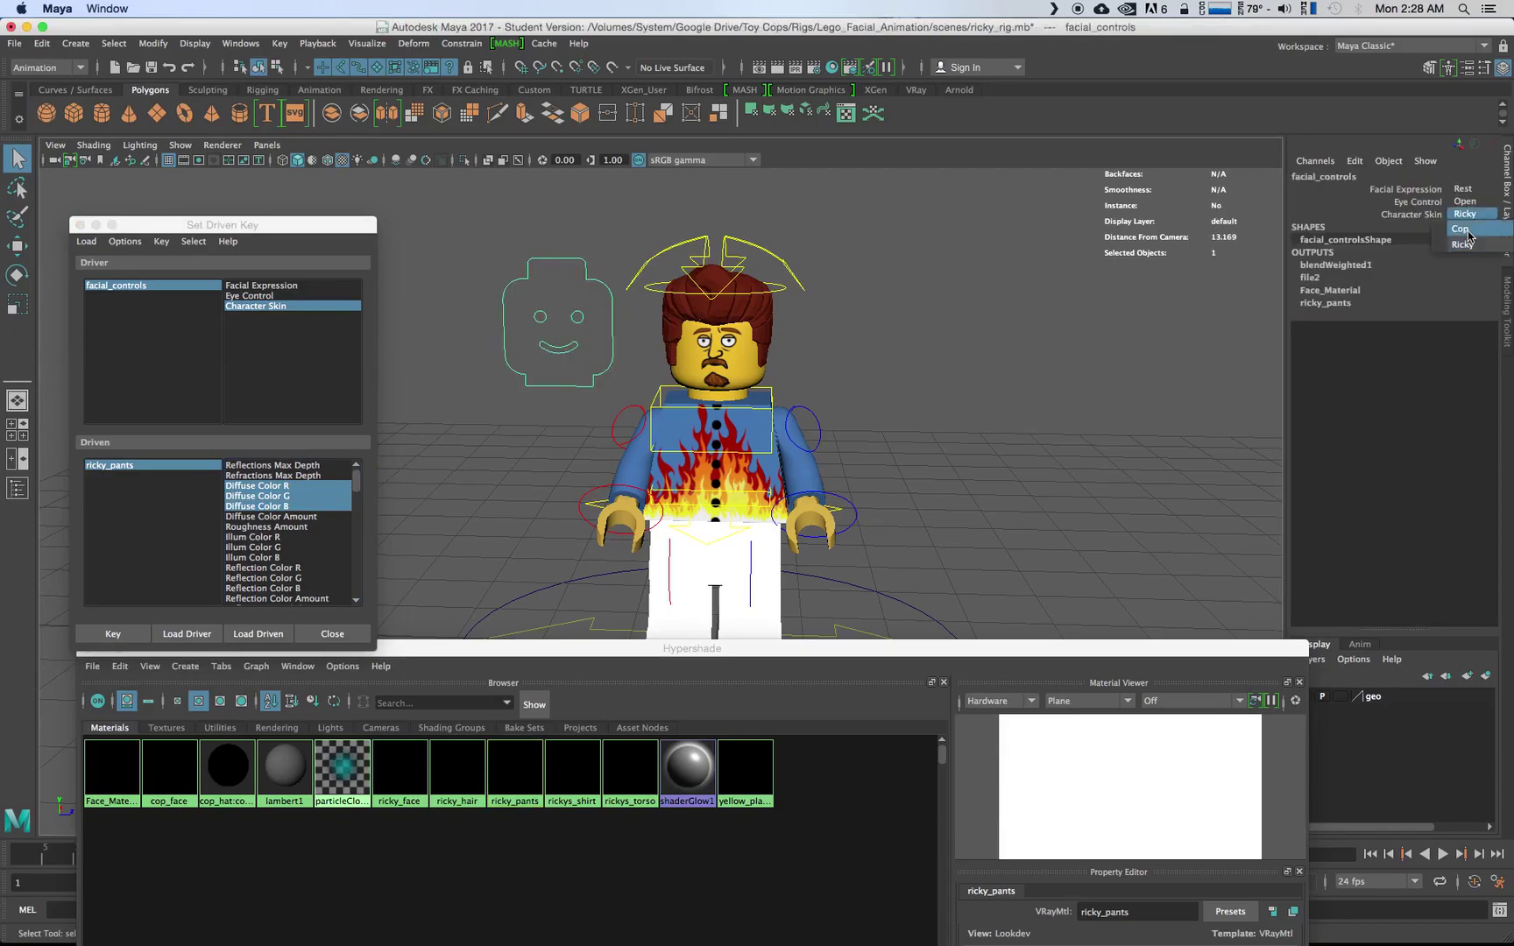
{"action": "left_click", "coordinate": [1472, 235]}
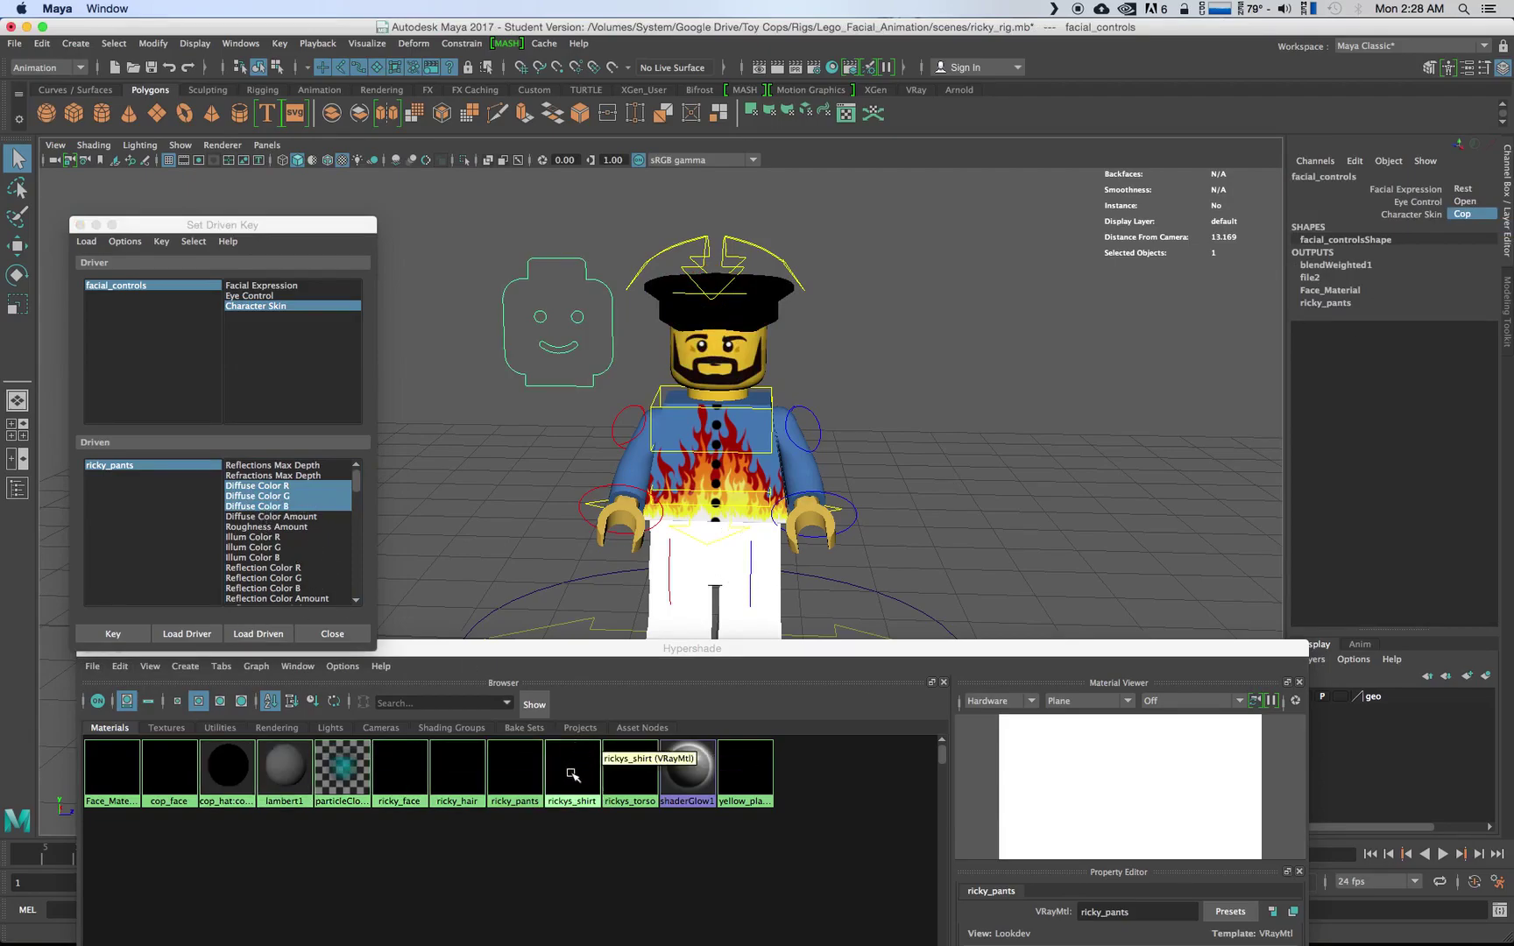
{"action": "left_click", "coordinate": [519, 774]}
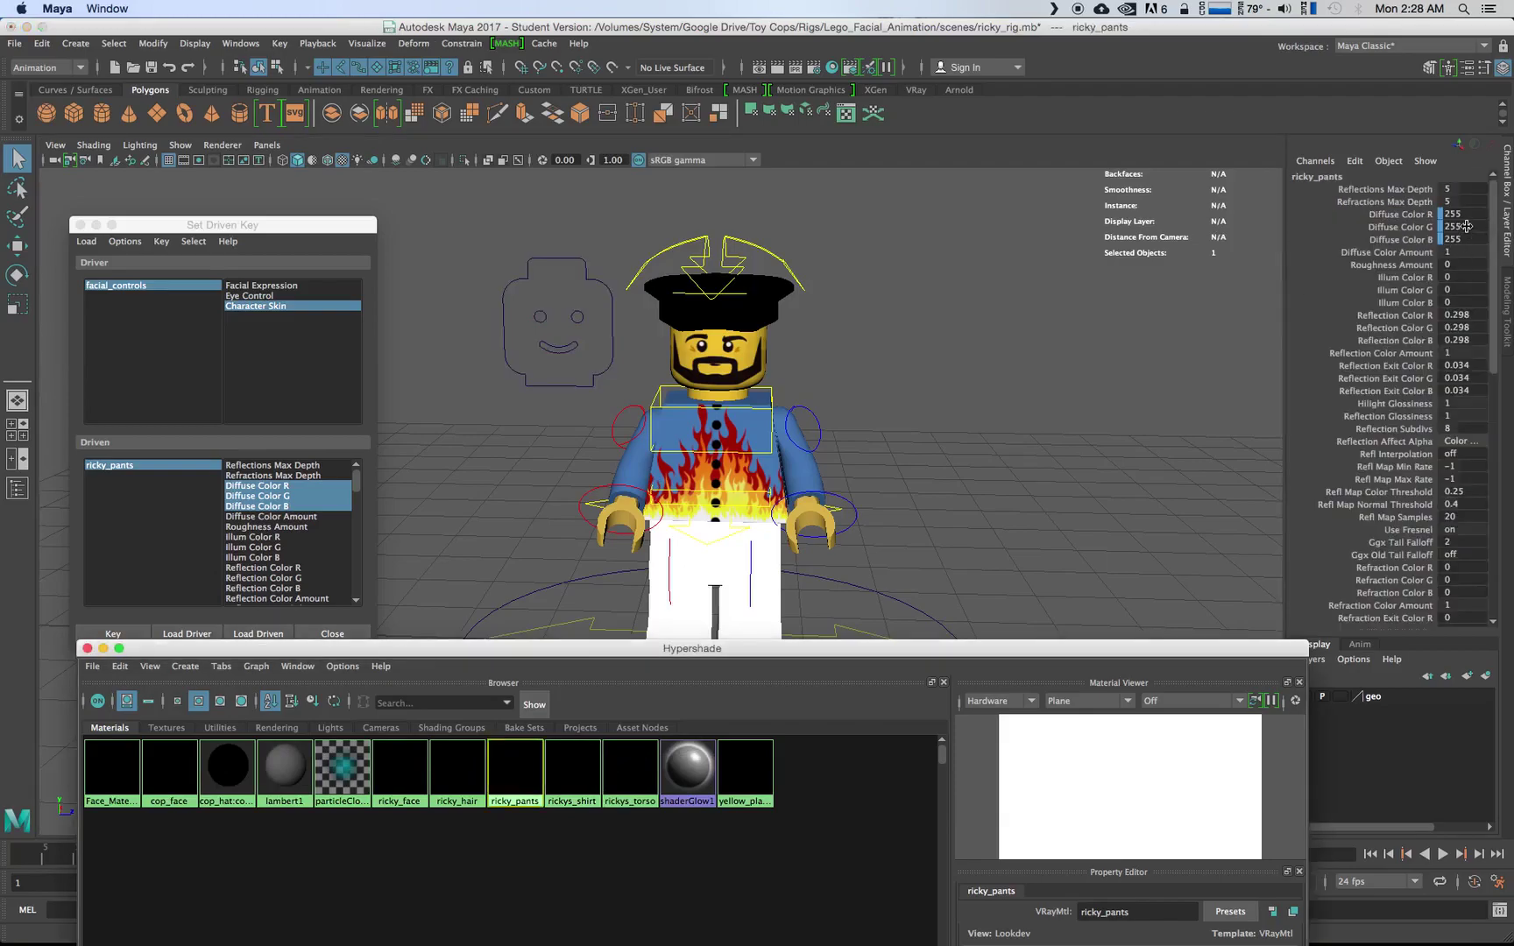
{"action": "left_click_drag", "start_coordinate": [1454, 214], "coordinate": [1460, 237]}
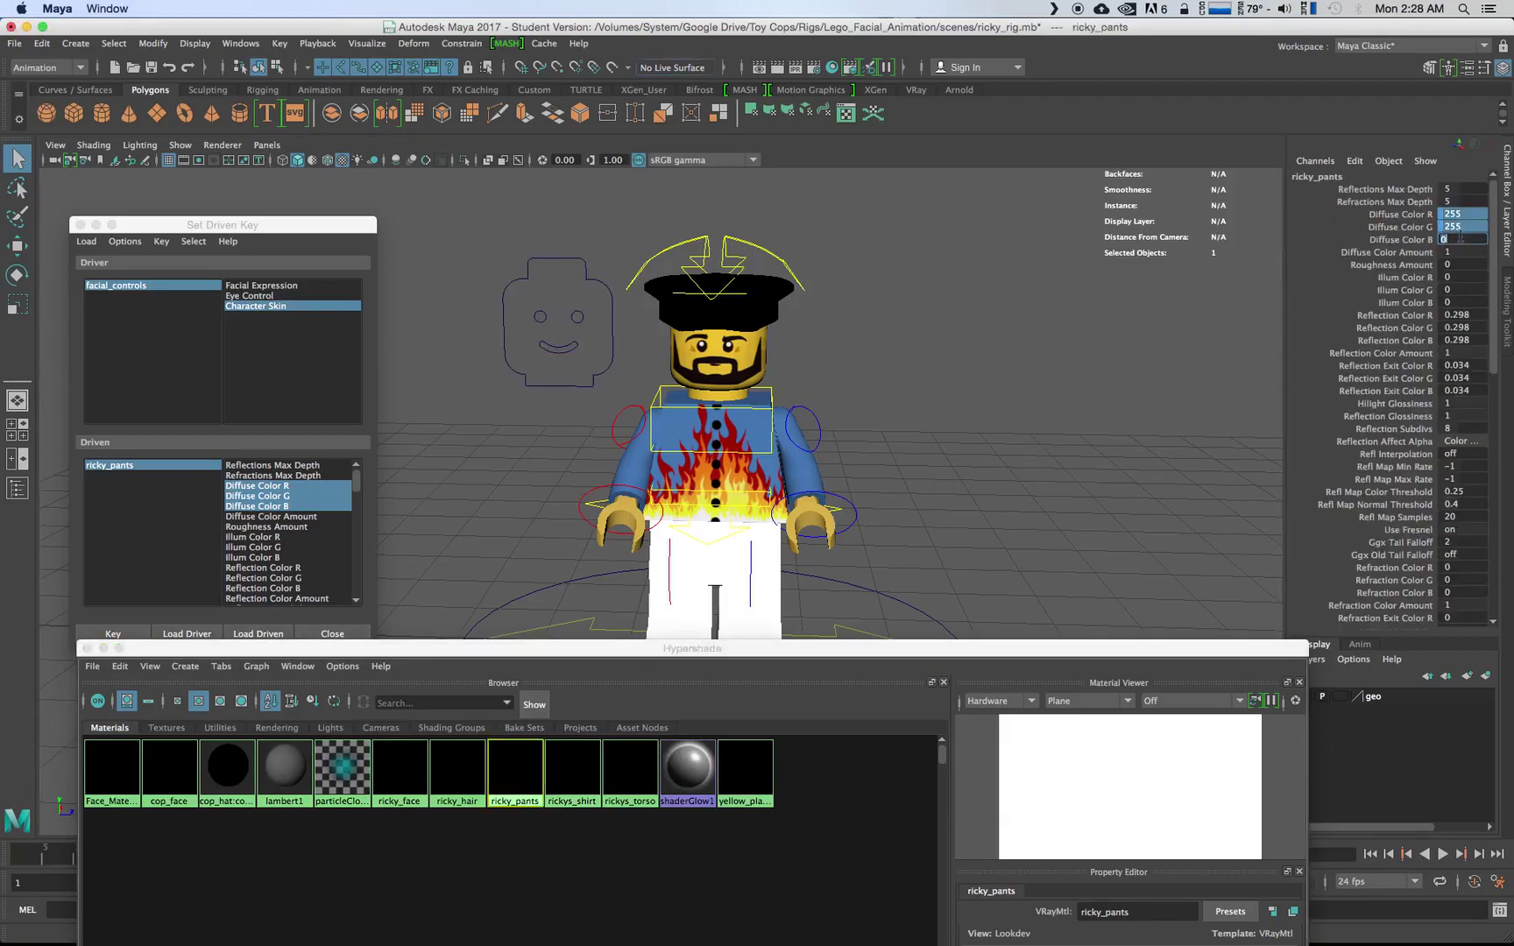
{"action": "type", "text": "0"}
{"action": "key", "text": "Return"}
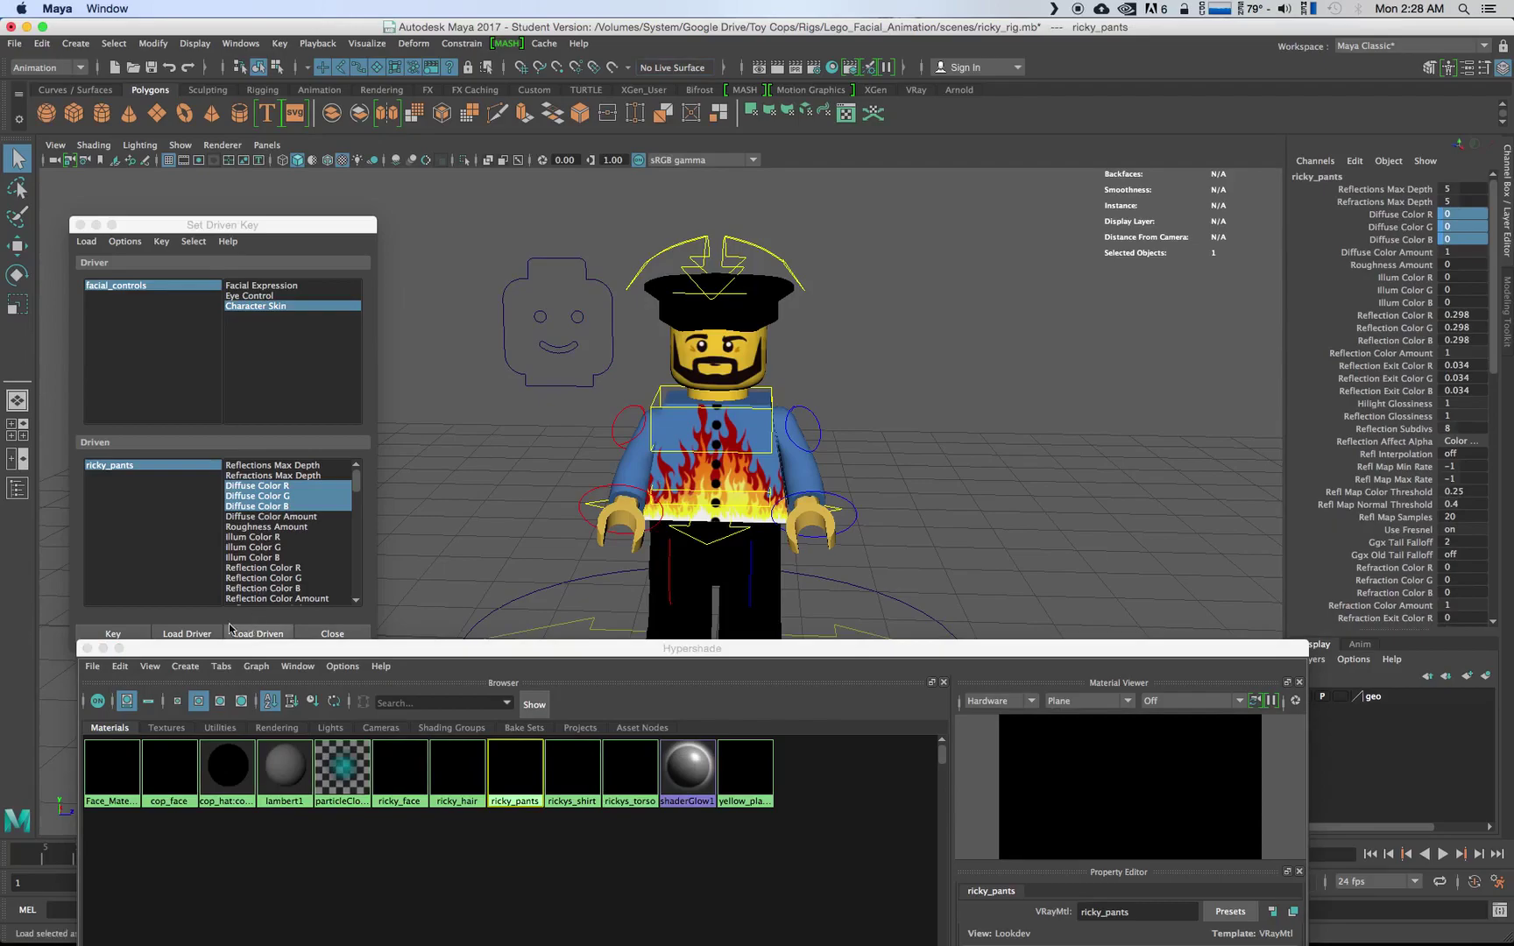
{"action": "left_click", "coordinate": [113, 633]}
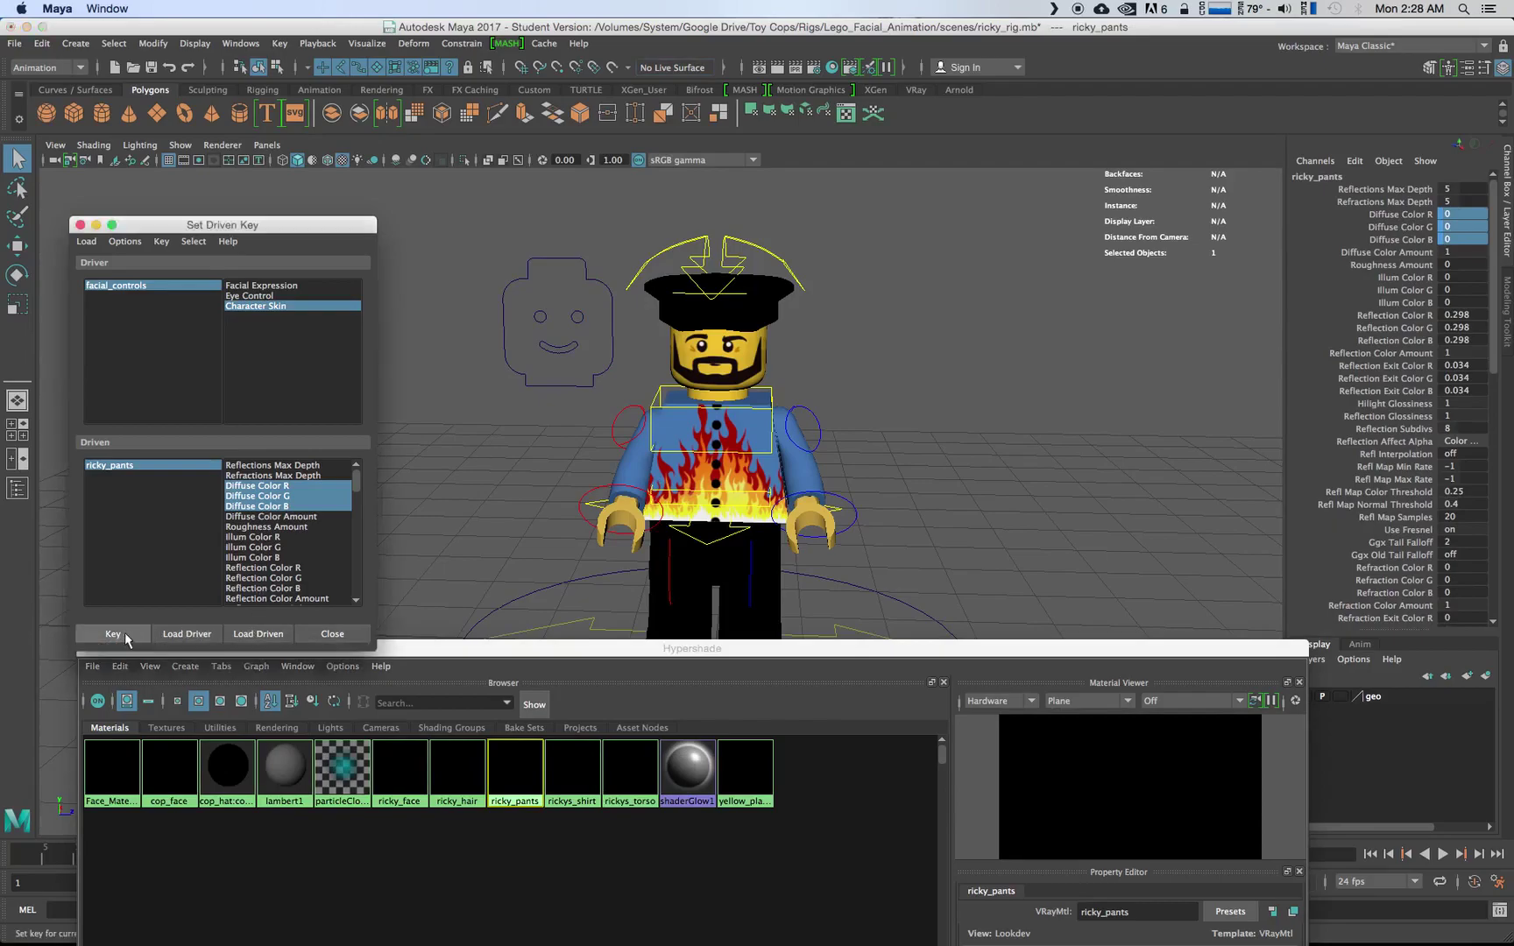
- Test the driven pants color by switching Character Skin to Ricky and back to Cop
{"action": "left_click", "coordinate": [987, 392]}
{"action": "left_click", "coordinate": [507, 349]}
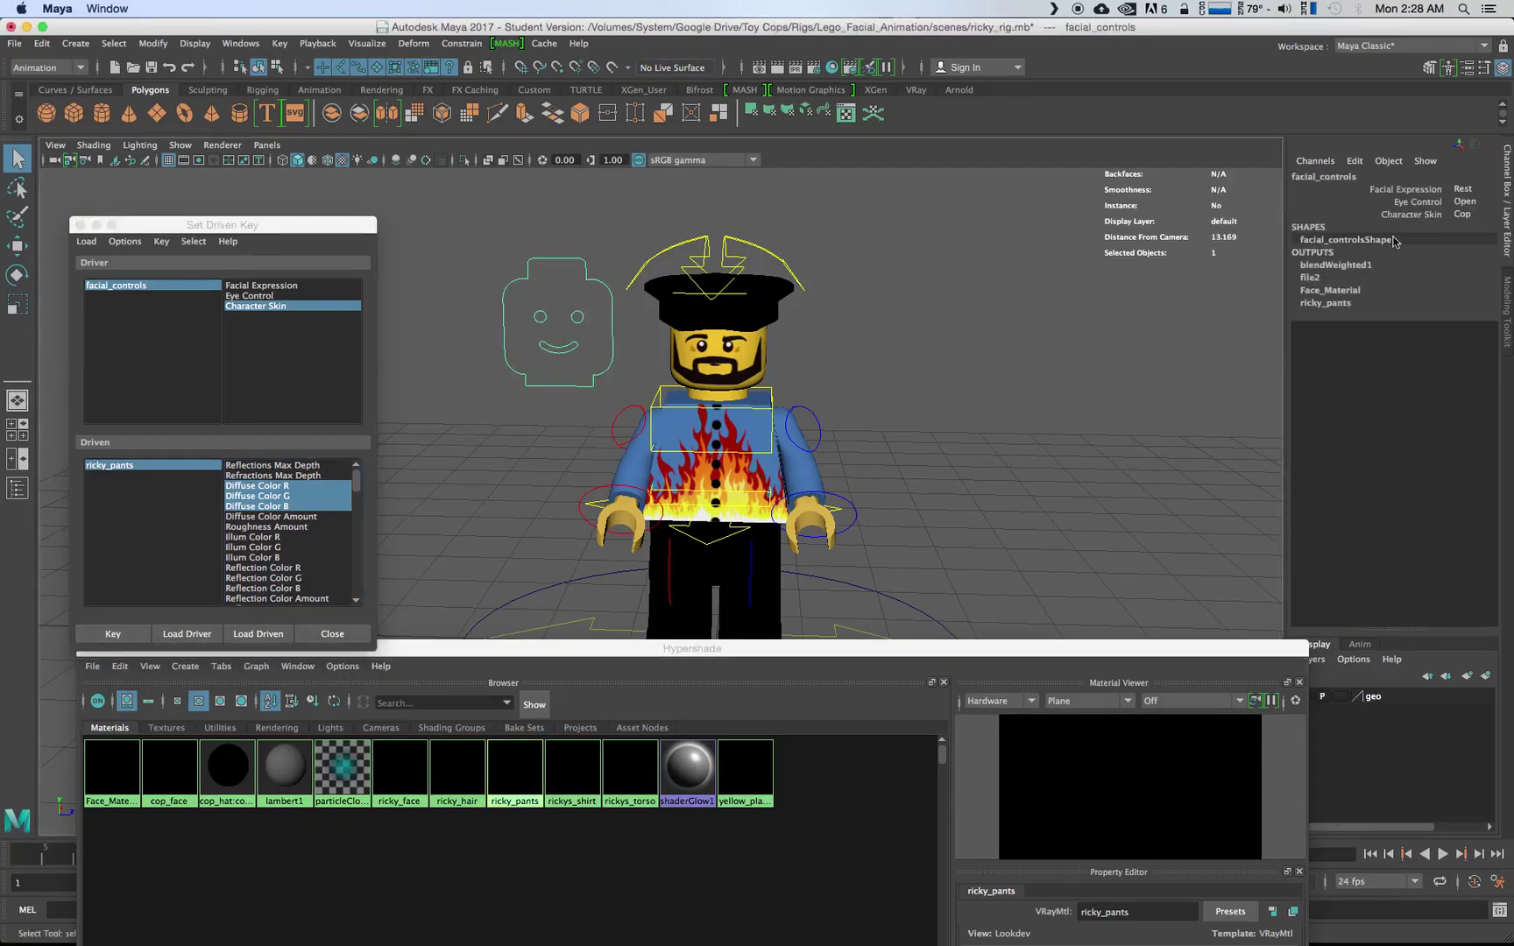
{"action": "left_click", "coordinate": [1464, 214]}
{"action": "left_click", "coordinate": [1476, 246]}
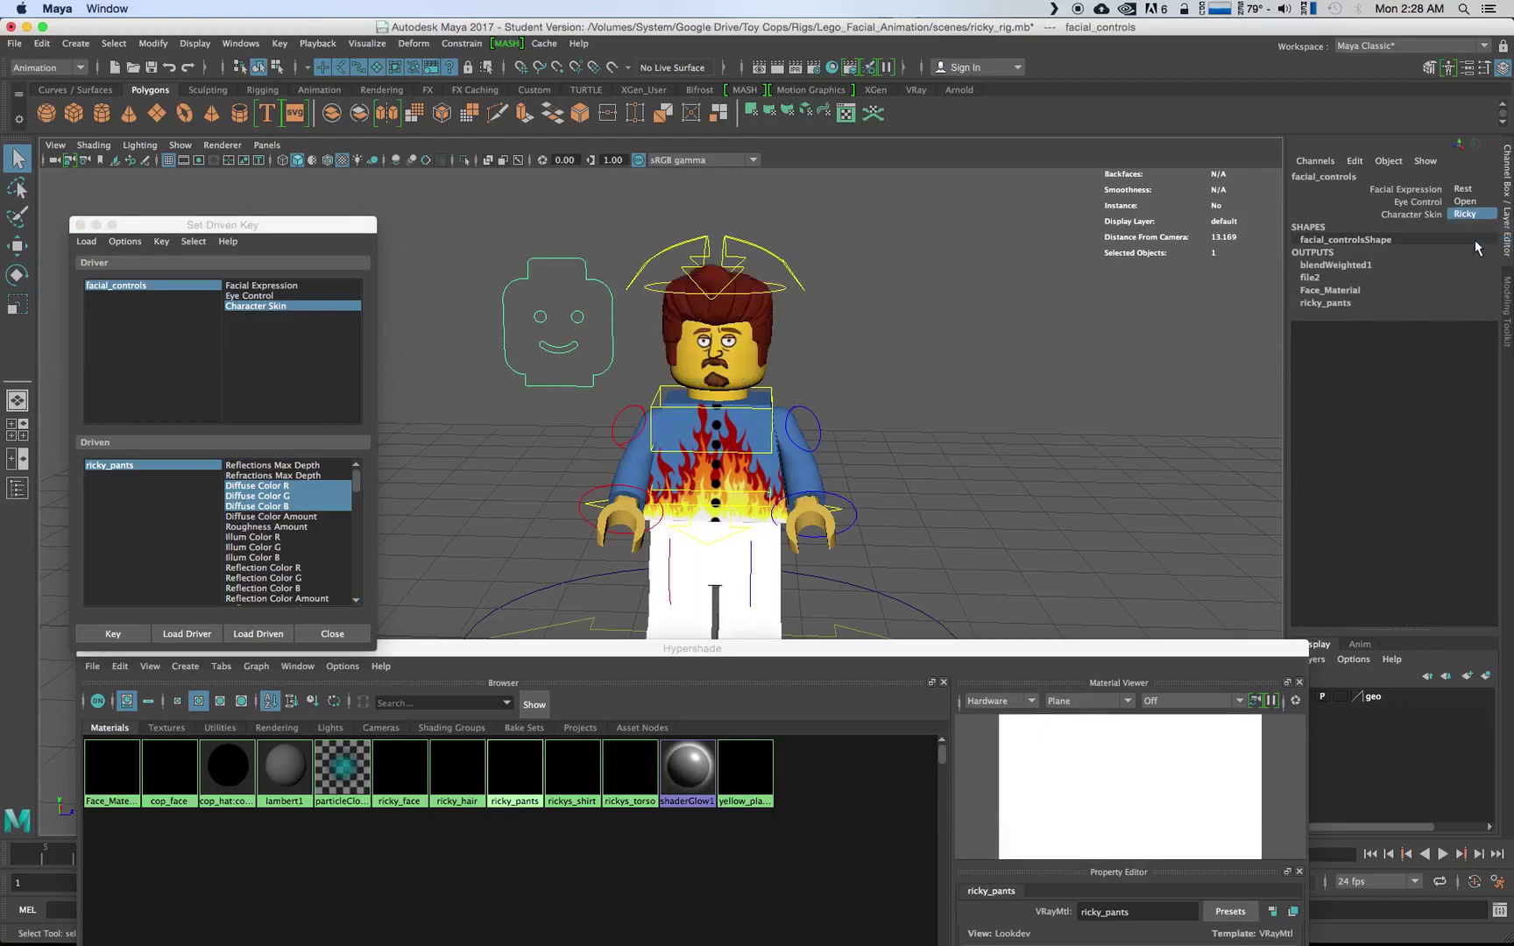
{"action": "left_click", "coordinate": [1472, 215]}
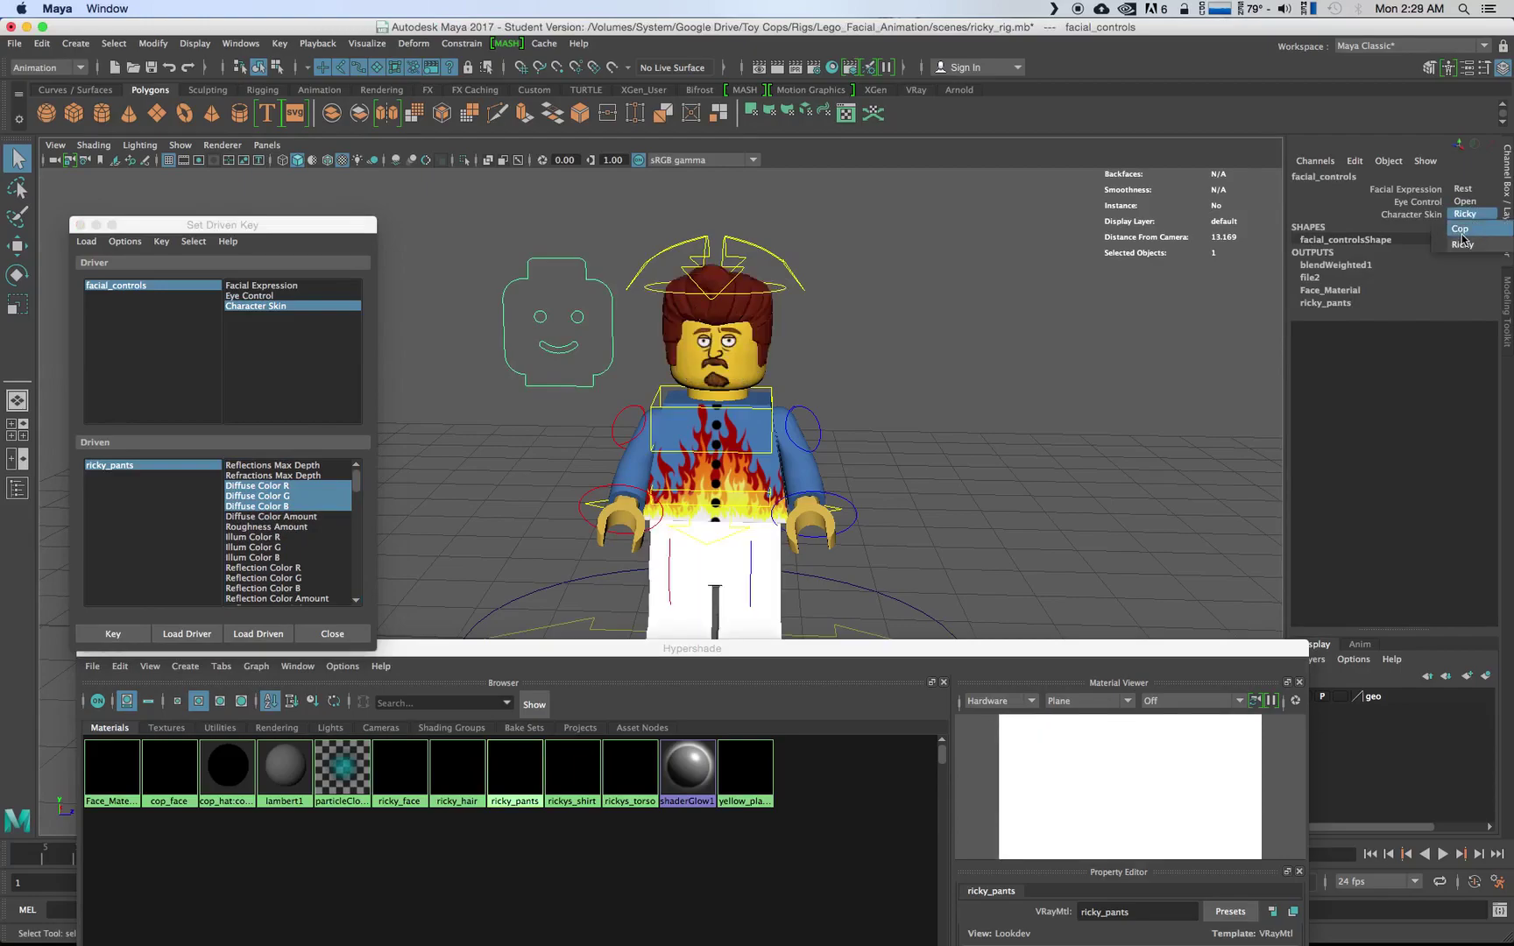
{"action": "left_click", "coordinate": [1461, 230]}
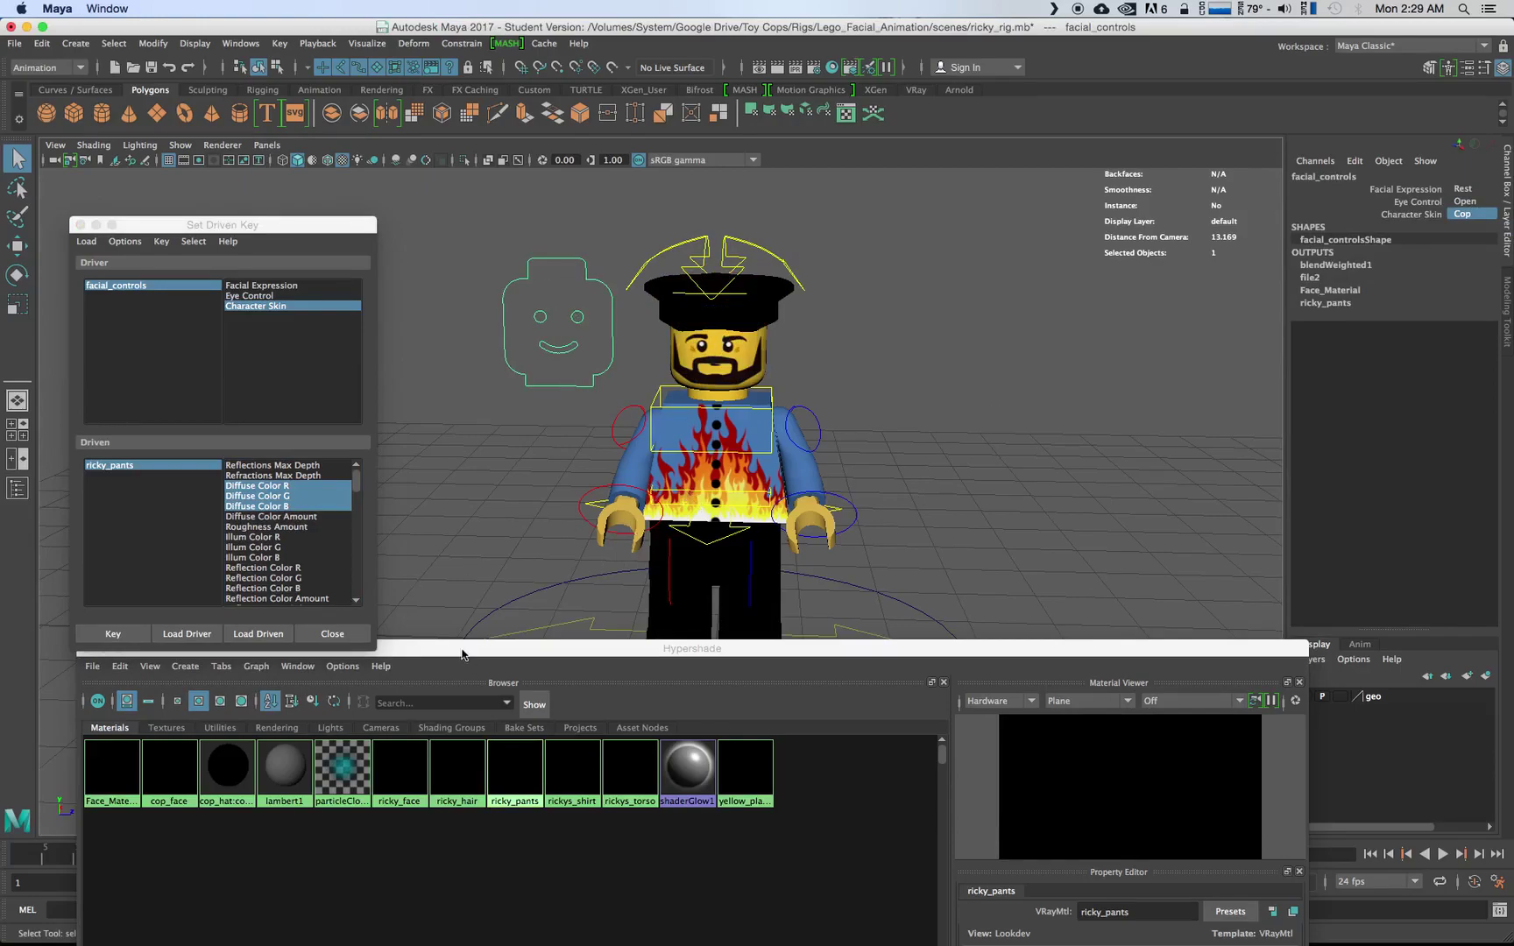
- Move the Hypershade window clear of the character's legs and reselect the facial_controls curve
{"action": "left_click_drag", "start_coordinate": [461, 653], "coordinate": [616, 752]}
{"action": "left_click", "coordinate": [529, 365]}
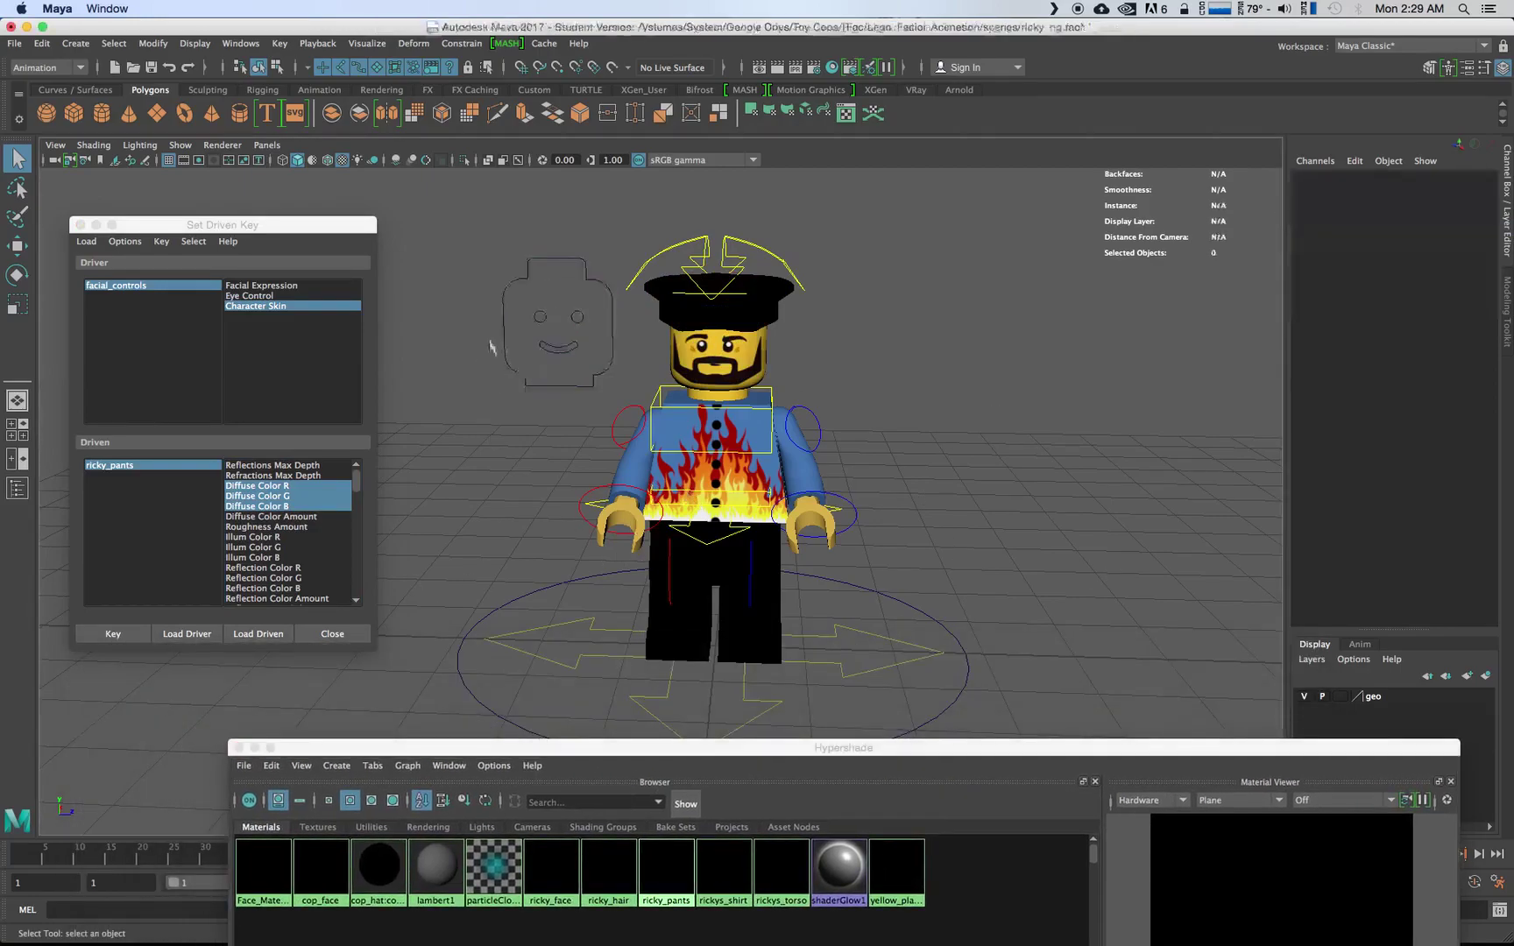
{"action": "left_click", "coordinate": [492, 348]}
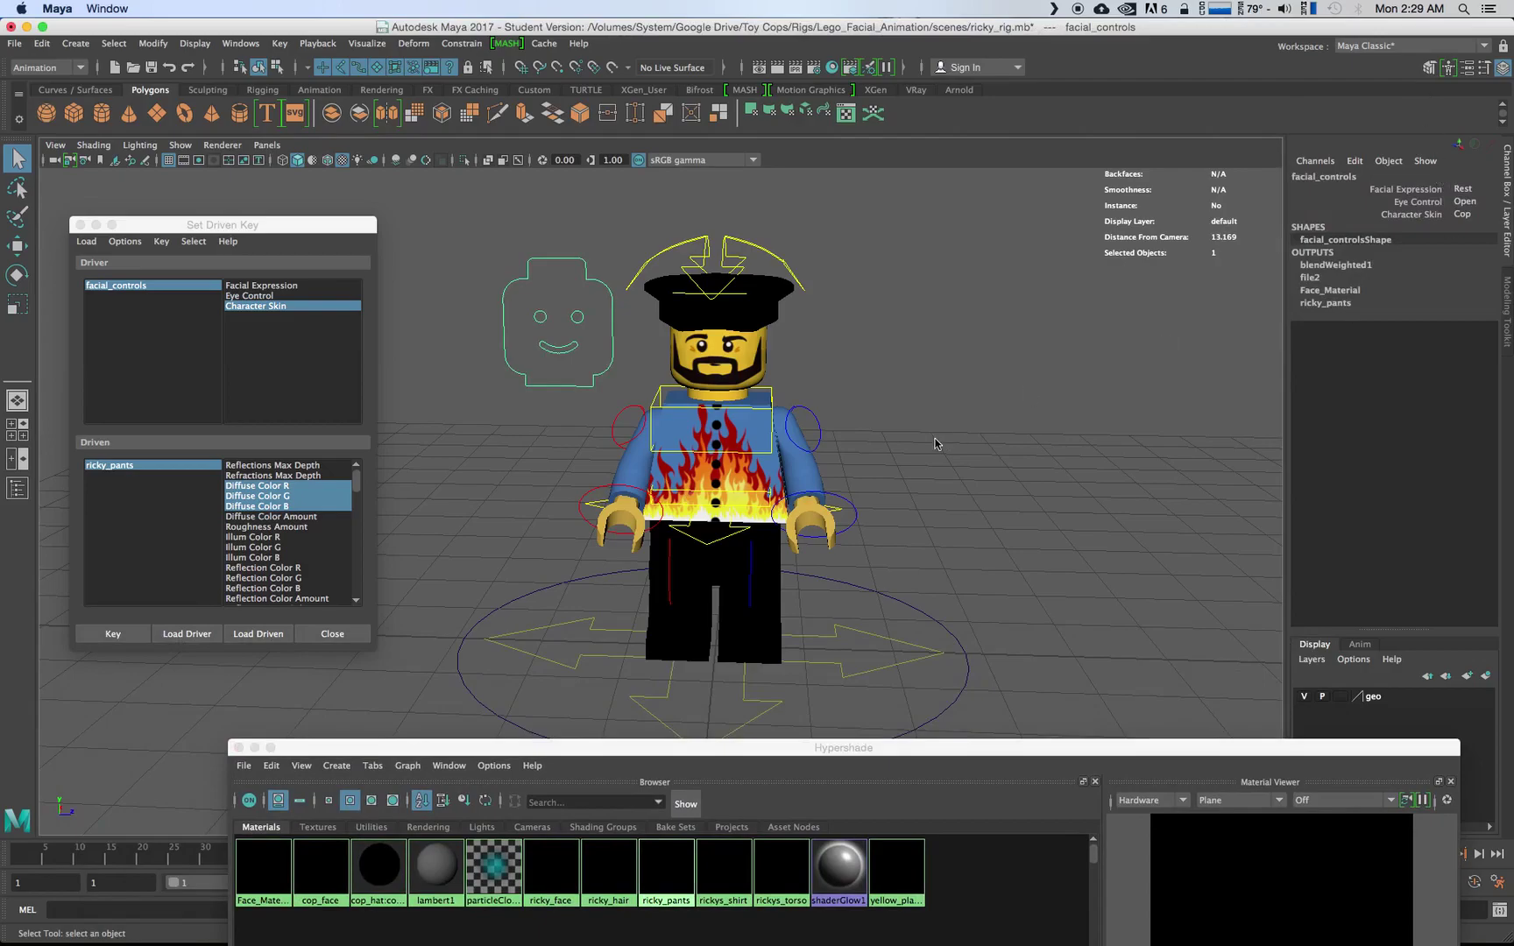
- Close the Hypershade window, inspect the full cop character from an angle, and clear the selection
{"action": "left_click_drag", "start_coordinate": [831, 489], "coordinate": [832, 463], "text": "alt"}
{"action": "left_click_drag", "start_coordinate": [757, 428], "coordinate": [789, 400], "text": "alt"}
{"action": "left_click", "coordinate": [239, 748]}
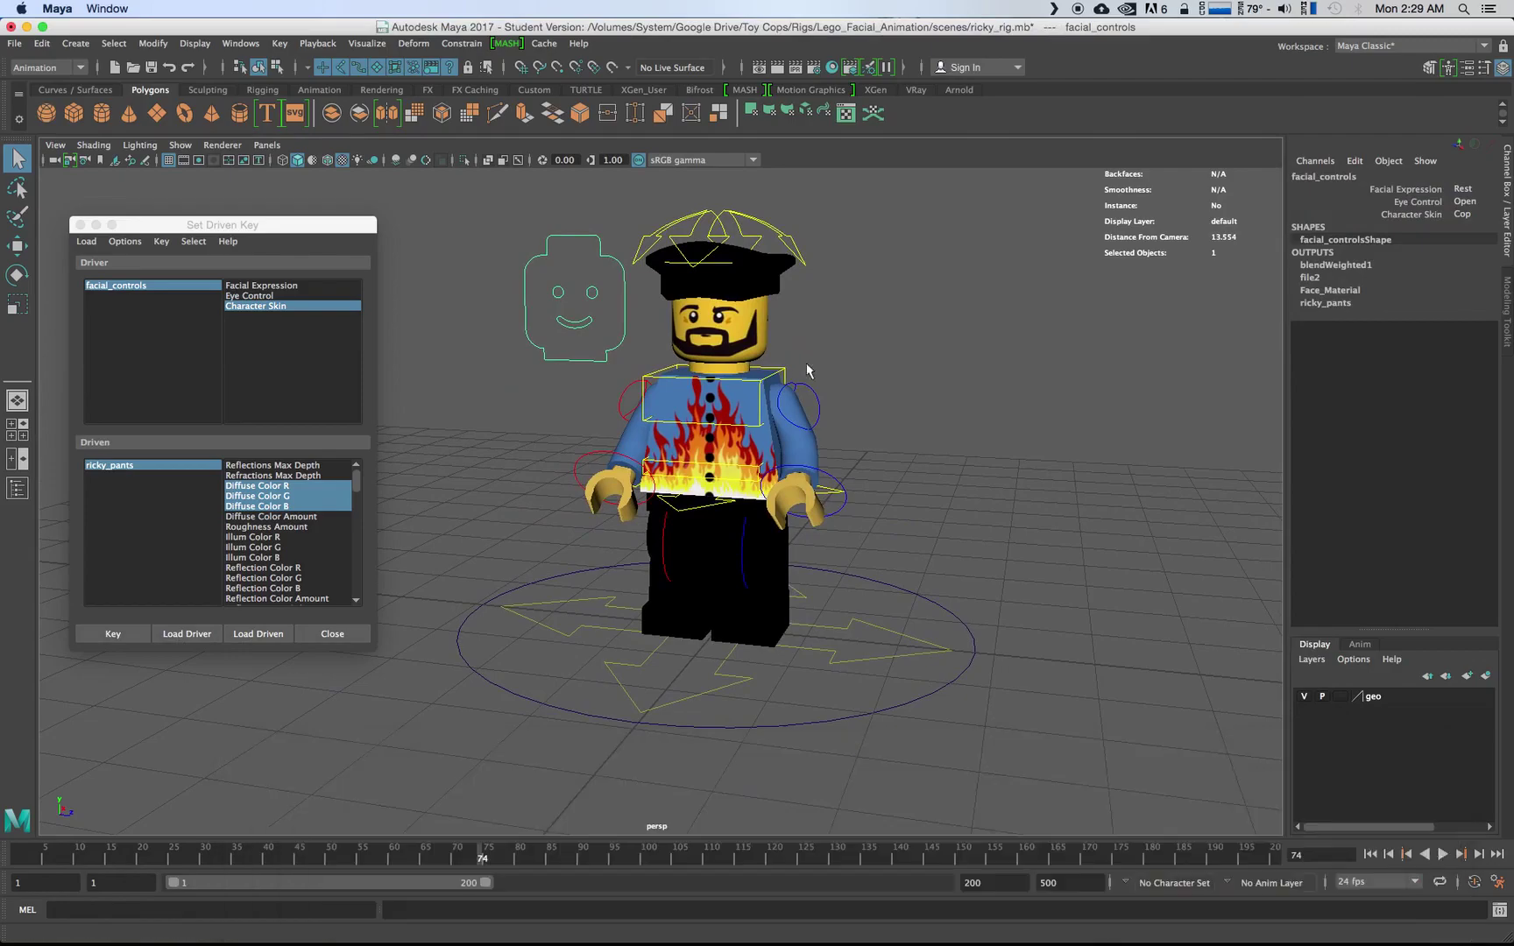
{"action": "scroll", "coordinate": [959, 342], "scroll_direction": "up", "scroll_amount": 5}
{"action": "scroll", "coordinate": [959, 342], "scroll_direction": "down", "scroll_amount": 4}
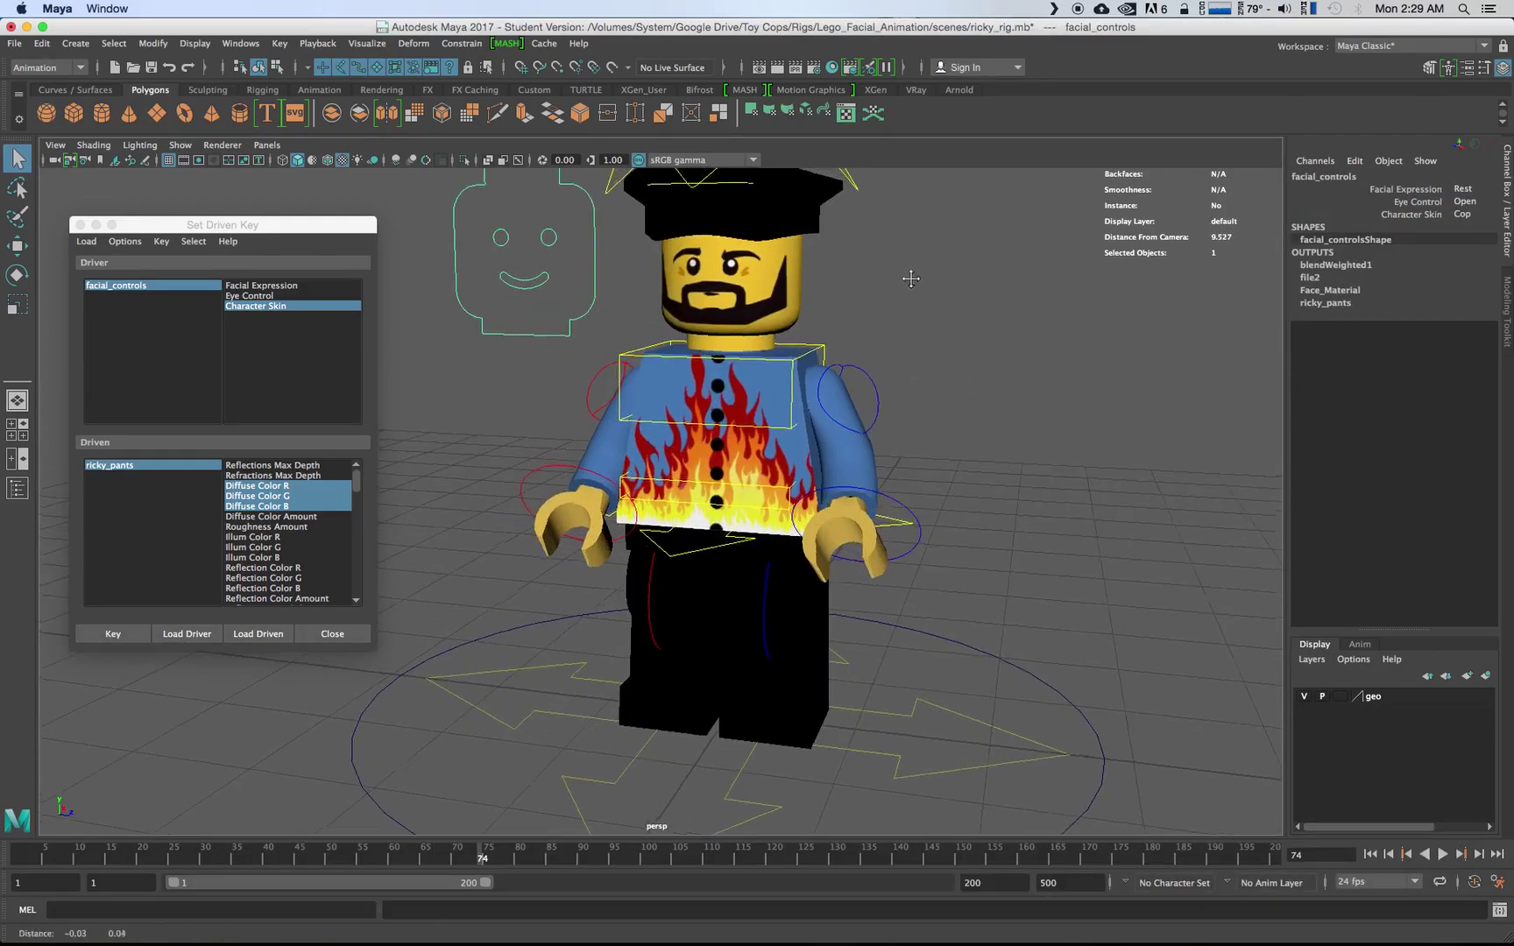
{"action": "middle_click_drag", "start_coordinate": [855, 330], "coordinate": [900, 344], "text": "alt"}
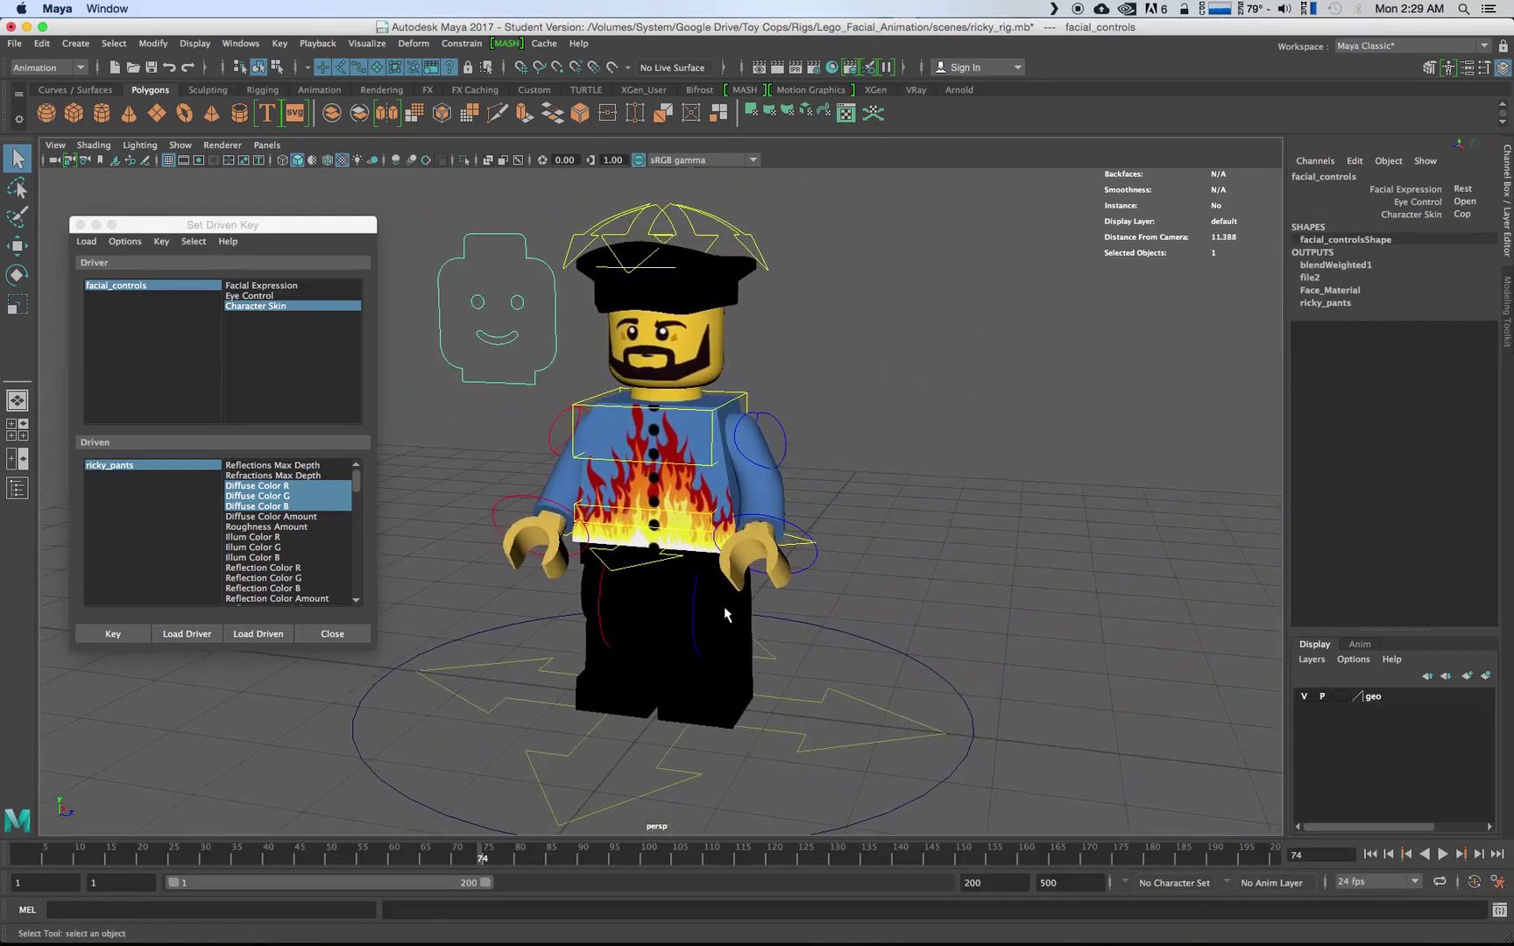
{"action": "left_click", "coordinate": [828, 268]}
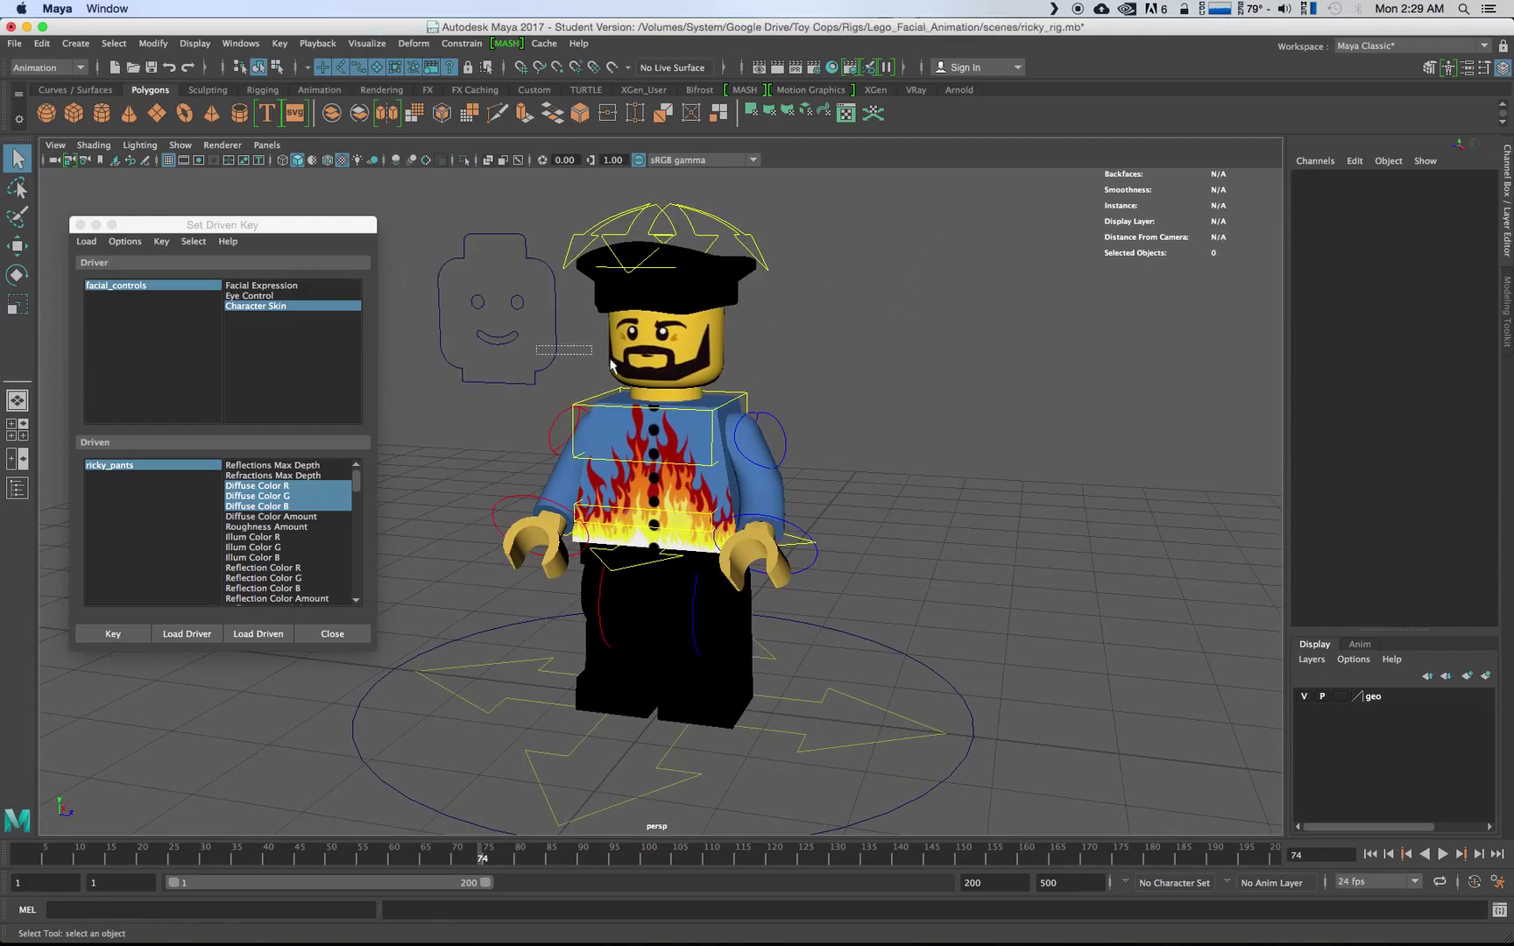
{"action": "left_click", "coordinate": [618, 385]}
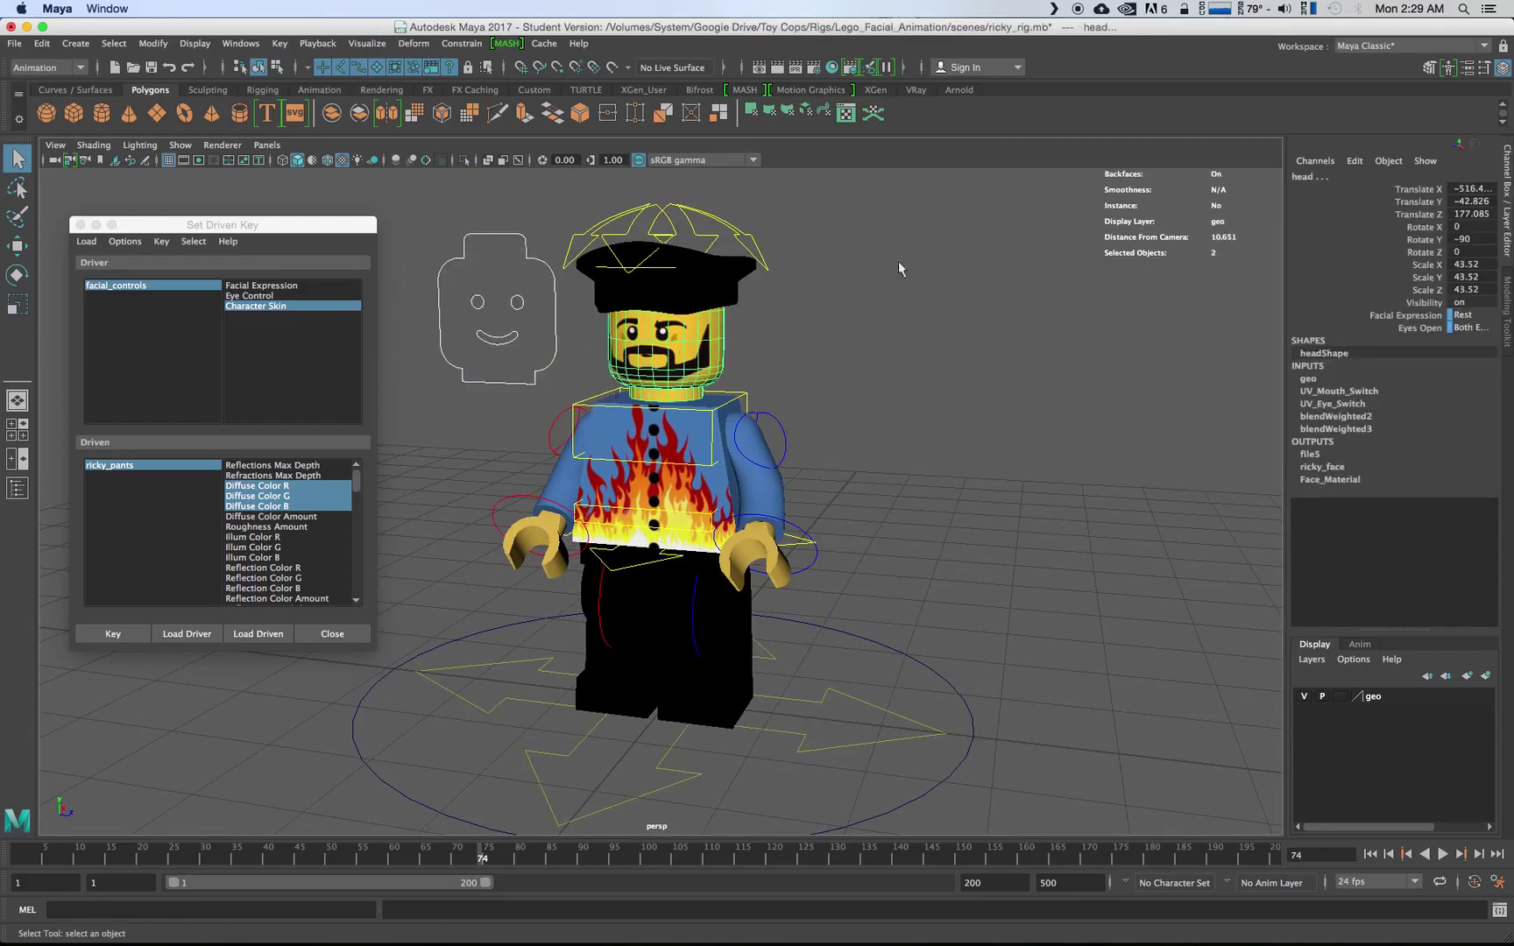
{"action": "left_click", "coordinate": [899, 326]}
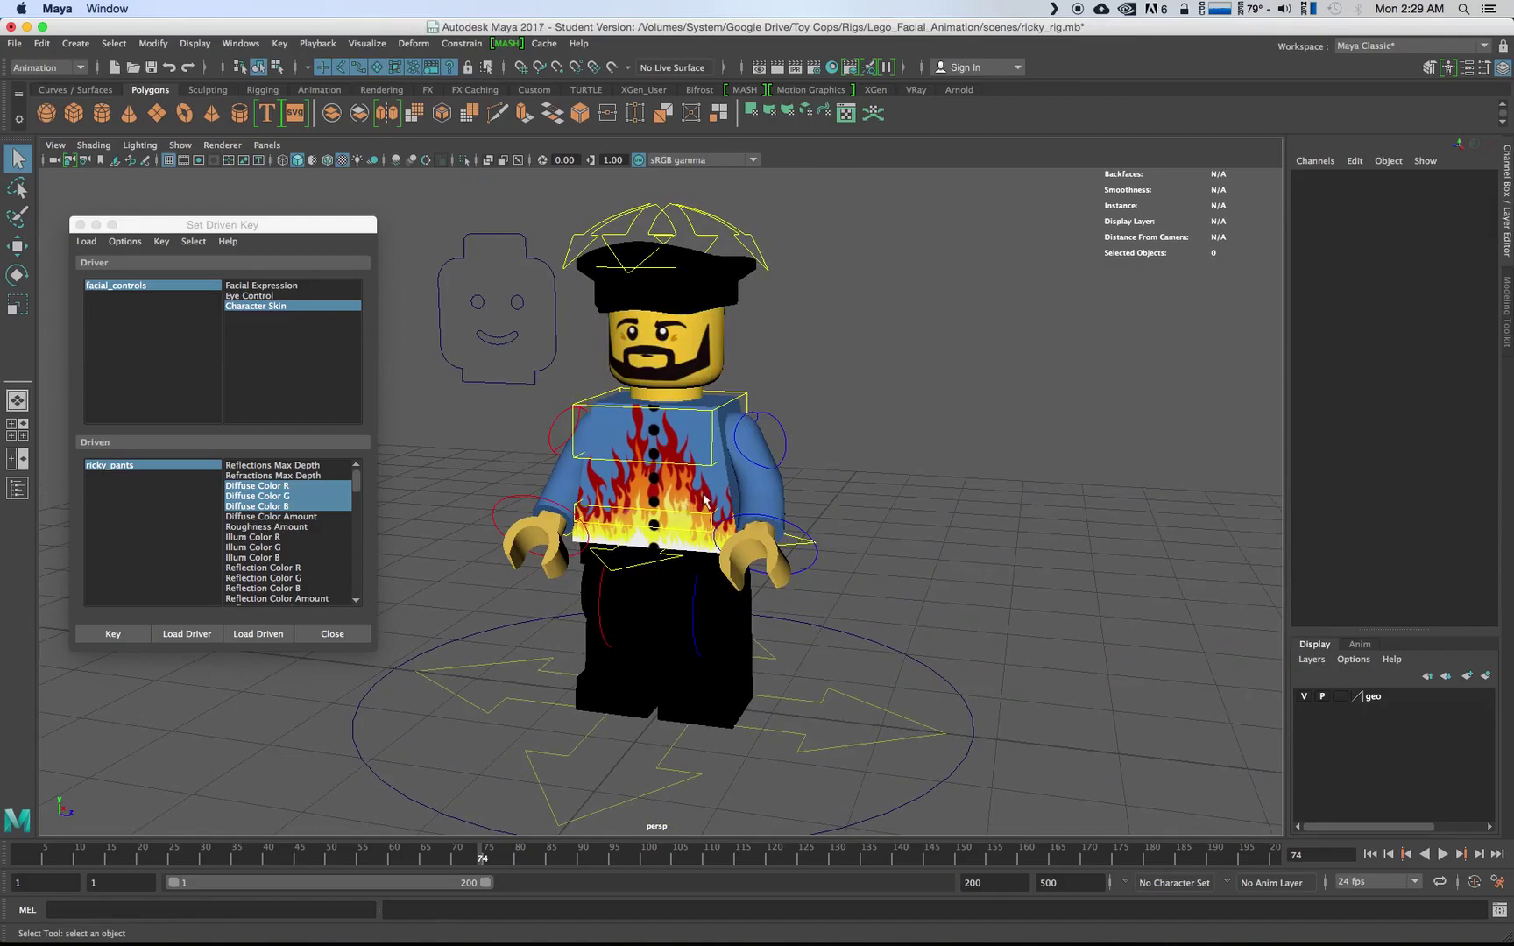
- Select the facial_controls curve and set Facial Expression to W R and Eye Control to Right Eye Closed
{"action": "left_click_drag", "start_coordinate": [541, 373], "coordinate": [554, 375], "text": "alt"}
{"action": "left_click", "coordinate": [592, 373]}
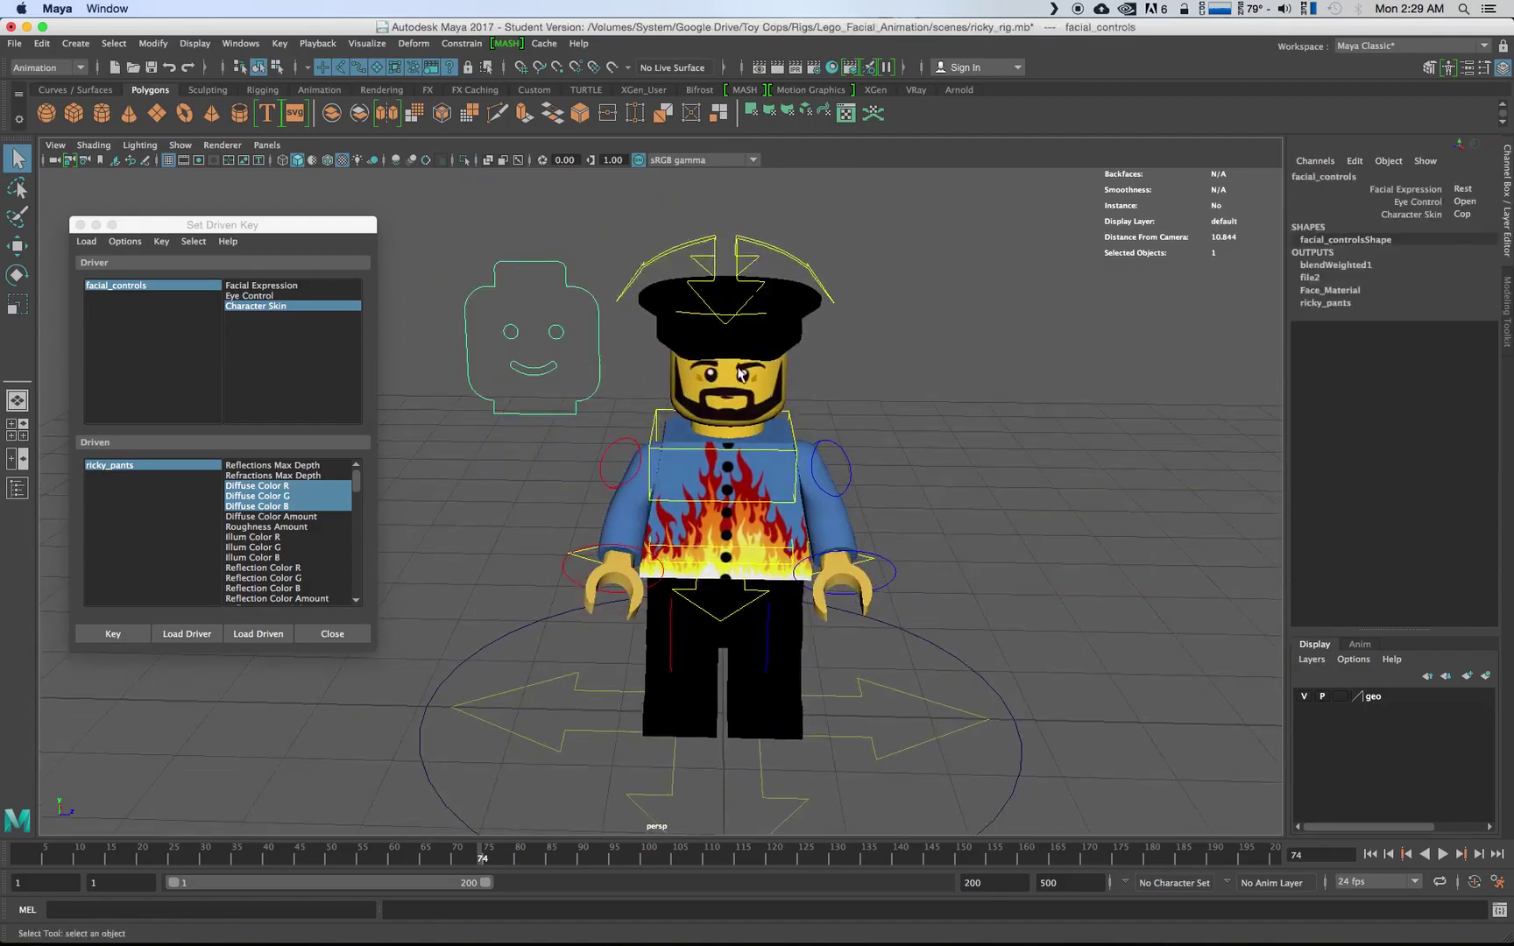
{"action": "left_click", "coordinate": [1464, 190]}
{"action": "left_click", "coordinate": [1480, 267]}
{"action": "left_click", "coordinate": [1467, 202]}
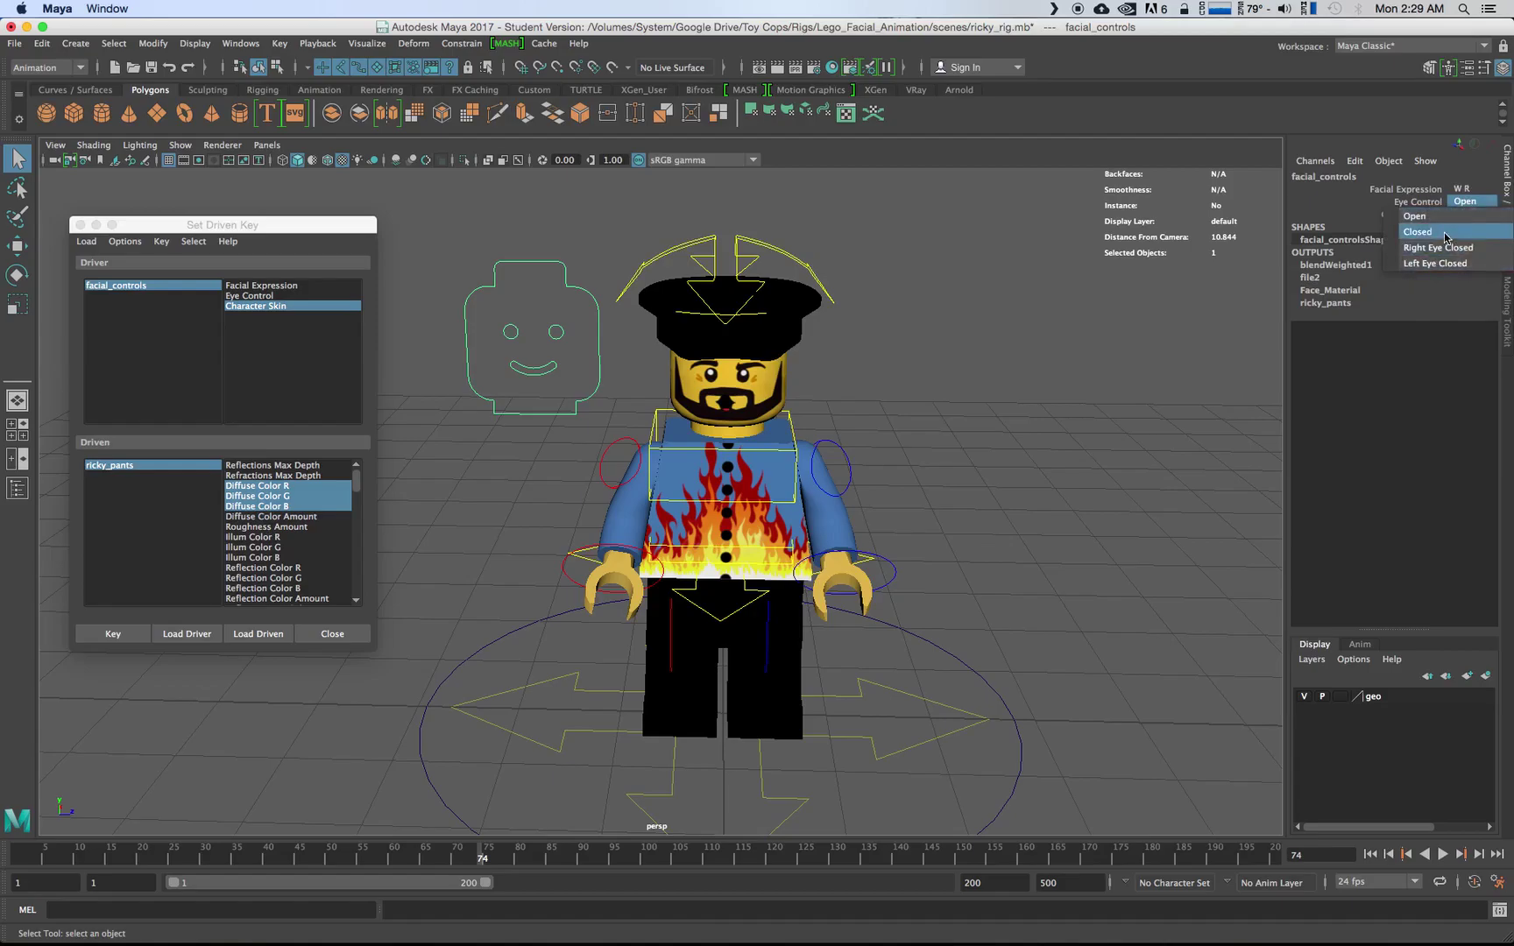
{"action": "left_click", "coordinate": [1447, 249]}
{"action": "scroll", "coordinate": [953, 366], "scroll_direction": "up", "scroll_amount": 5}
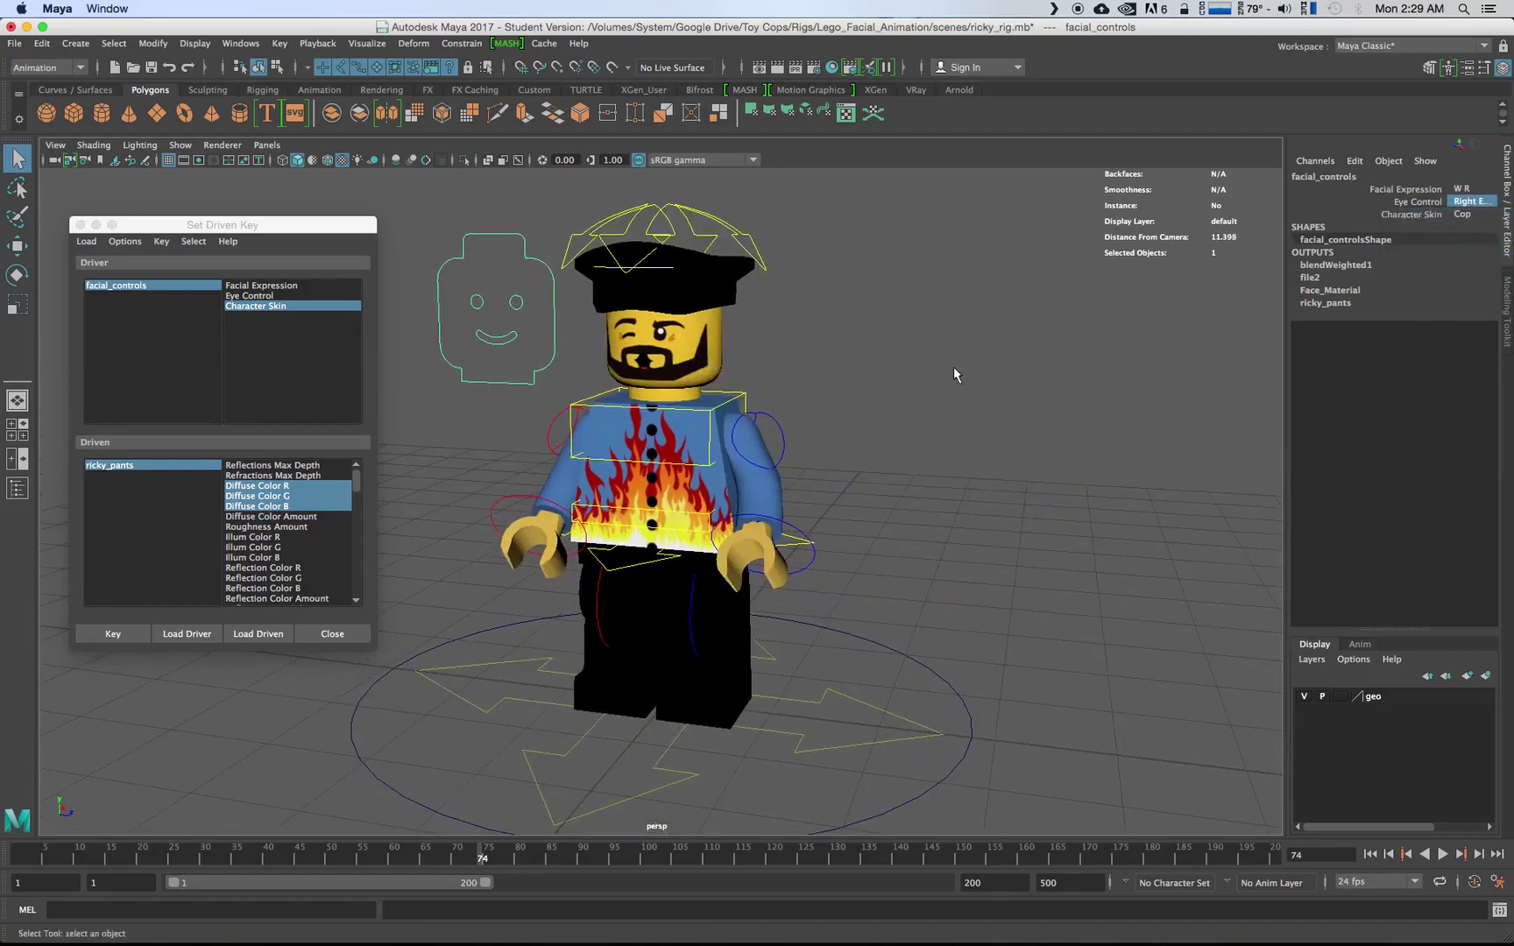
{"action": "left_click_drag", "start_coordinate": [931, 359], "coordinate": [1131, 365], "text": "alt"}
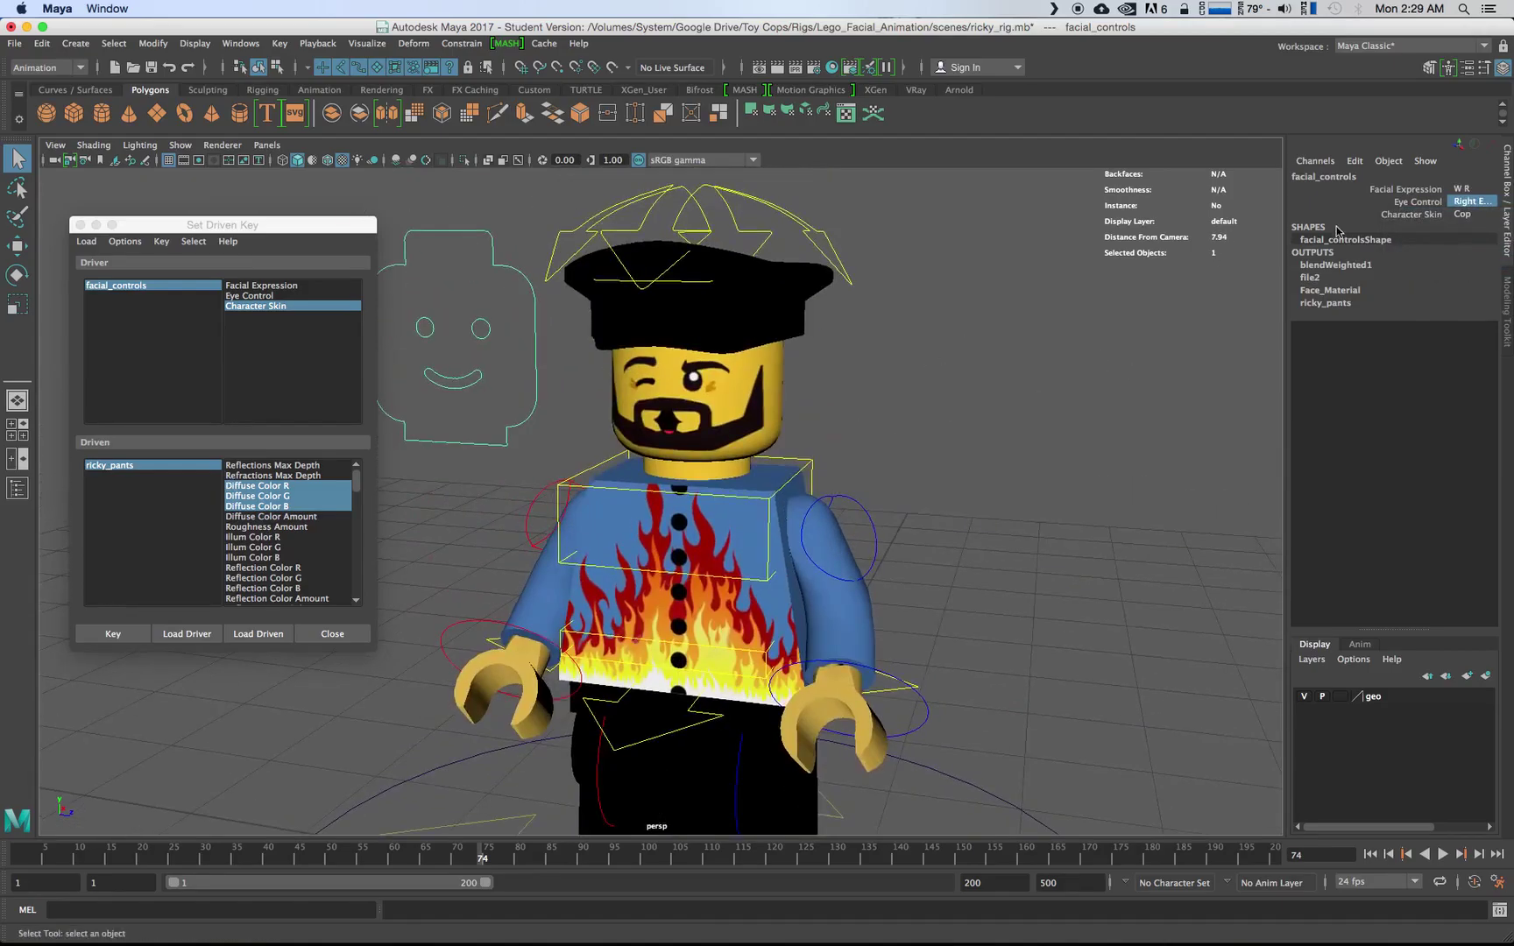
- Switch Character Skin to Ricky to check the W R expression and closed right eye on his face
{"action": "left_click", "coordinate": [1457, 215]}
{"action": "left_click", "coordinate": [1438, 237]}
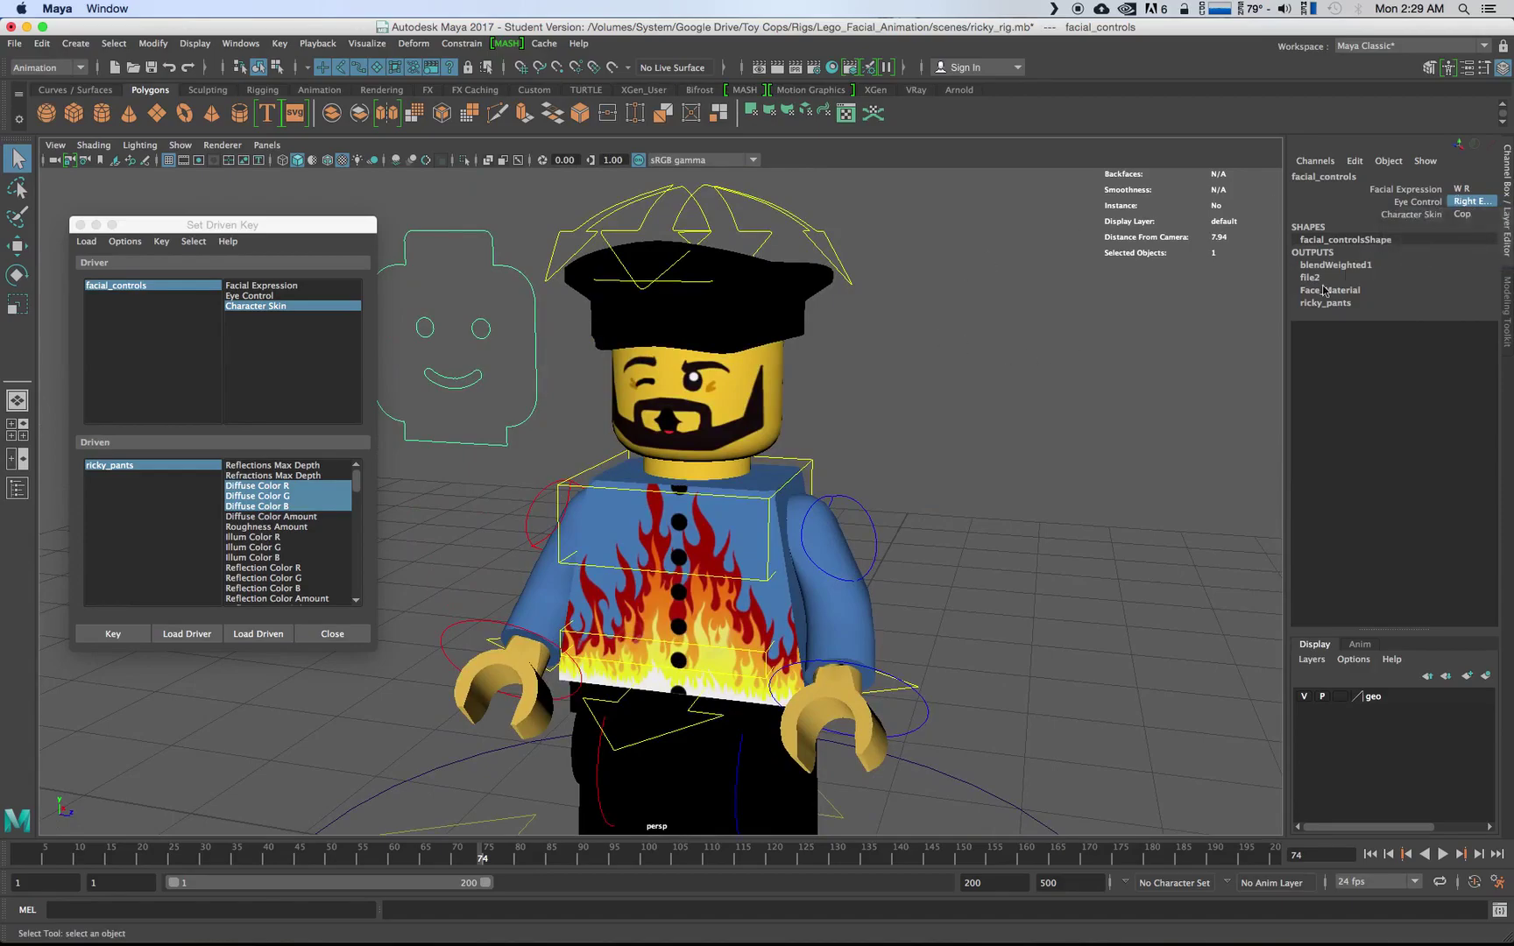
{"action": "left_click", "coordinate": [1455, 216]}
{"action": "left_click", "coordinate": [1463, 245]}
{"action": "mouse_move", "coordinate": [893, 413]}
{"action": "left_mouse_down", "text": "alt"}
{"action": "mouse_move", "coordinate": [922, 391]}
{"action": "mouse_move", "coordinate": [915, 410]}
{"action": "left_mouse_up", "text": "alt"}
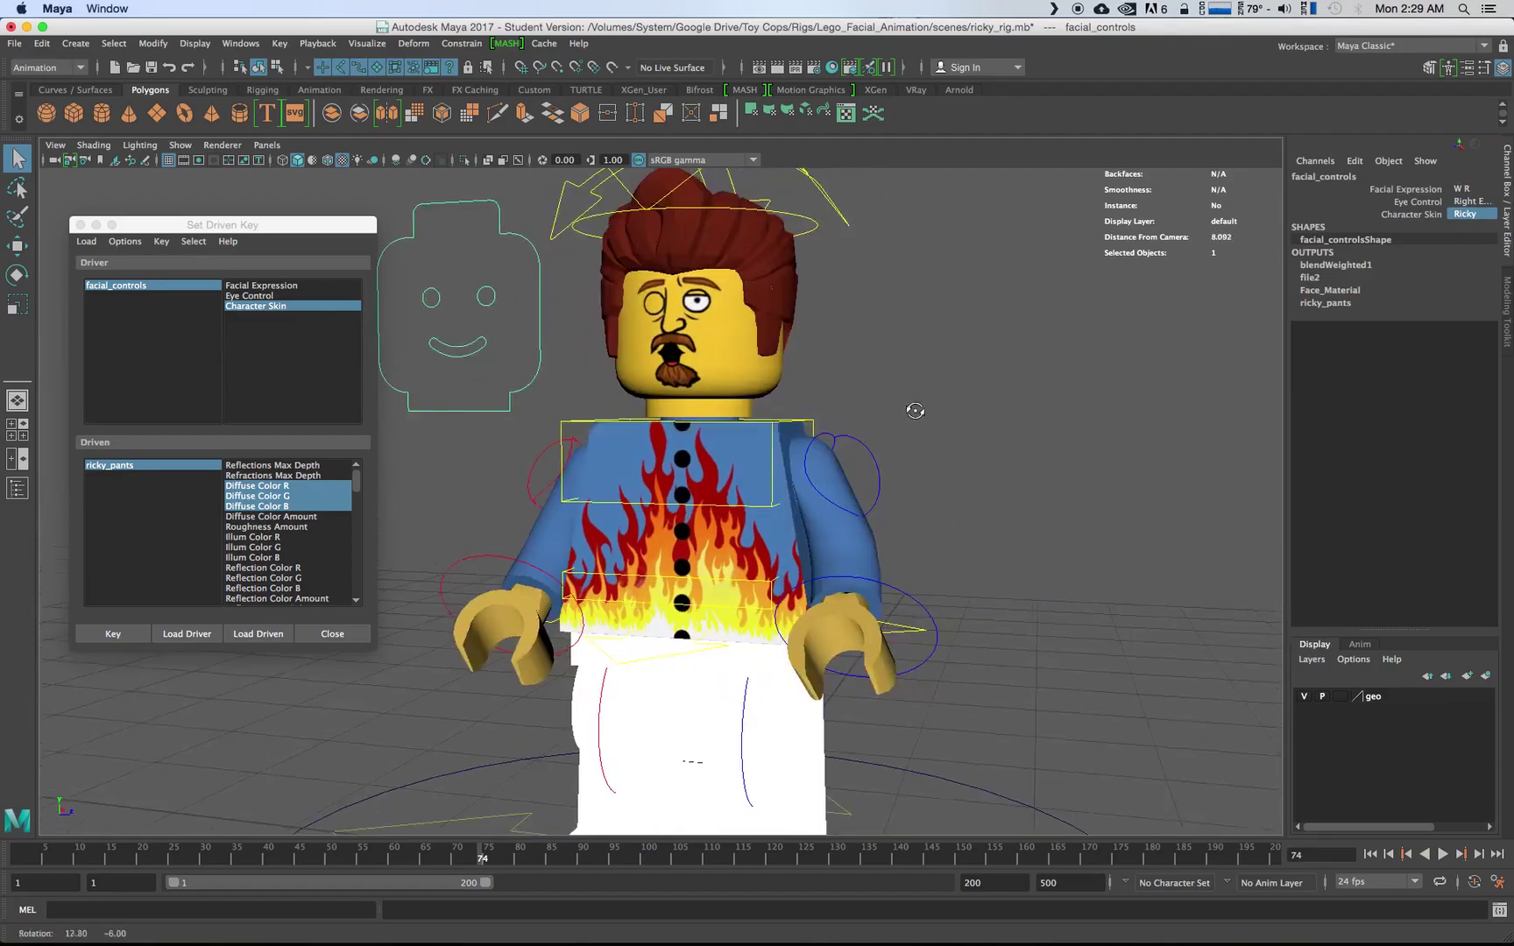
- Raise the character's arm by rotating the RSholdCON control about 79 degrees in X
{"action": "left_click", "coordinate": [867, 484]}
{"action": "key", "text": "e"}
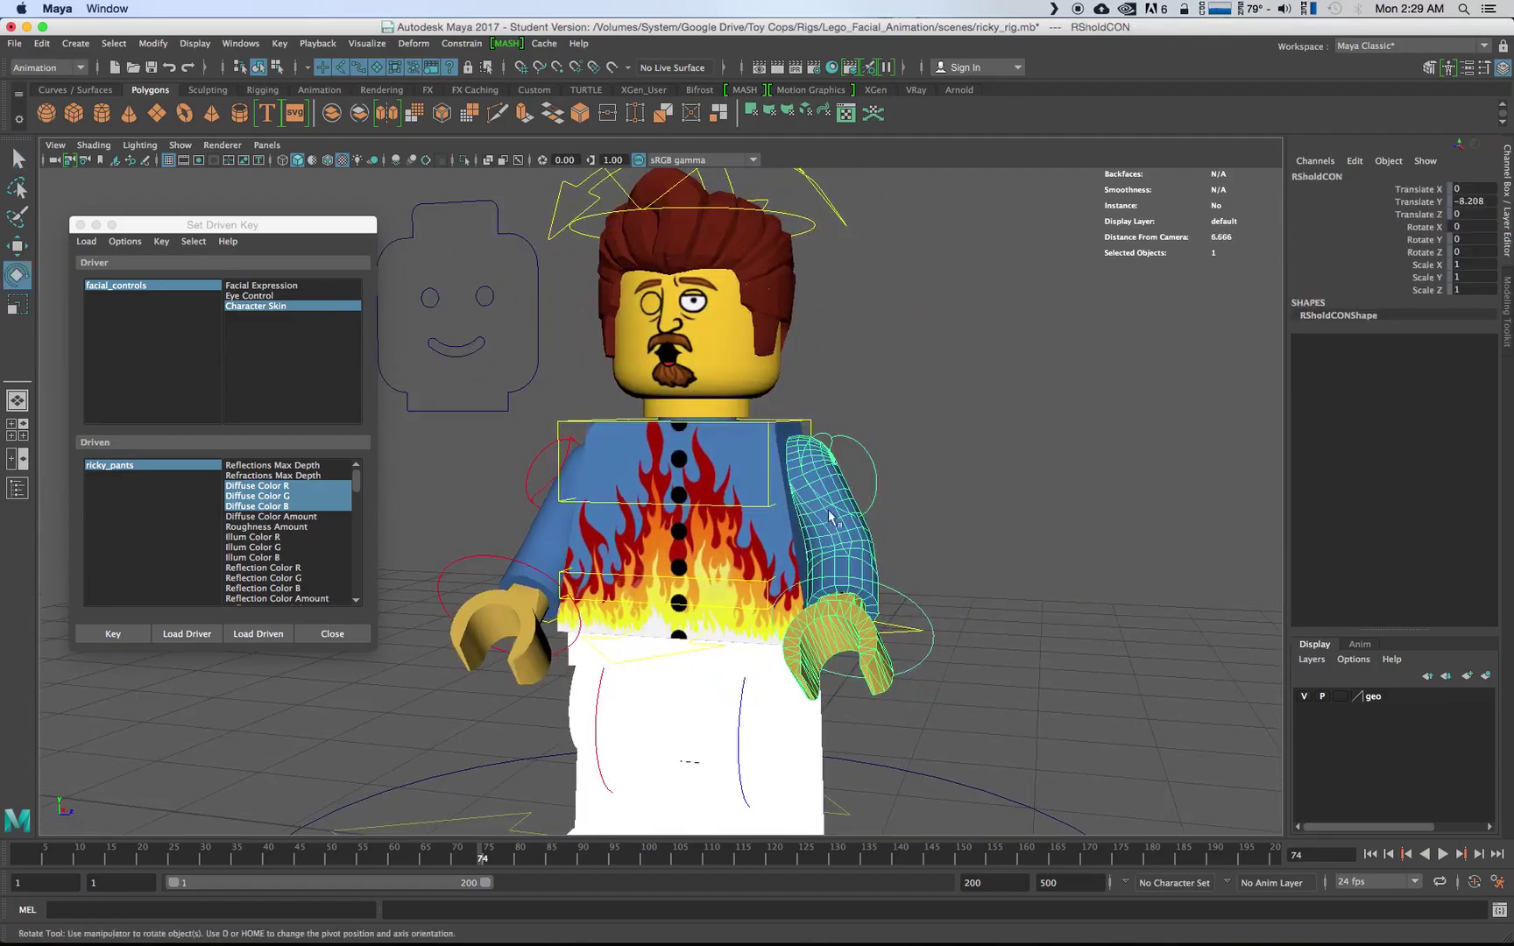
{"action": "left_click_drag", "start_coordinate": [830, 517], "coordinate": [927, 517]}
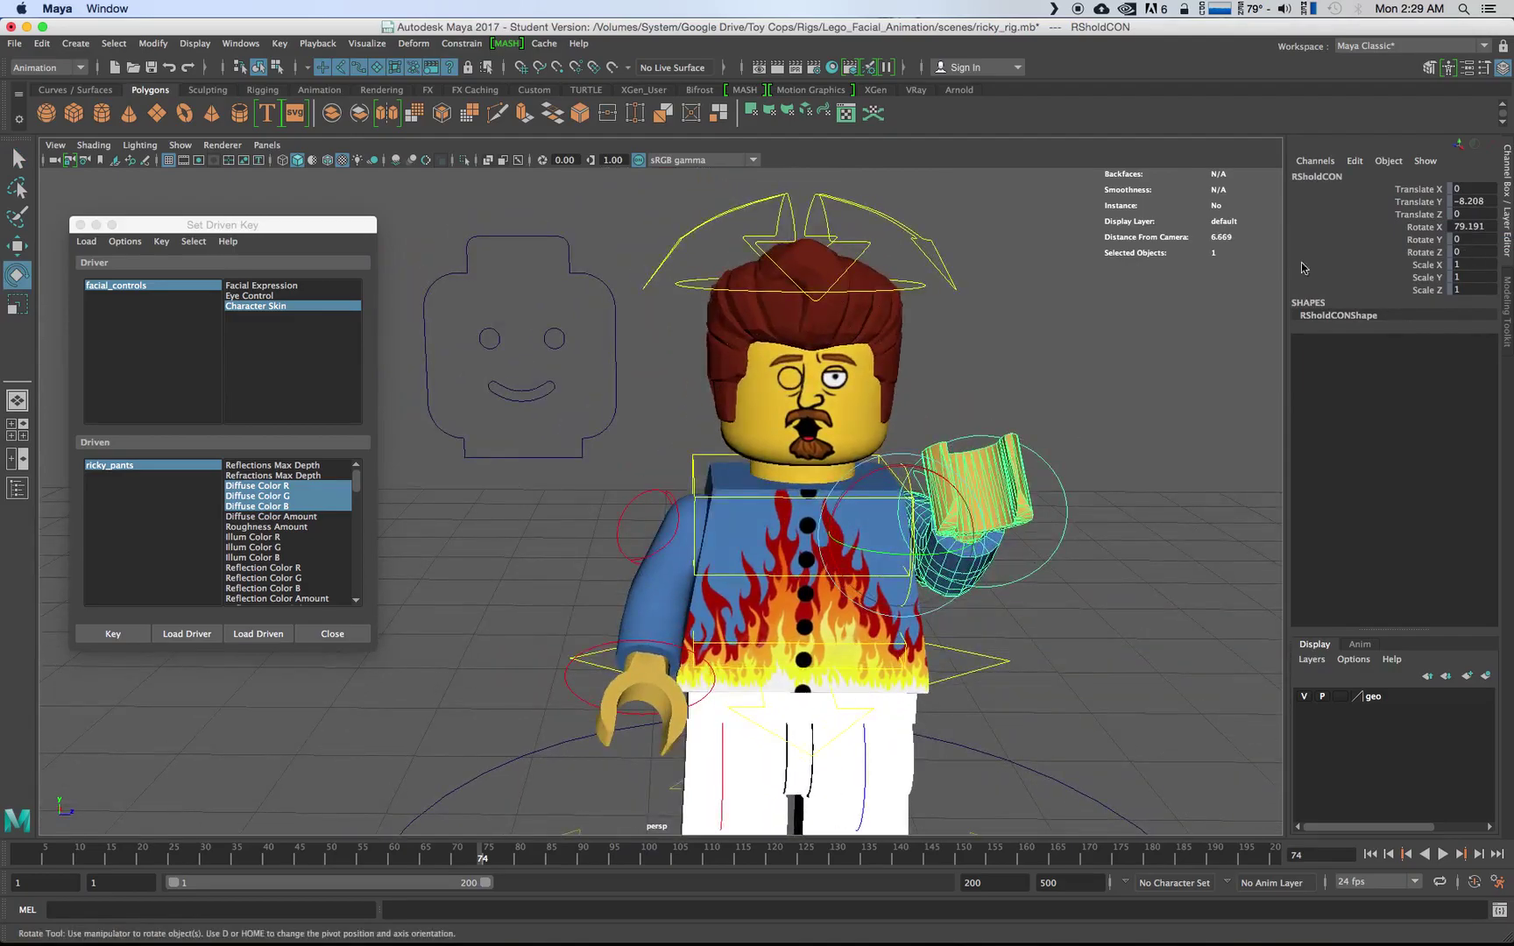
- Reselect facial_controls, set Character Skin back to Cop to check the posed character, and clear the selection
{"action": "left_click", "coordinate": [605, 373]}
{"action": "left_click", "coordinate": [1476, 215]}
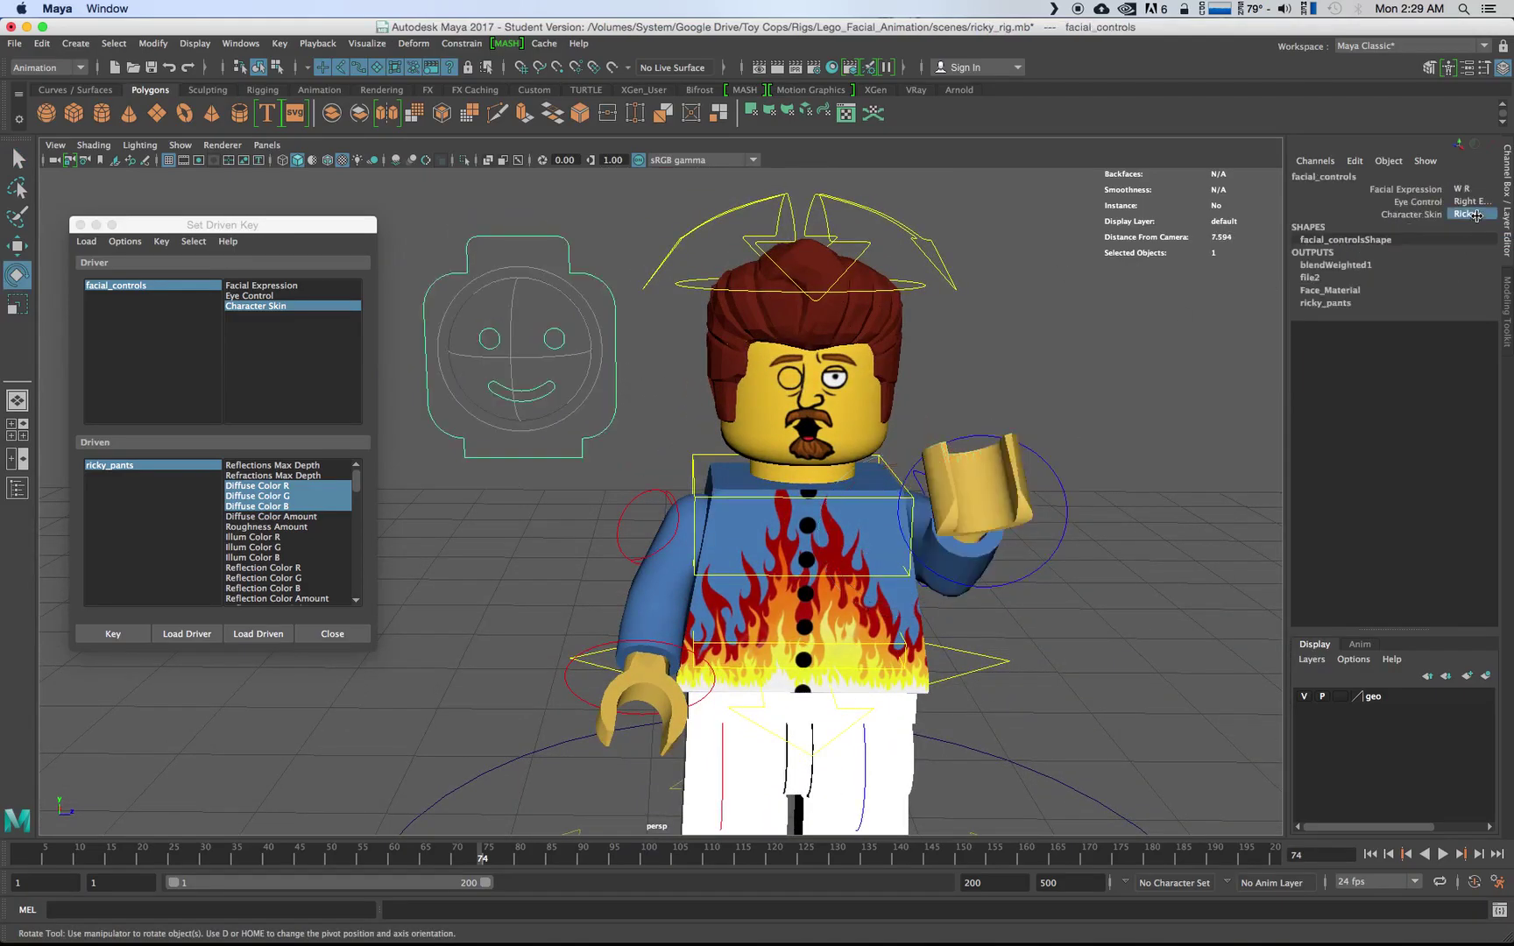
{"action": "left_click", "coordinate": [1476, 216]}
{"action": "left_click", "coordinate": [1479, 230]}
{"action": "left_click_drag", "start_coordinate": [1078, 421], "coordinate": [1070, 373], "text": "alt"}
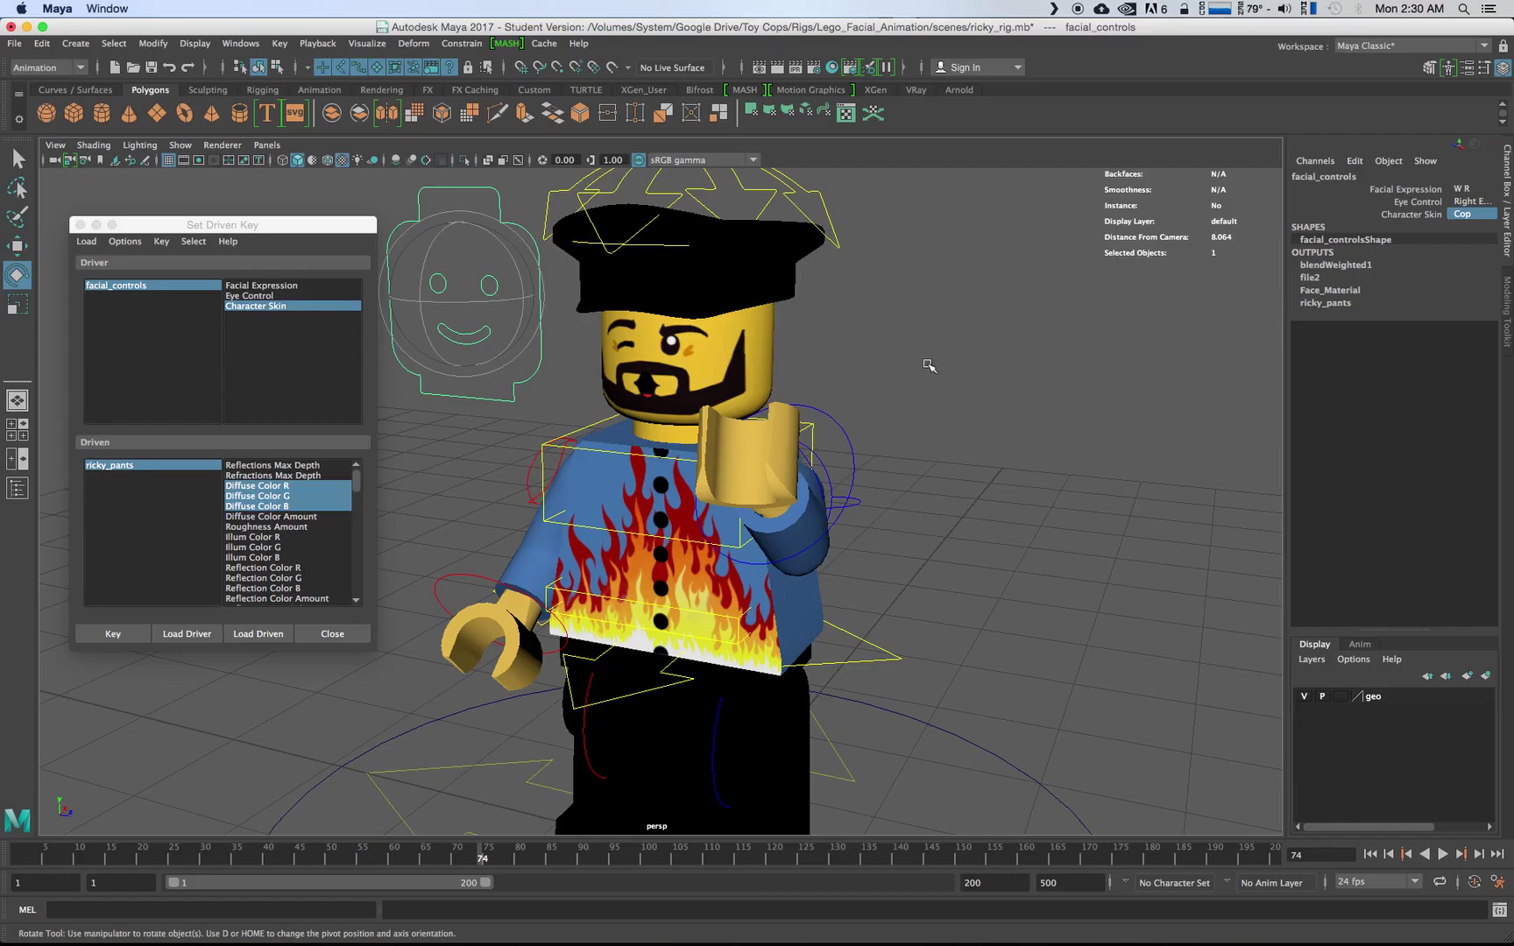
{"action": "middle_click_drag", "start_coordinate": [929, 362], "coordinate": [918, 427], "text": "alt"}
{"action": "left_click_drag", "start_coordinate": [918, 427], "coordinate": [964, 392], "text": "alt"}
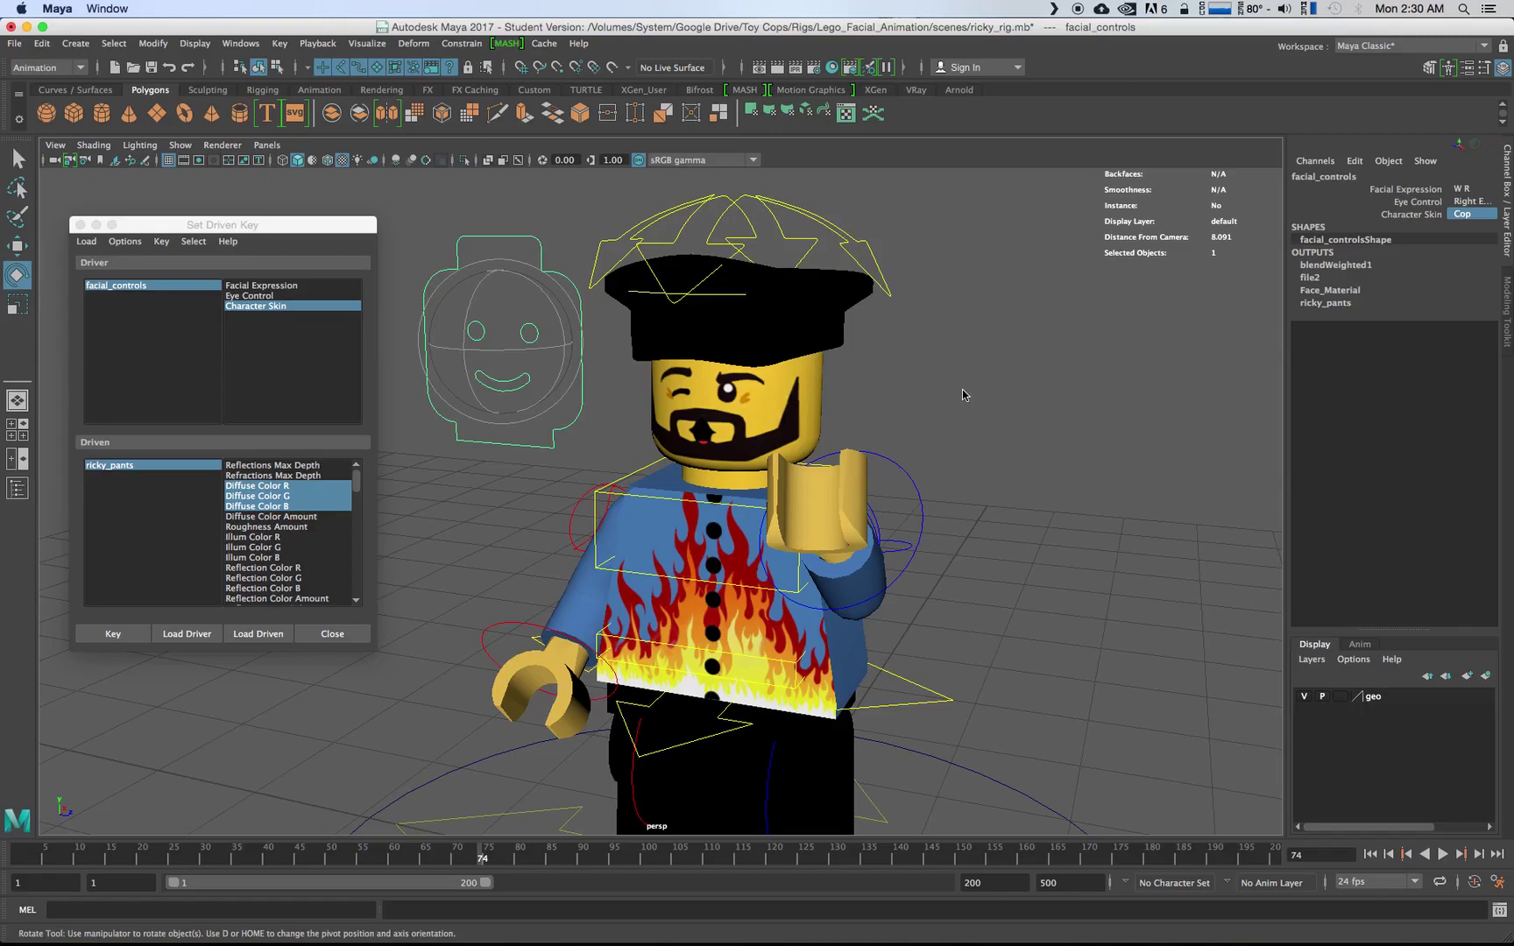
{"action": "left_click", "coordinate": [757, 423]}
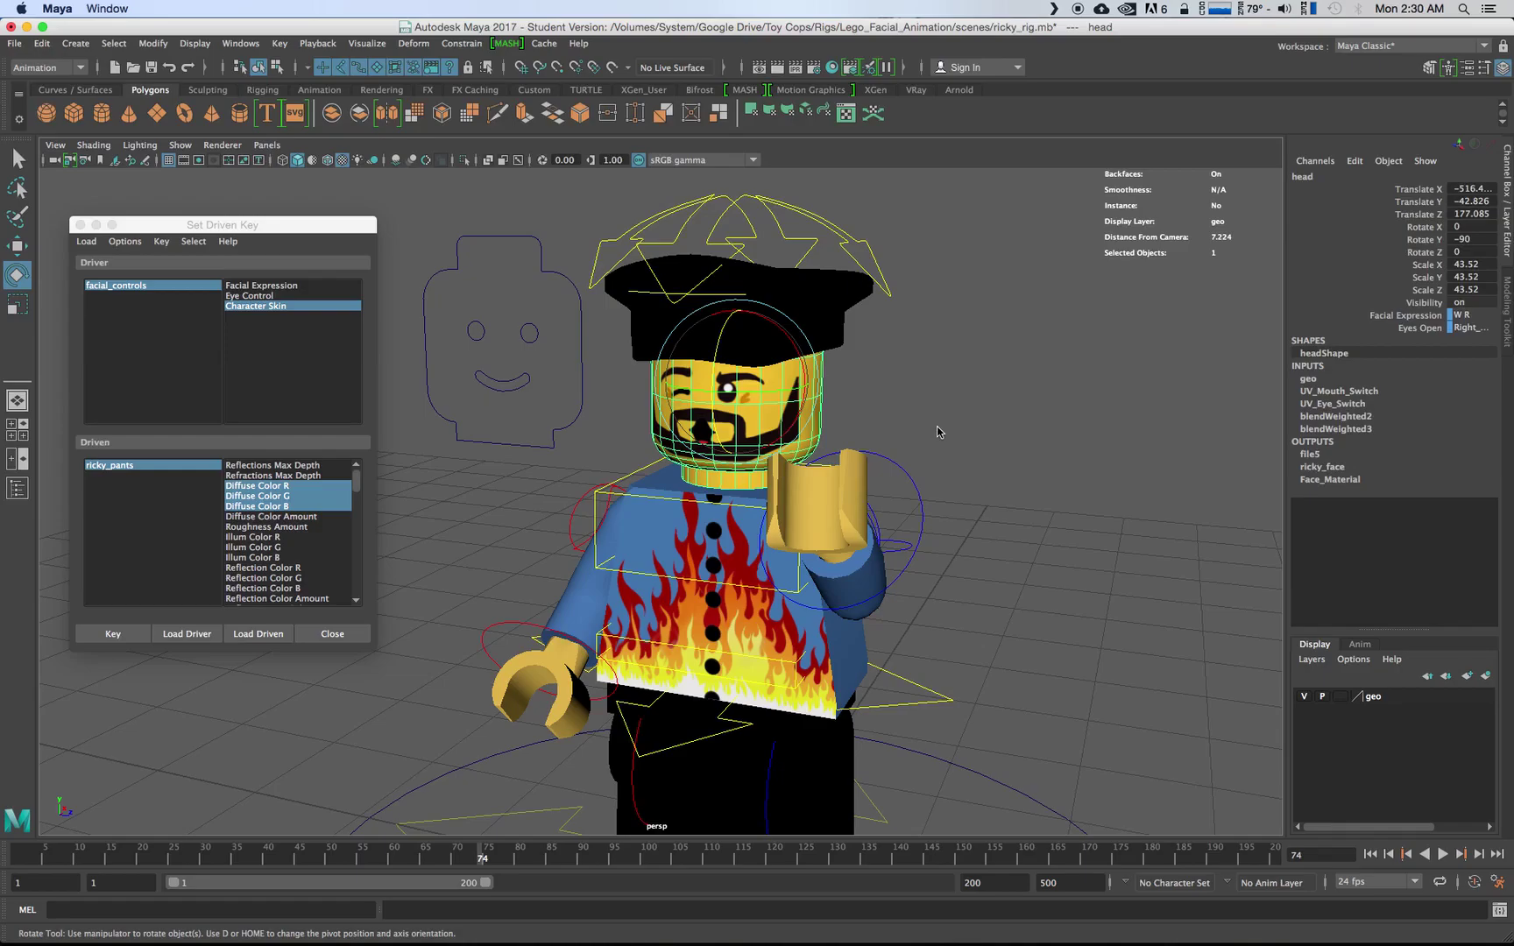
{"action": "left_click", "coordinate": [1039, 423]}
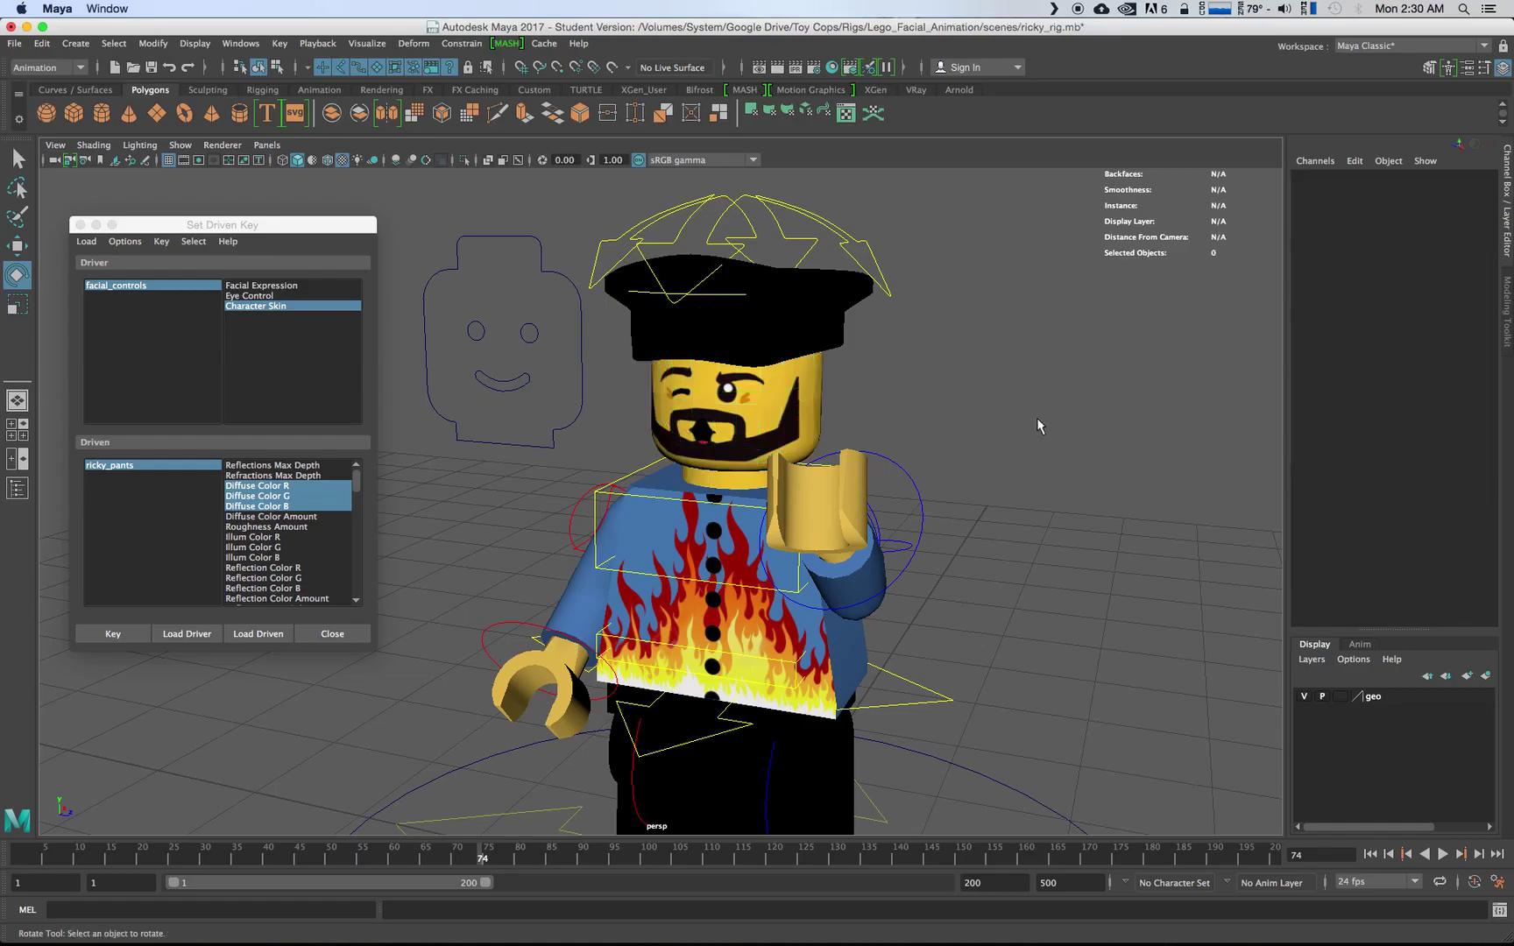